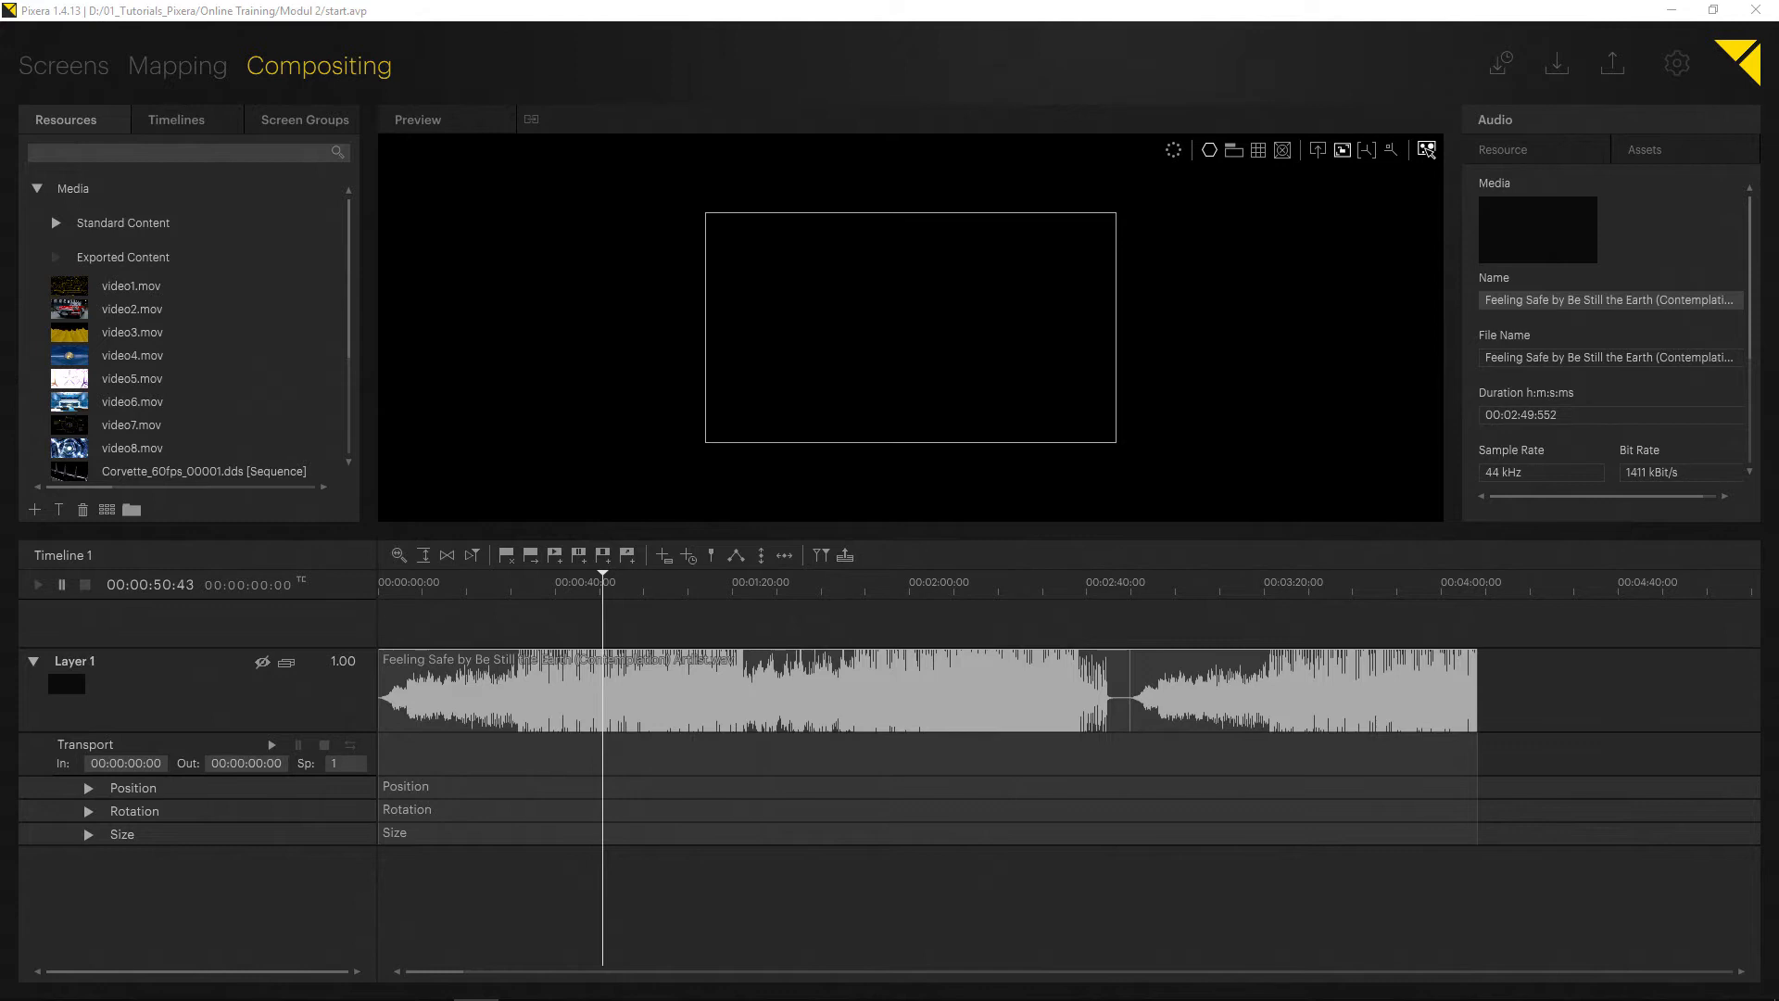
# - Bring the audio files in the media resources into view and collapse Layer 1's Transport row
pyautogui.scroll(-2, 352, 363)
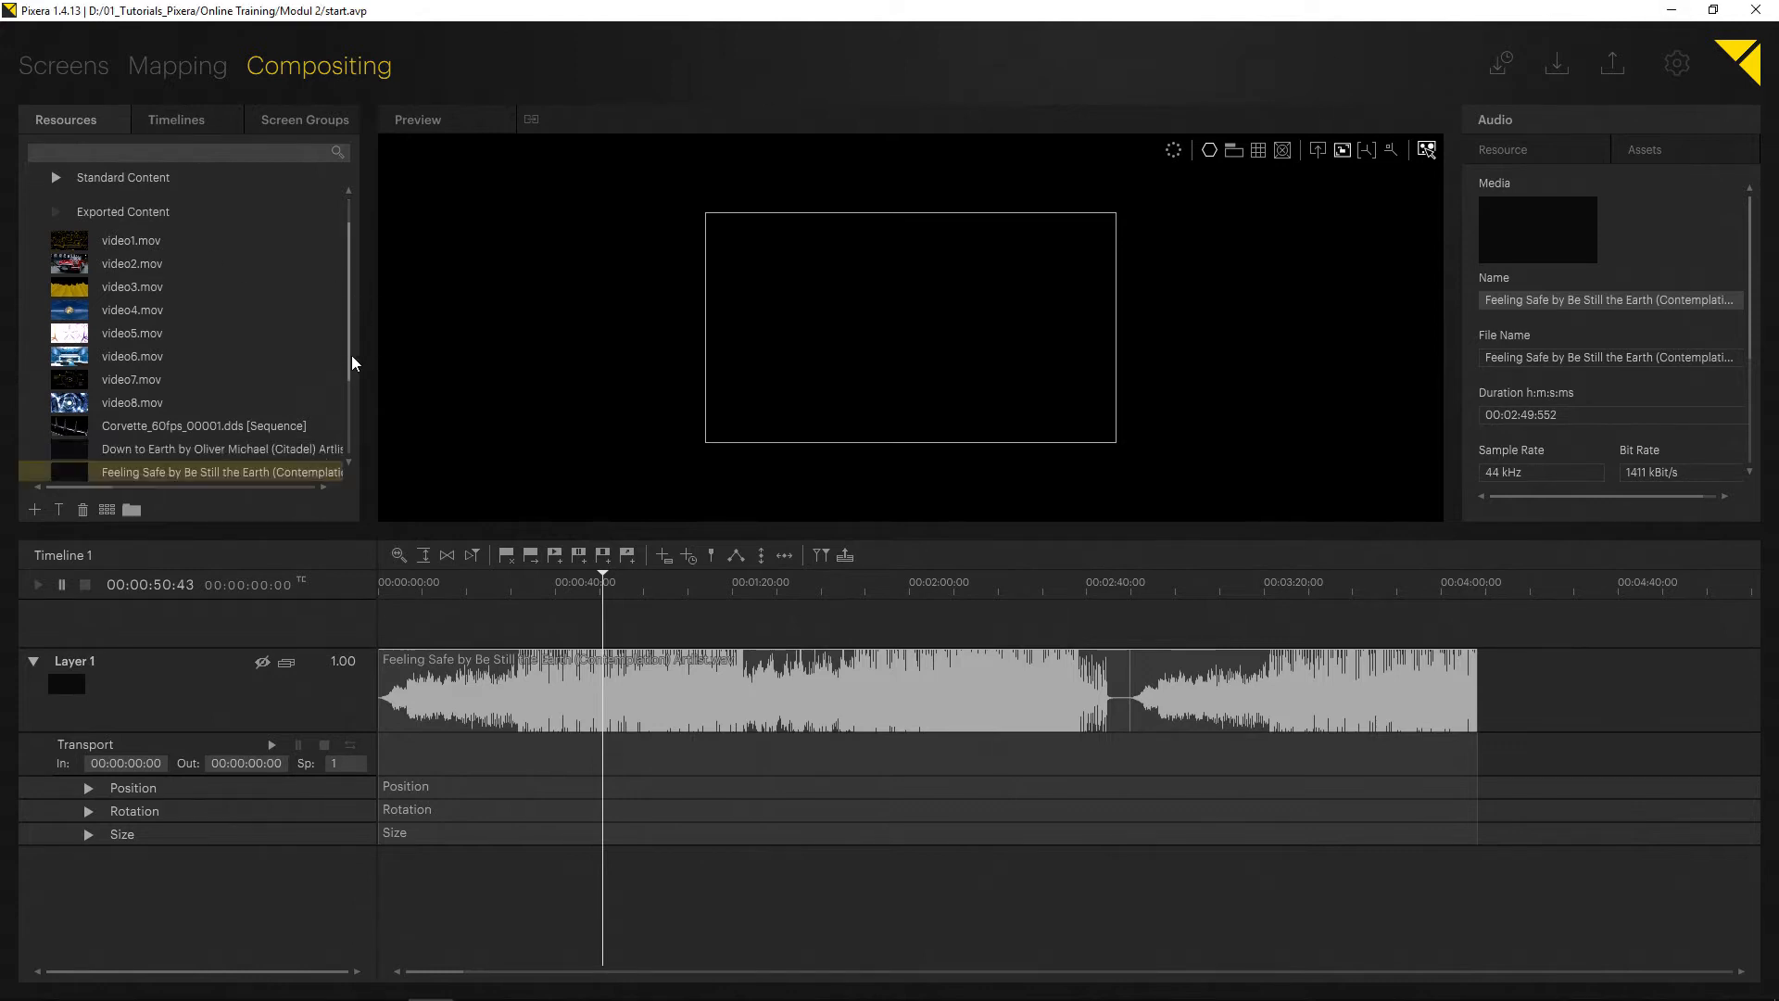
pyautogui.scroll(-6, 343, 375)
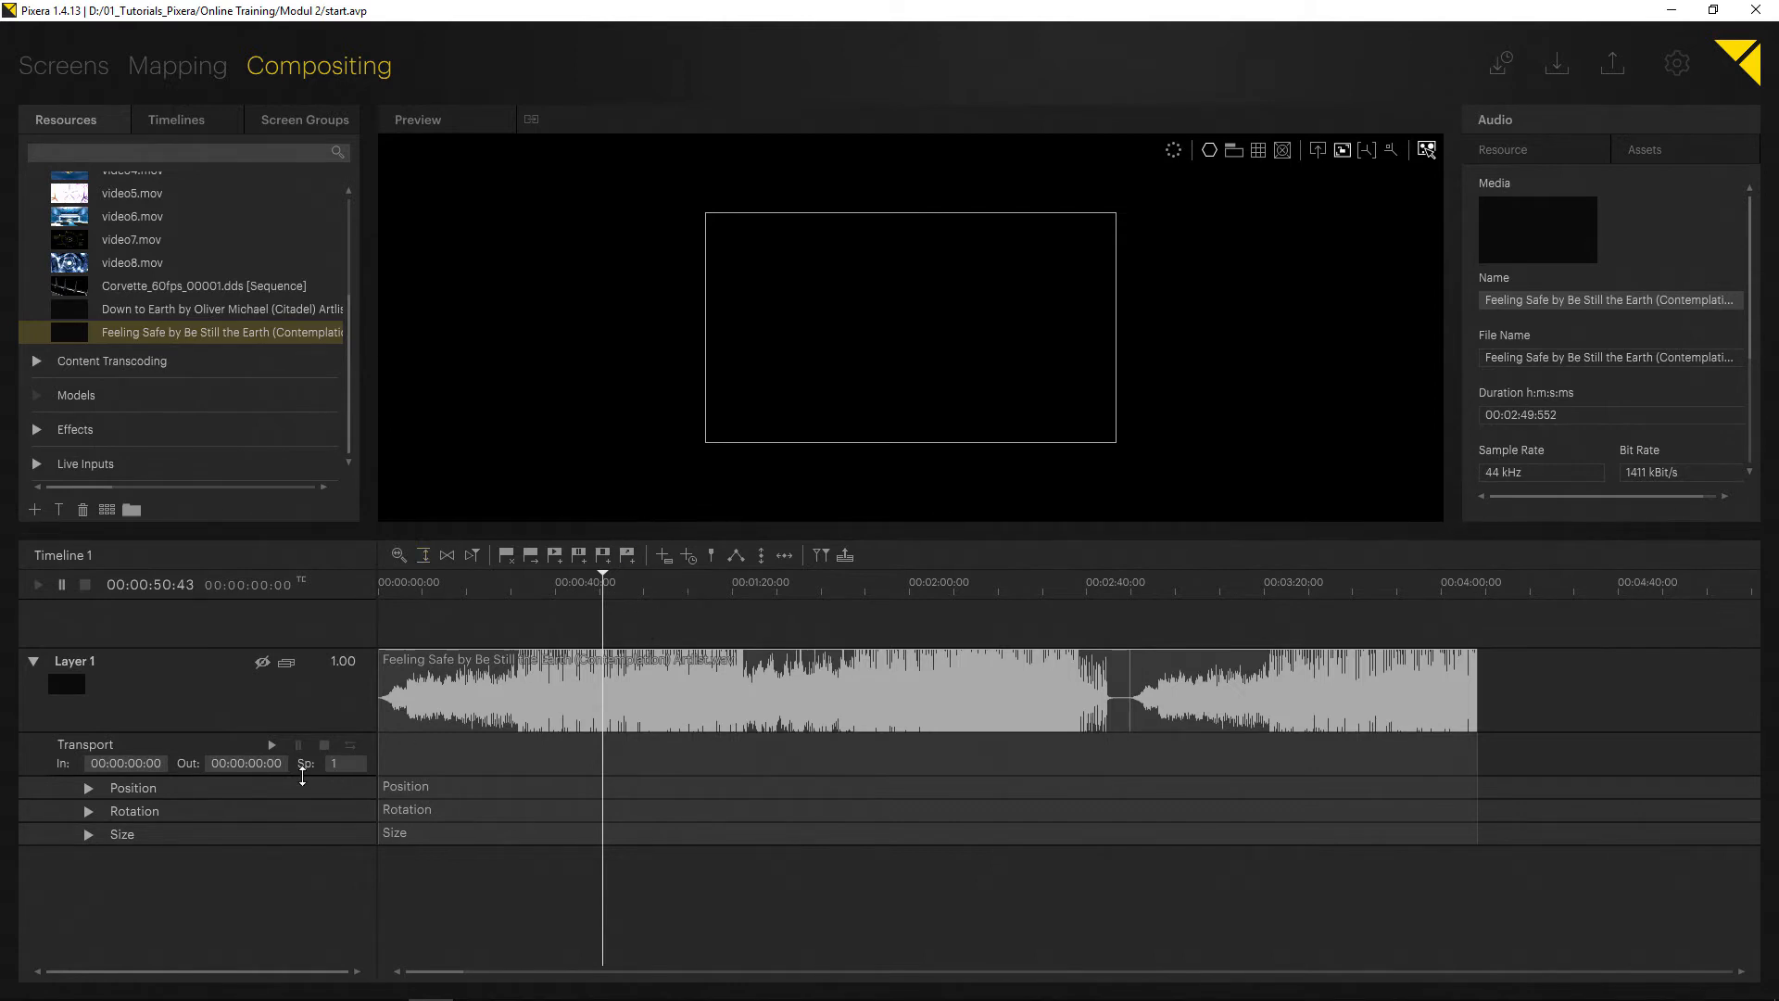
pyautogui.moveTo(302, 775); pyautogui.dragTo(296, 744)
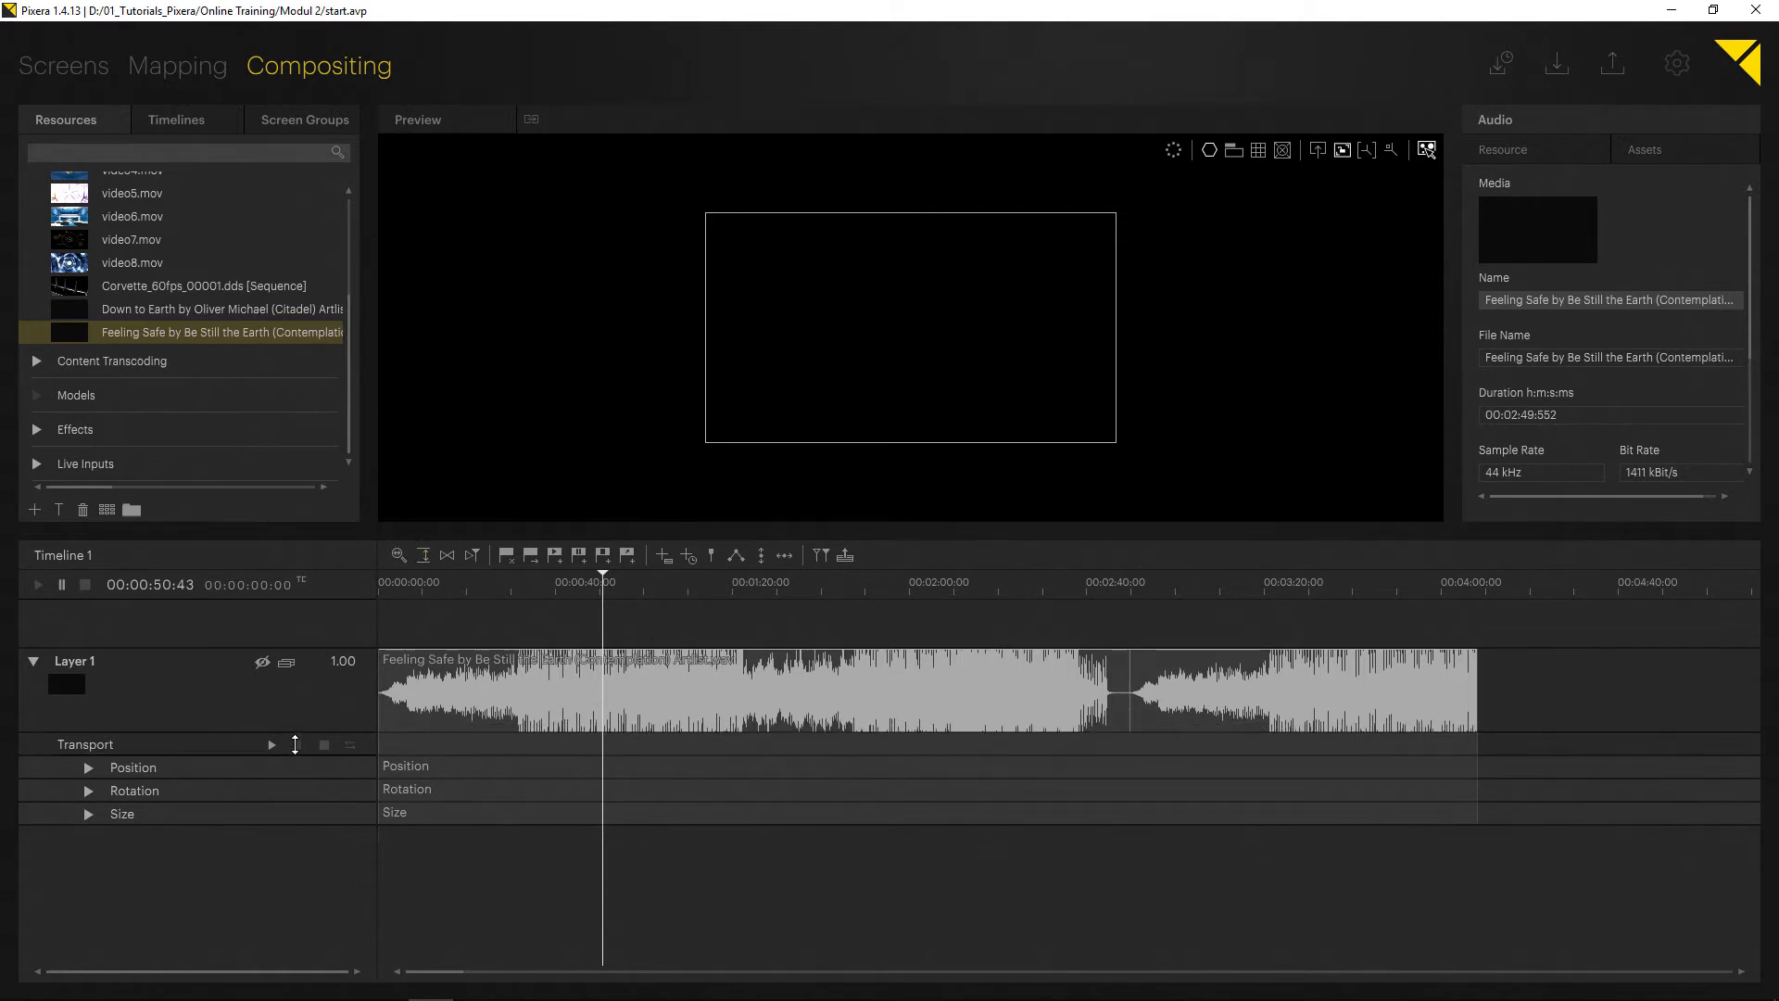
# - Play back the audio clip on Layer 1 and reposition the playhead at about 00:00:41:37
pyautogui.click(588, 584)
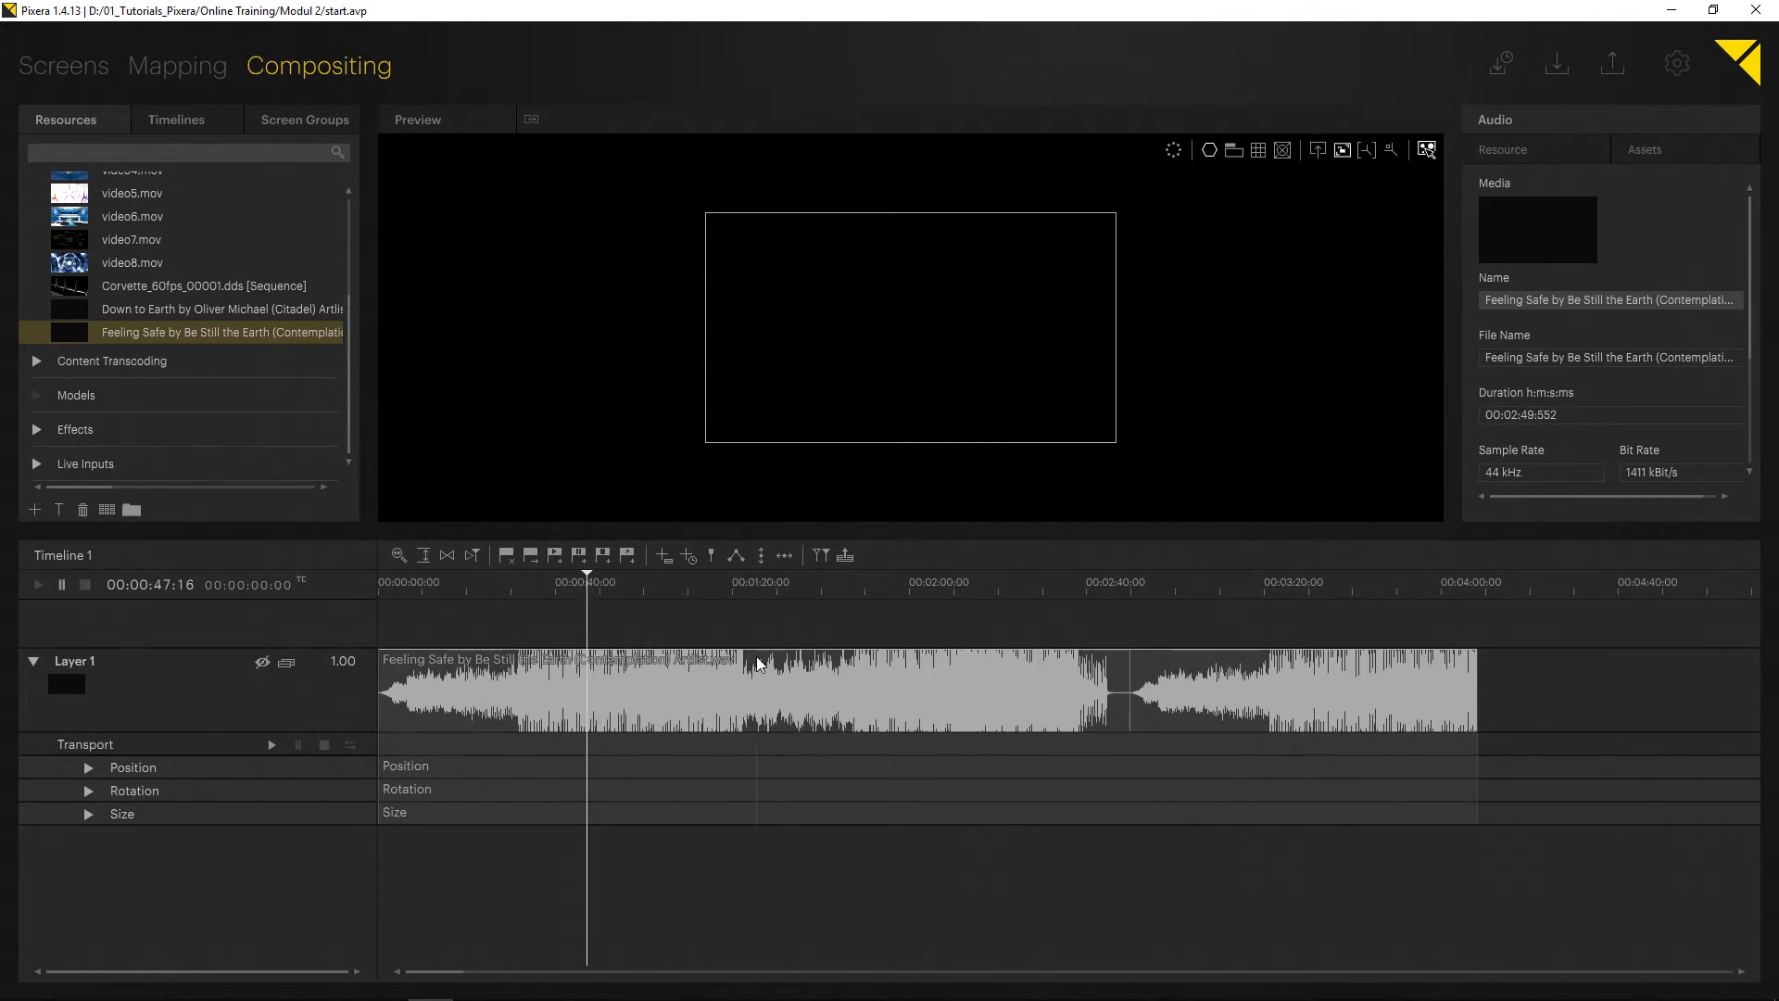
pyautogui.click(566, 589)
pyautogui.press('space')
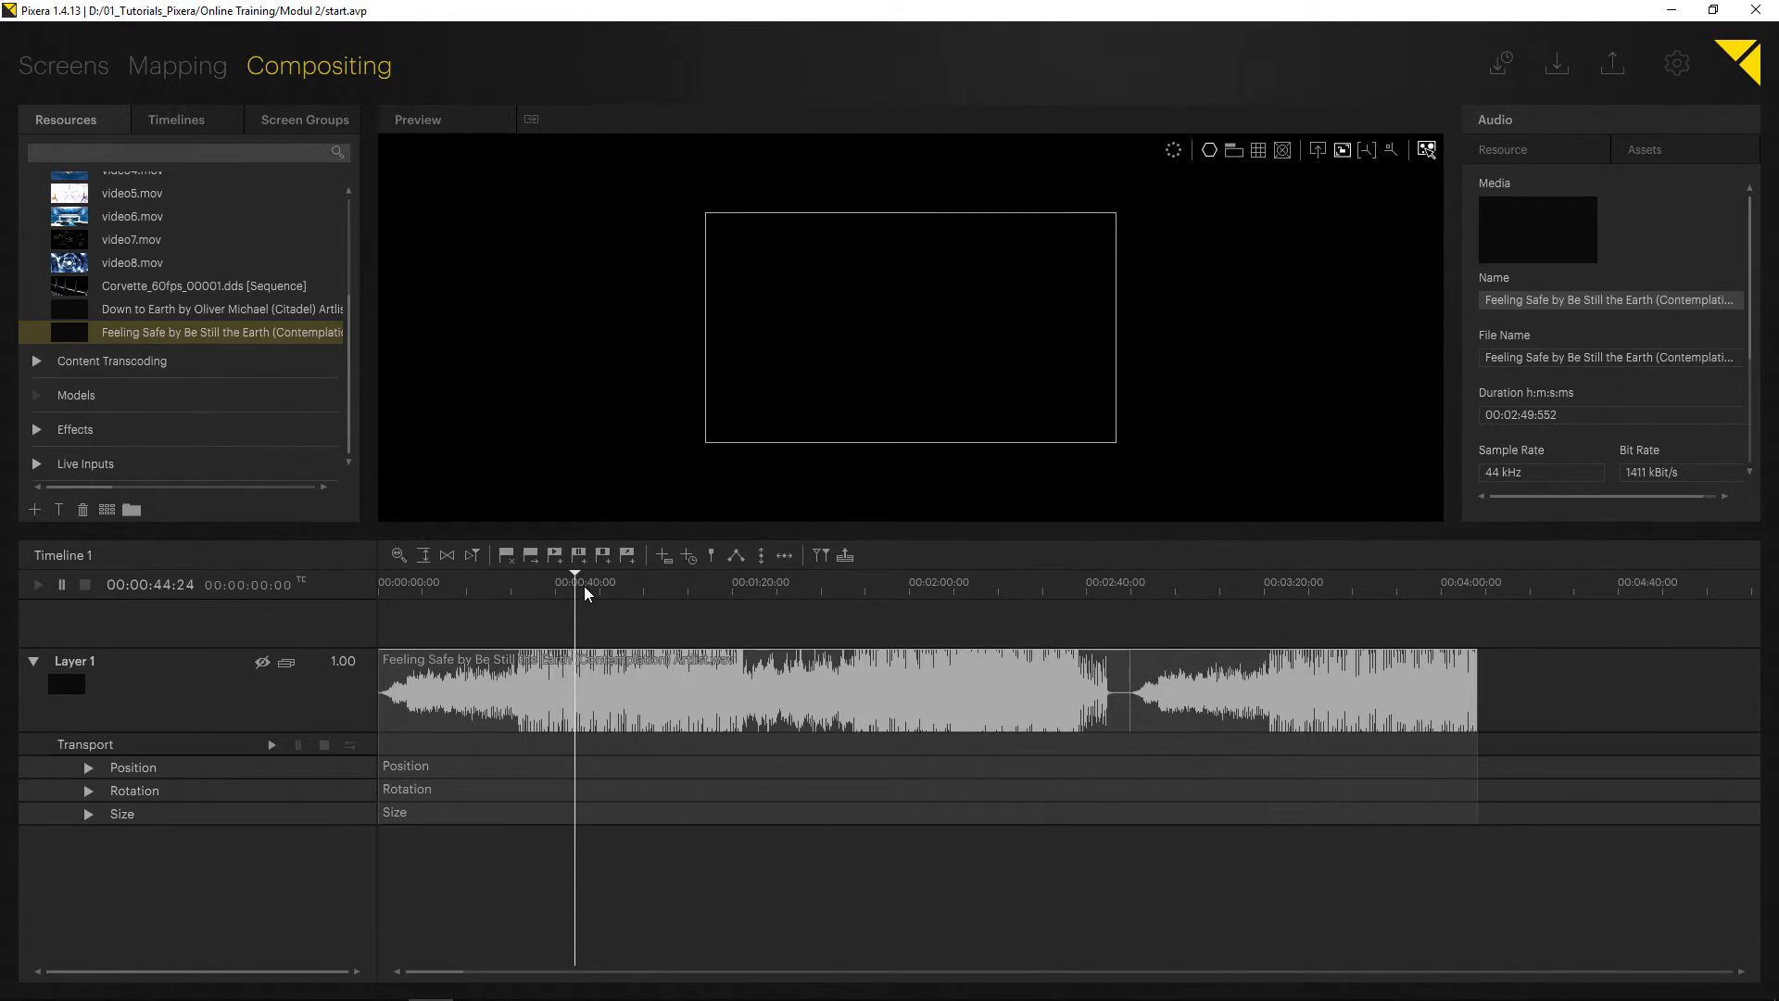
pyautogui.click(564, 584)
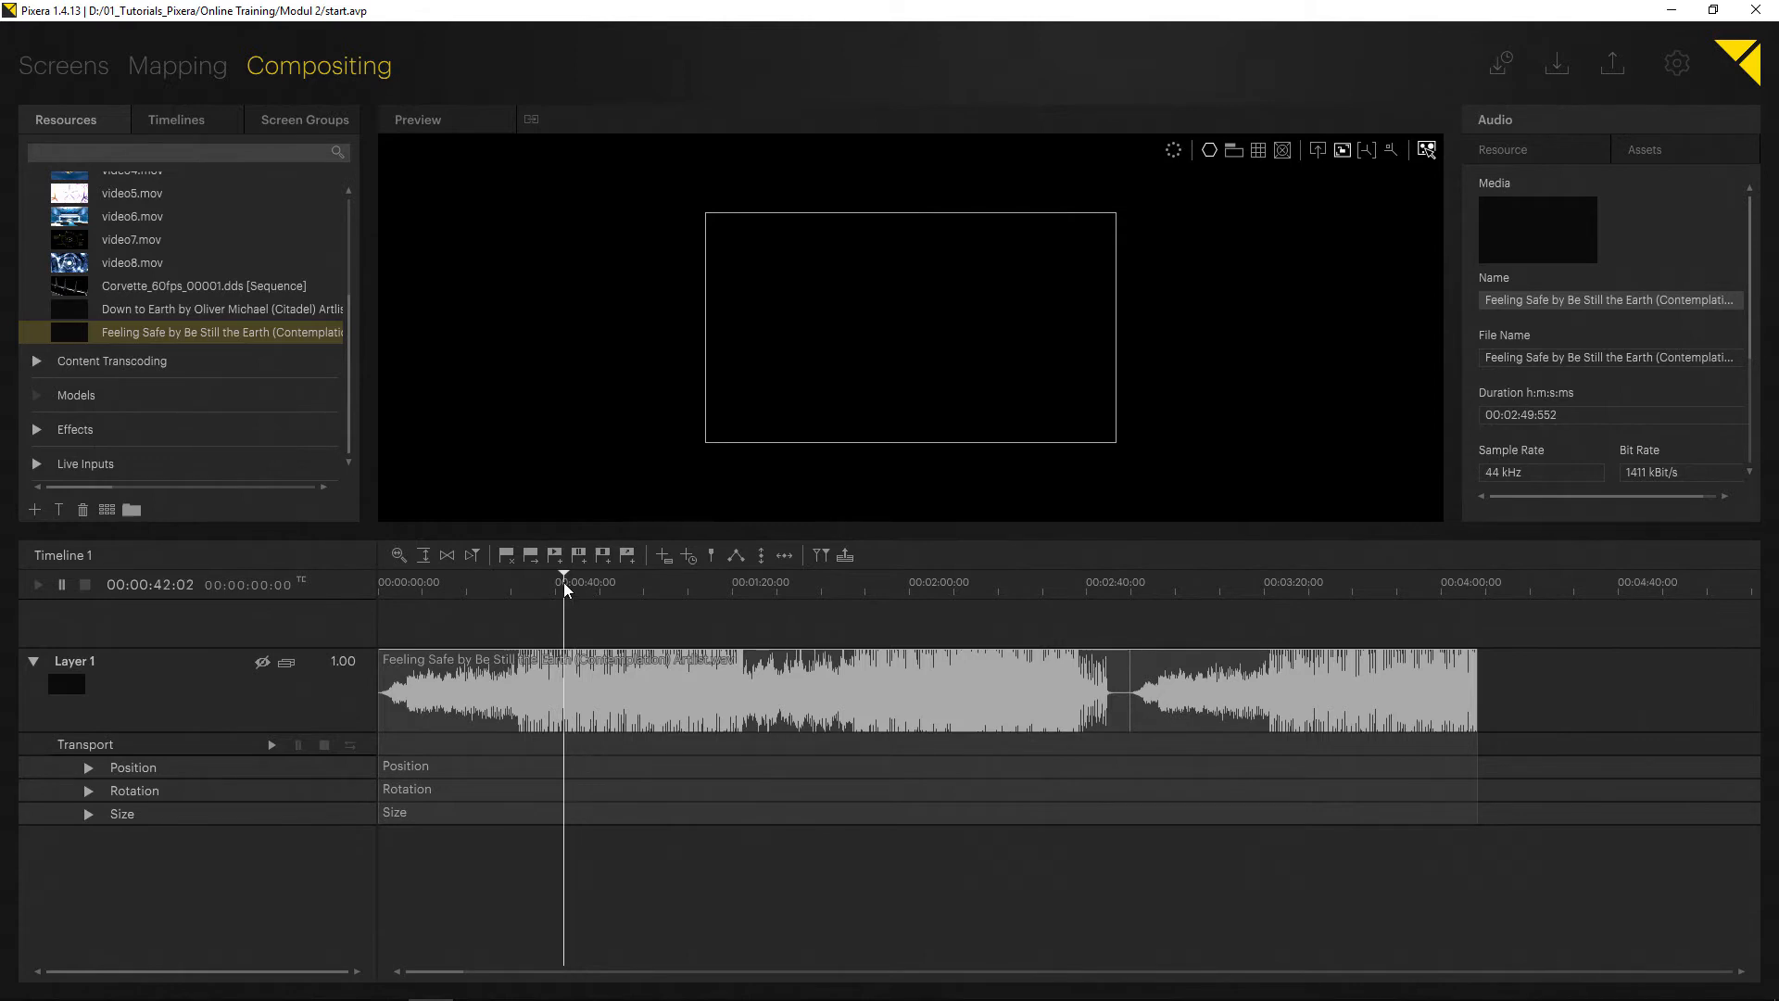
pyautogui.click(563, 582)
# - Size the Layer 1 audio clip to its resource duration and move the playhead to about 00:02:29:33
pyautogui.click(609, 674)
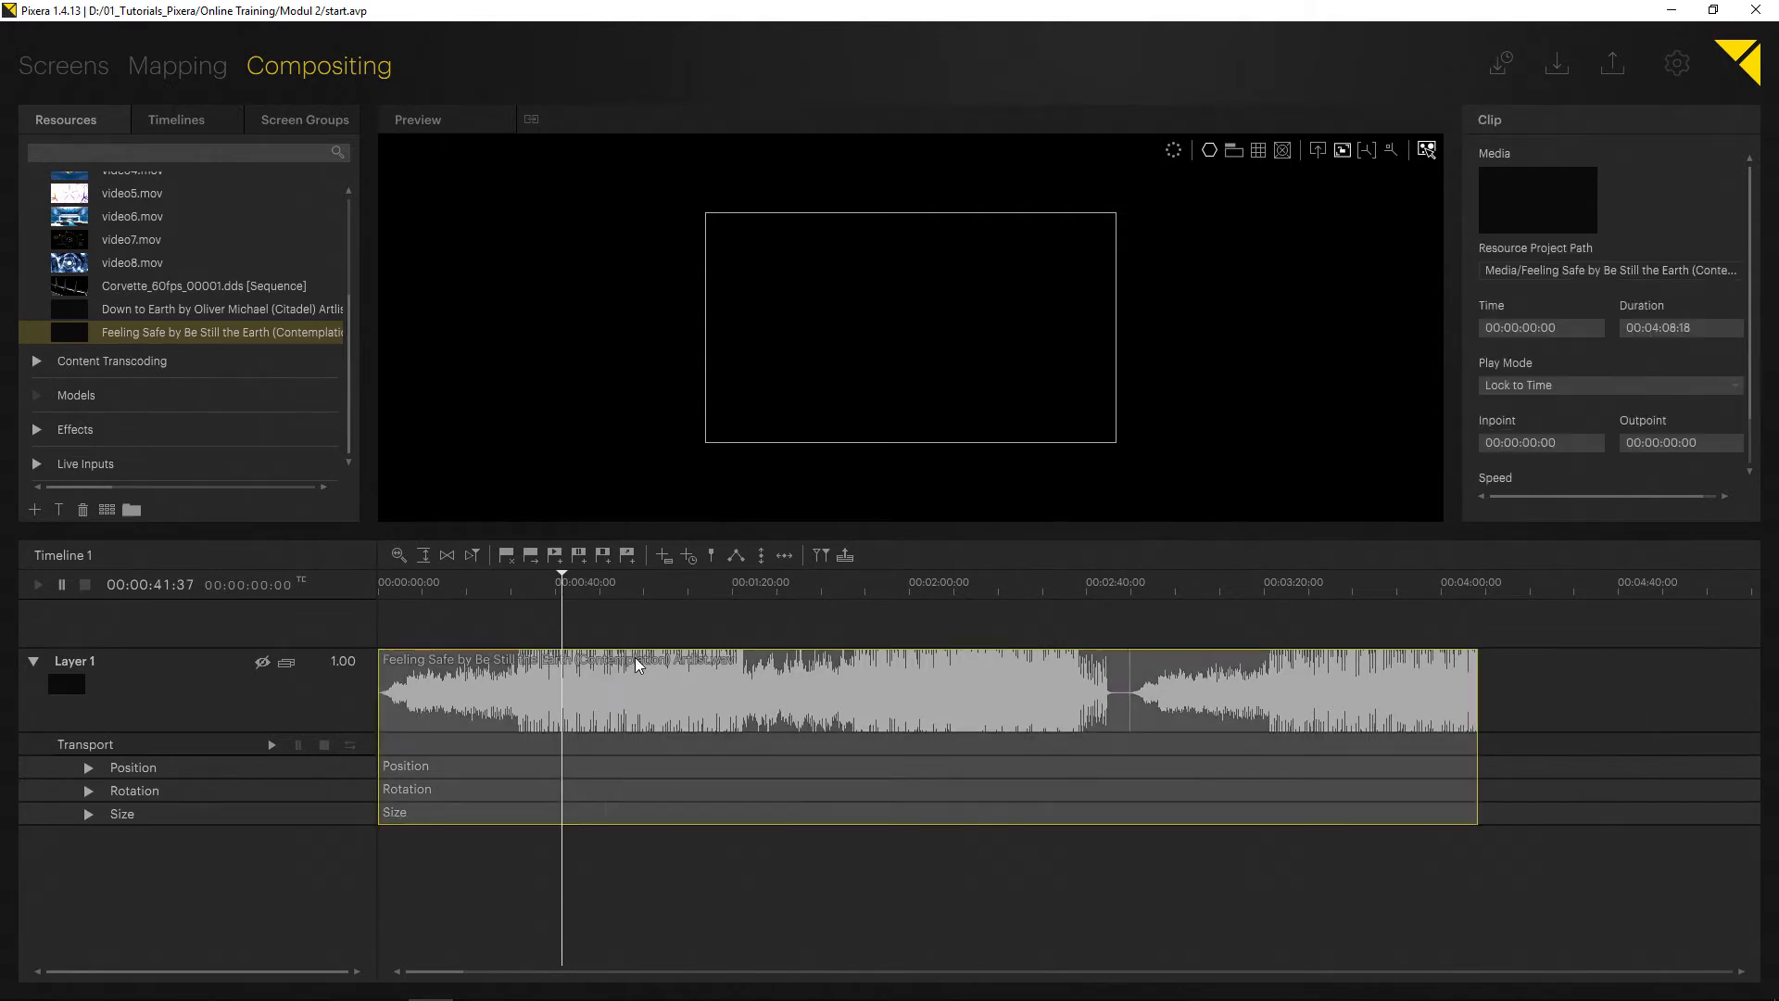
pyautogui.moveTo(1499, 530); pyautogui.dragTo(1498, 588)
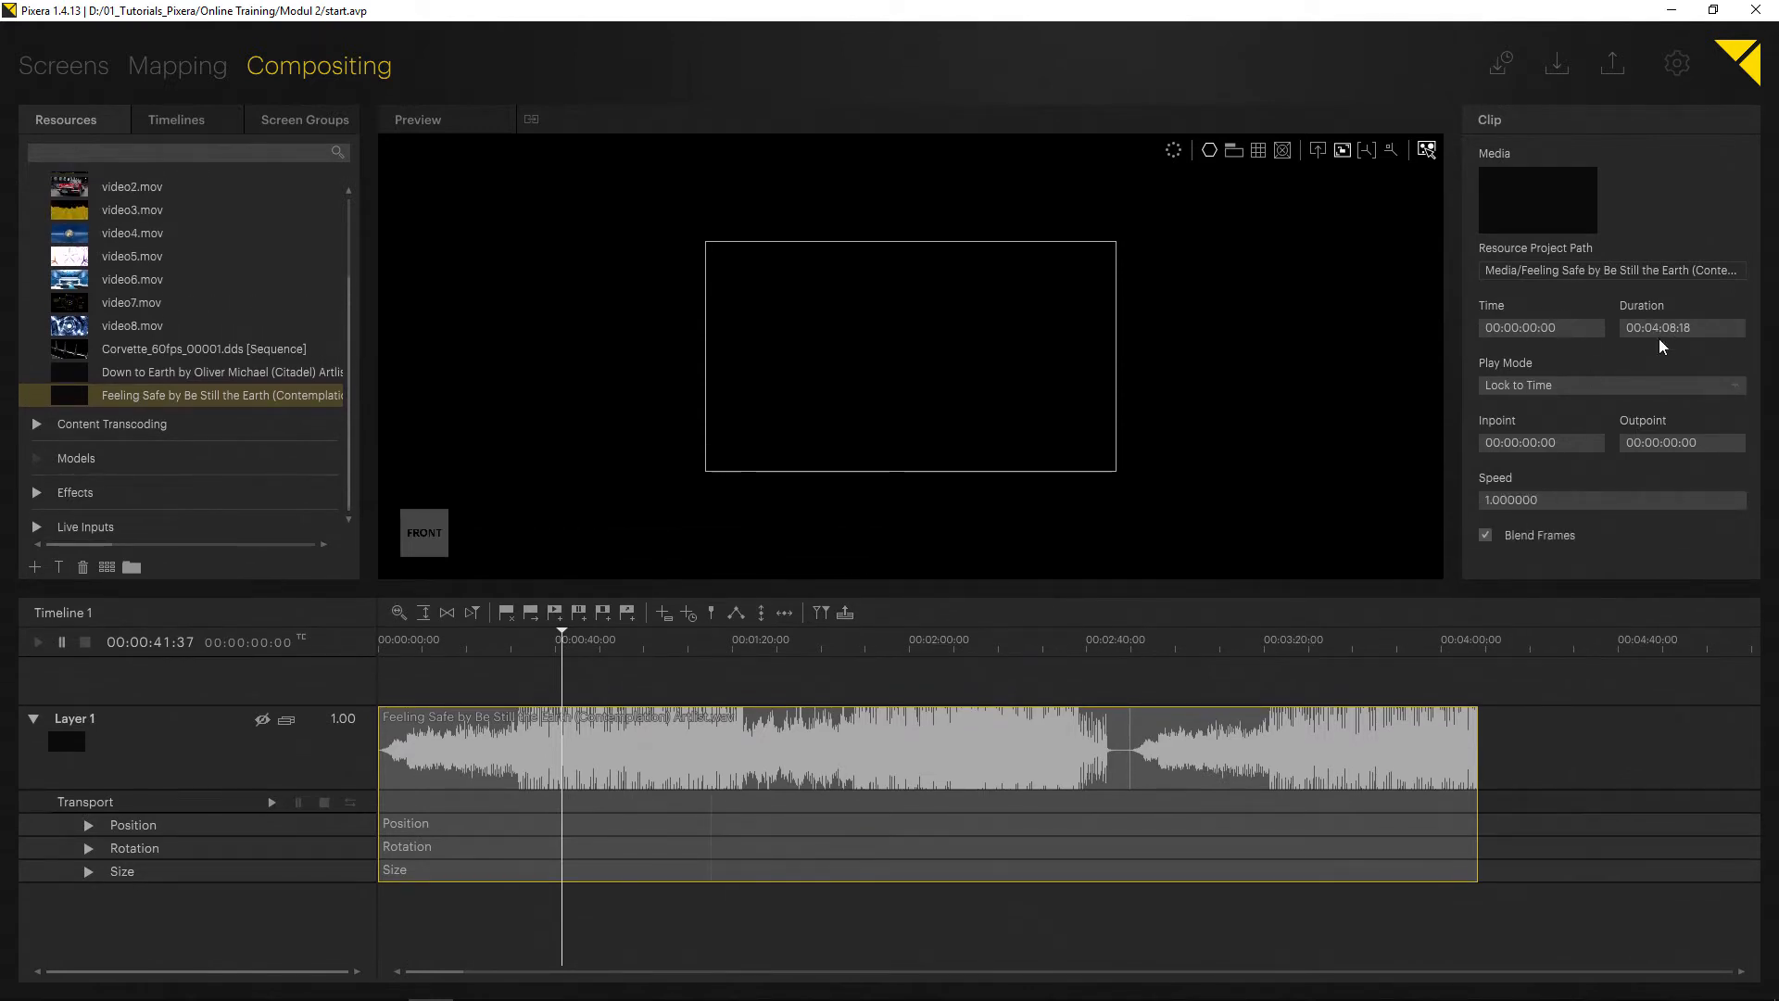
pyautogui.moveTo(1657, 335)
pyautogui.mouseDown()
pyautogui.moveTo(1637, 455)
pyautogui.moveTo(1647, 340)
pyautogui.mouseUp()
pyautogui.rightClick(929, 758)
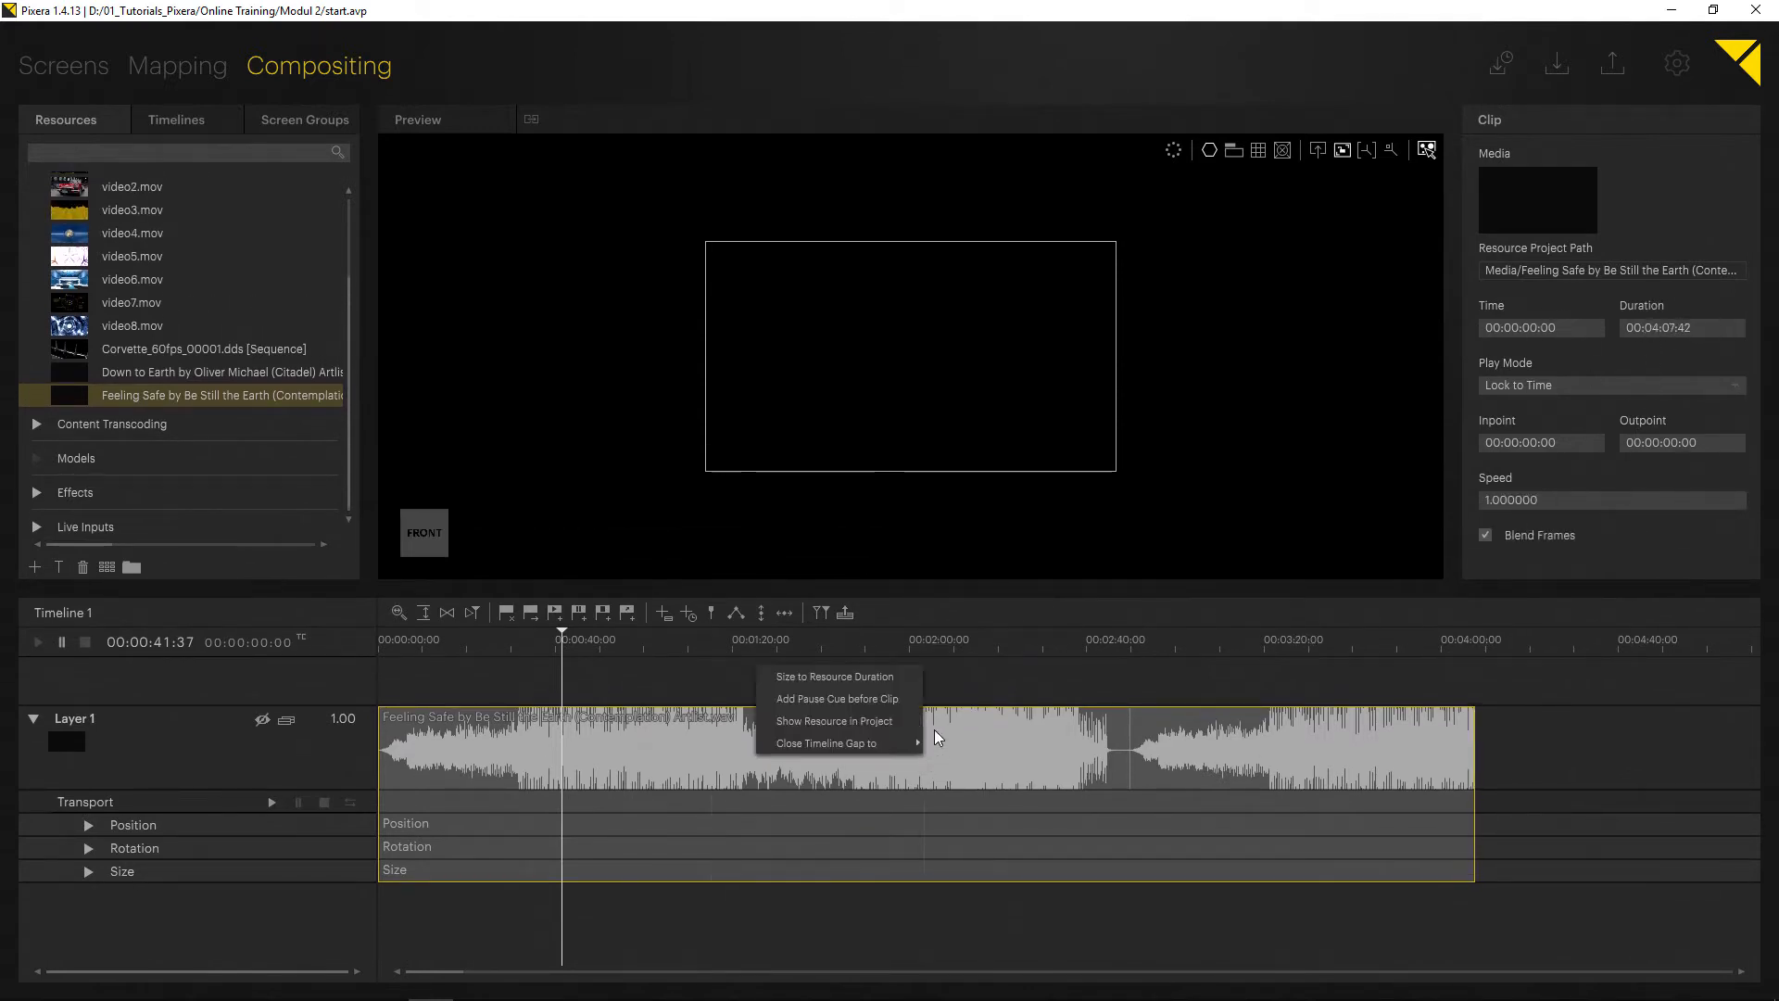
pyautogui.click(879, 686)
pyautogui.rightClick(937, 757)
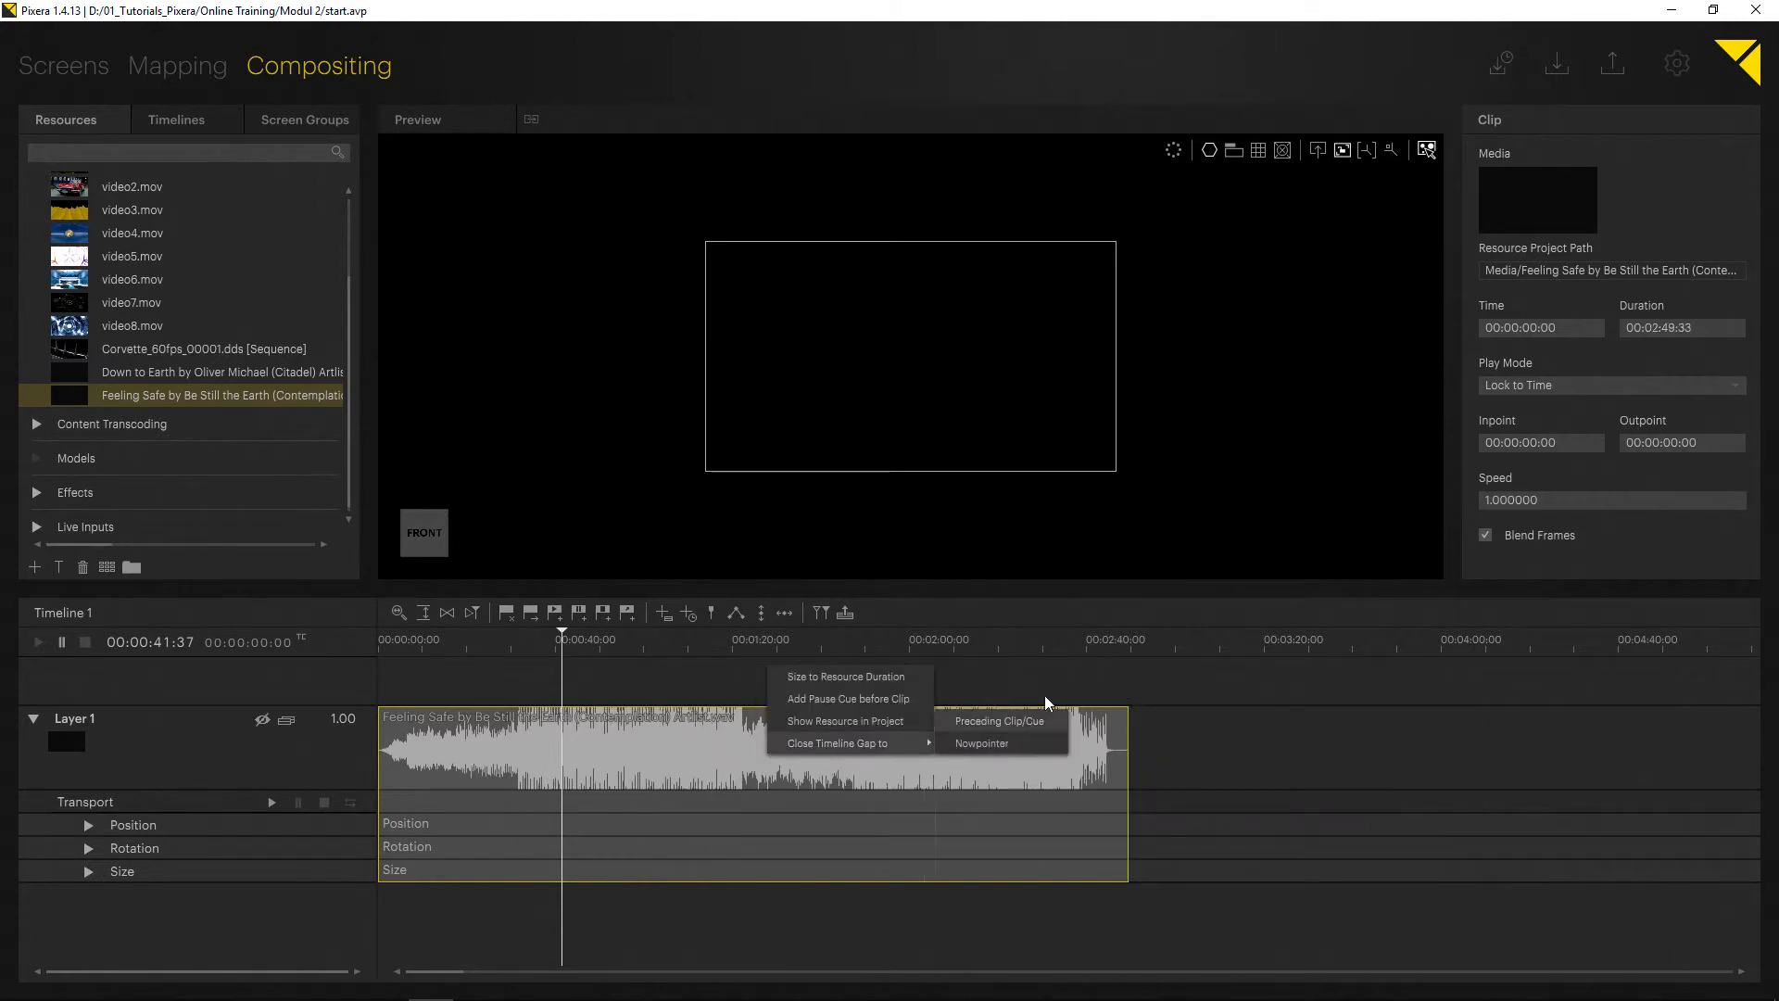
pyautogui.click(1040, 657)
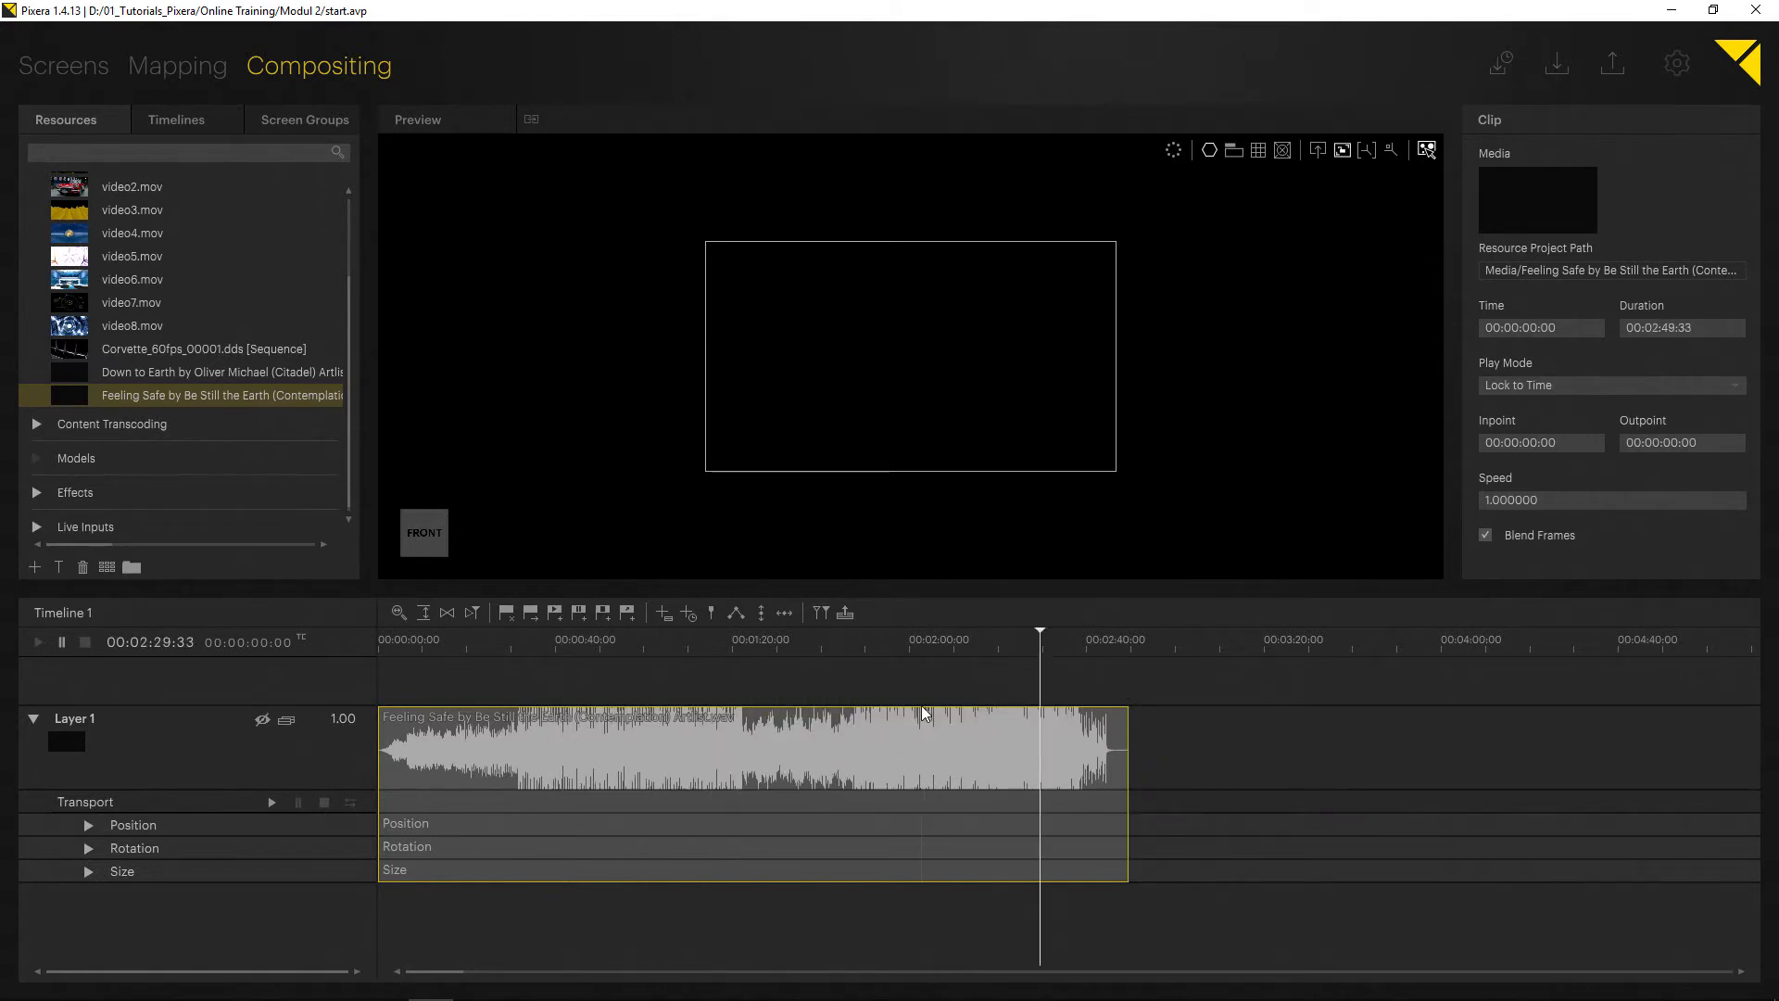
# - Try the Free Play Once and Free Loop play modes on the audio clip
pyautogui.click(1534, 385)
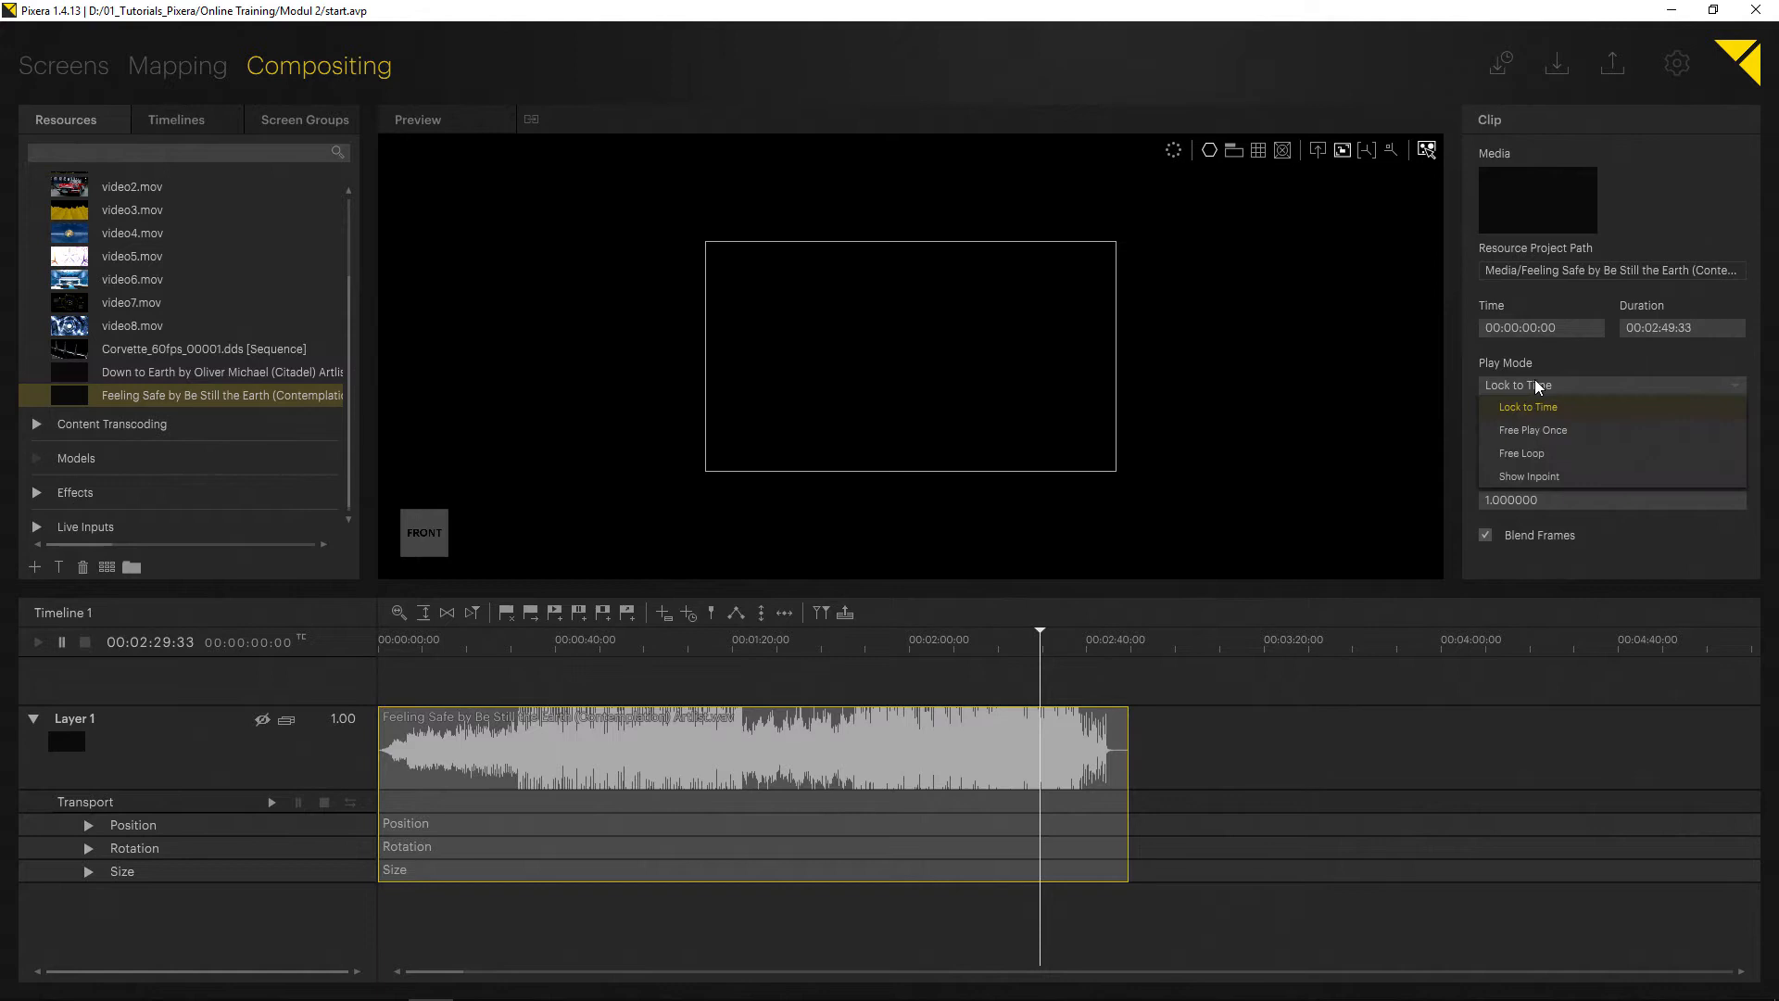
pyautogui.click(1520, 429)
pyautogui.click(1533, 384)
pyautogui.click(1509, 452)
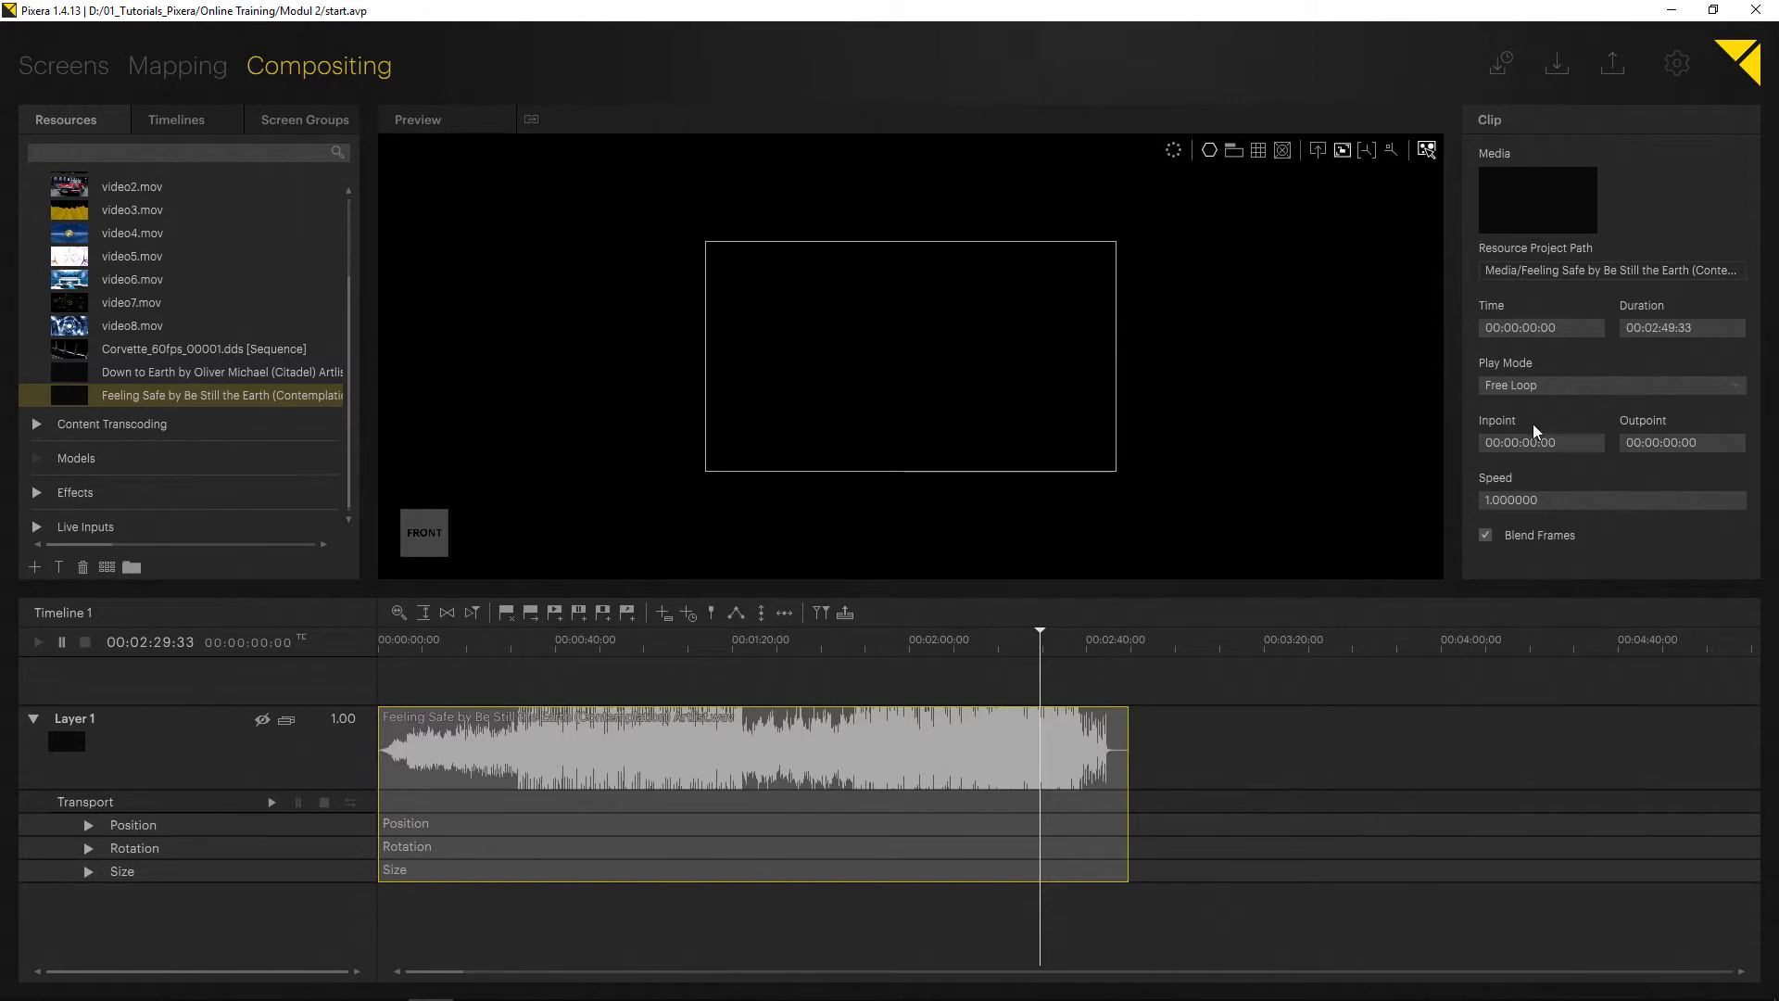
# - Set the clip's inpoint to 00:00:03:00 and try to enter 500 as its outpoint
pyautogui.click(1564, 449)
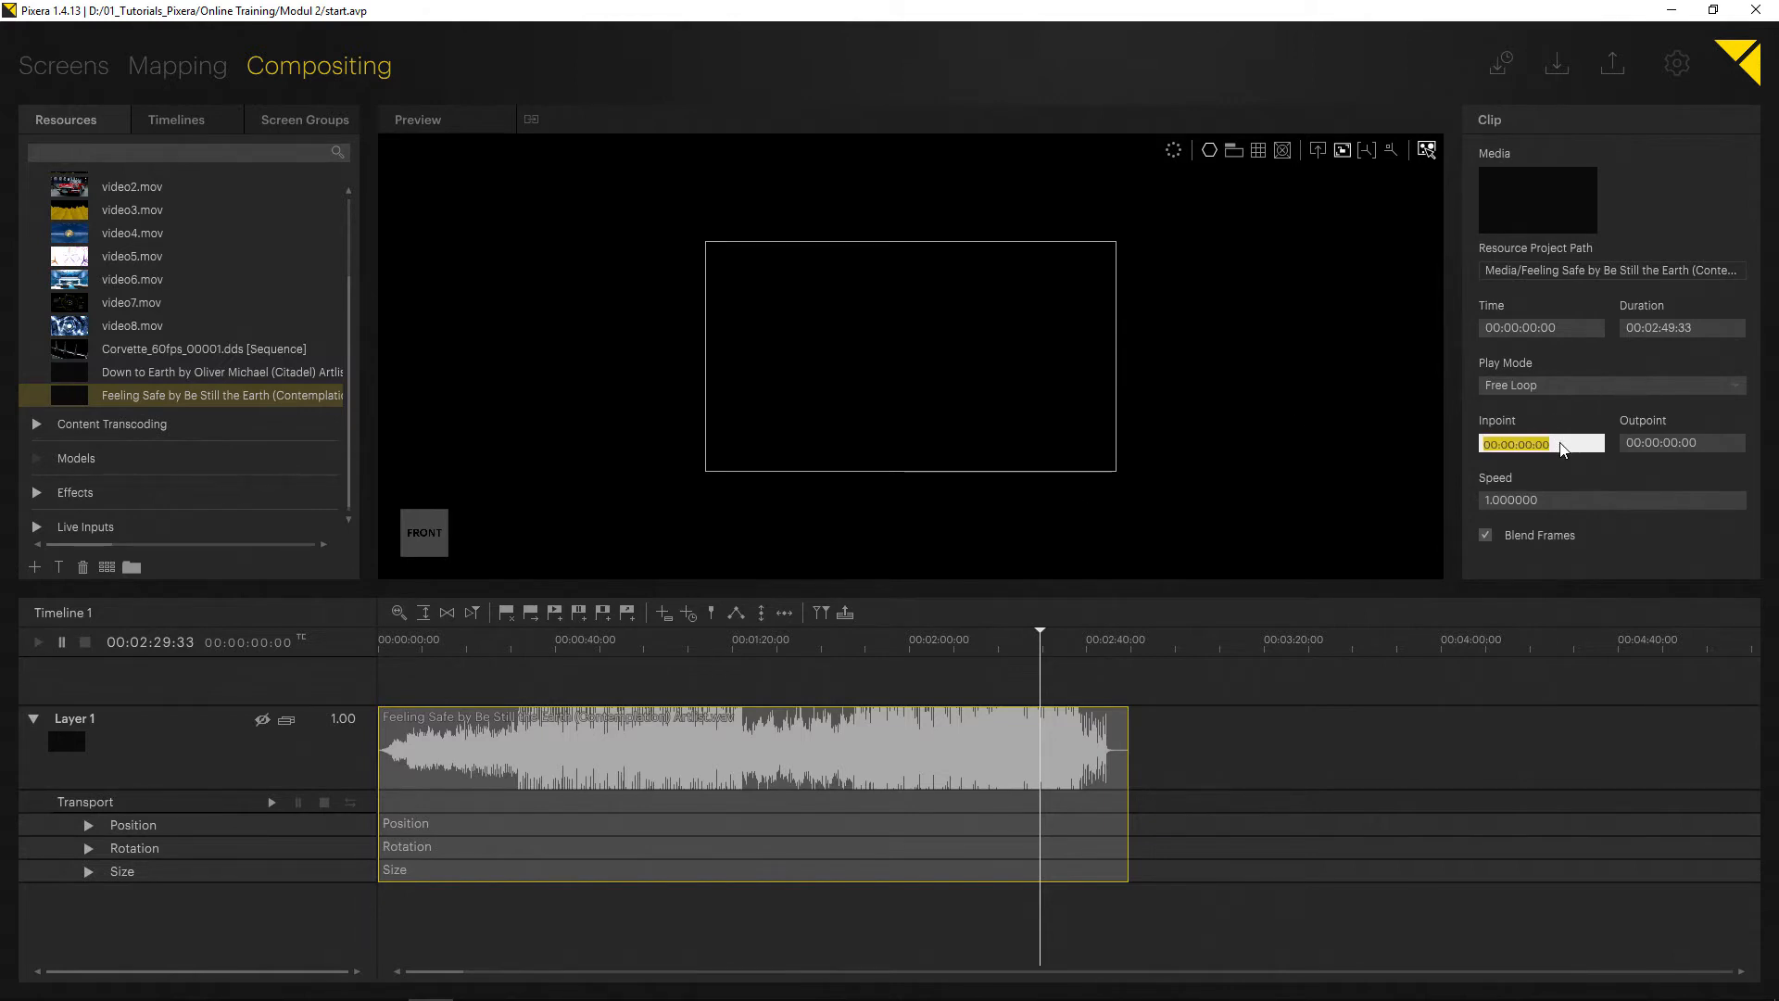
pyautogui.write('300')
pyautogui.press('Return')
pyautogui.click(1699, 445)
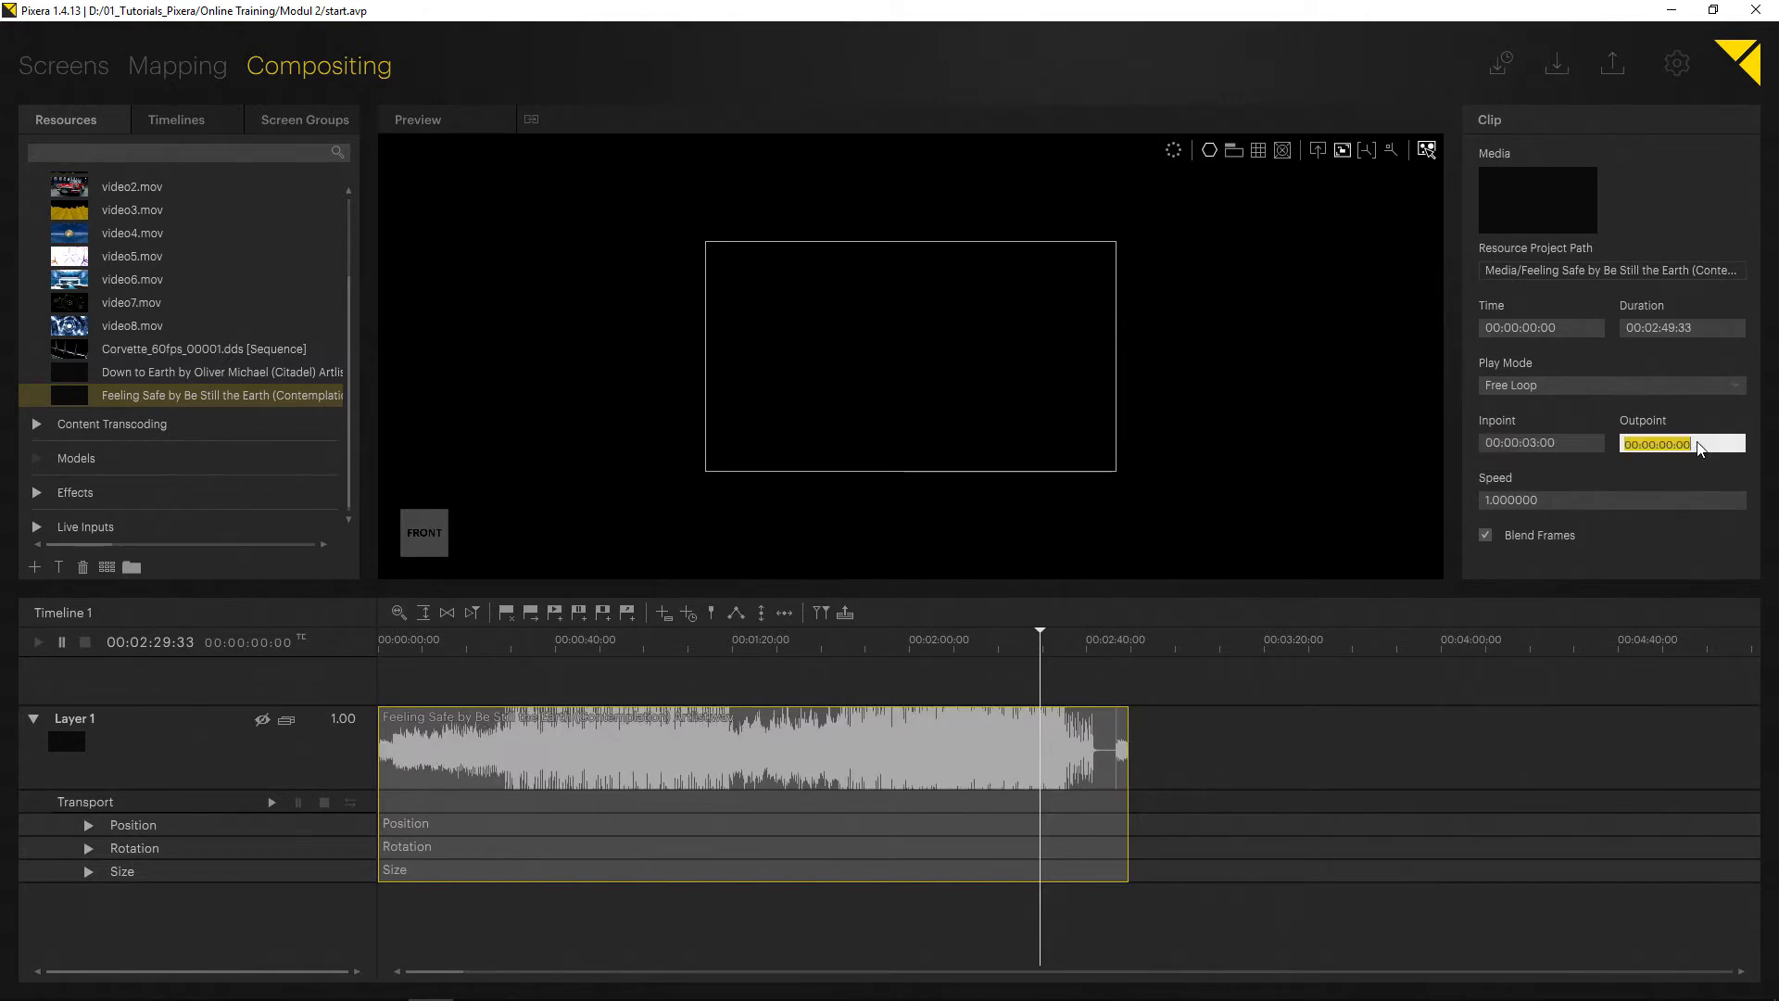
pyautogui.write('500')
pyautogui.press('Return')
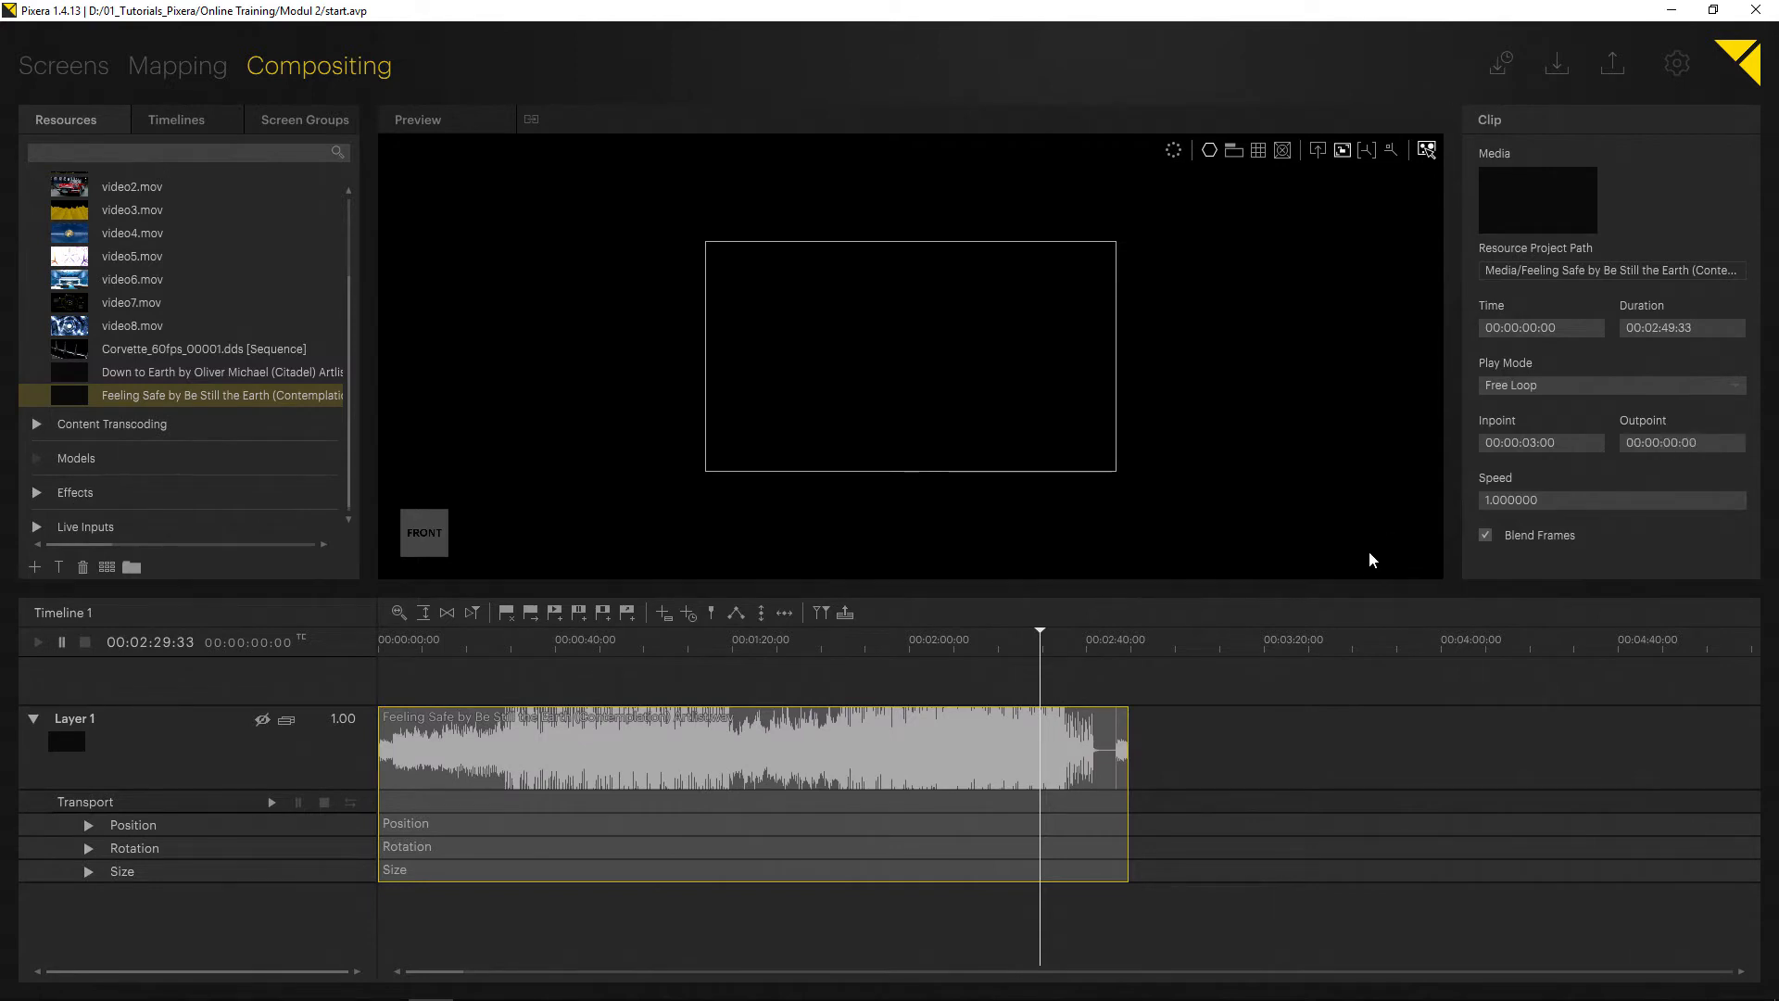
# - Try playback speeds of 3 and 2 on the clip and reset its speed to 1
pyautogui.click(1588, 505)
pyautogui.write('3')
pyautogui.press('Return')
pyautogui.click(1549, 504)
pyautogui.write('2')
pyautogui.press('Return')
pyautogui.click(1555, 505)
pyautogui.write('1')
pyautogui.press('Return')
# - Set the clip's play mode to Lock to Time and place the playhead at about 00:00:47:28
pyautogui.click(1515, 388)
pyautogui.click(1514, 429)
pyautogui.click(589, 651)
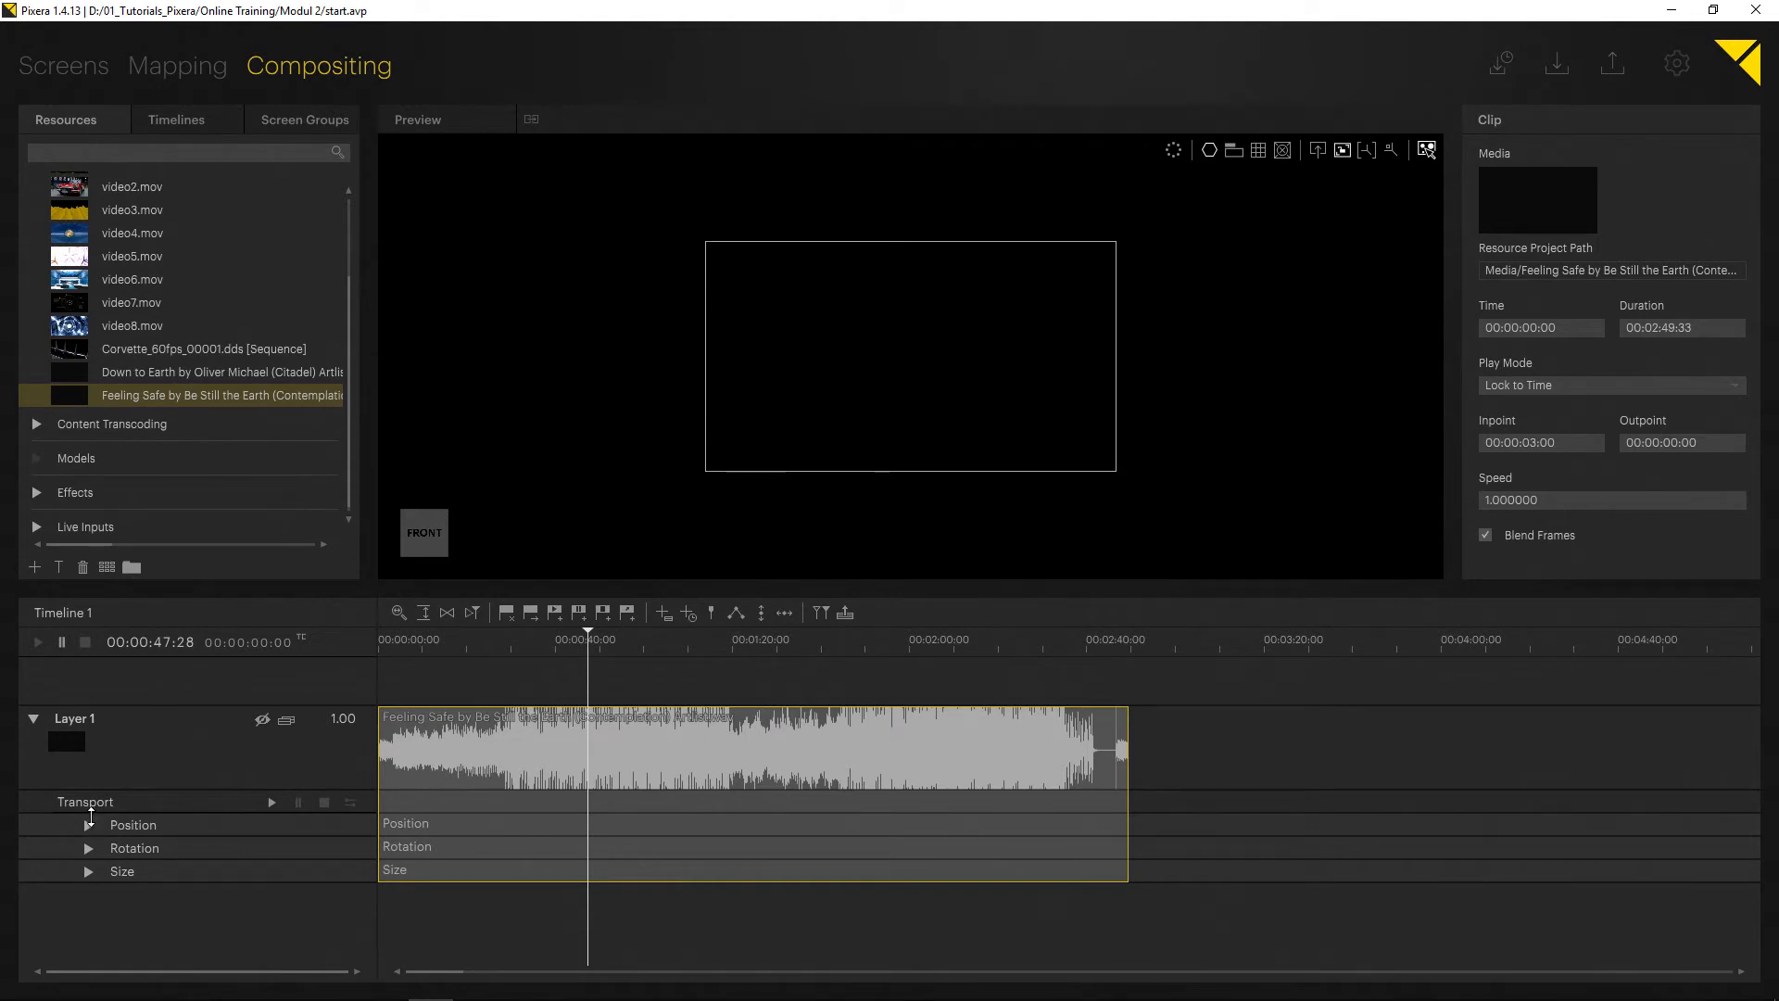
# - Expand Layer 1's Transport row and add a transport key at about 00:00:40:08 with its mode set to Pause
pyautogui.click(90, 810)
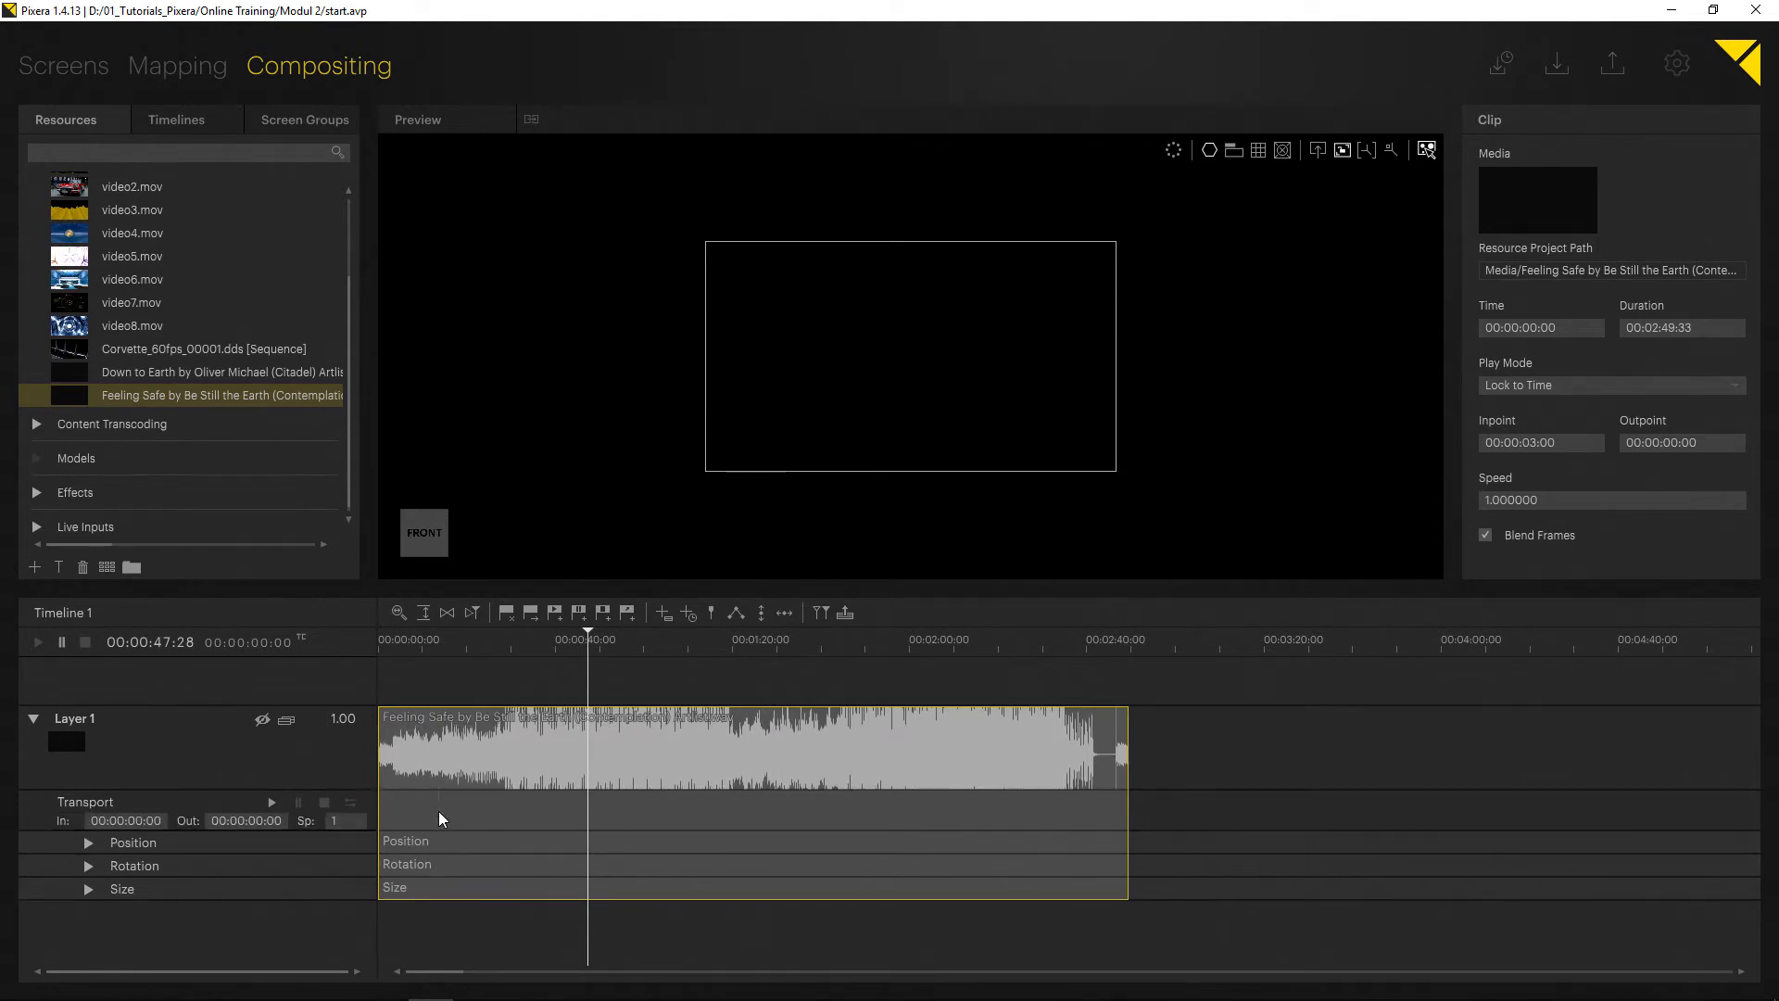
pyautogui.doubleClick(533, 812)
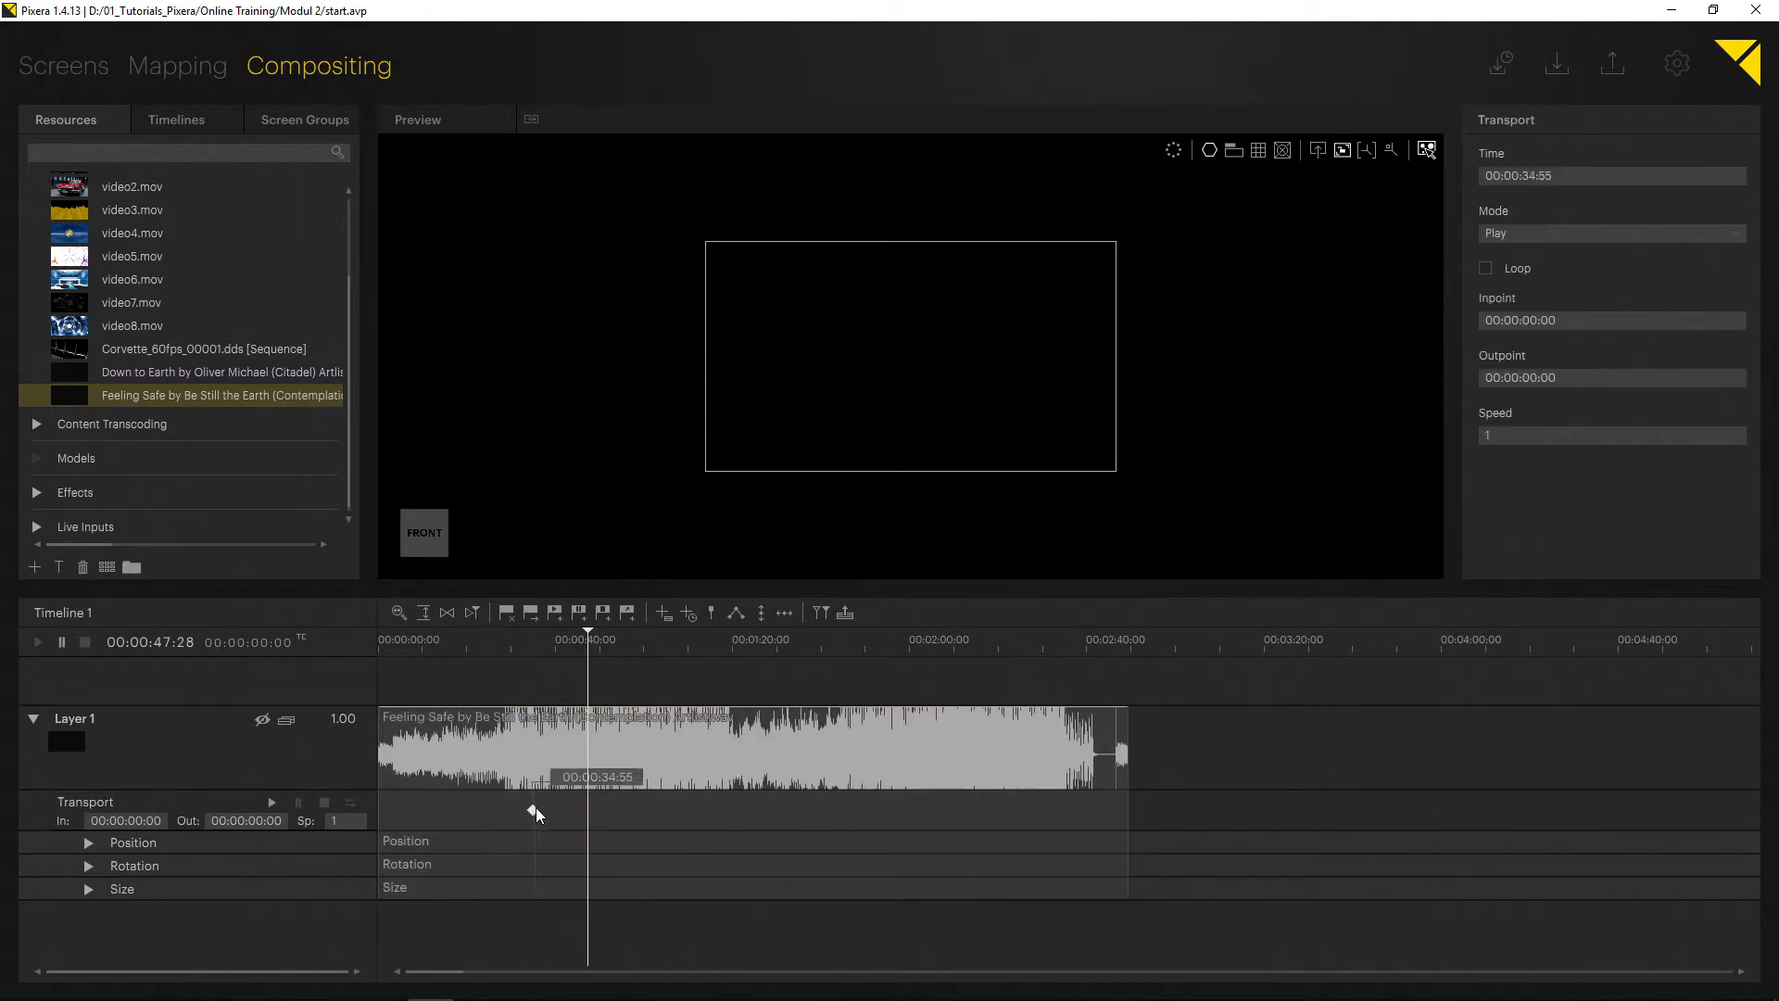
pyautogui.moveTo(535, 813); pyautogui.dragTo(556, 813)
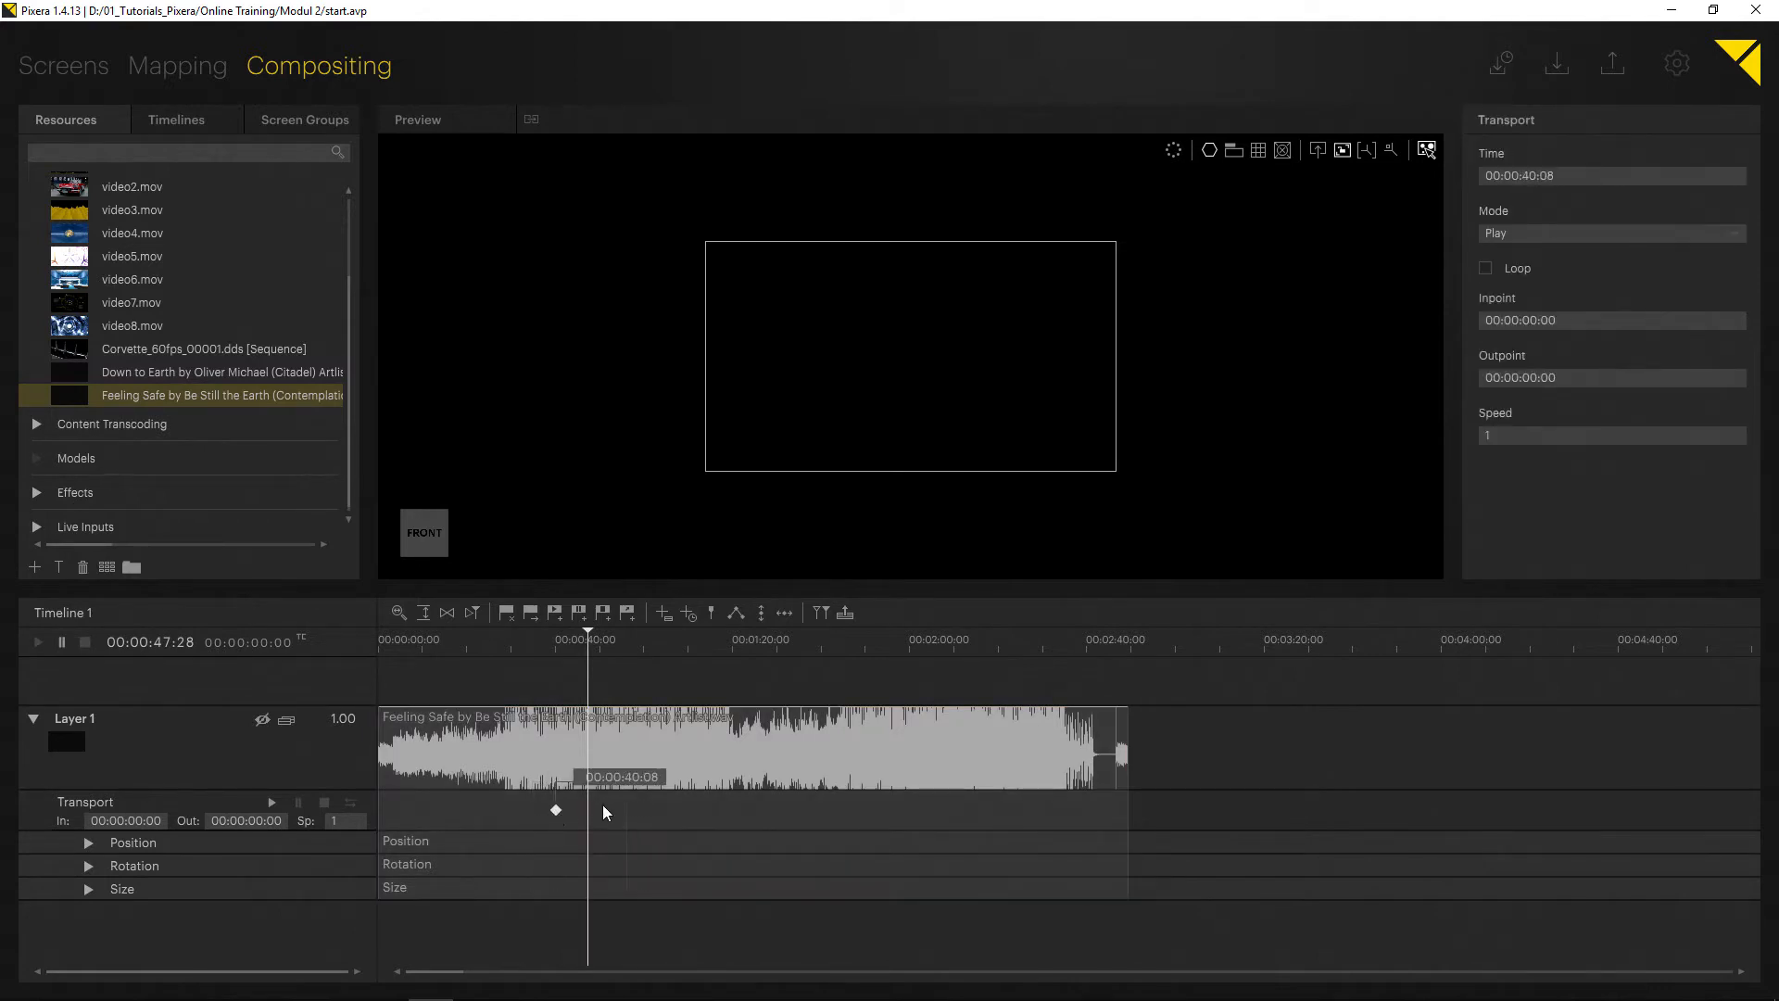
pyautogui.click(1529, 239)
pyautogui.click(1514, 281)
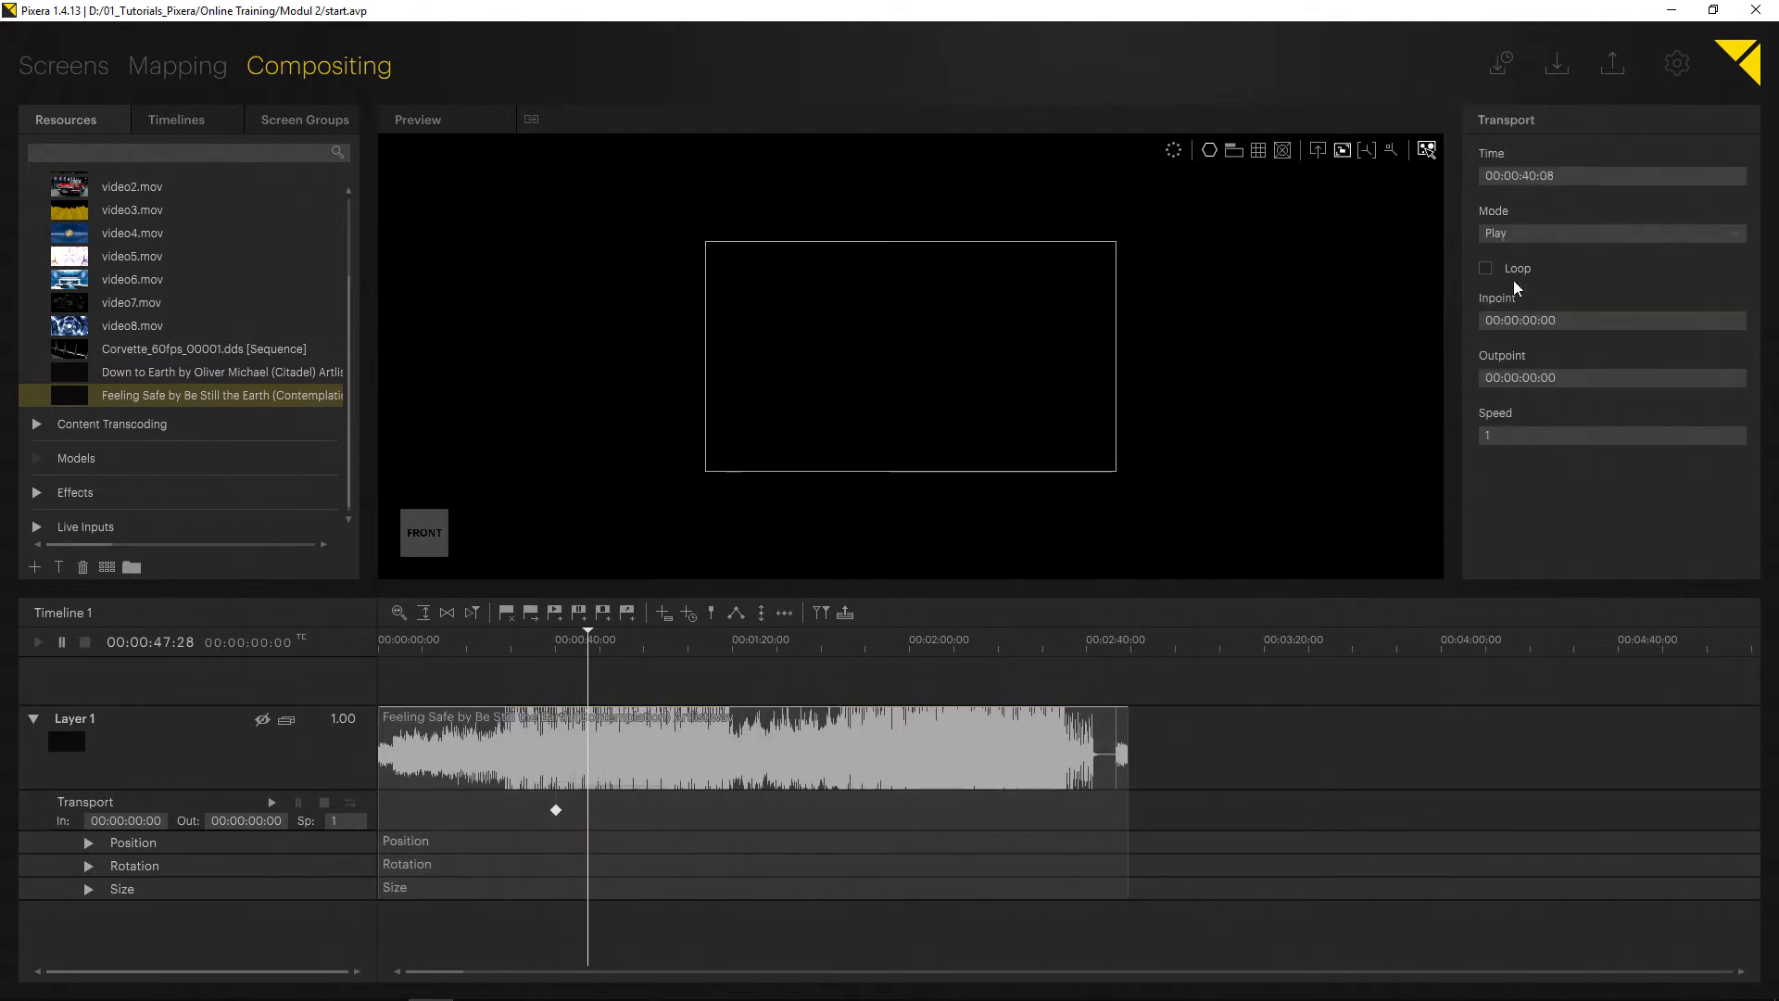
# - Move the transport pause key to about 00:00:40:33 and collapse the Transport row
pyautogui.moveTo(569, 646); pyautogui.dragTo(546, 645)
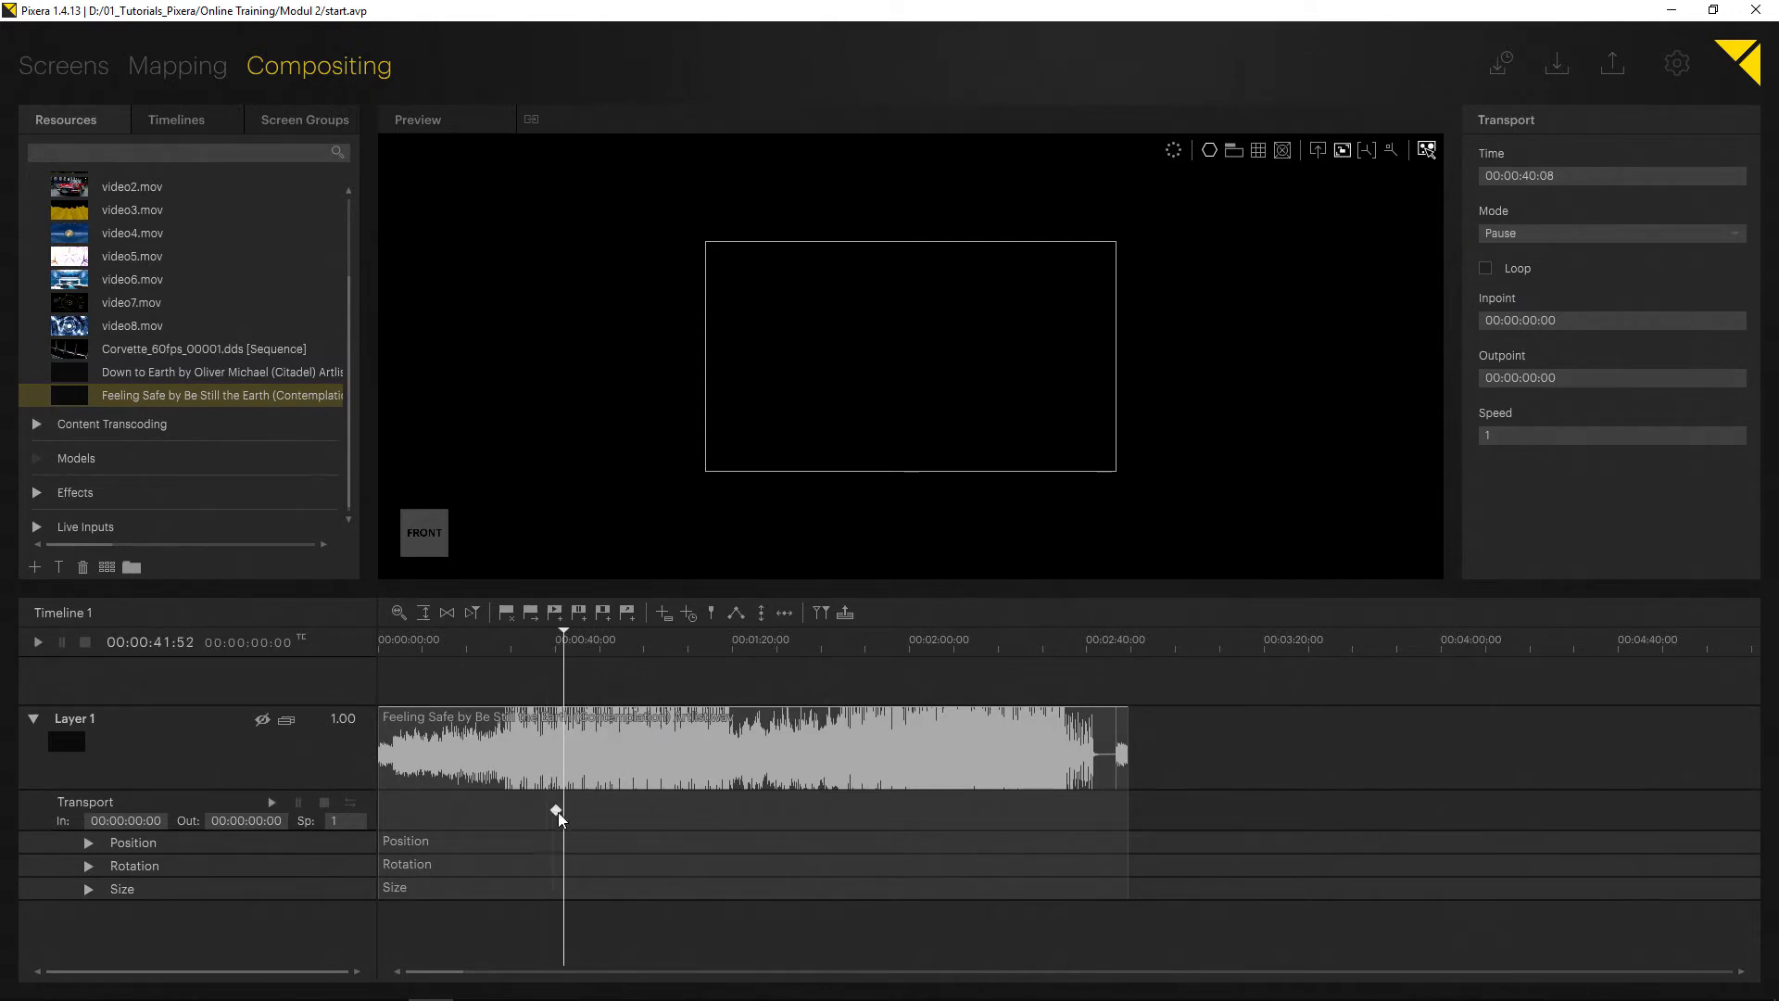
pyautogui.moveTo(554, 808); pyautogui.dragTo(558, 808)
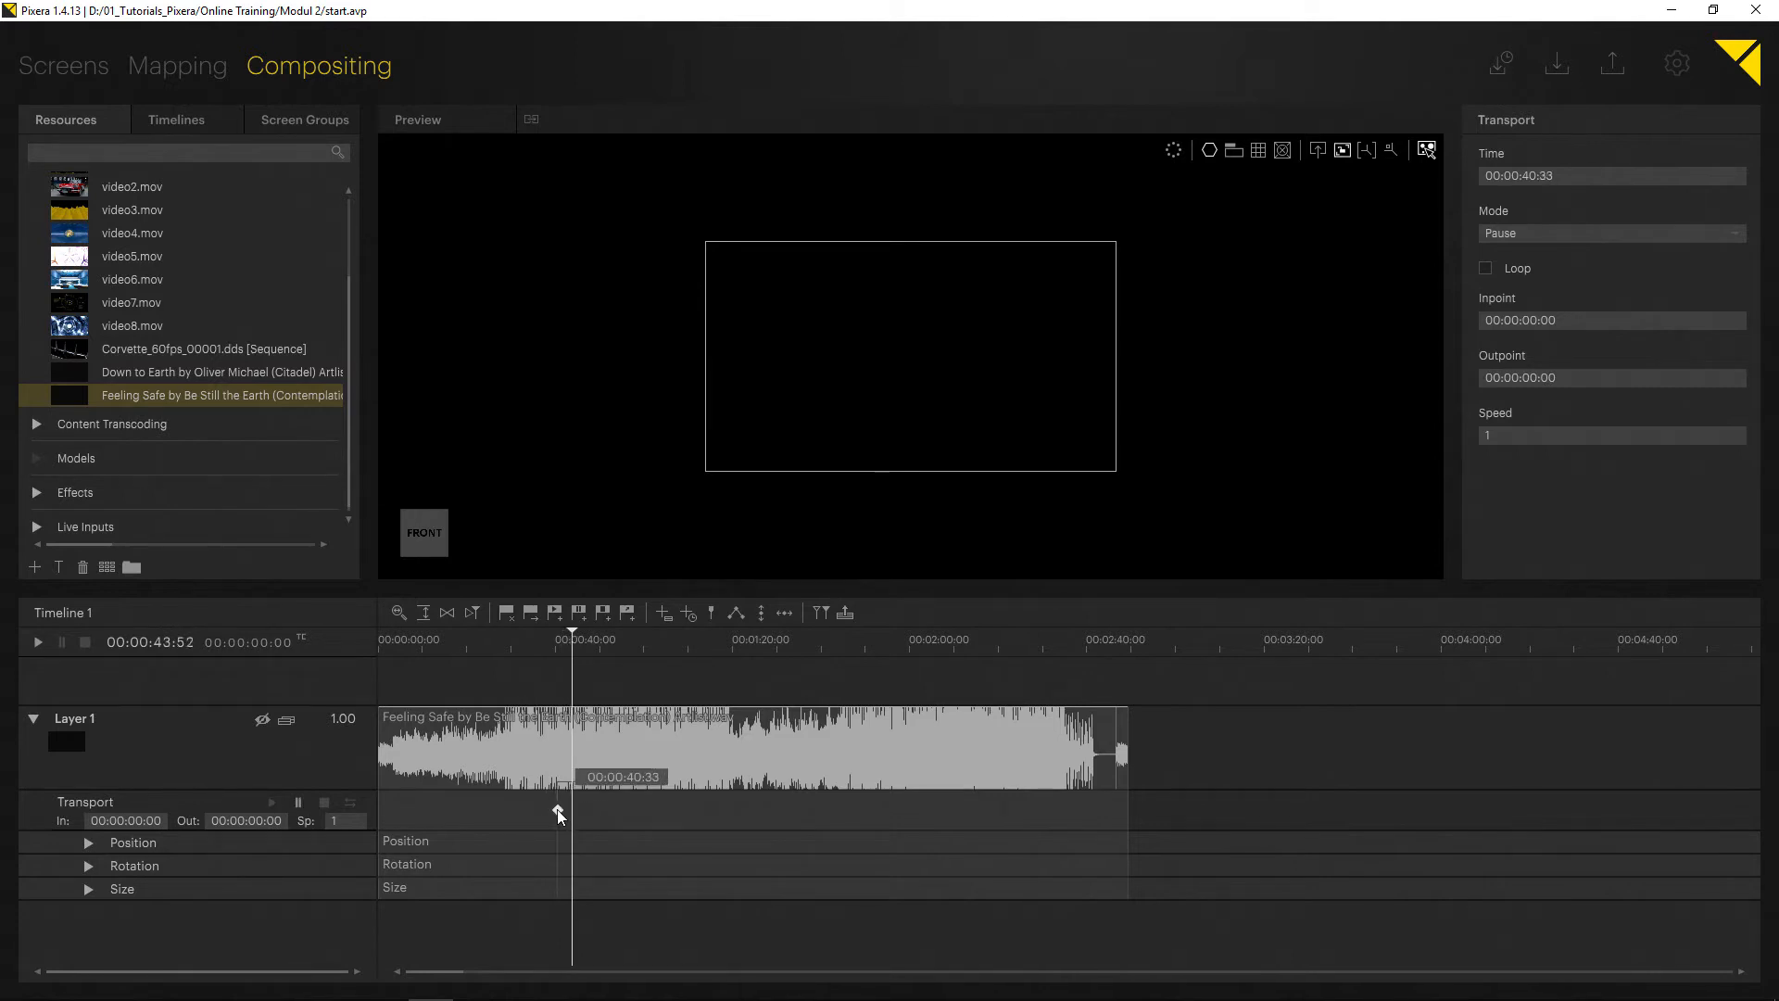
pyautogui.click(292, 805)
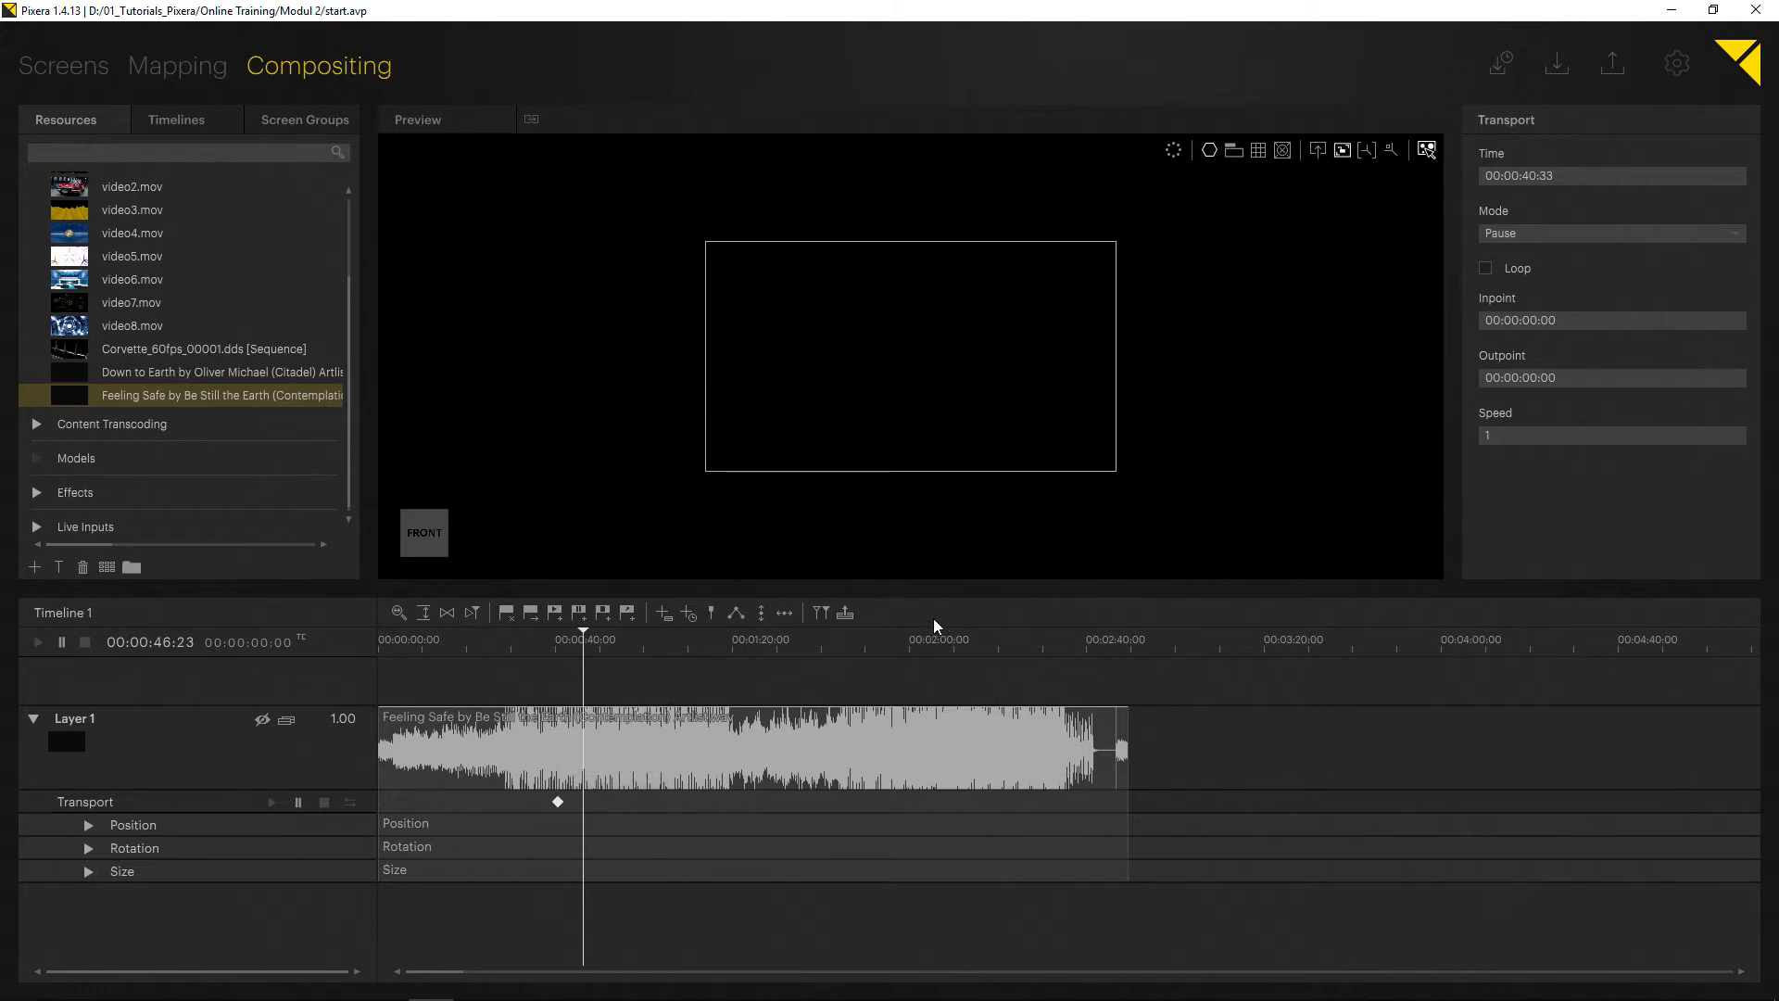
# - Trim the end of the Layer 1 clip to a duration of 00:02:46:13 and display Layer 1's Audio Base Channel setting
pyautogui.click(1117, 731)
pyautogui.moveTo(1117, 731); pyautogui.dragTo(1113, 730)
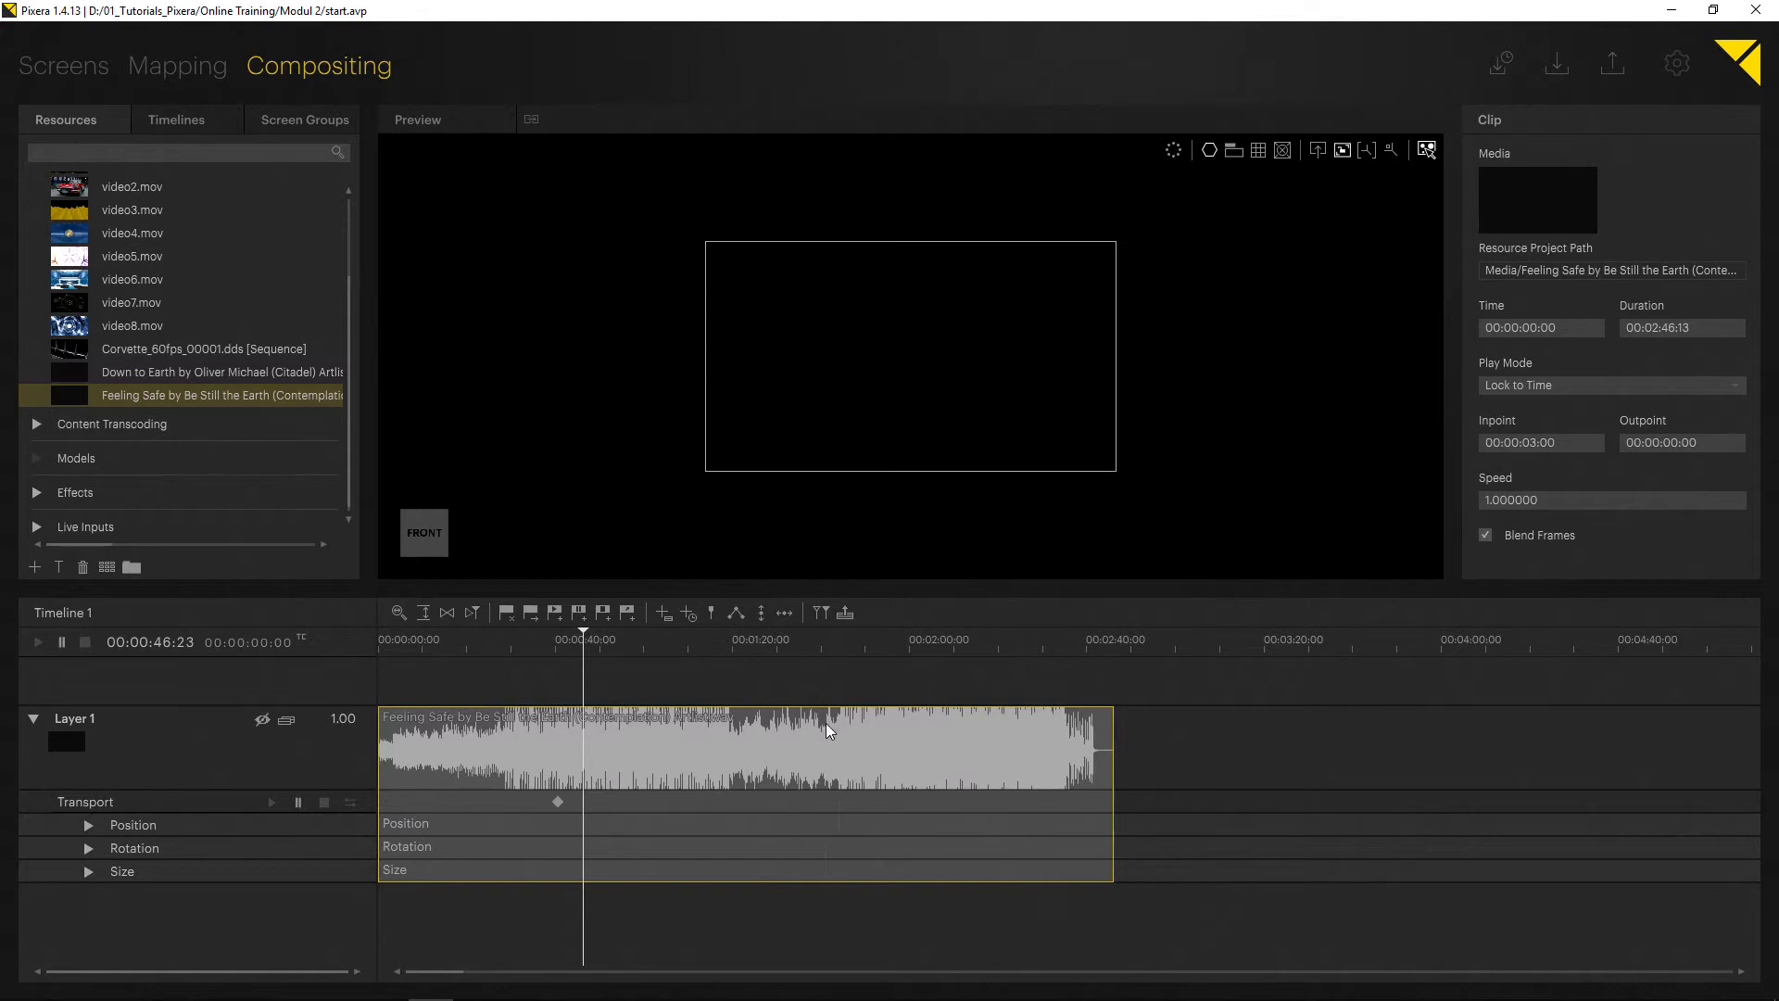
pyautogui.click(136, 721)
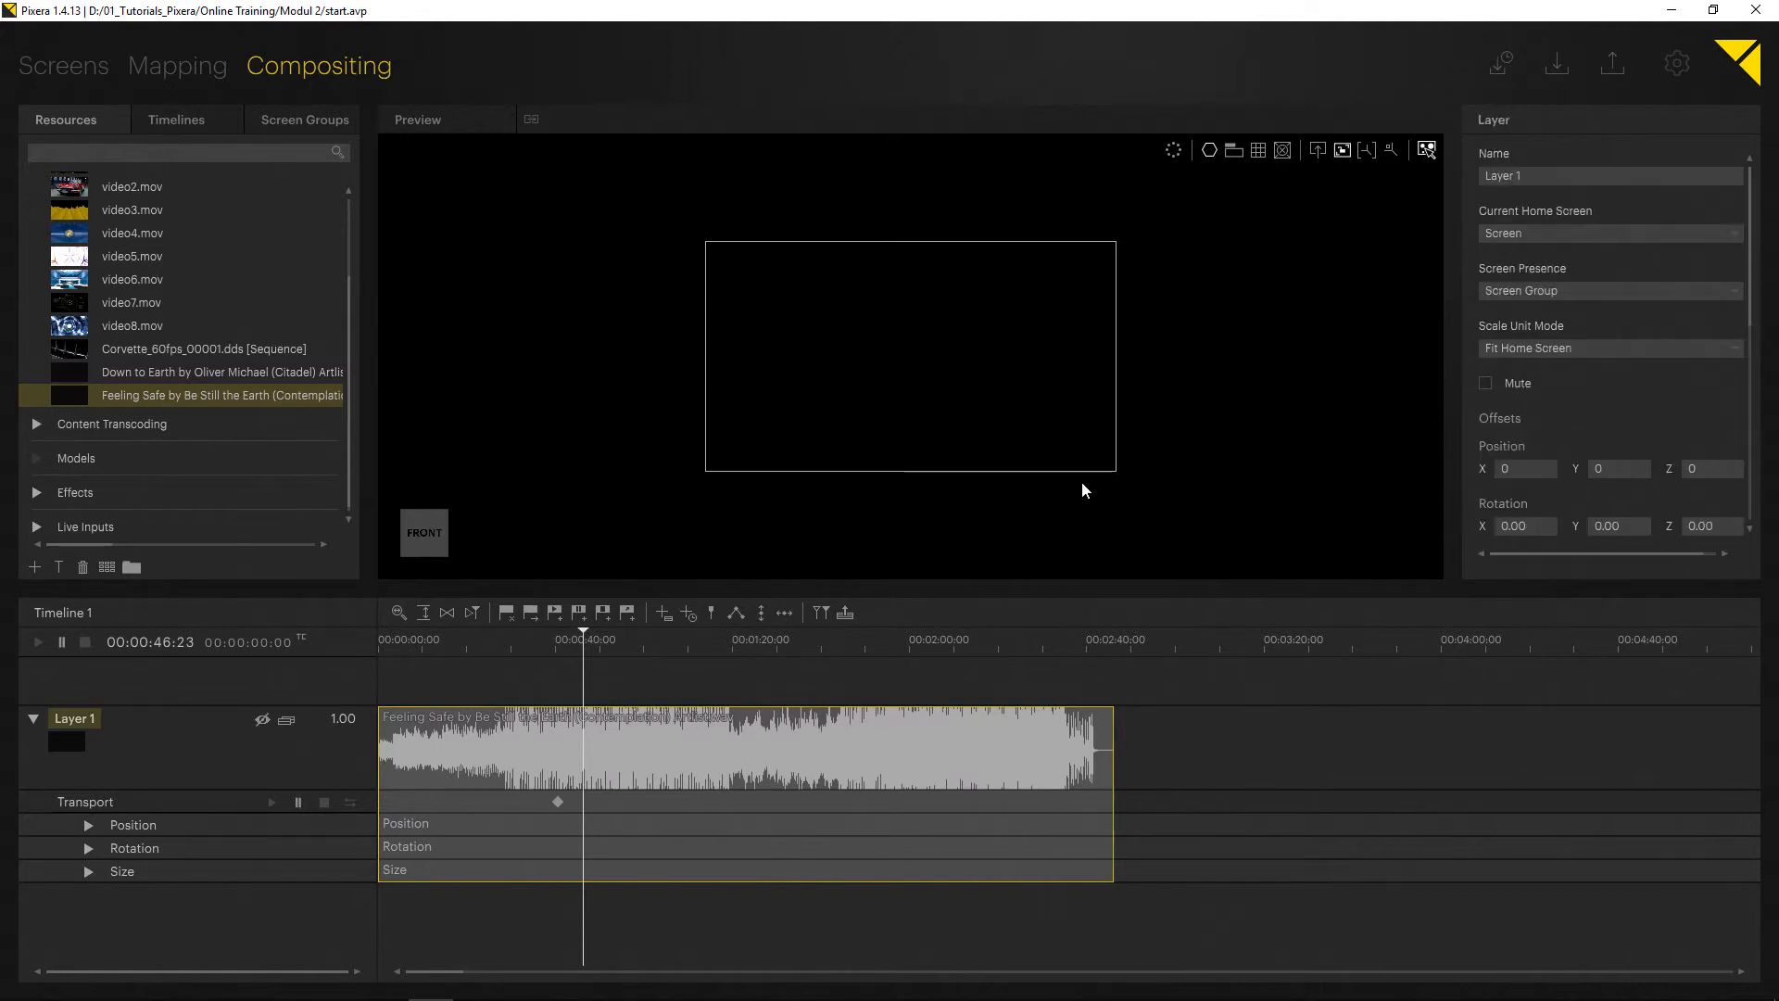
pyautogui.scroll(-10, 1537, 297)
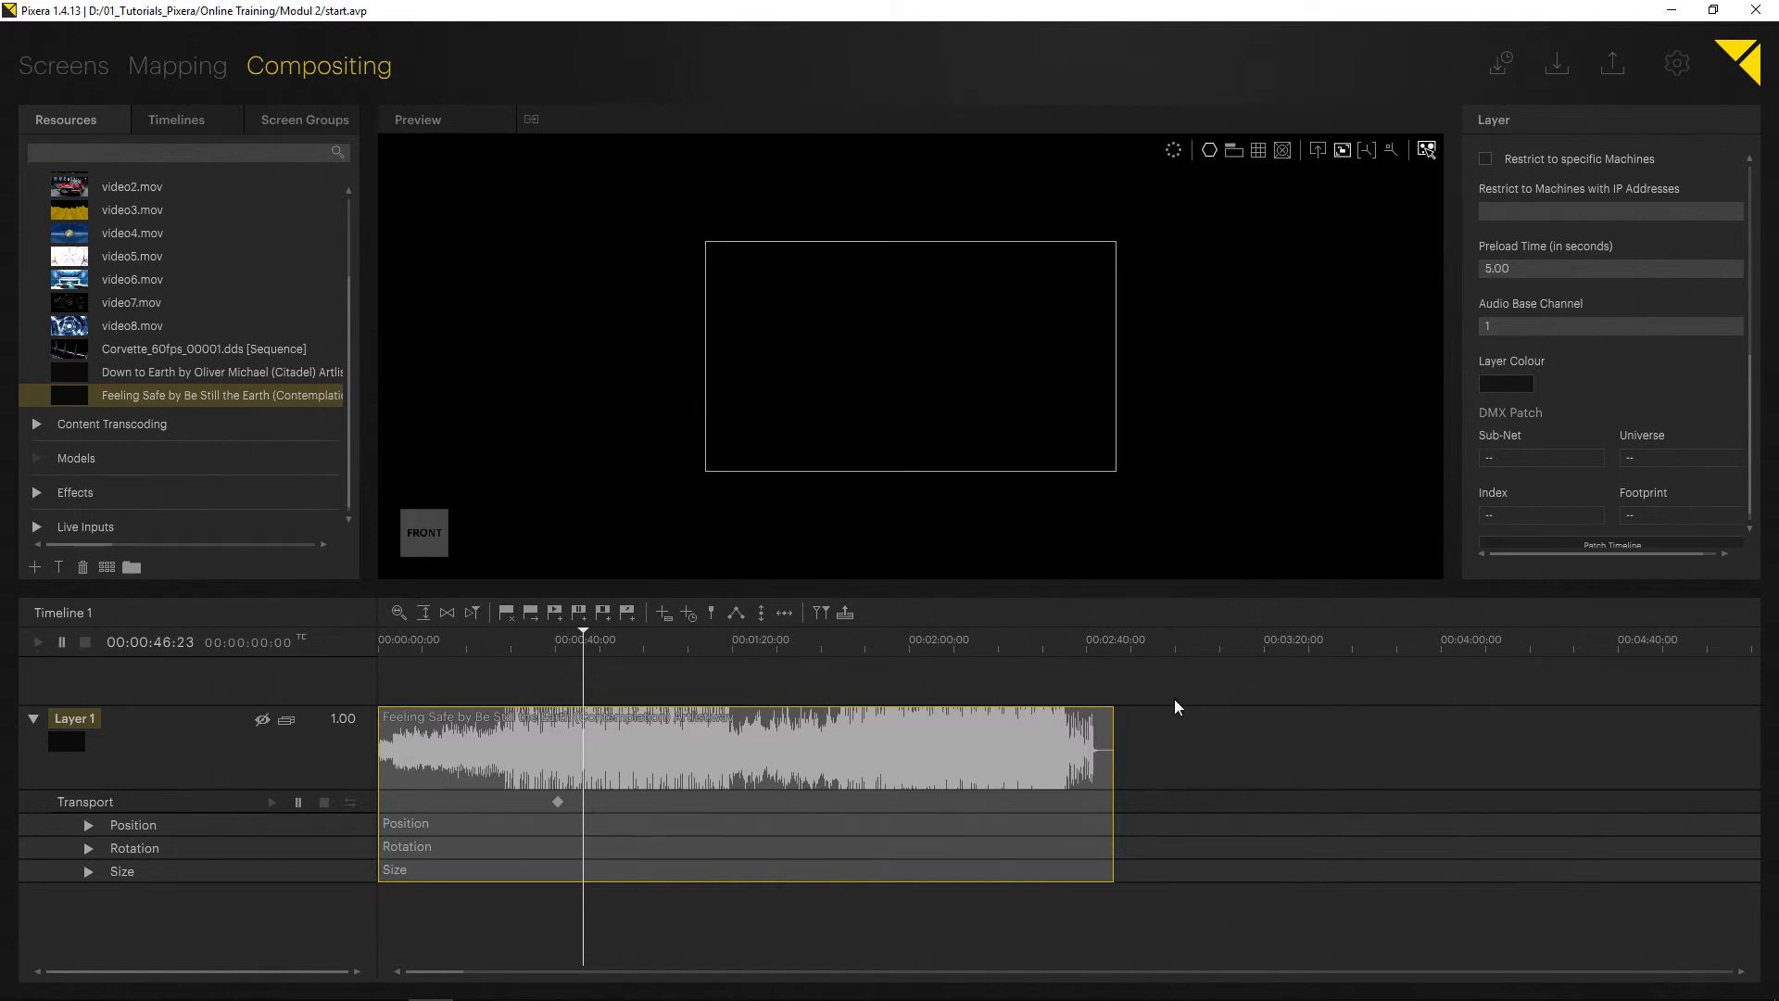
# - Make room below Layer 1 and add the Down to Earth audio file to the timeline as a second layer
pyautogui.moveTo(678, 584); pyautogui.dragTo(681, 497)
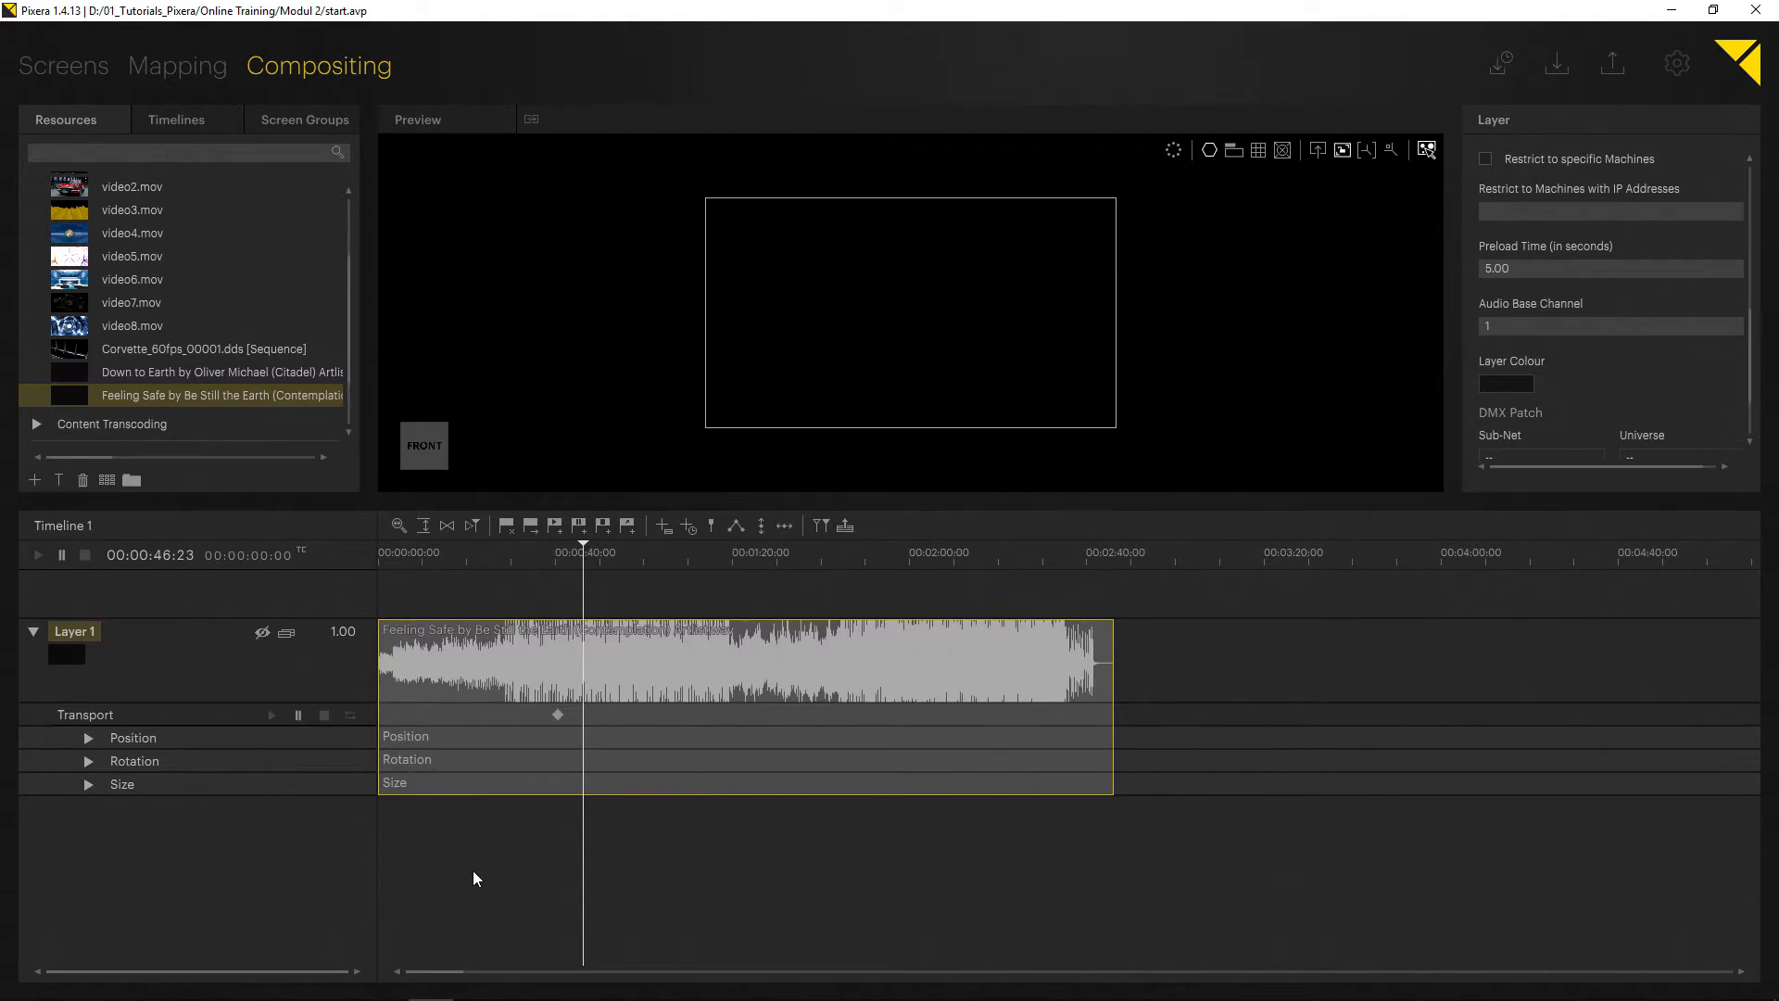
pyautogui.doubleClick(476, 864)
pyautogui.moveTo(76, 374); pyautogui.dragTo(495, 837)
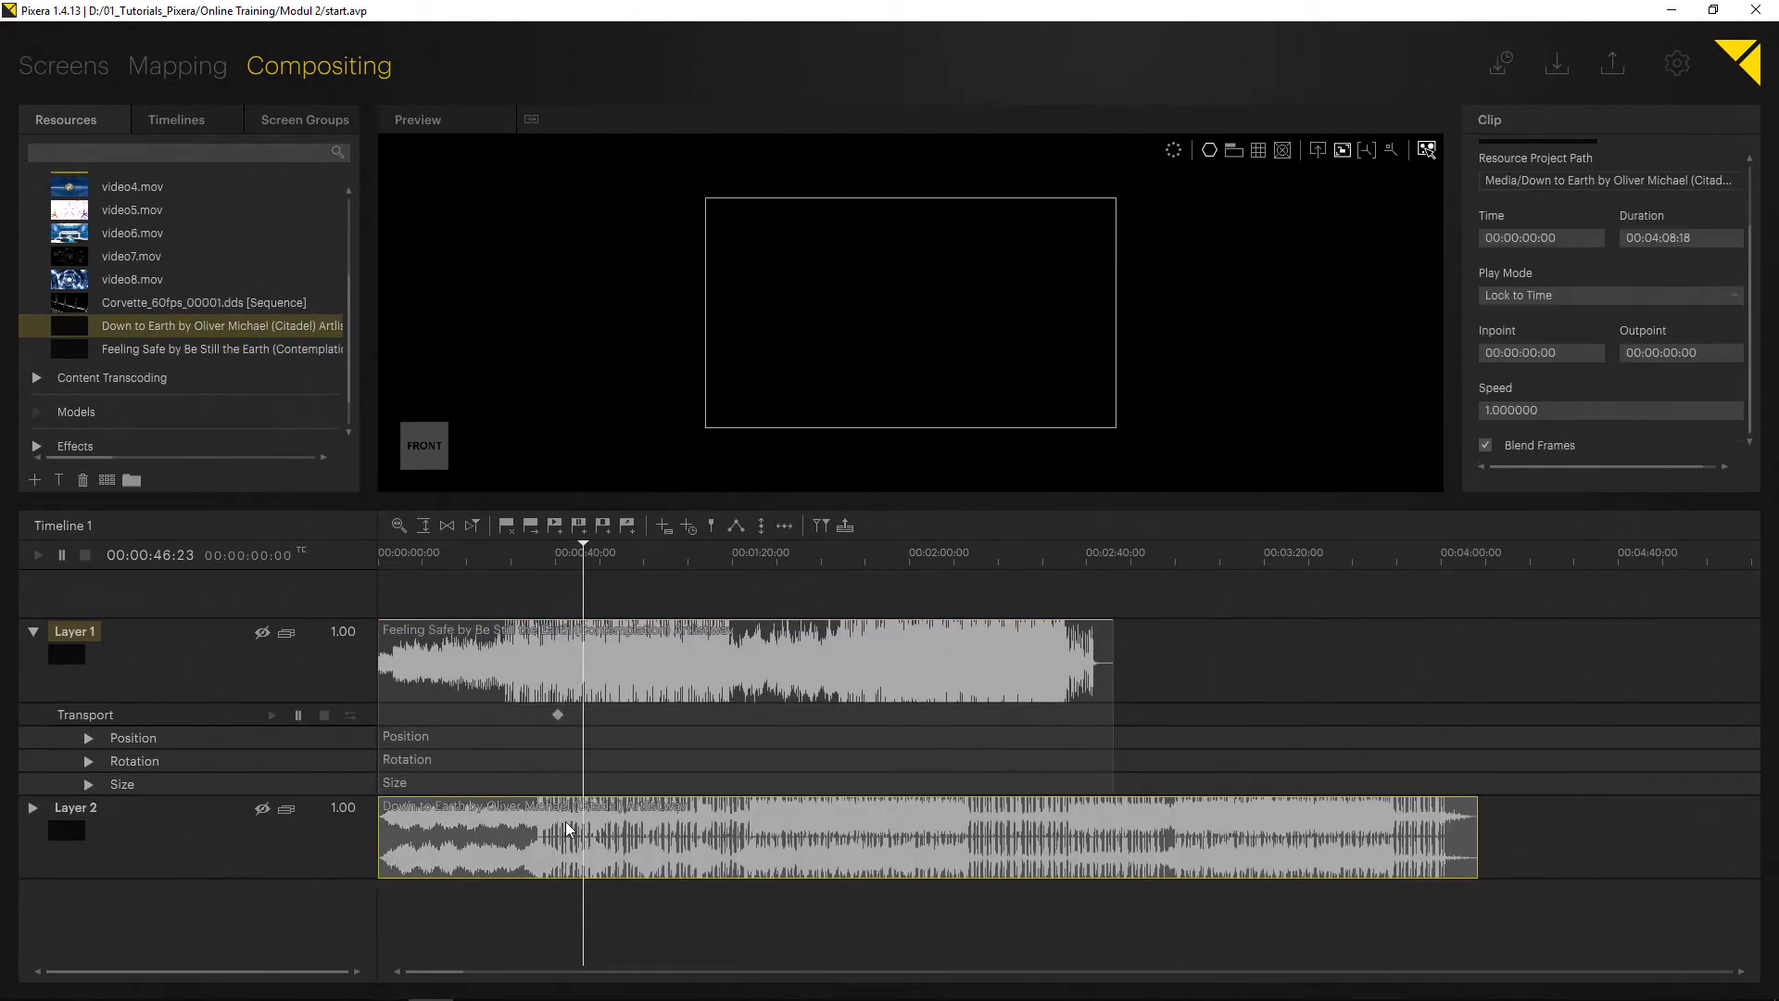
# - Set the Audio Base Channel of Layer 2 to 3
pyautogui.click(181, 819)
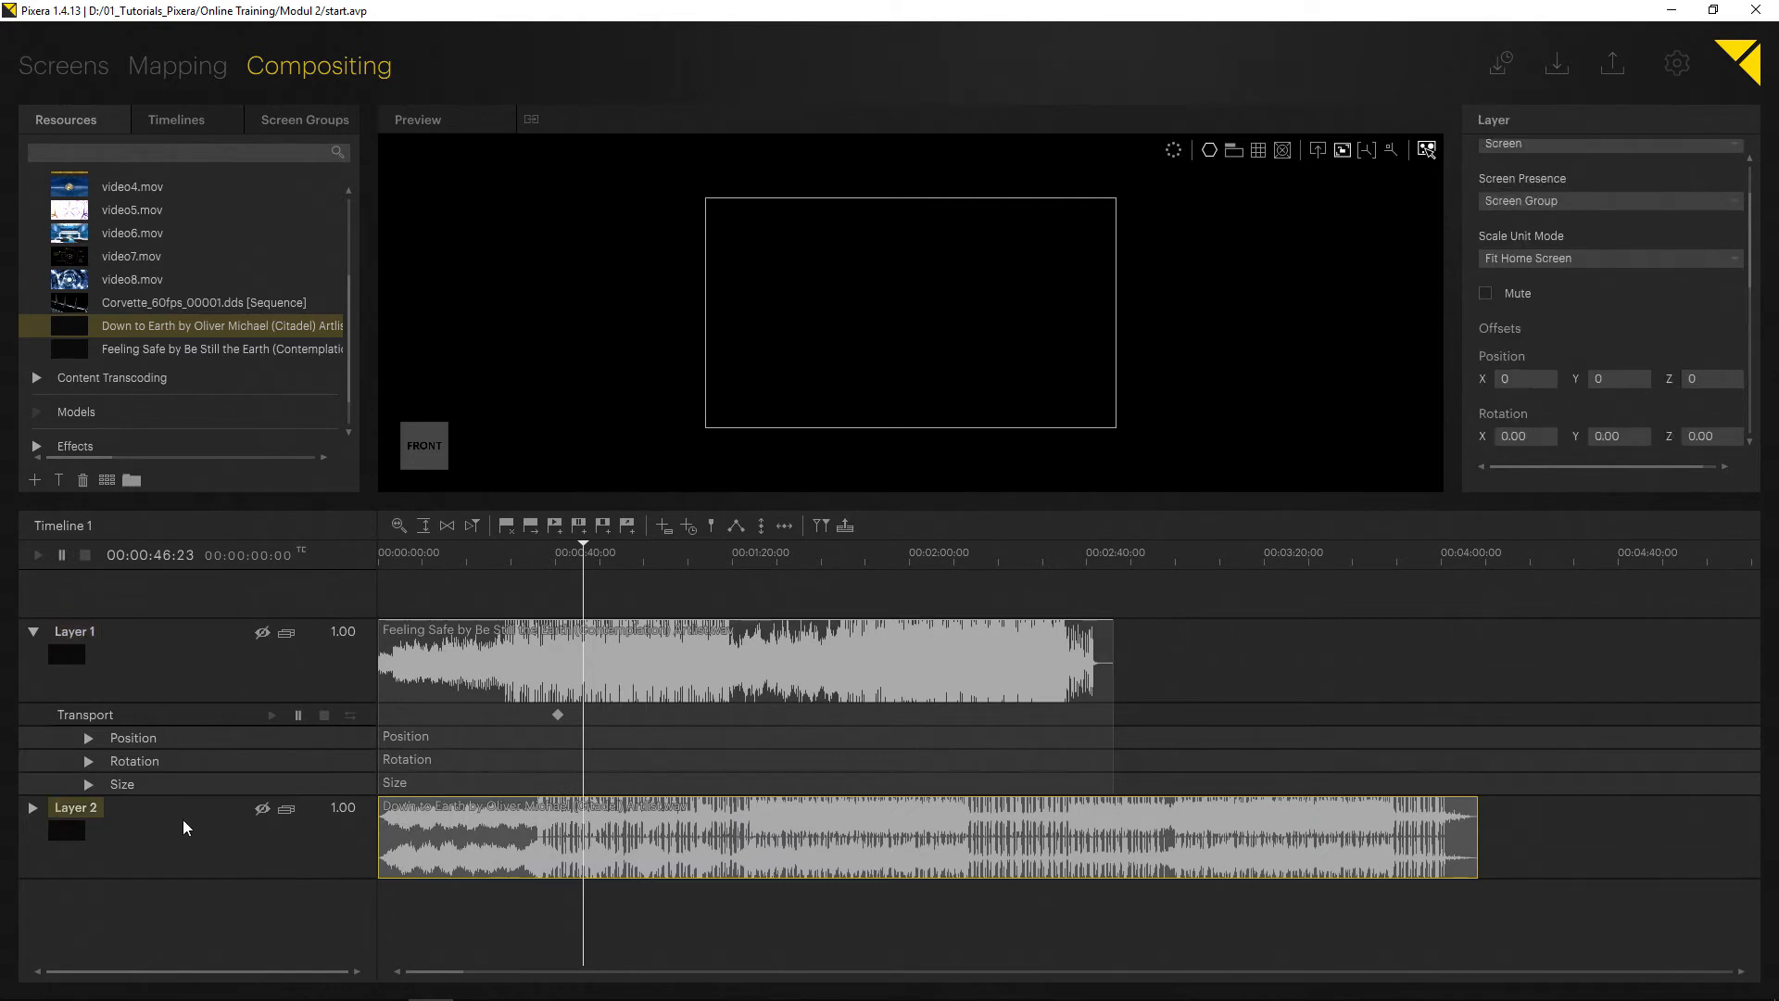
pyautogui.click(470, 658)
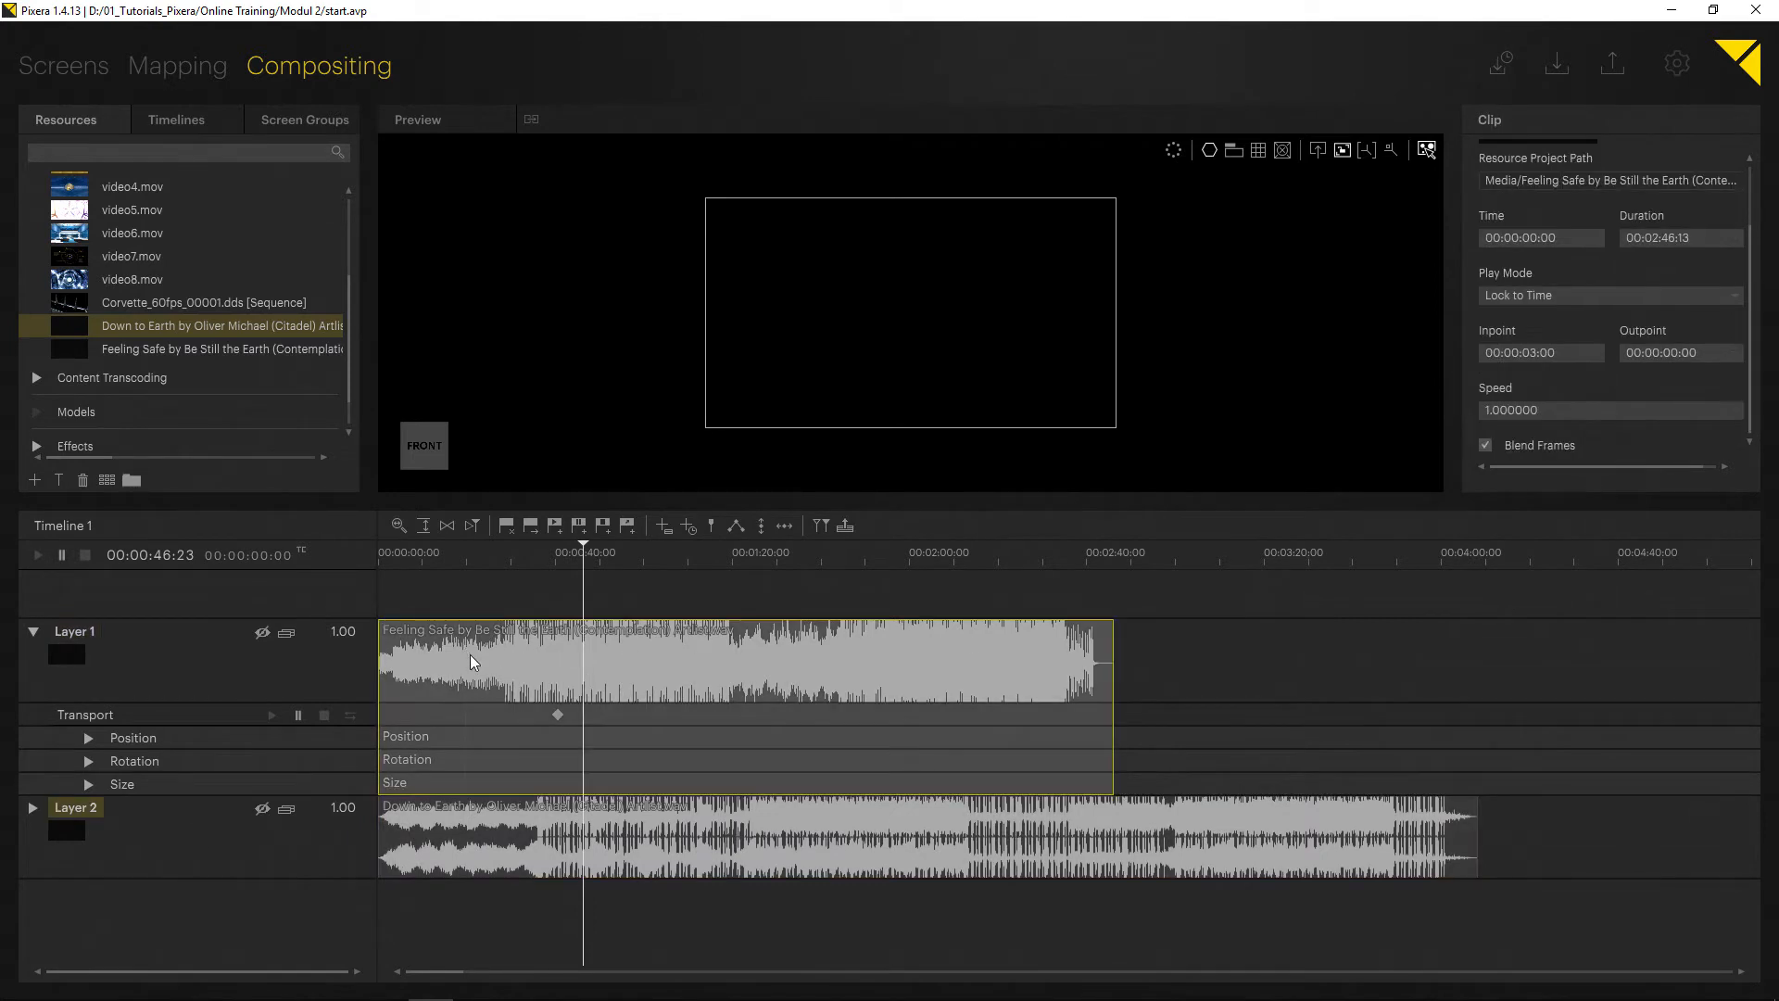
pyautogui.click(257, 827)
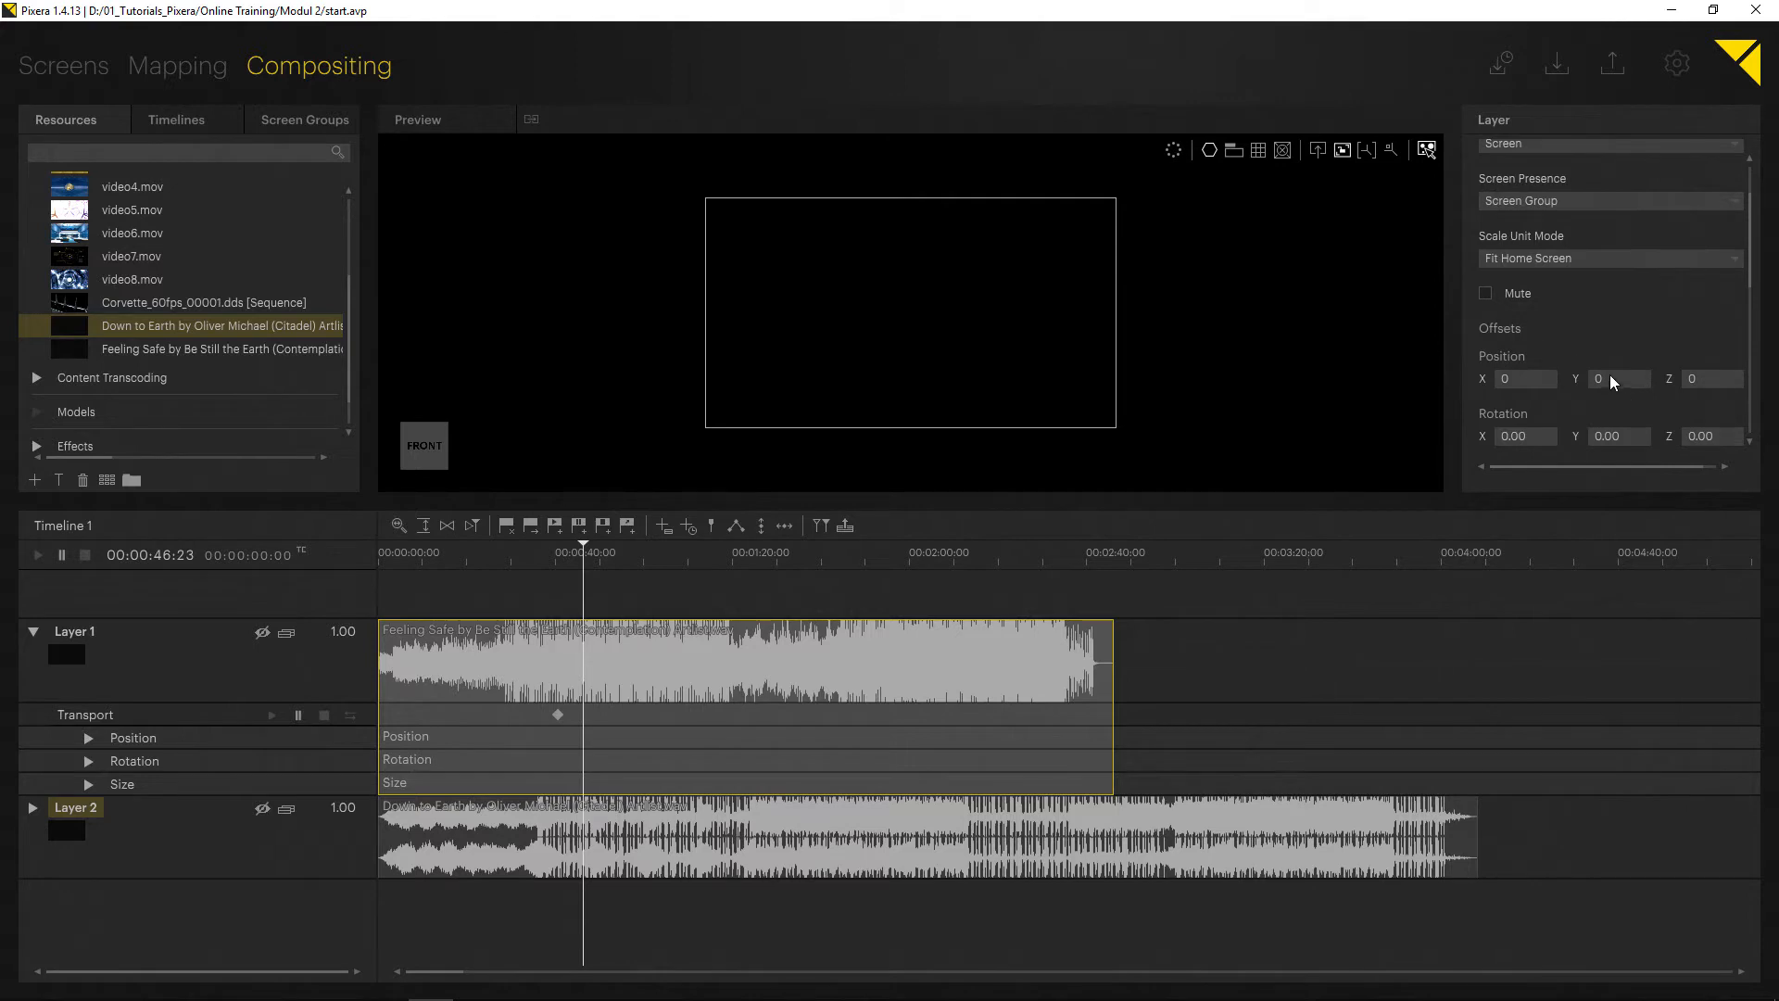
pyautogui.scroll(-5, 1611, 375)
pyautogui.click(1514, 221)
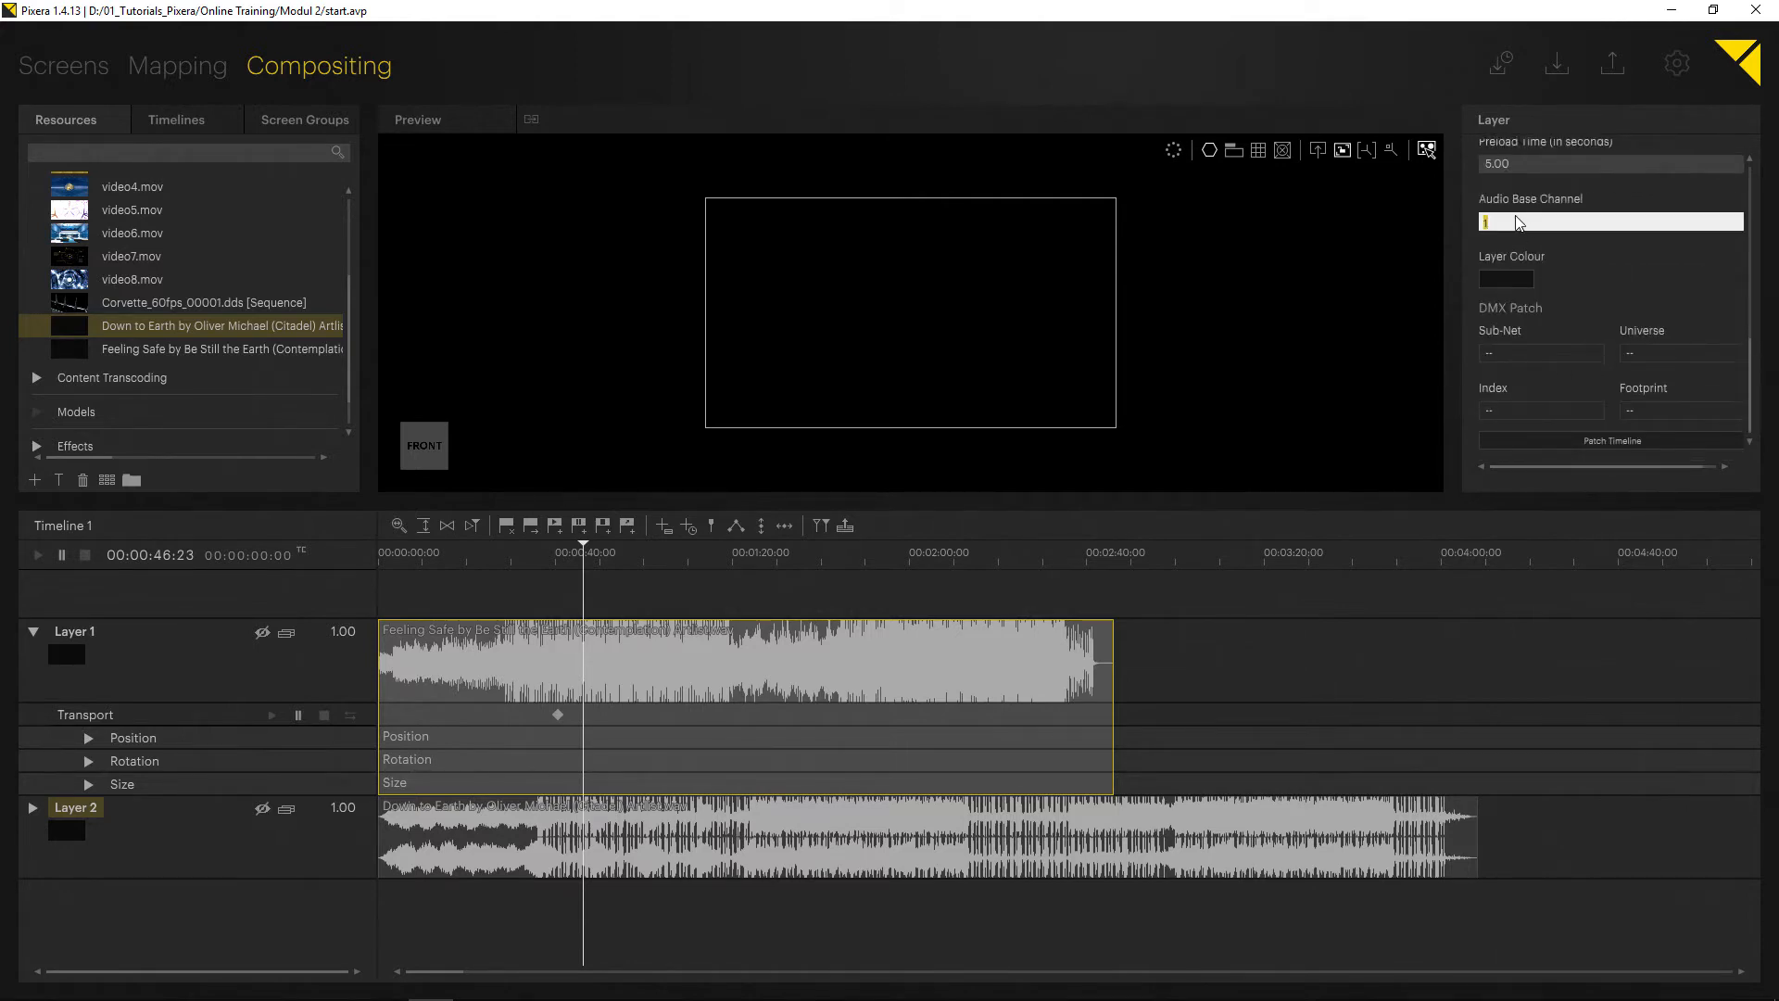
pyautogui.write('3')
pyautogui.press('Return')
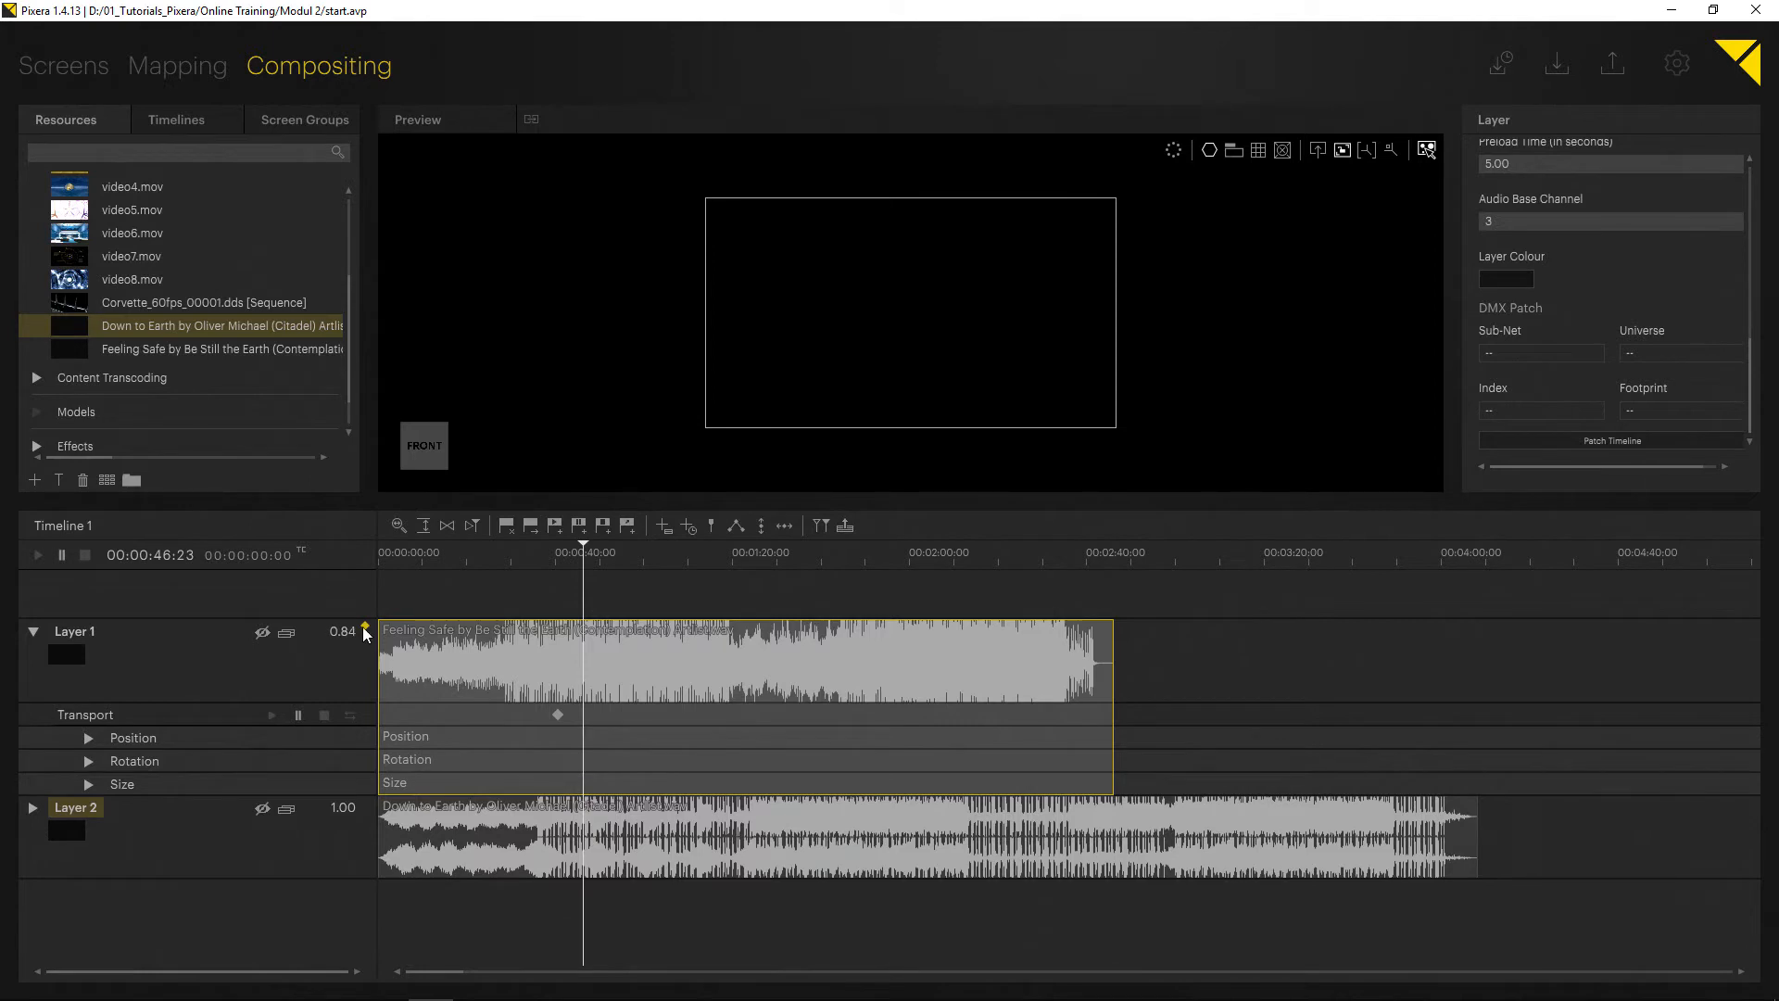
# - Shape Layer 1's volume with two opacity keys on the clip, a low early one and one of 0.62 at 00:00:43:30
pyautogui.moveTo(586, 631); pyautogui.dragTo(460, 692)
pyautogui.doubleClick(577, 686)
pyautogui.moveTo(576, 685); pyautogui.dragTo(571, 654)
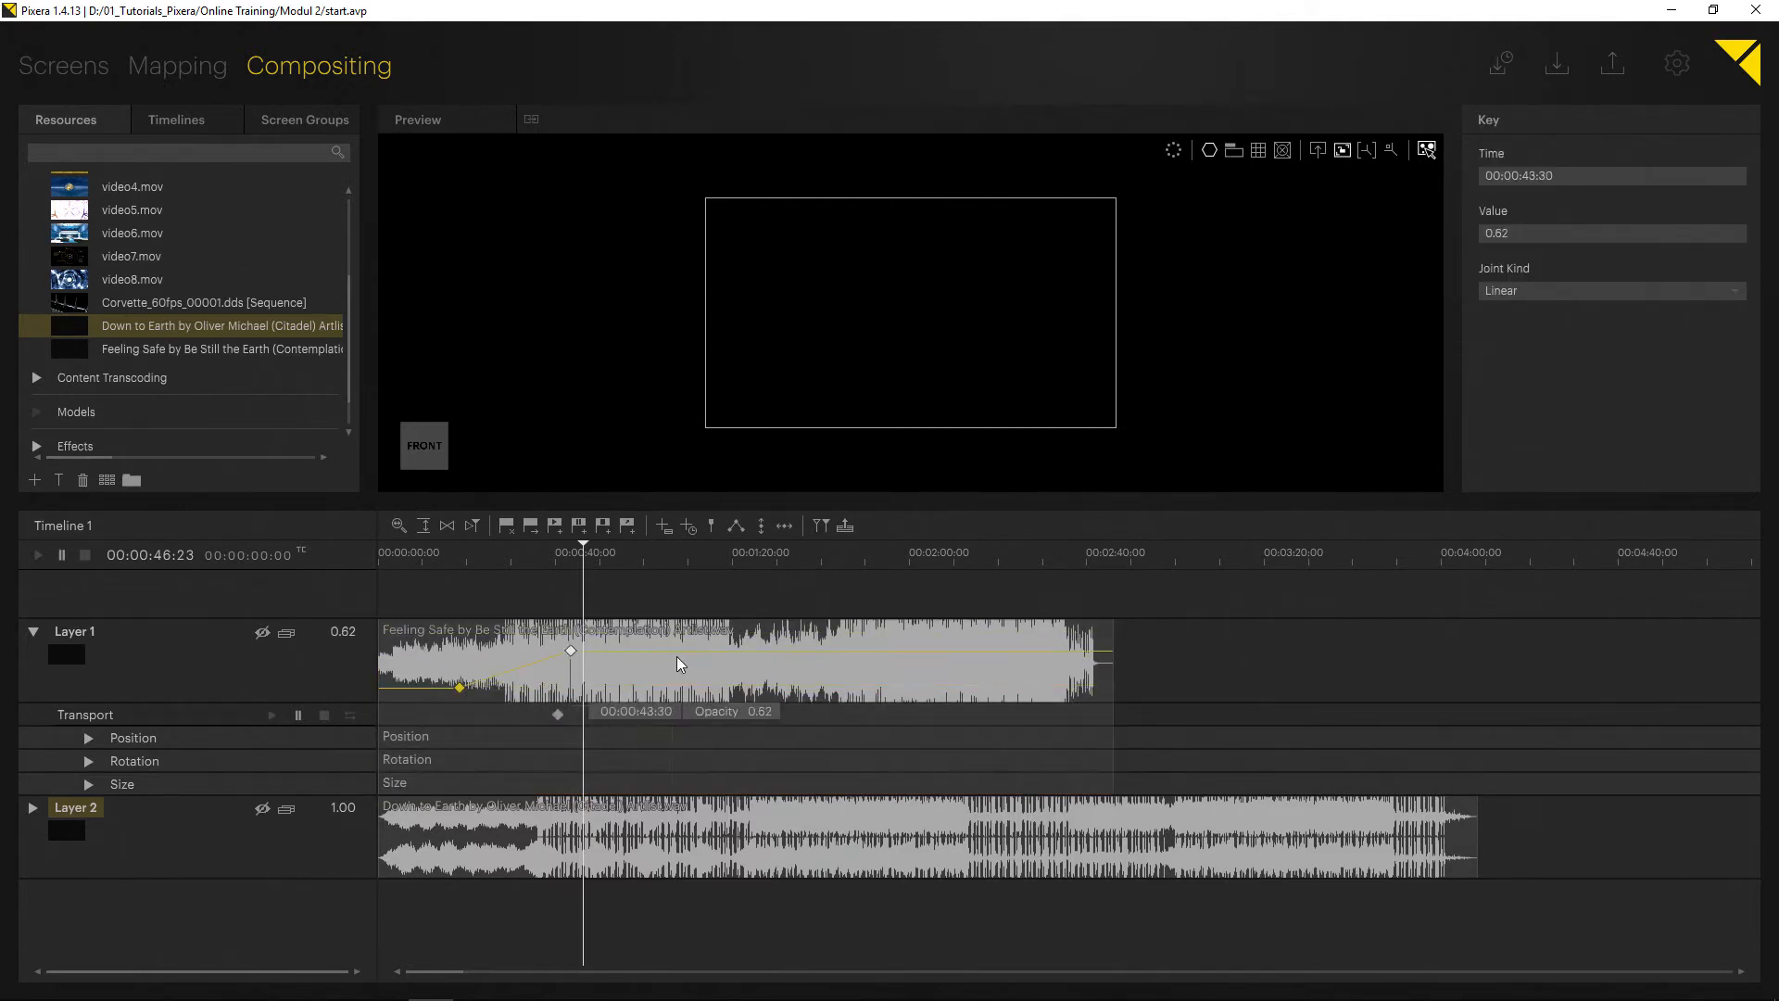
# - Extend Layer 1's volume curve with three more opacity keys: a low one mid-clip, a high one near the end, and 0.24 at 00:02:45:51
pyautogui.doubleClick(680, 654)
pyautogui.moveTo(680, 654); pyautogui.dragTo(741, 692)
pyautogui.doubleClick(974, 690)
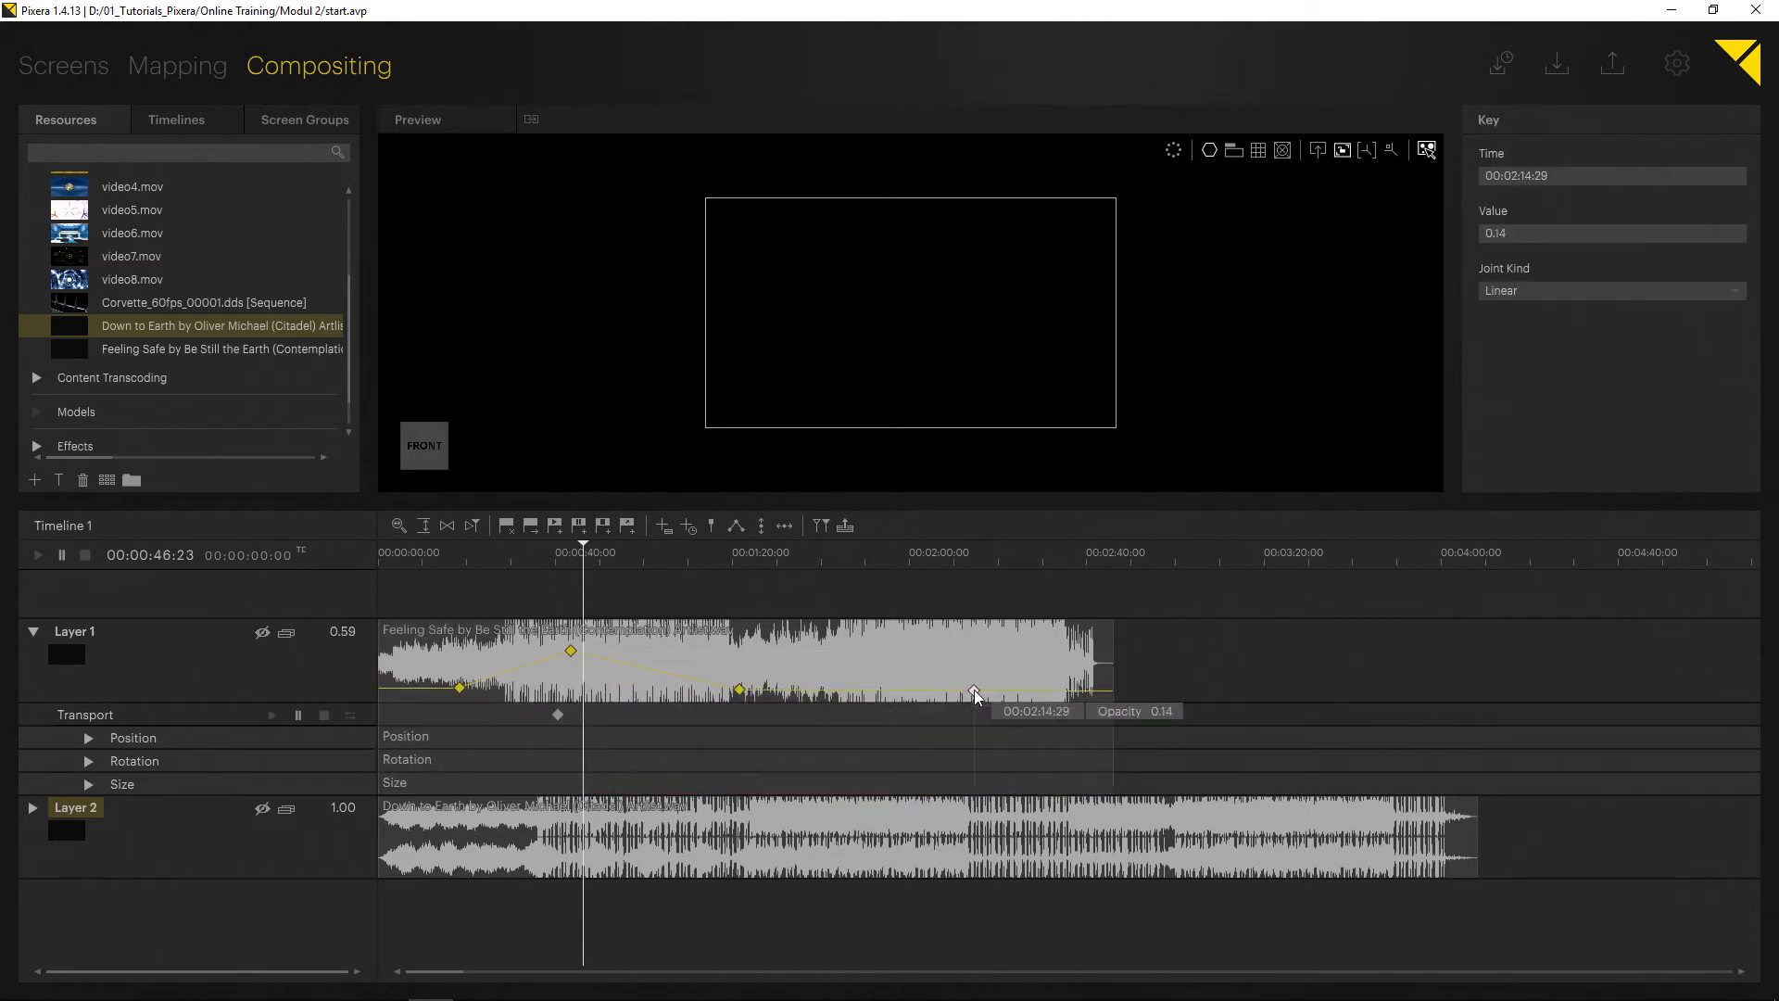
pyautogui.moveTo(974, 691); pyautogui.dragTo(1110, 685)
pyautogui.doubleClick(1059, 649)
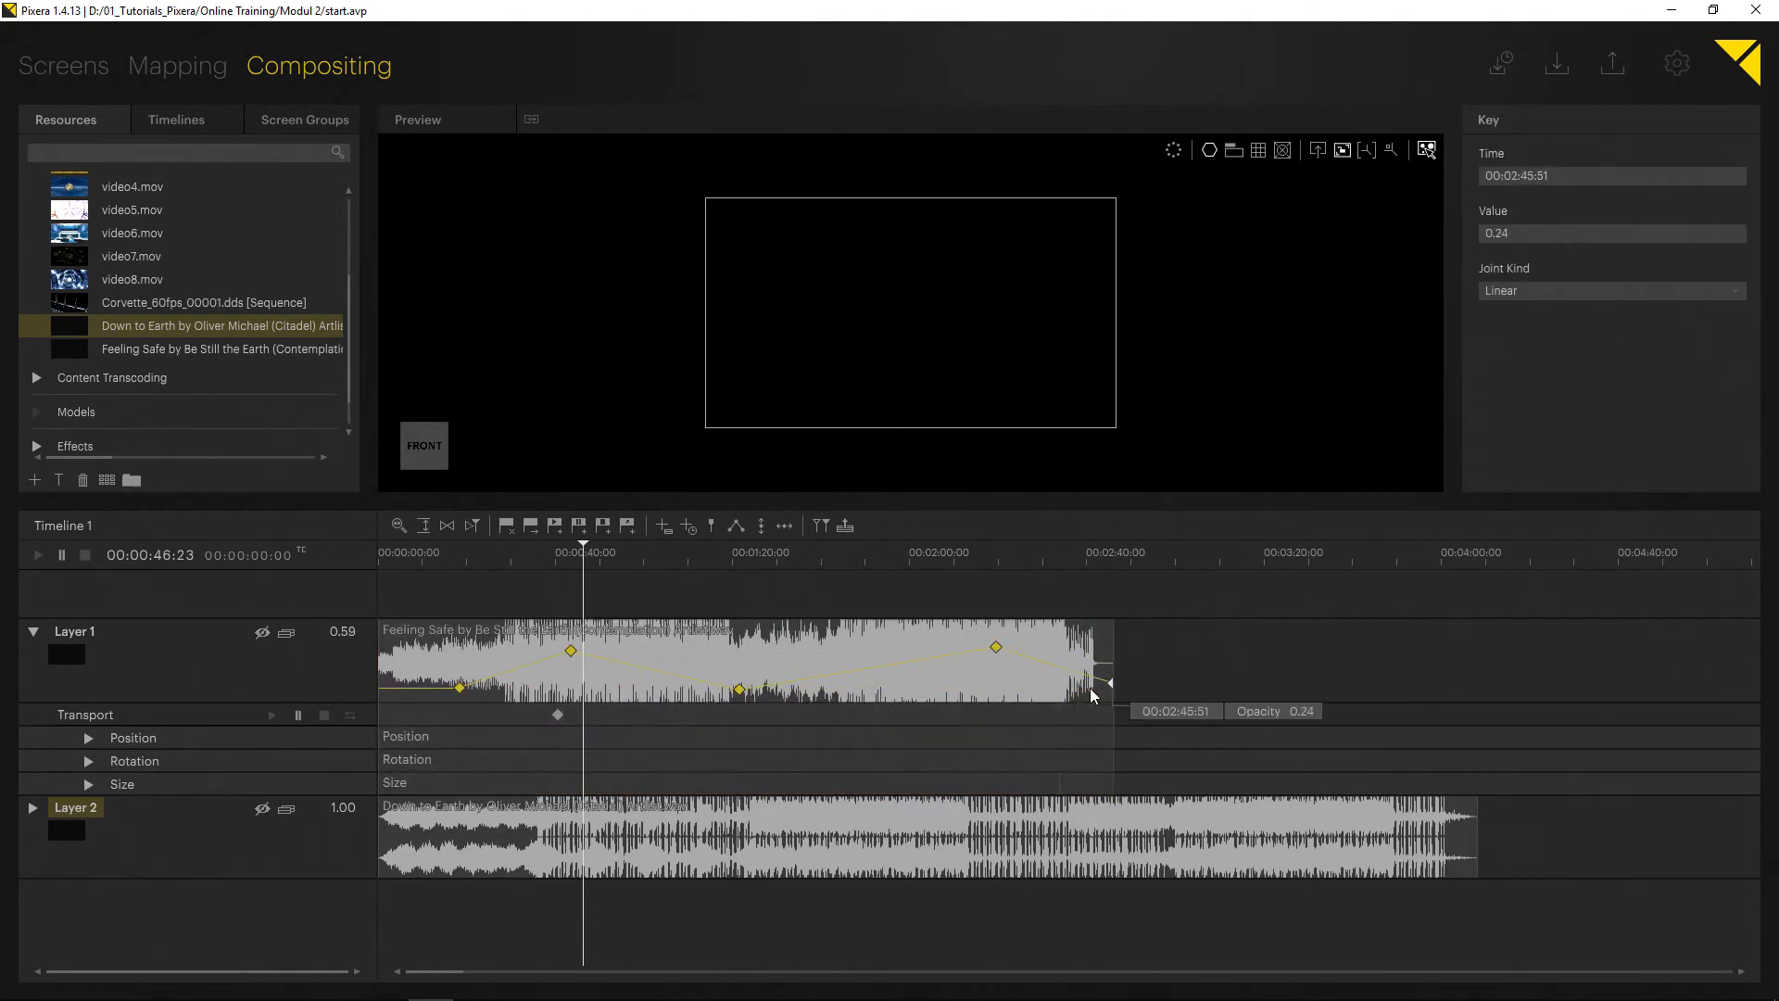
# - Delete Layer 1's Pause transport key at 00:00:40:33 and mute the Layer 1 and Layer 2 audio
pyautogui.click(556, 716)
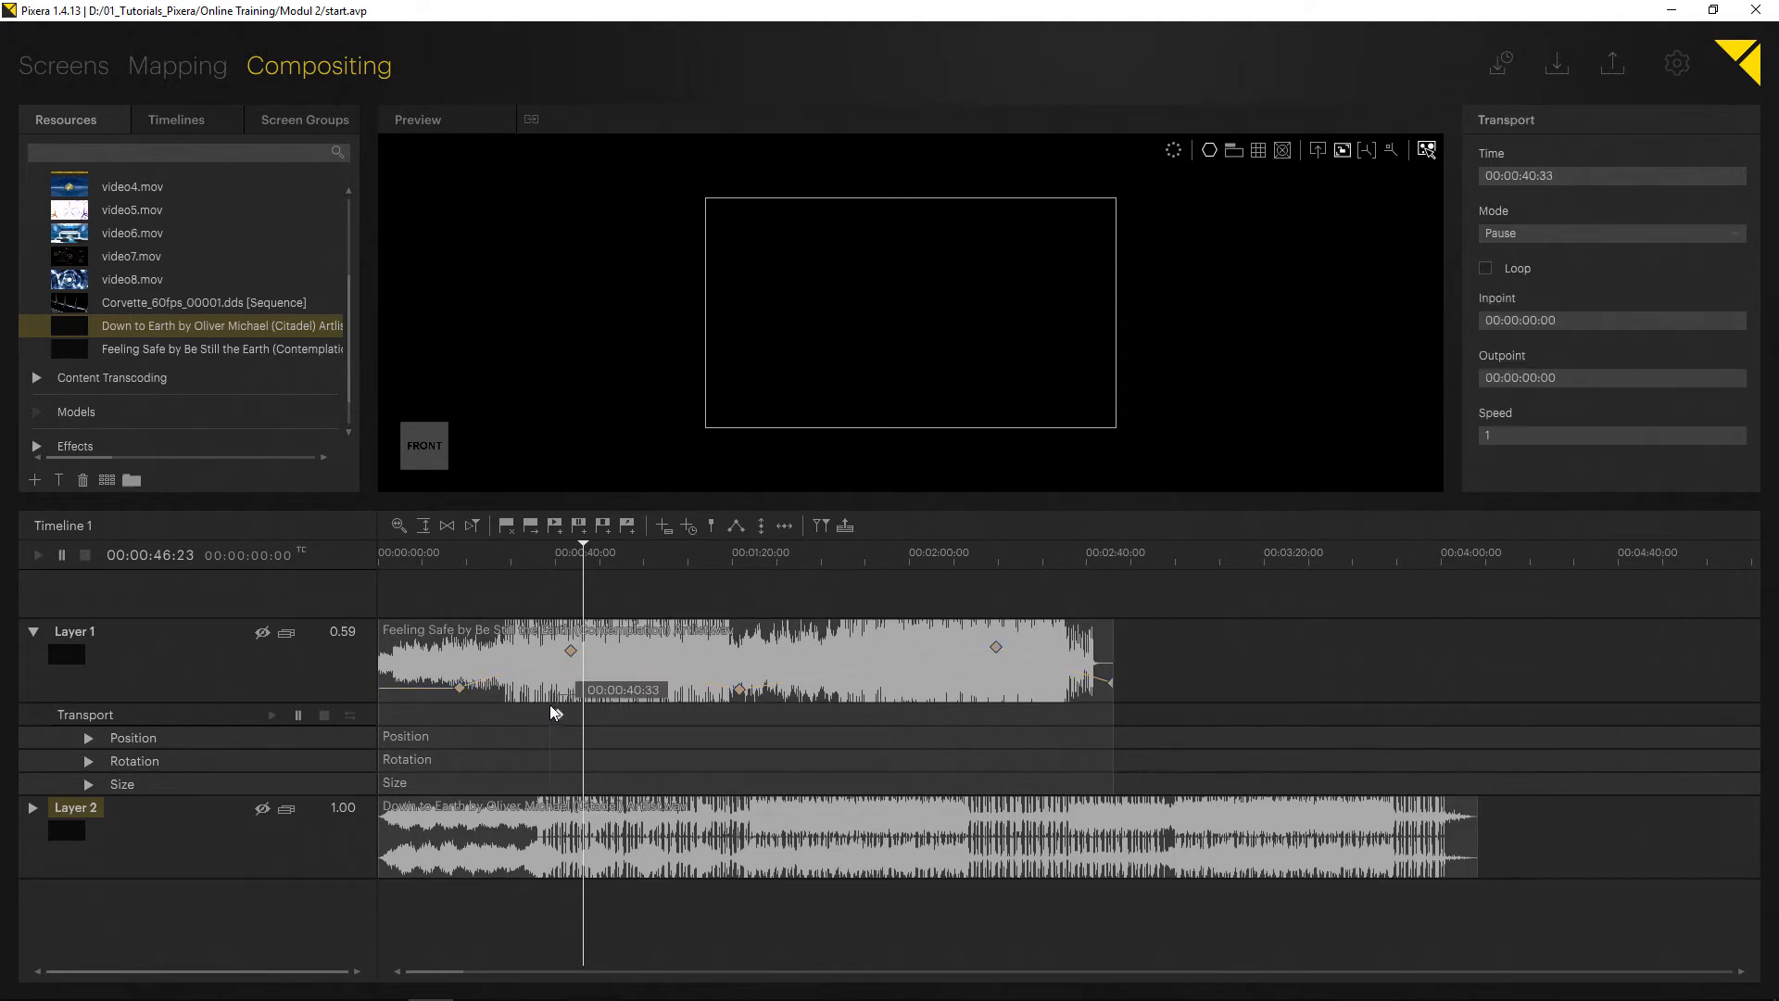
pyautogui.click(551, 706)
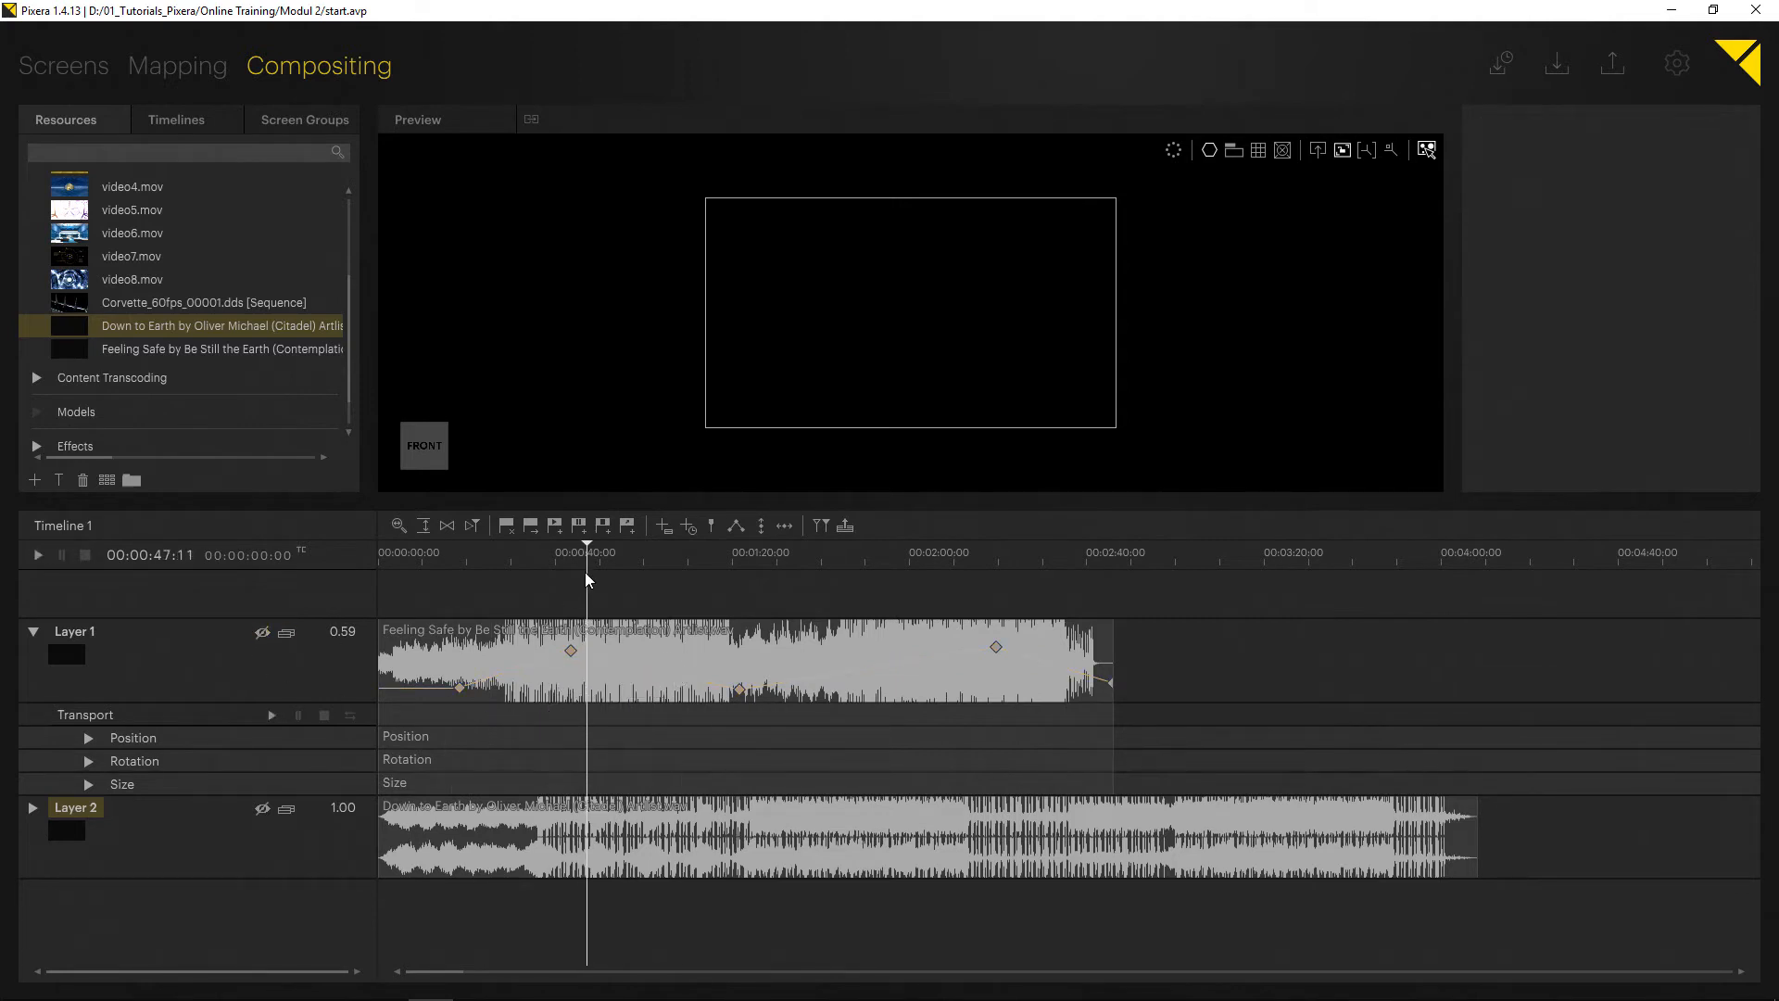
pyautogui.moveTo(586, 572)
pyautogui.mouseDown()
pyautogui.moveTo(567, 566)
pyautogui.moveTo(585, 566)
pyautogui.mouseUp()
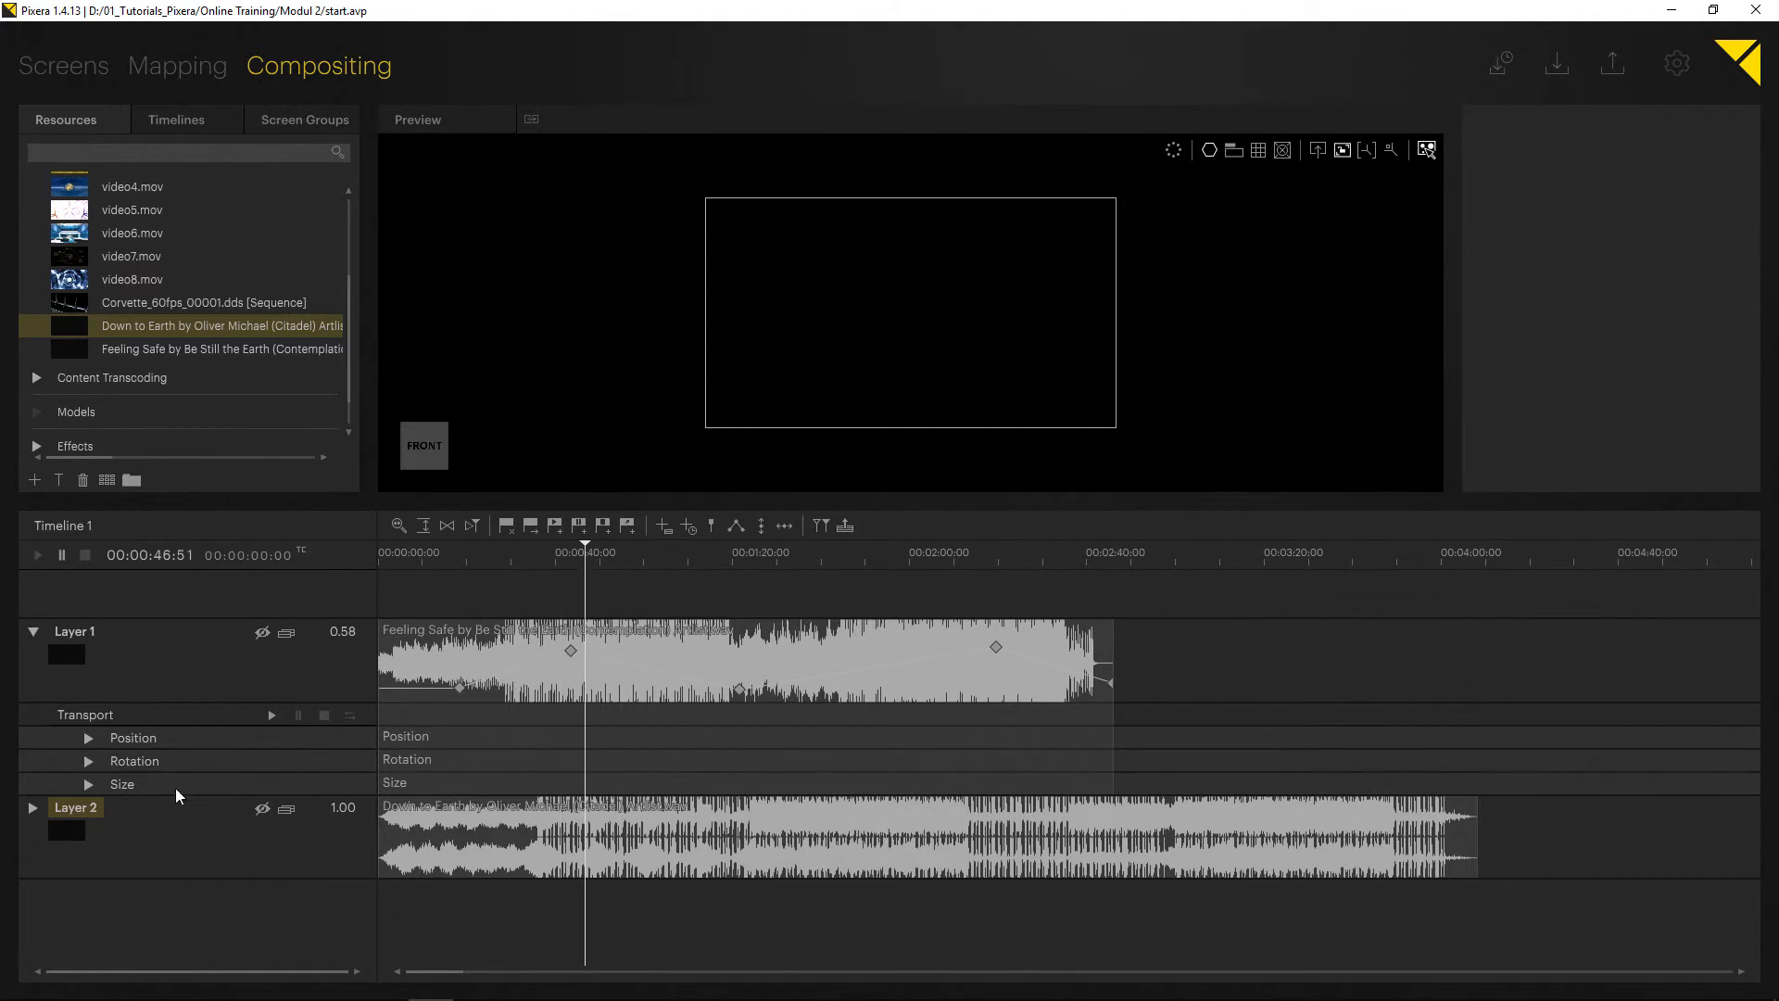
pyautogui.click(261, 635)
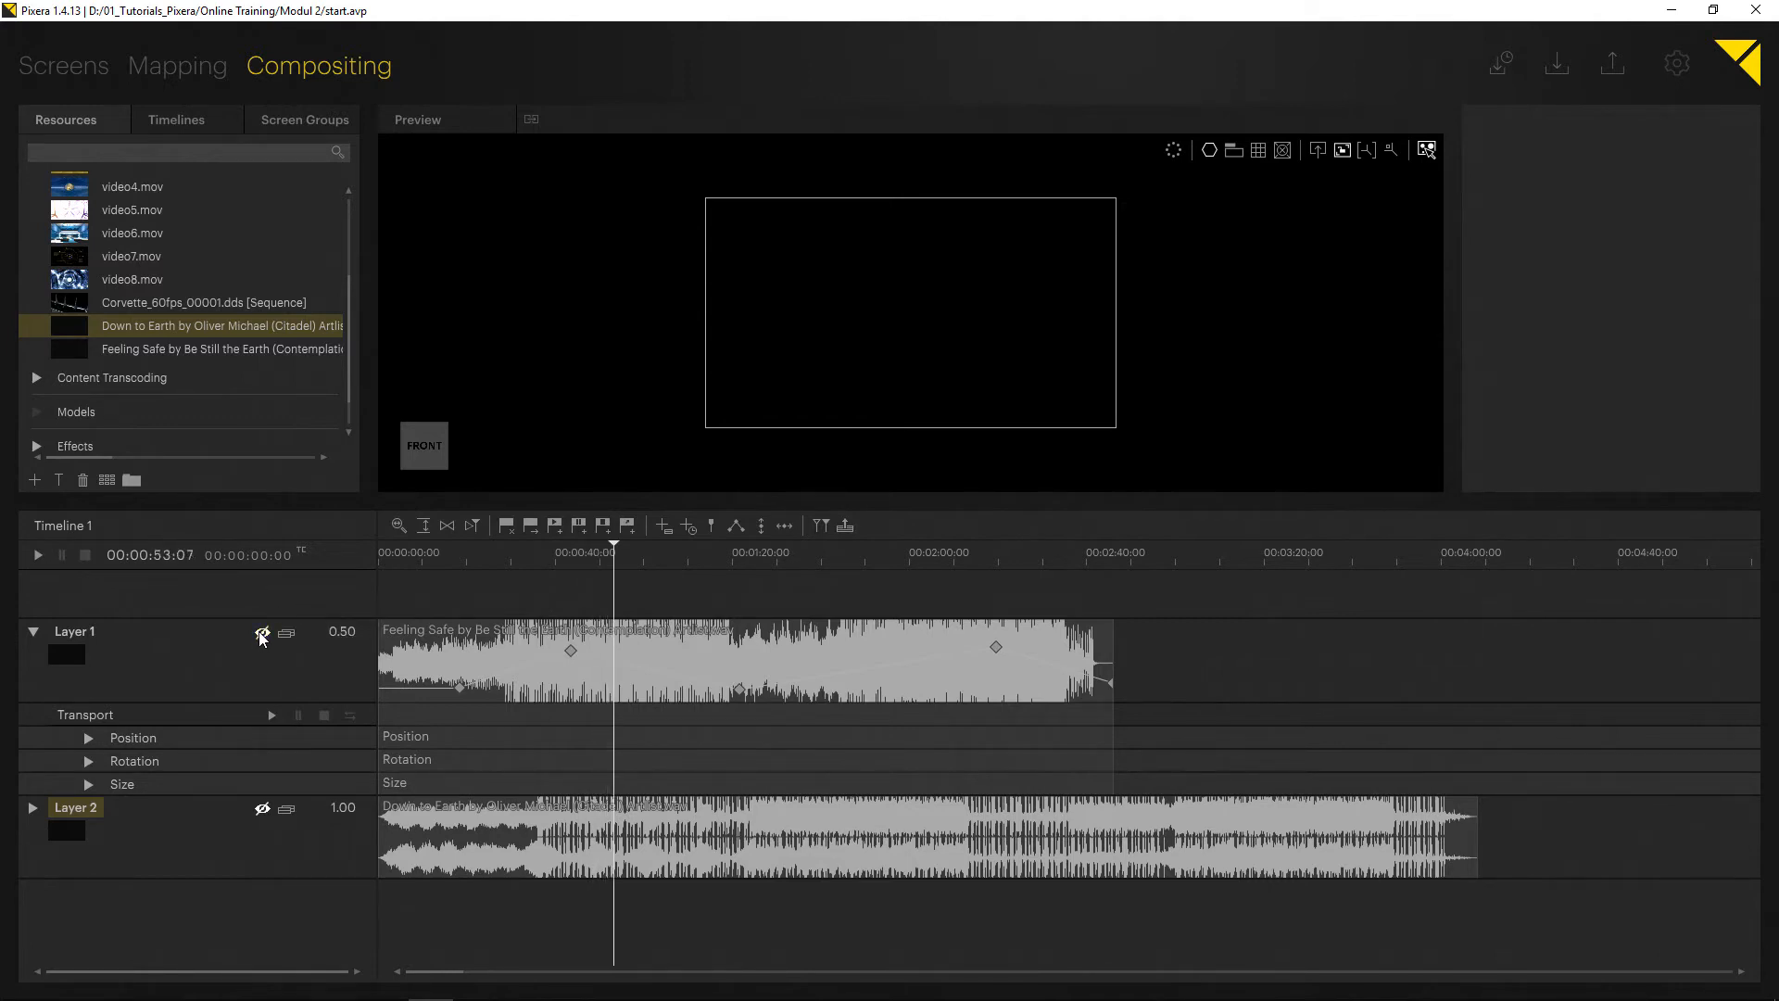
# - Add video6.mov at the playhead as a new layer above Layer 1 and toggle its mute, leaving the layer unmuted
pyautogui.moveTo(93, 234); pyautogui.dragTo(638, 561)
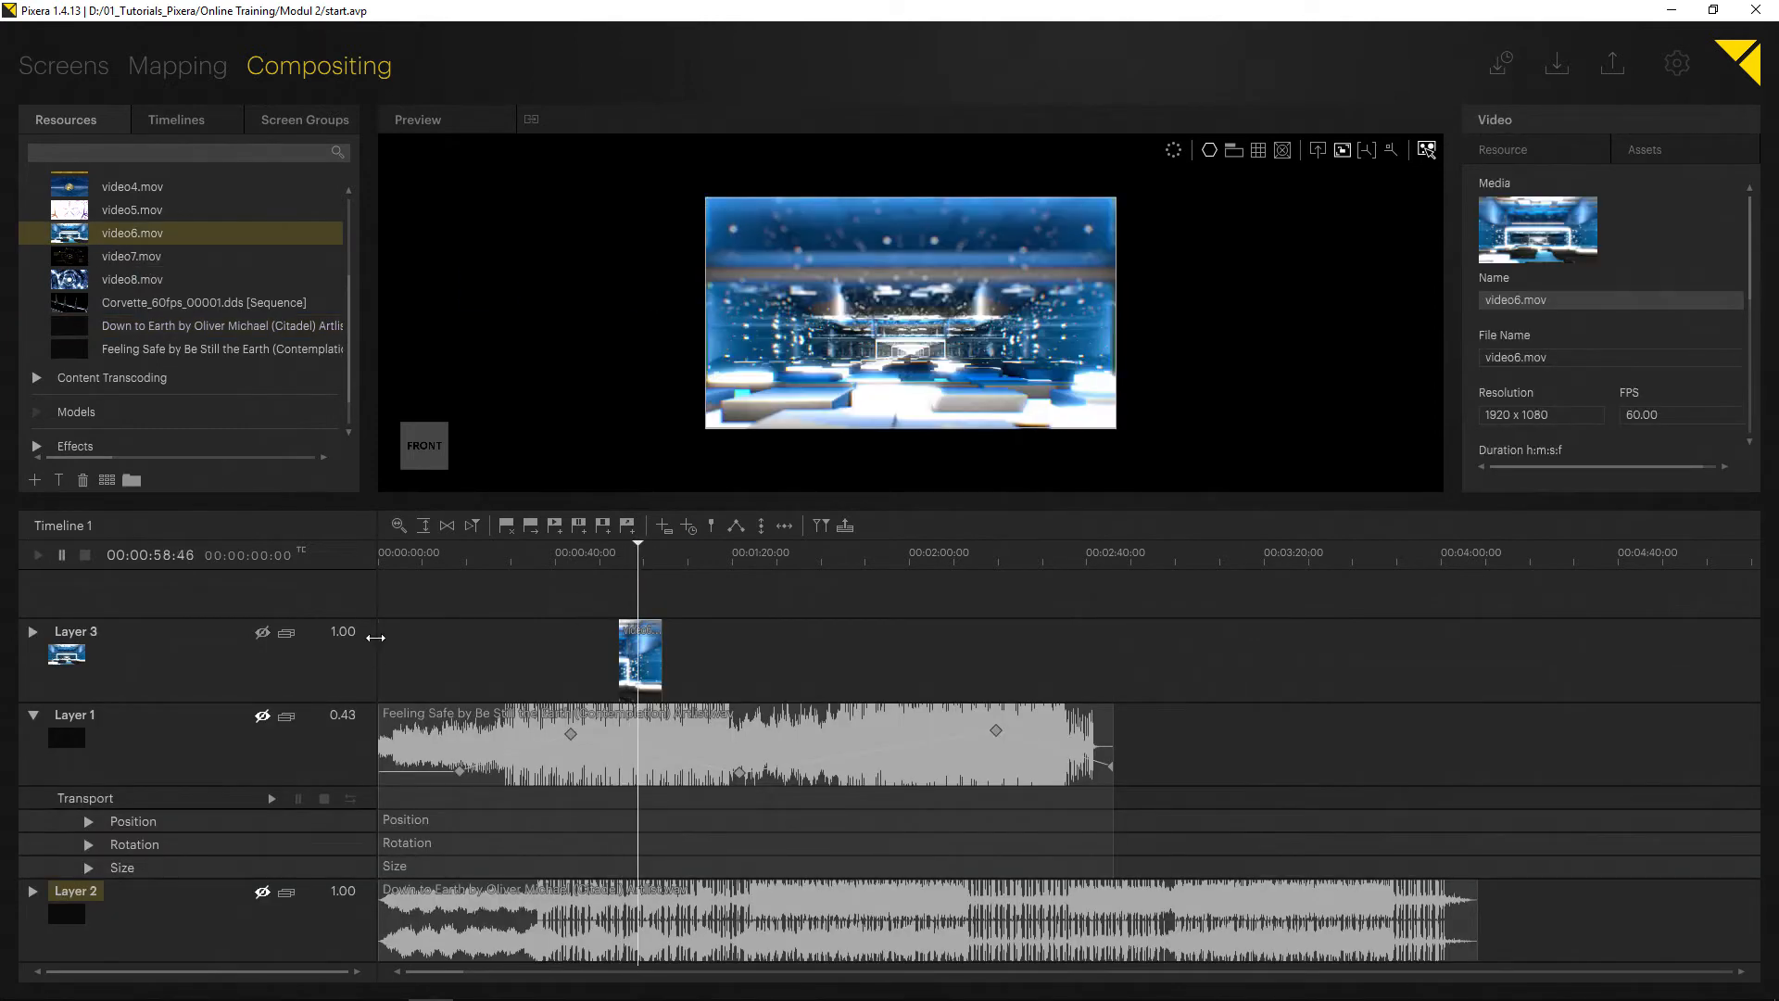
pyautogui.click(260, 635)
pyautogui.click(259, 636)
pyautogui.click(259, 636)
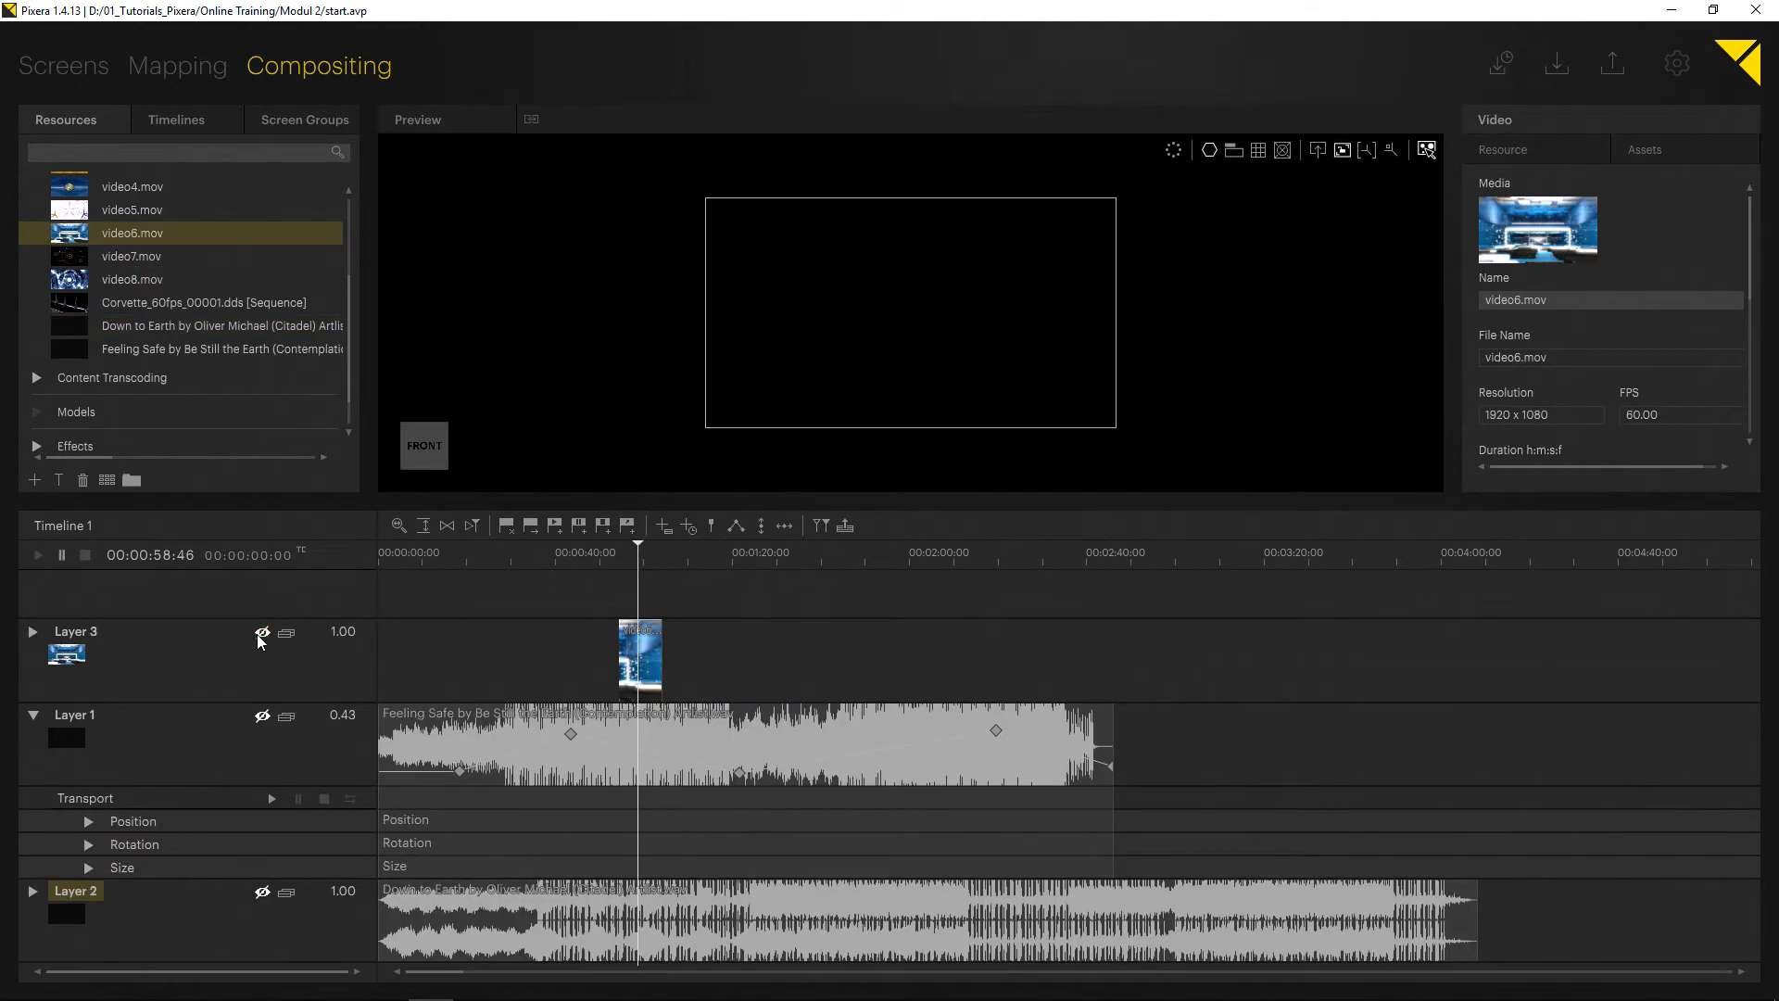
pyautogui.click(260, 636)
pyautogui.click(259, 636)
pyautogui.click(261, 636)
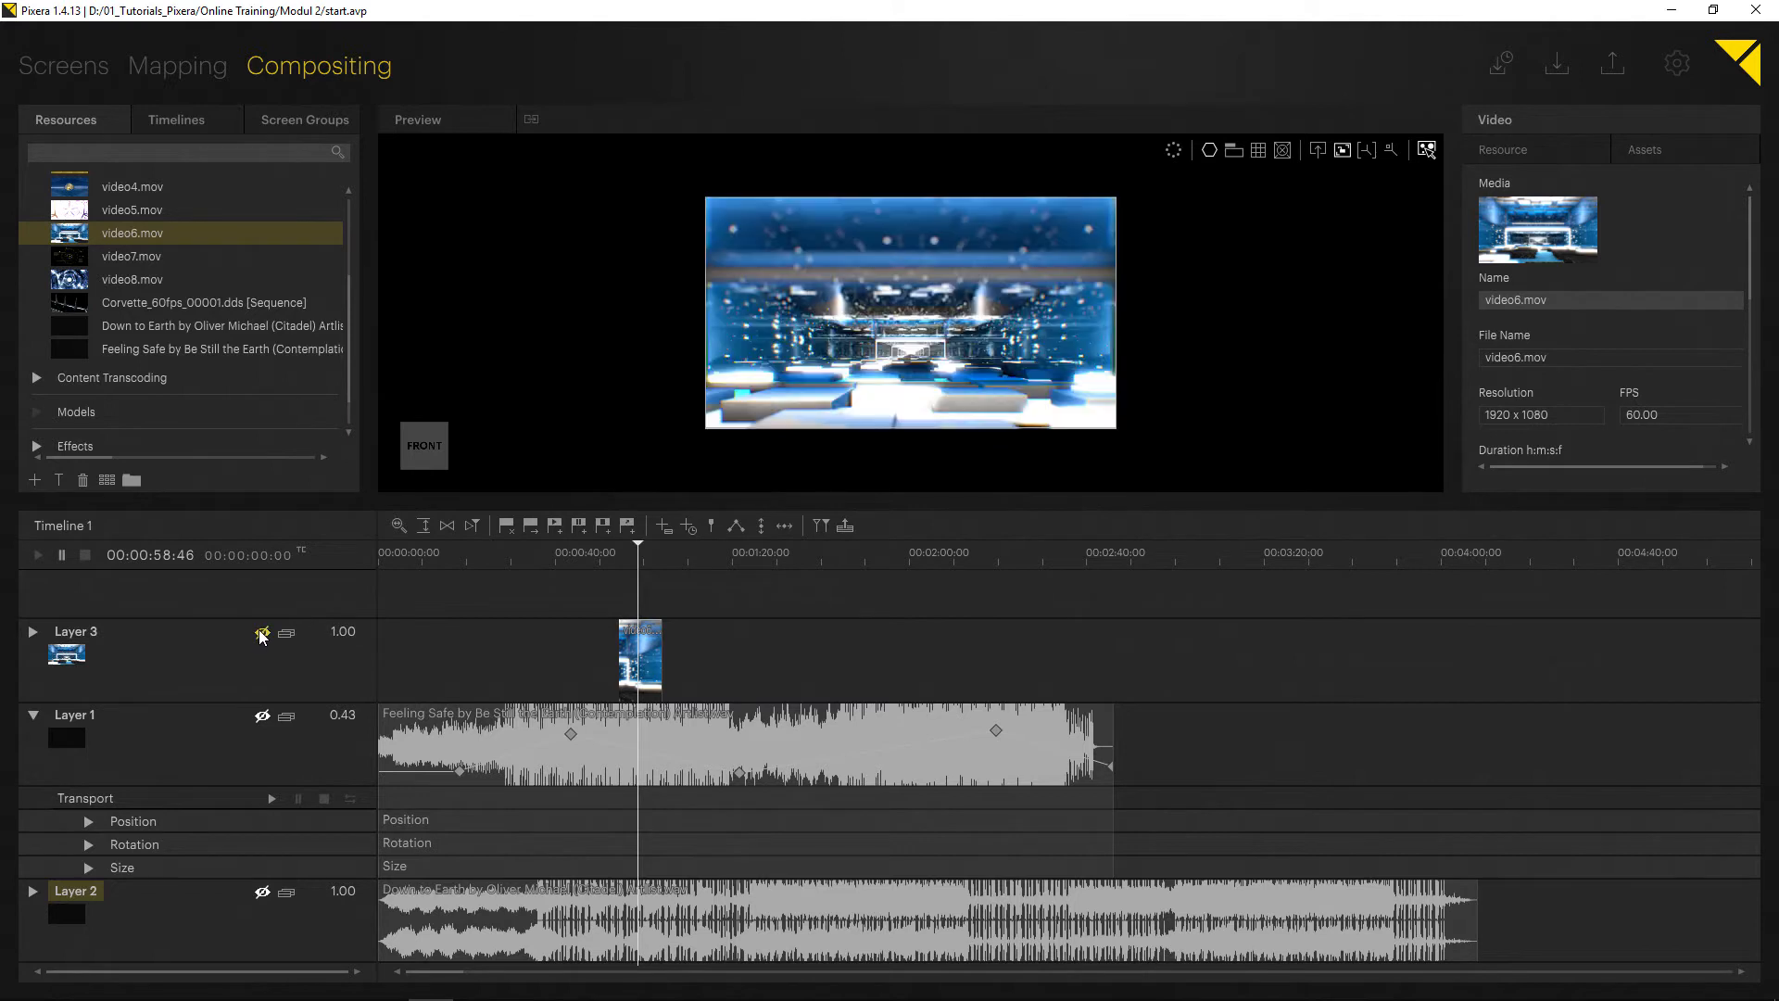
# - Duplicate Layer 1, then delete the copy and collapse Layer 1's parameters
pyautogui.click(287, 718)
pyautogui.scroll(-1, 290, 718)
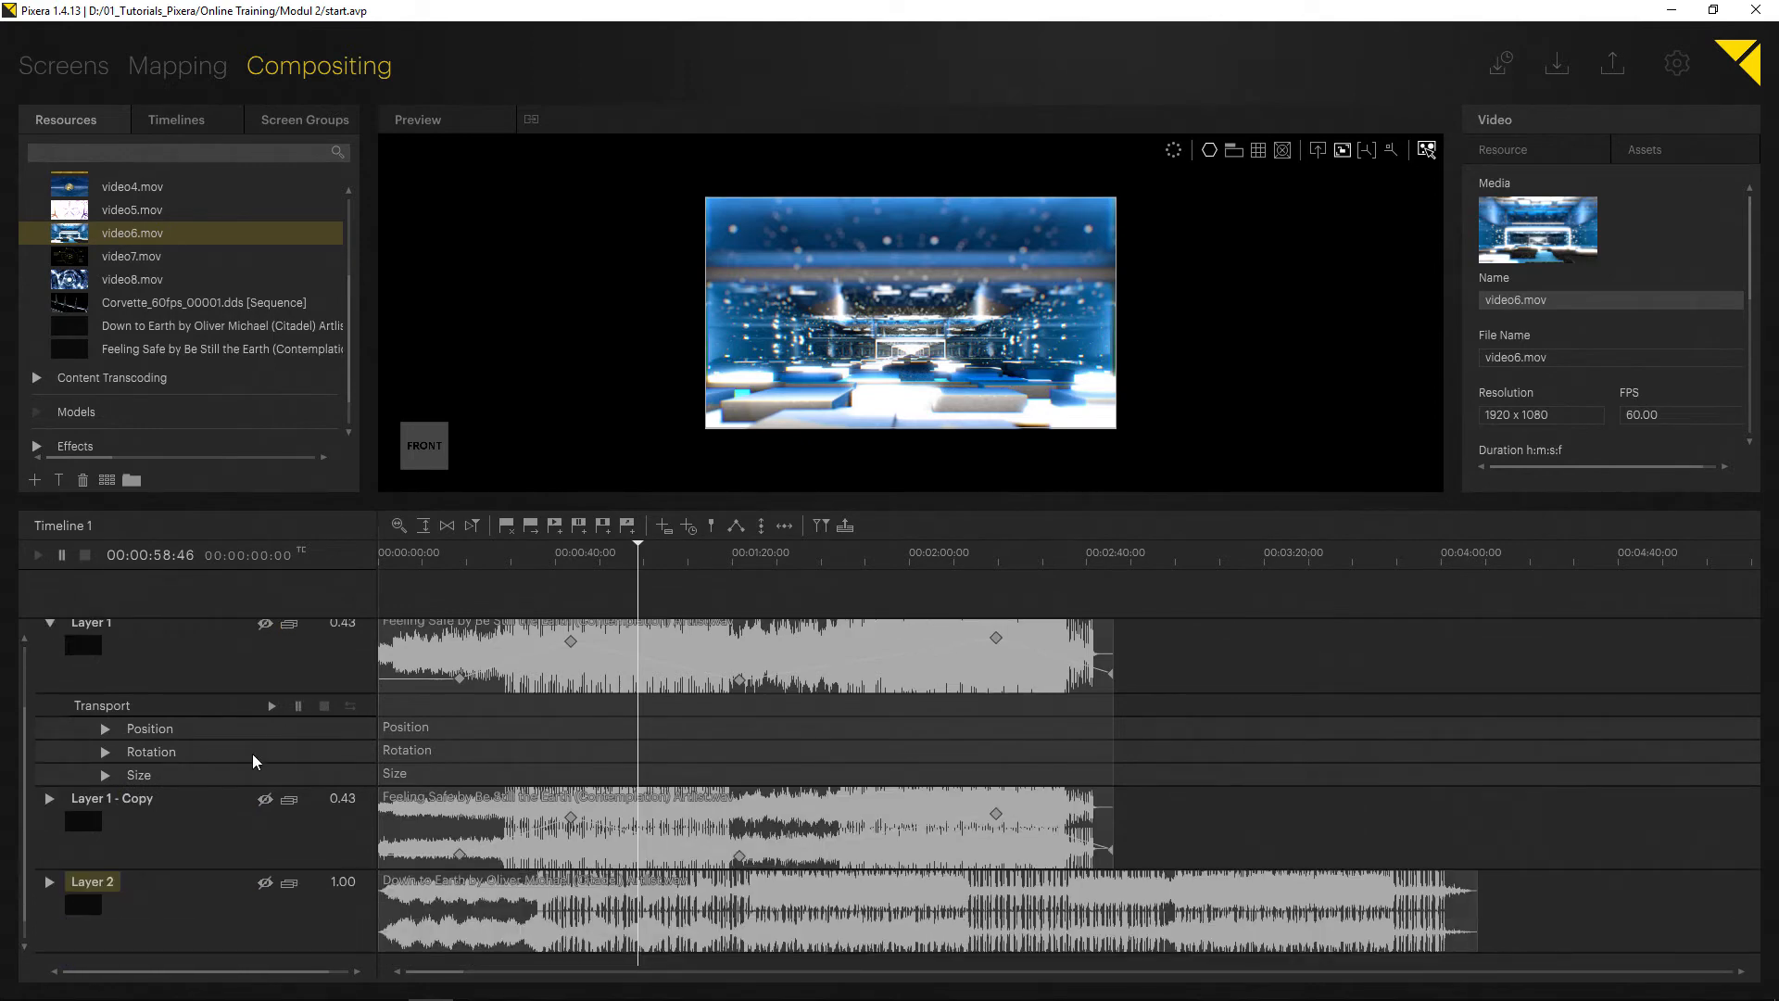
pyautogui.rightClick(182, 802)
pyautogui.click(220, 795)
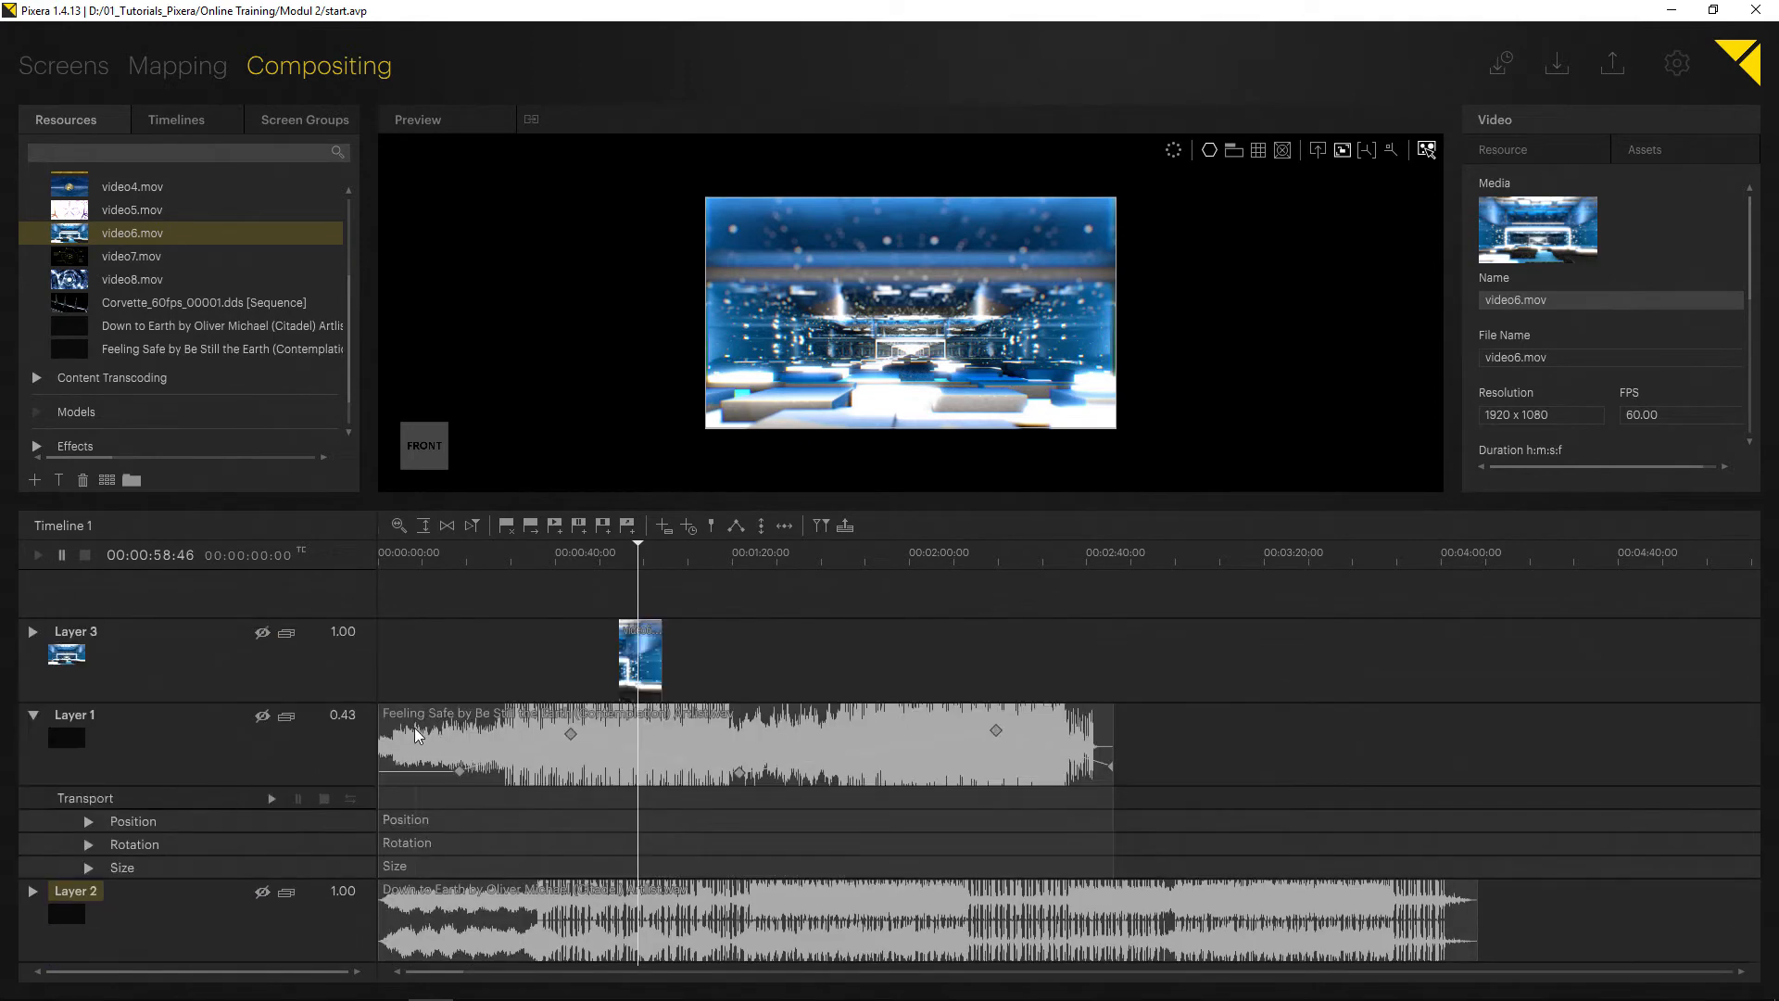
pyautogui.click(37, 718)
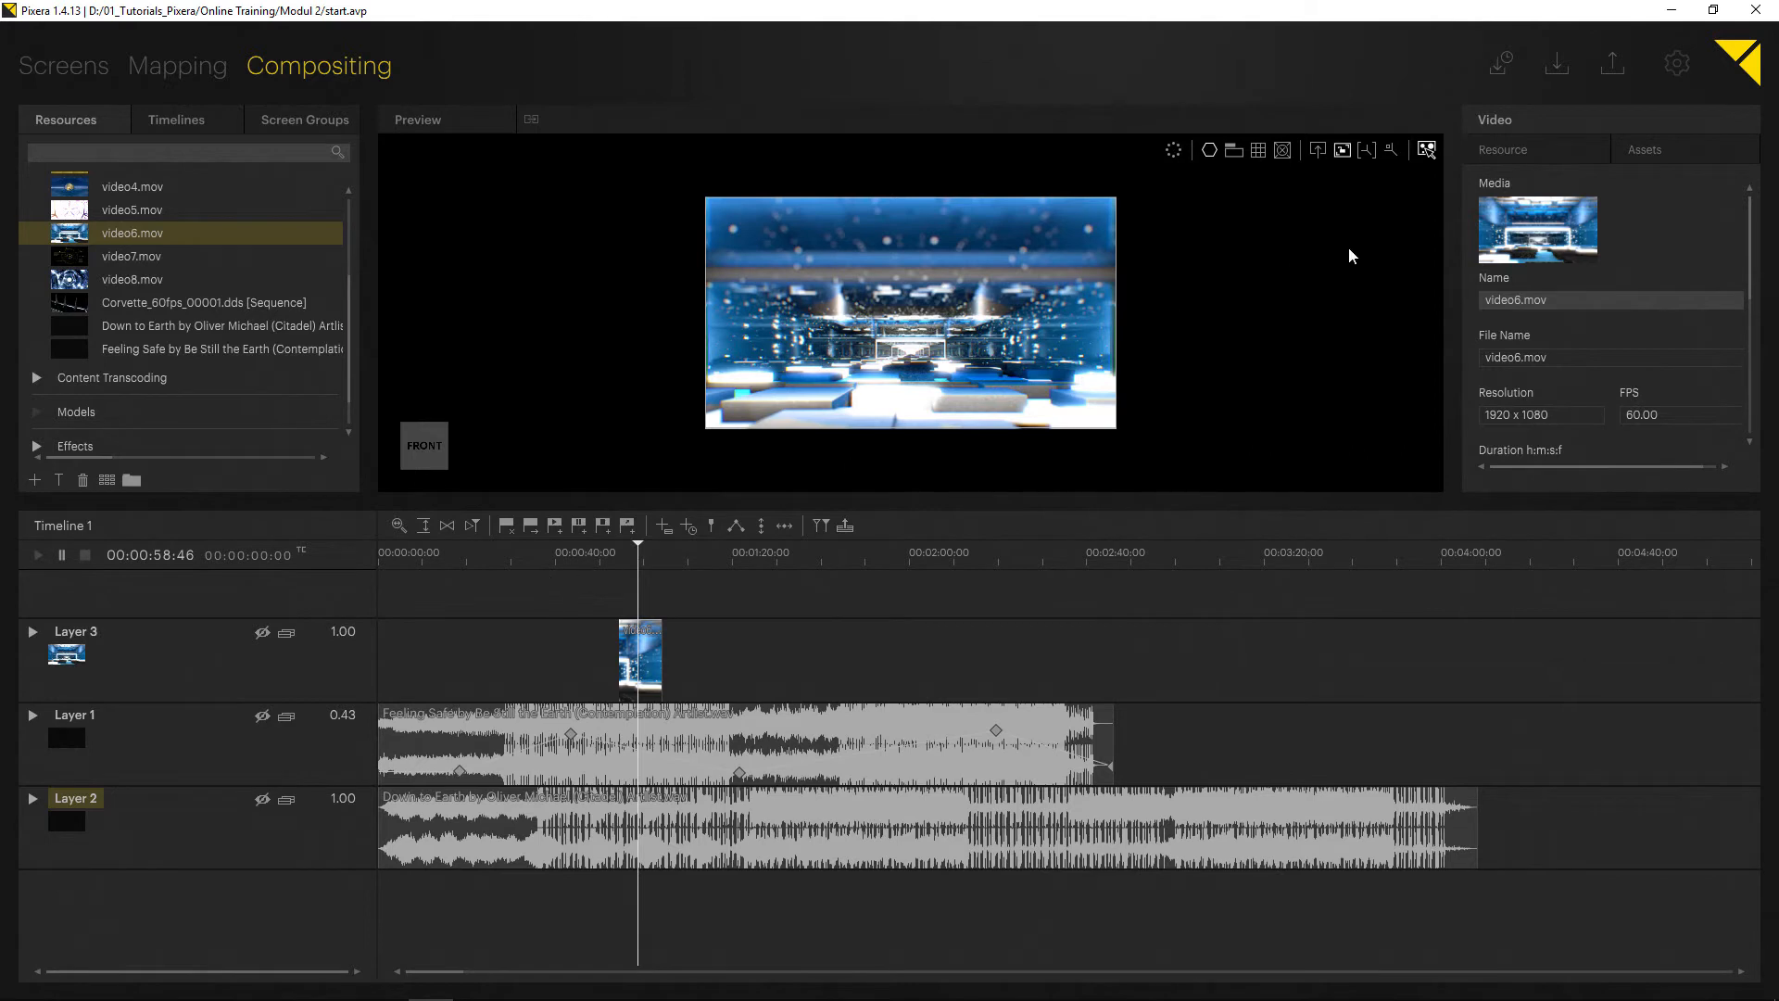
# - Examine the output level sliders of all channels and the maximum channel count in the Audio settings
pyautogui.click(1675, 65)
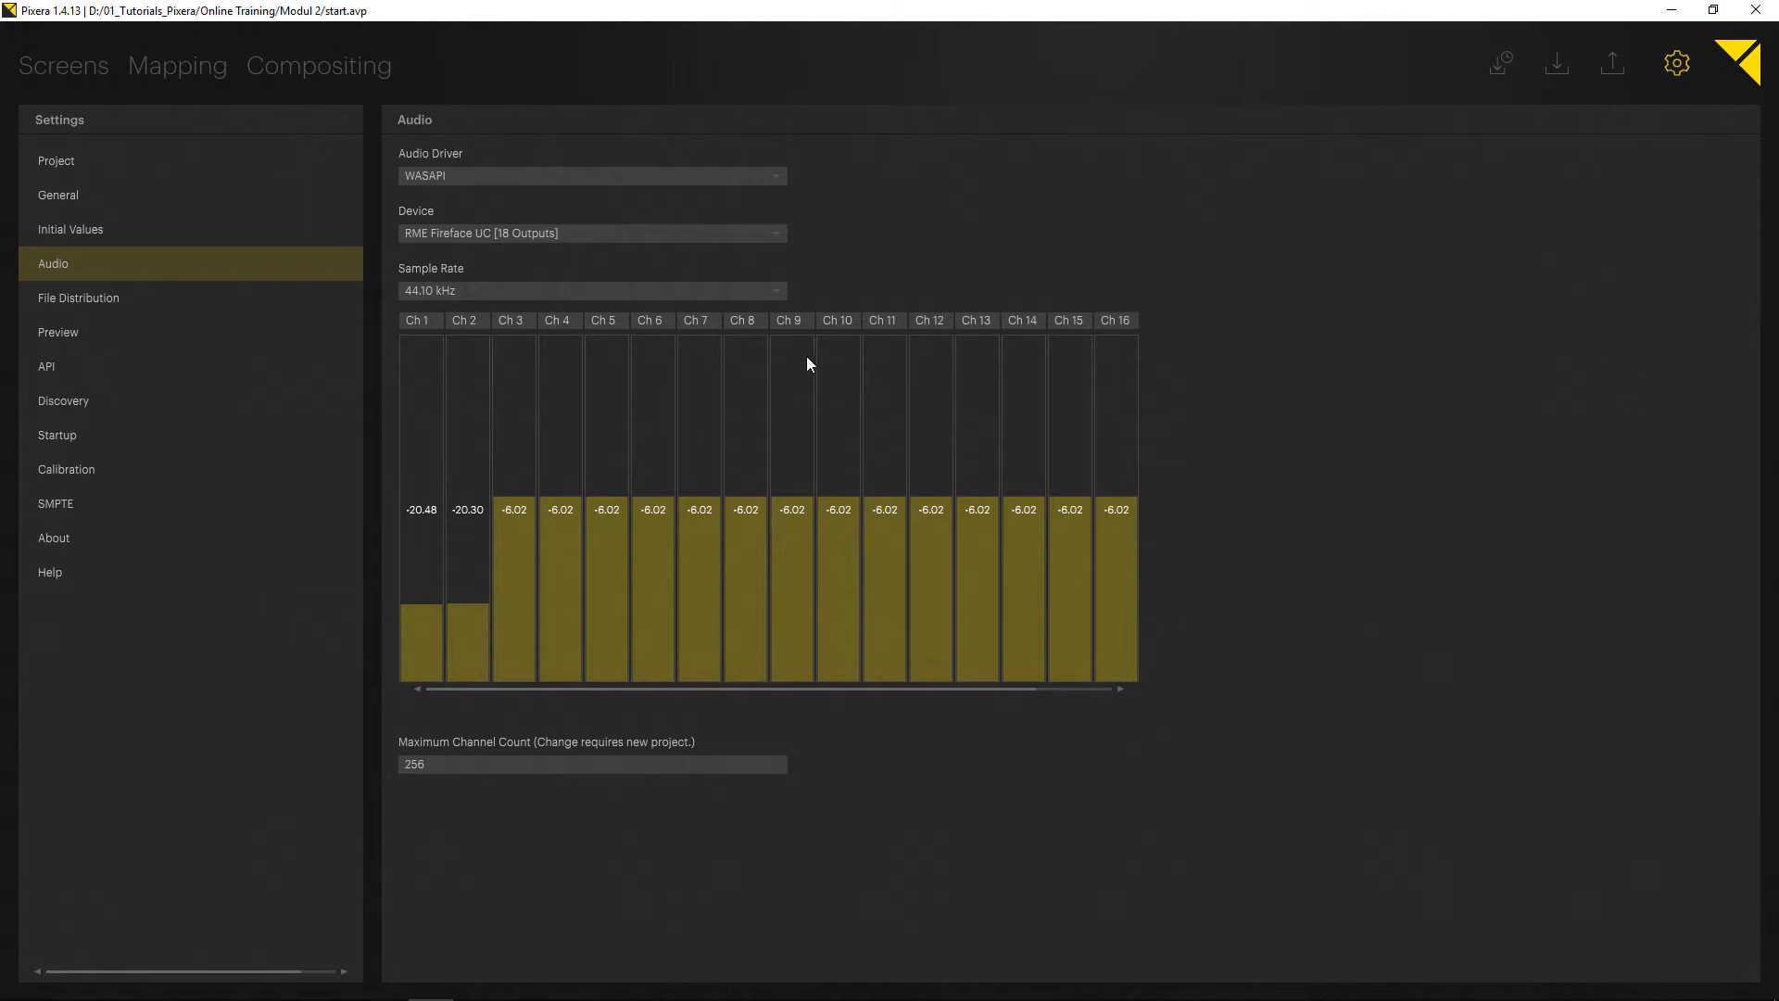
pyautogui.moveTo(777, 687); pyautogui.dragTo(470, 647)
pyautogui.moveTo(541, 689); pyautogui.dragTo(849, 686)
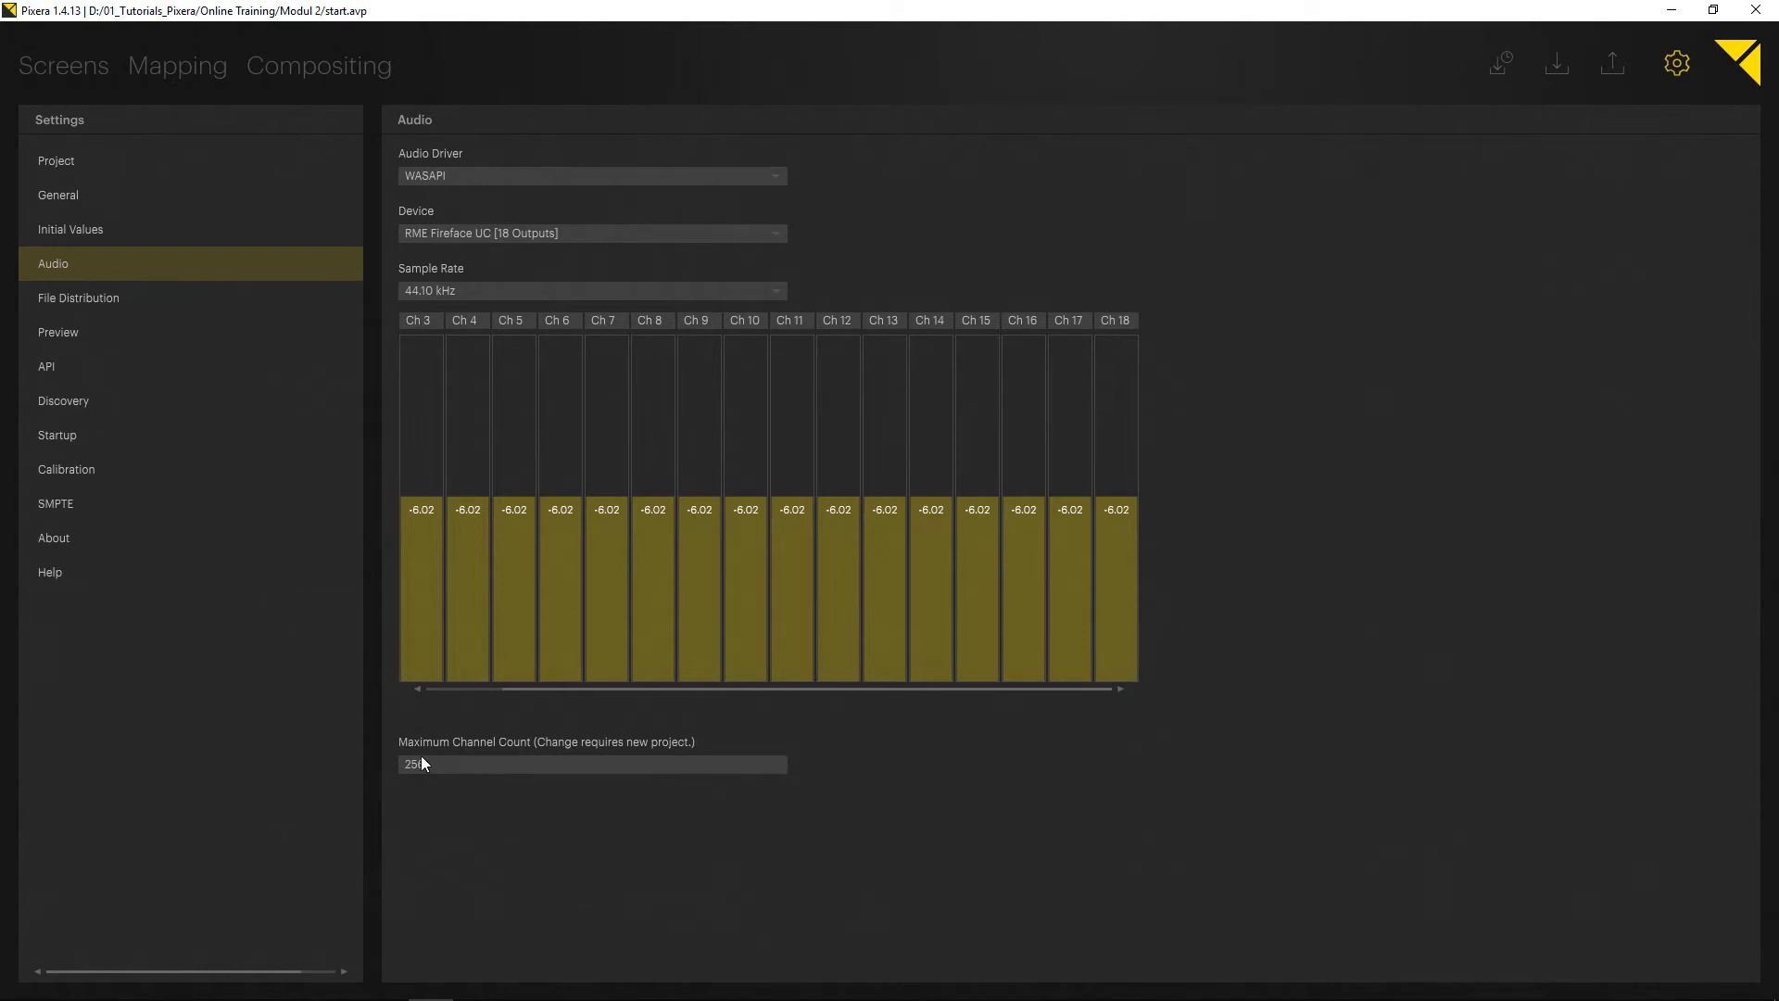
pyautogui.moveTo(679, 695); pyautogui.dragTo(535, 695)
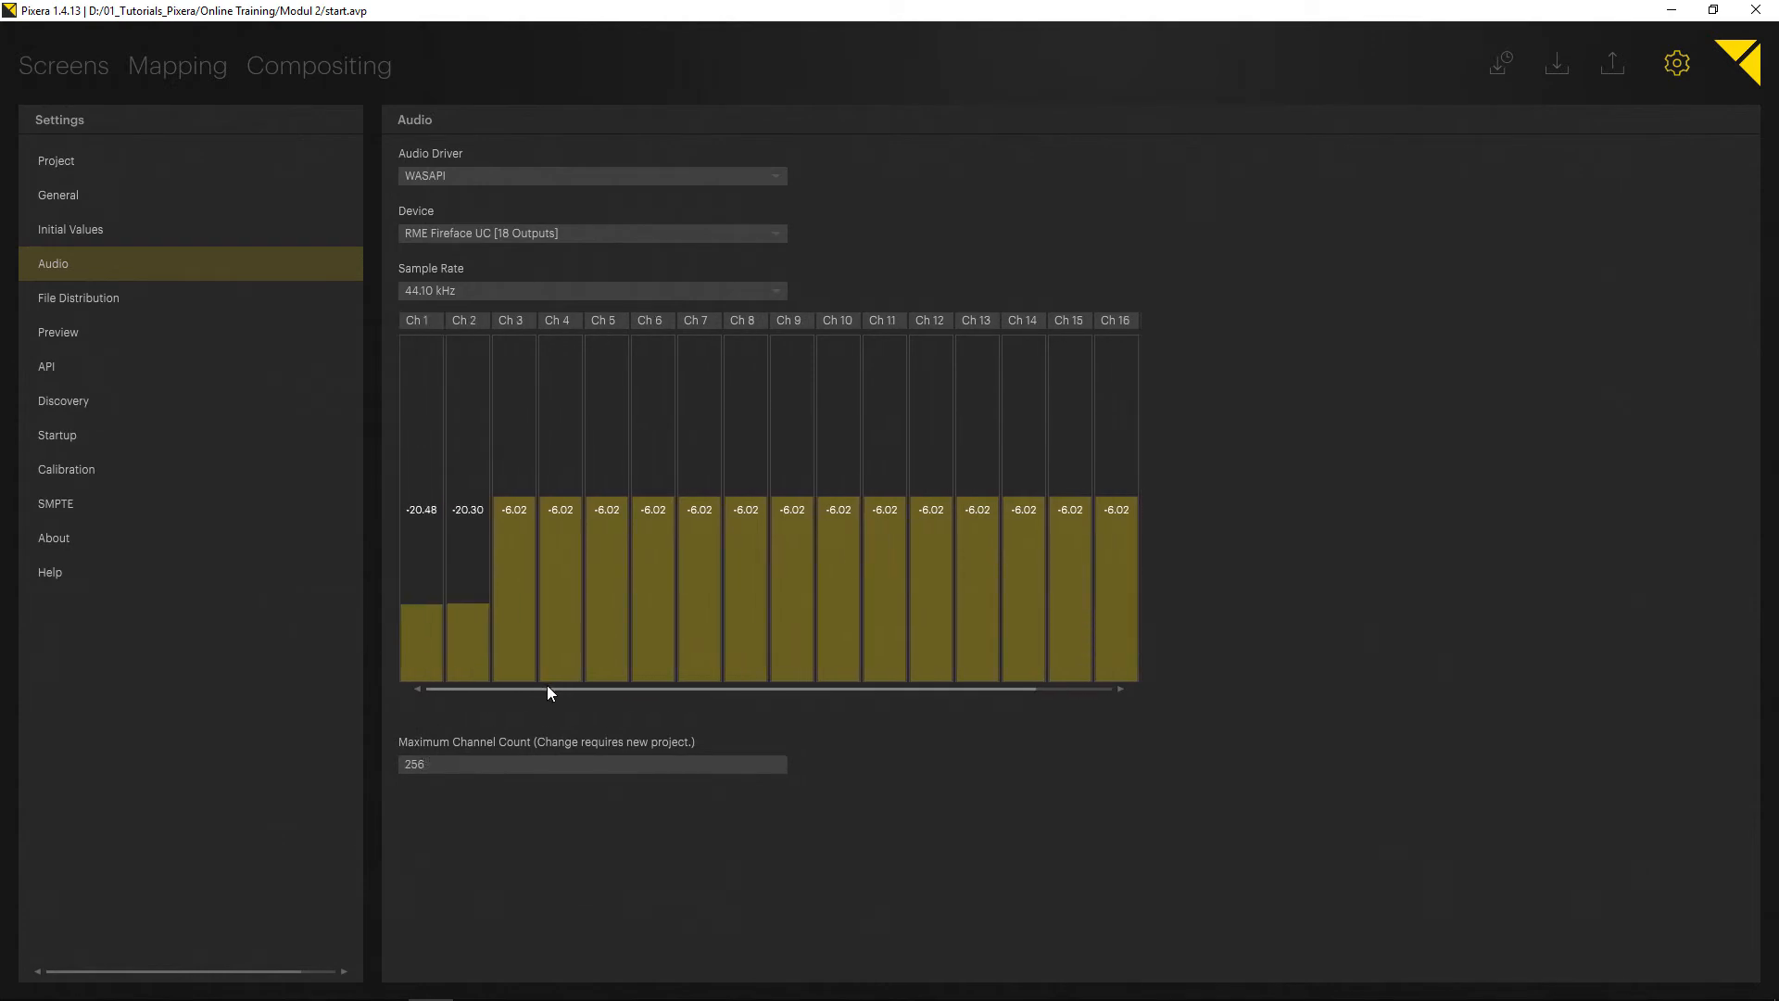
pyautogui.moveTo(548, 688)
pyautogui.mouseDown()
pyautogui.moveTo(587, 691)
pyautogui.moveTo(518, 703)
pyautogui.mouseUp()
# - Switch the Audio Driver to ASIO and then WDM-KS, listing the output devices offered by each
pyautogui.click(478, 173)
pyautogui.click(446, 219)
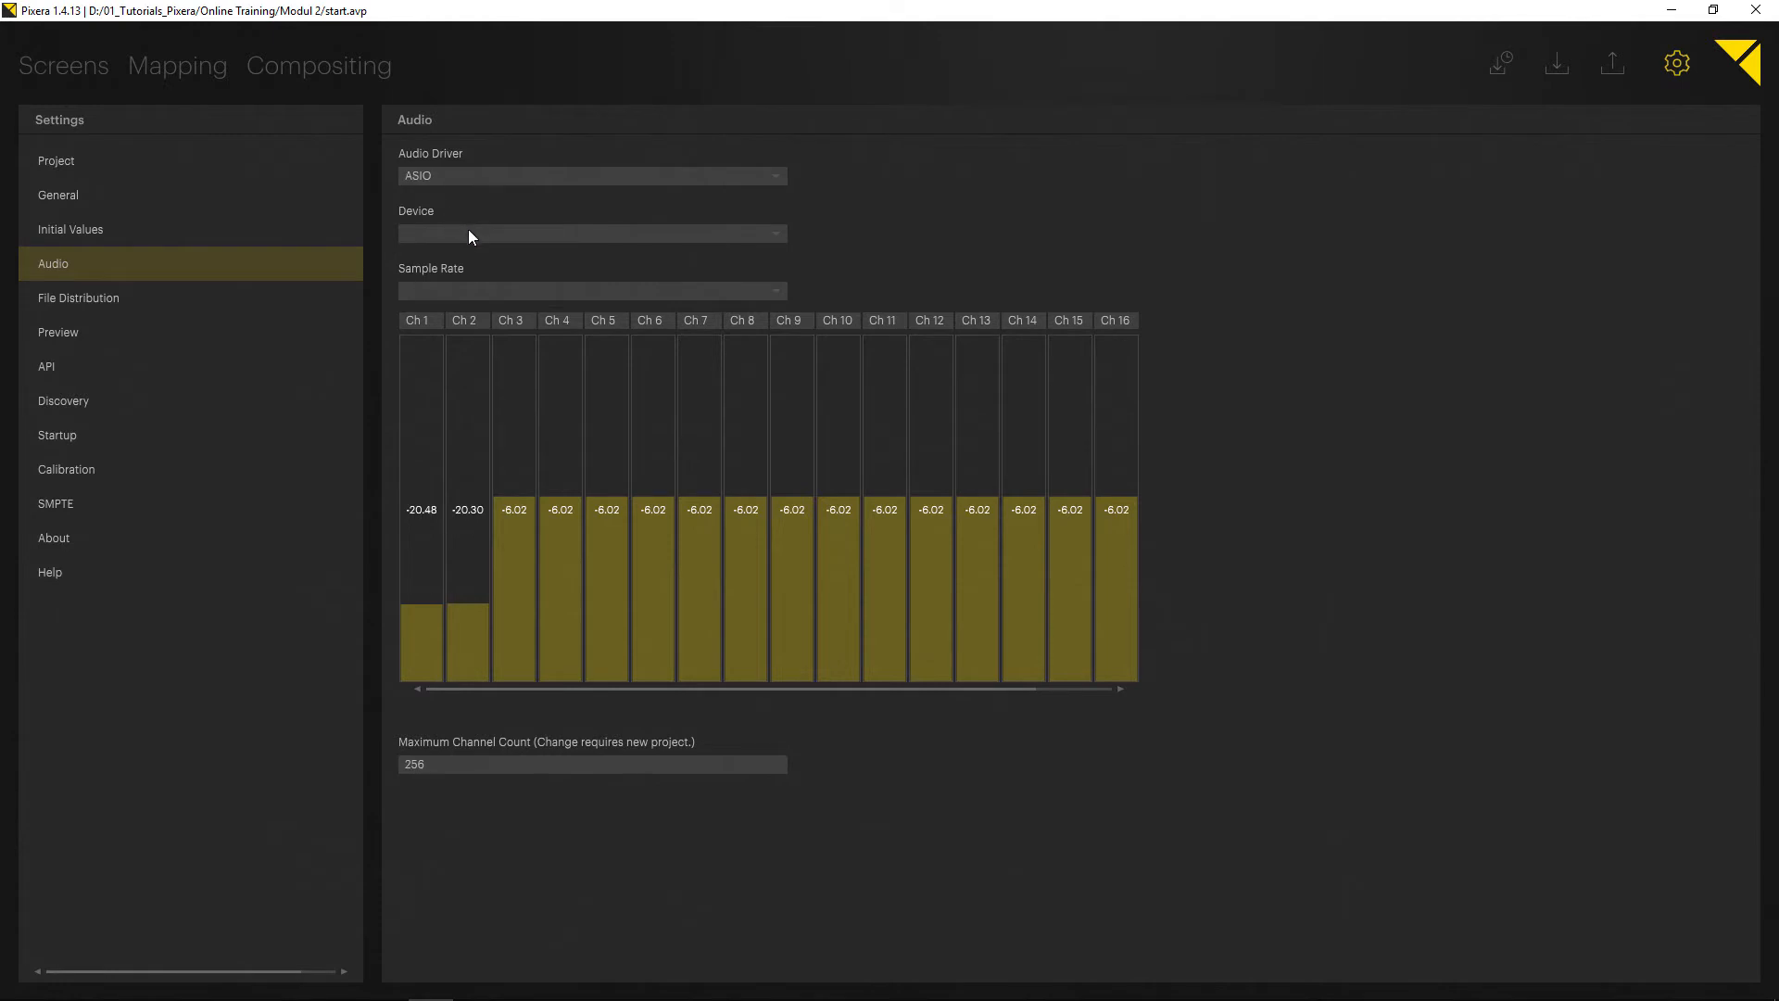
pyautogui.click(469, 234)
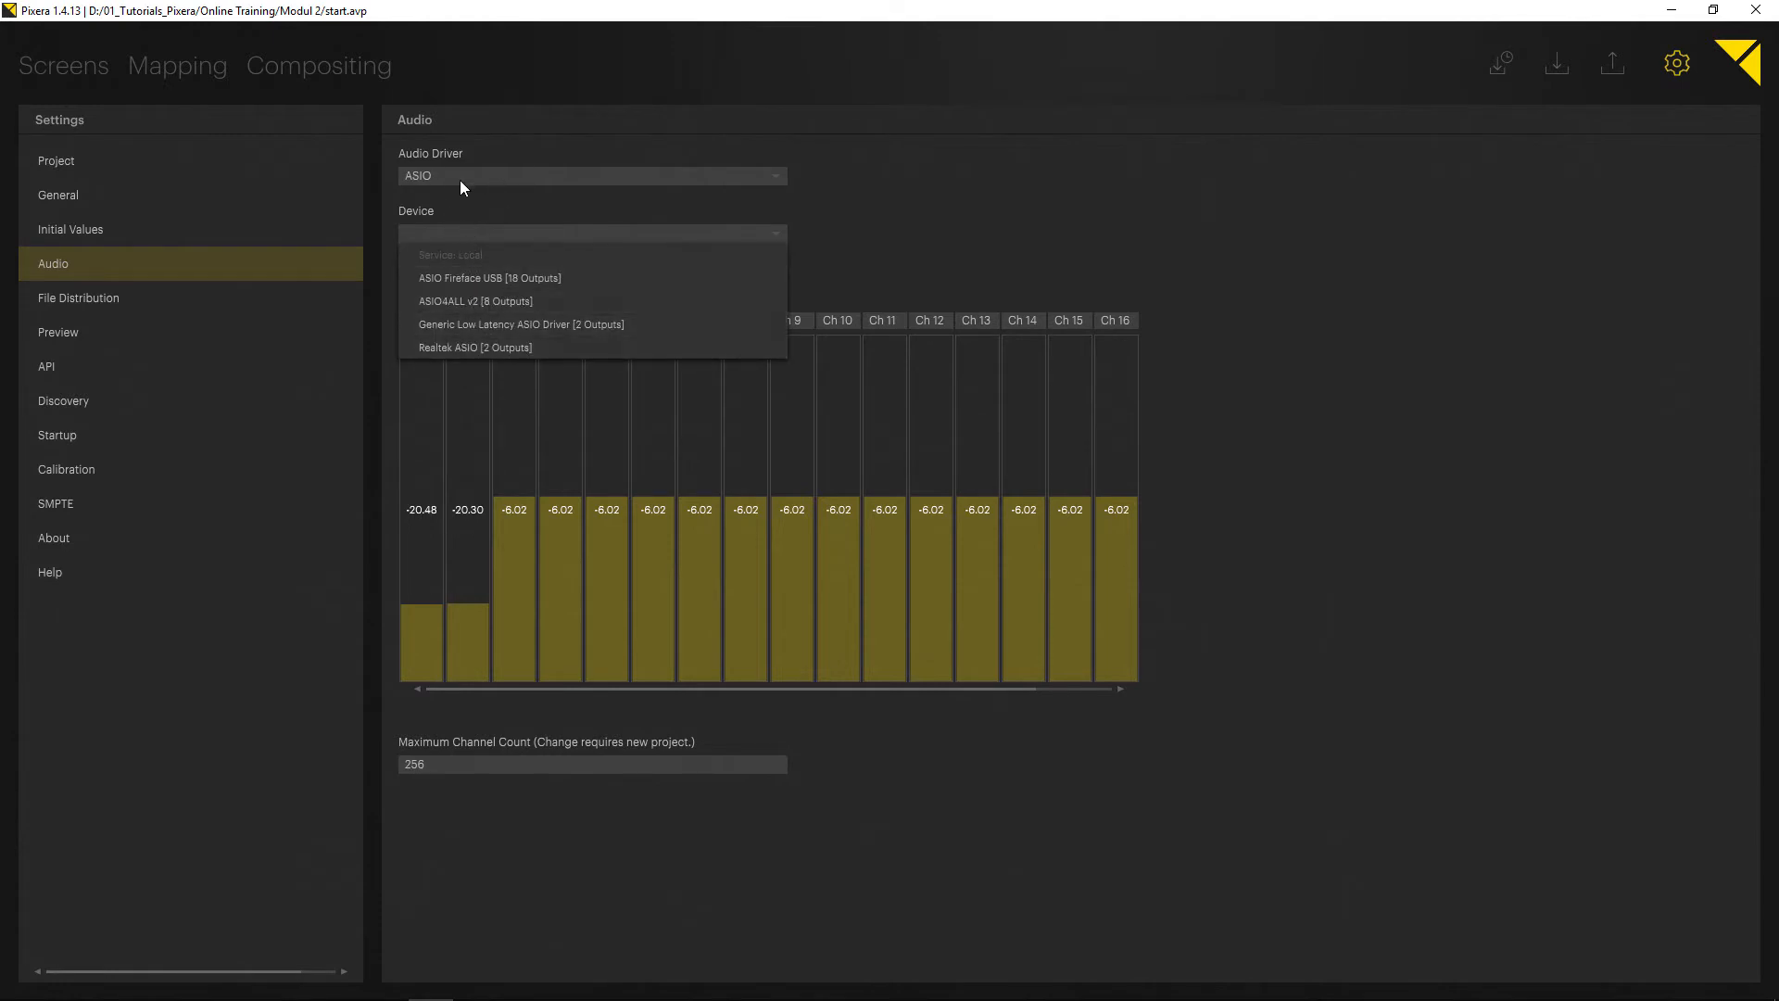
pyautogui.click(459, 180)
pyautogui.click(454, 239)
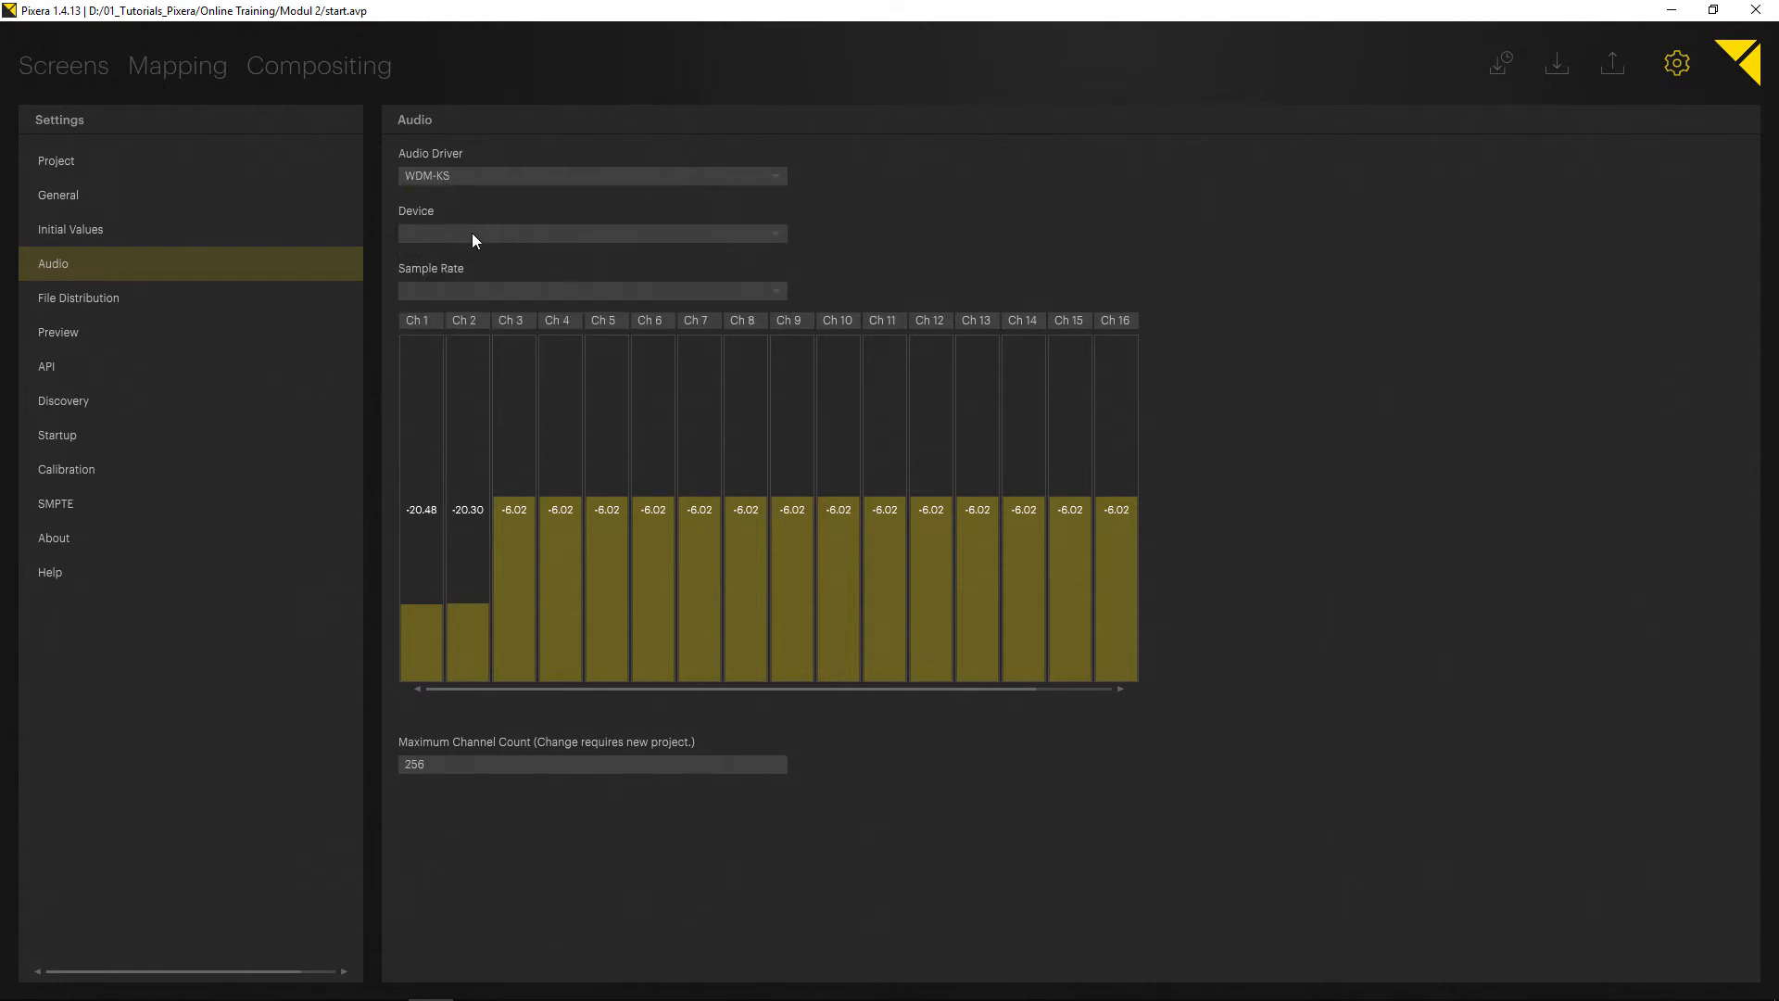
pyautogui.click(472, 234)
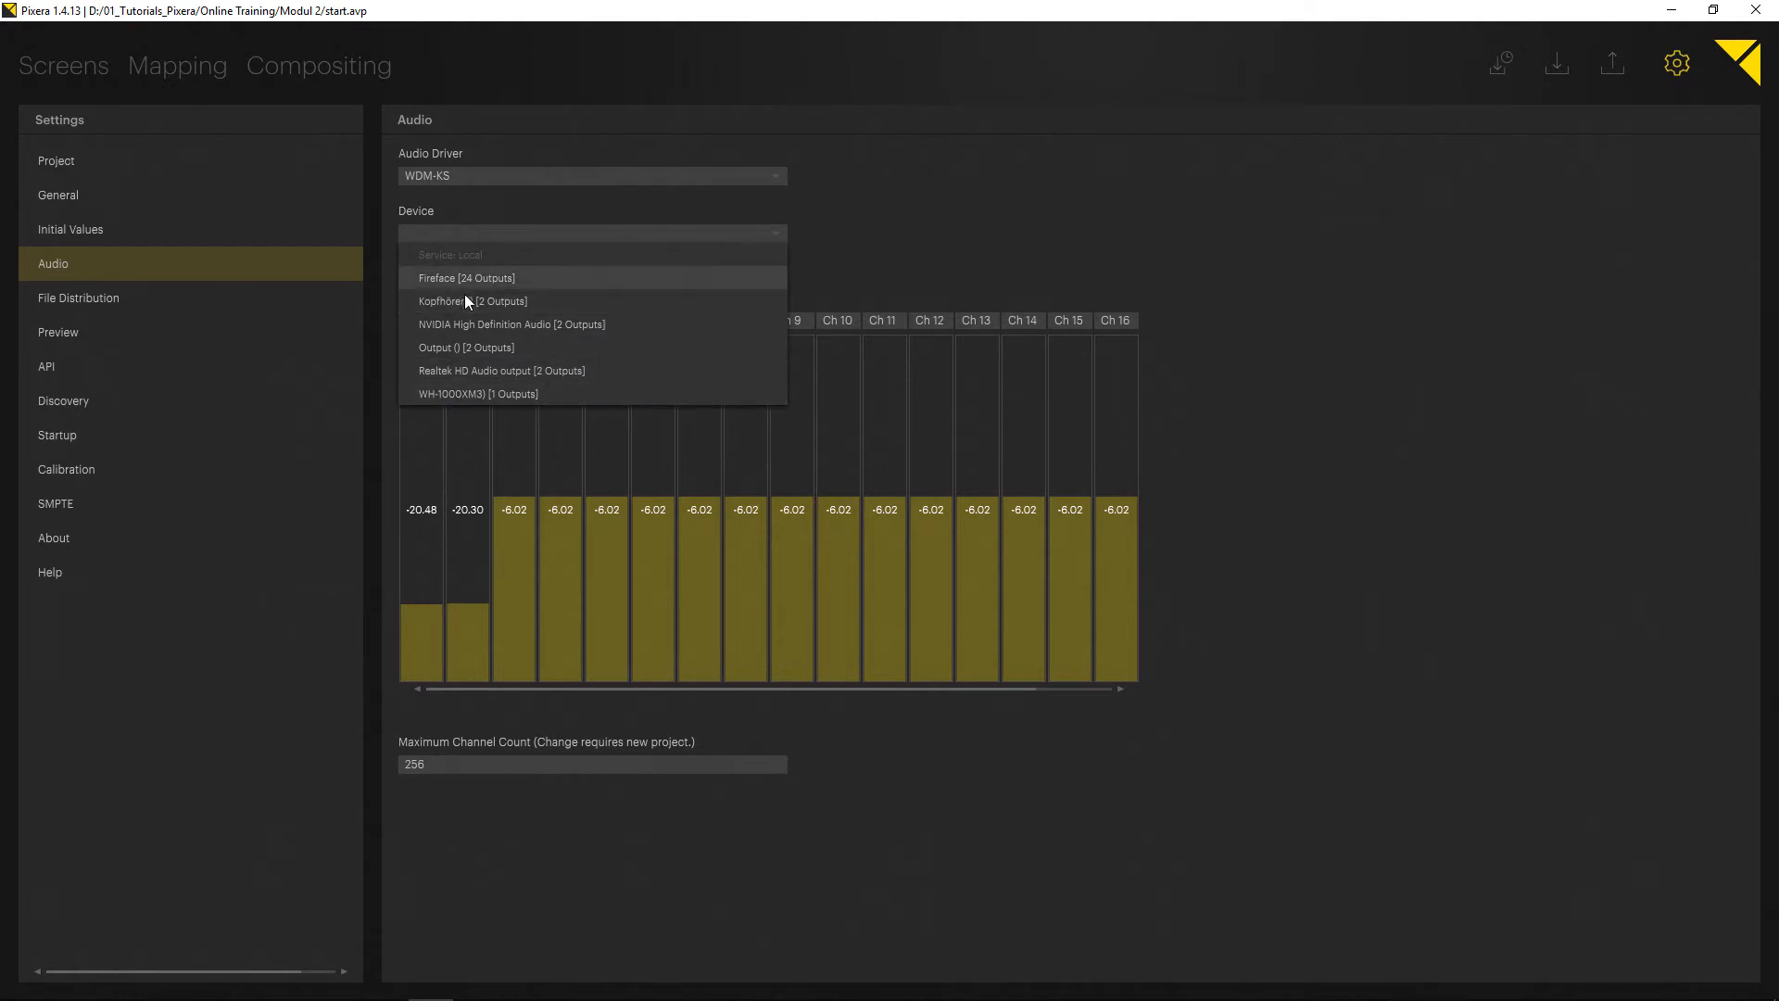
pyautogui.click(449, 232)
# - Set the Audio Driver to WASAPI with RME Fireface UC [18 Outputs] as the device
pyautogui.click(442, 178)
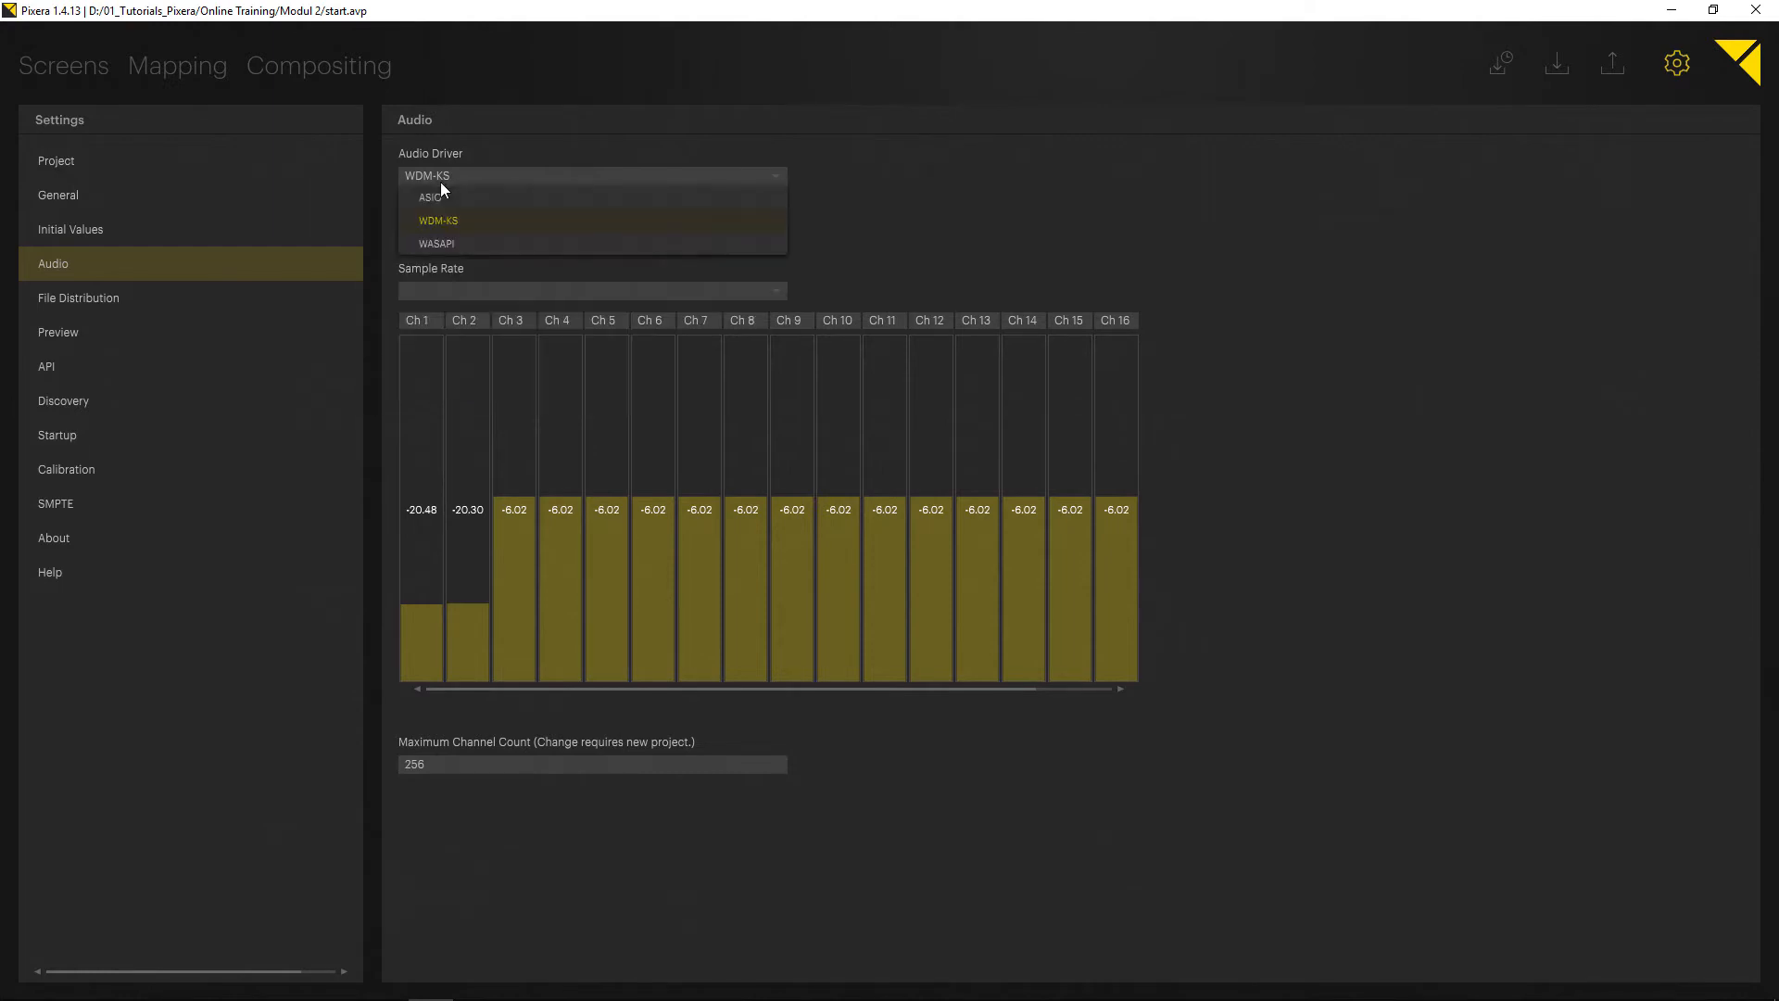
pyautogui.click(442, 243)
pyautogui.click(466, 233)
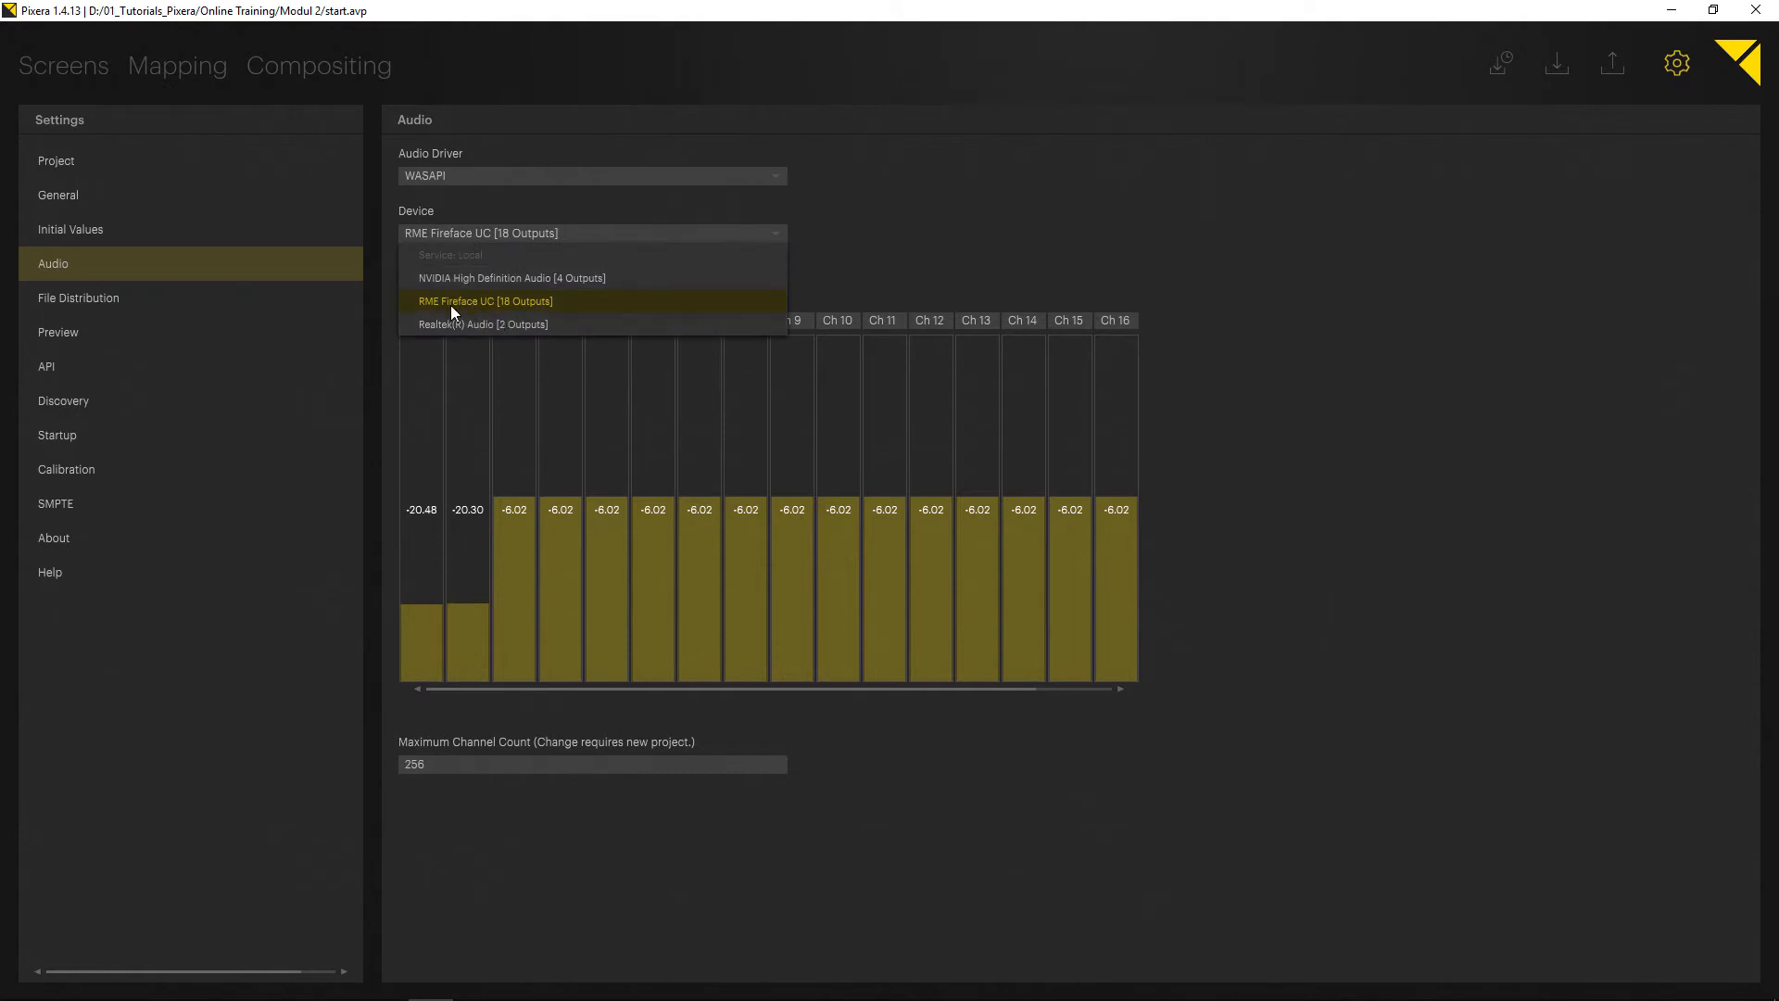
pyautogui.click(487, 301)
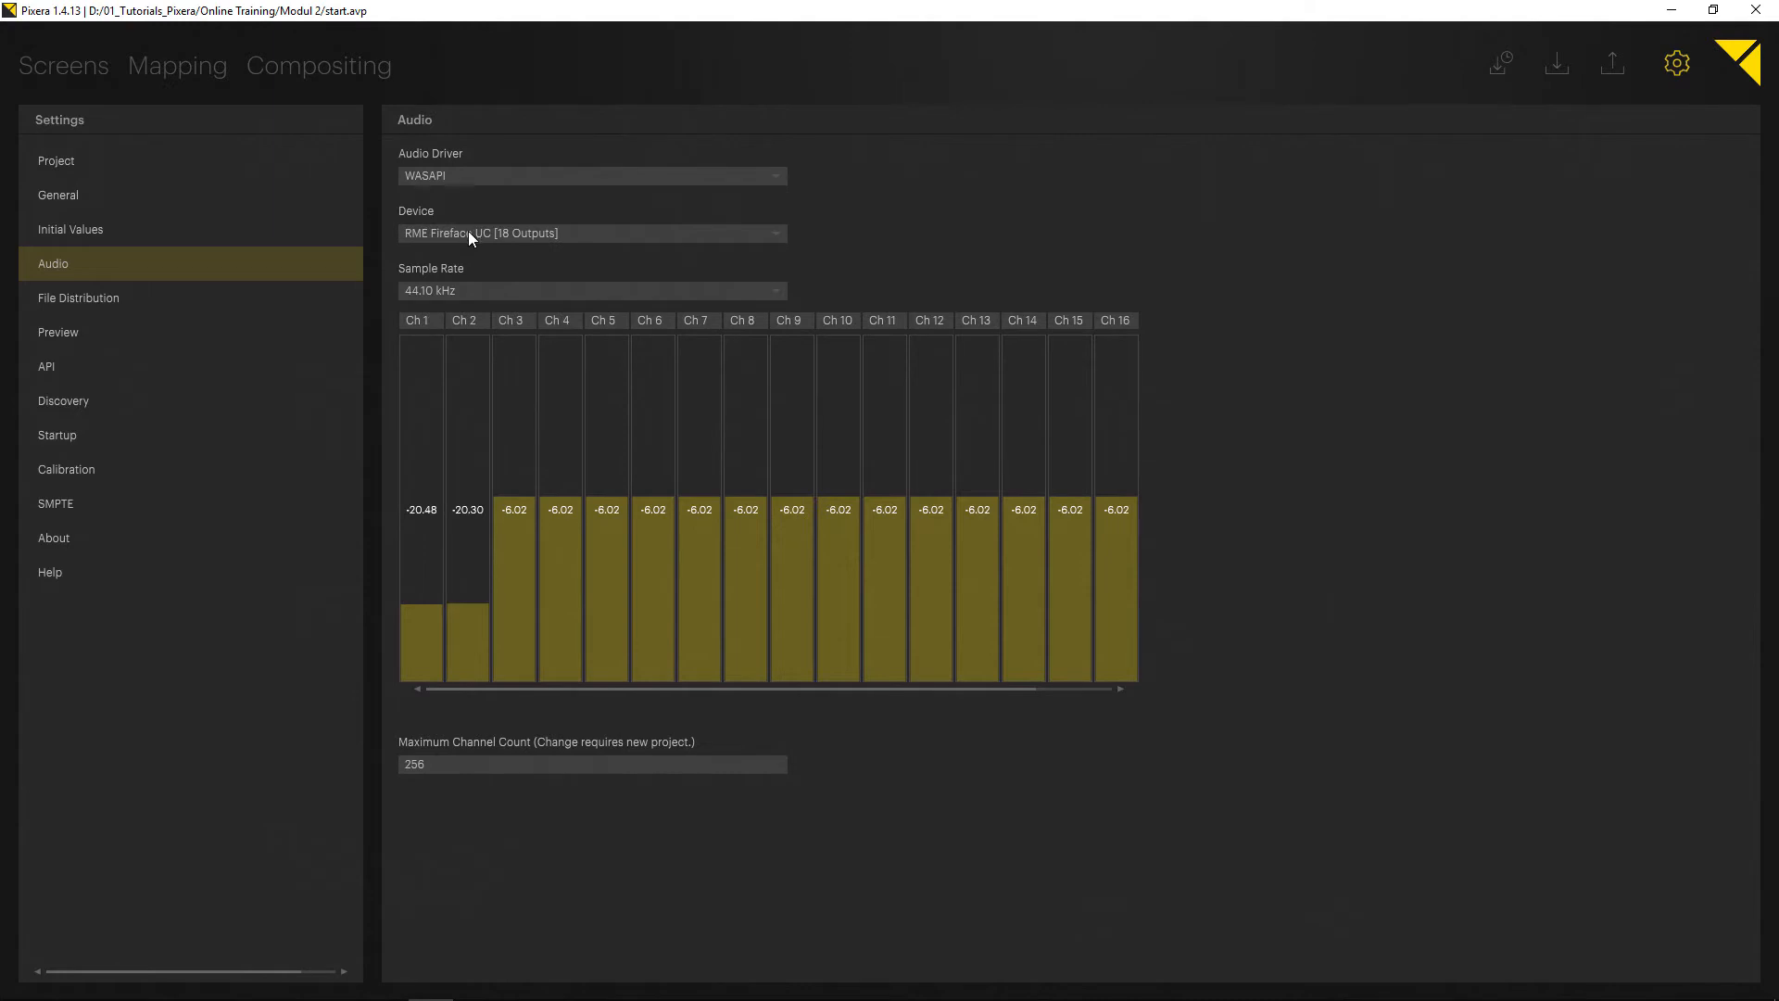
# - Review the available audio drivers and sample rates, keeping WASAPI and 44.10 kHz selected
pyautogui.click(497, 173)
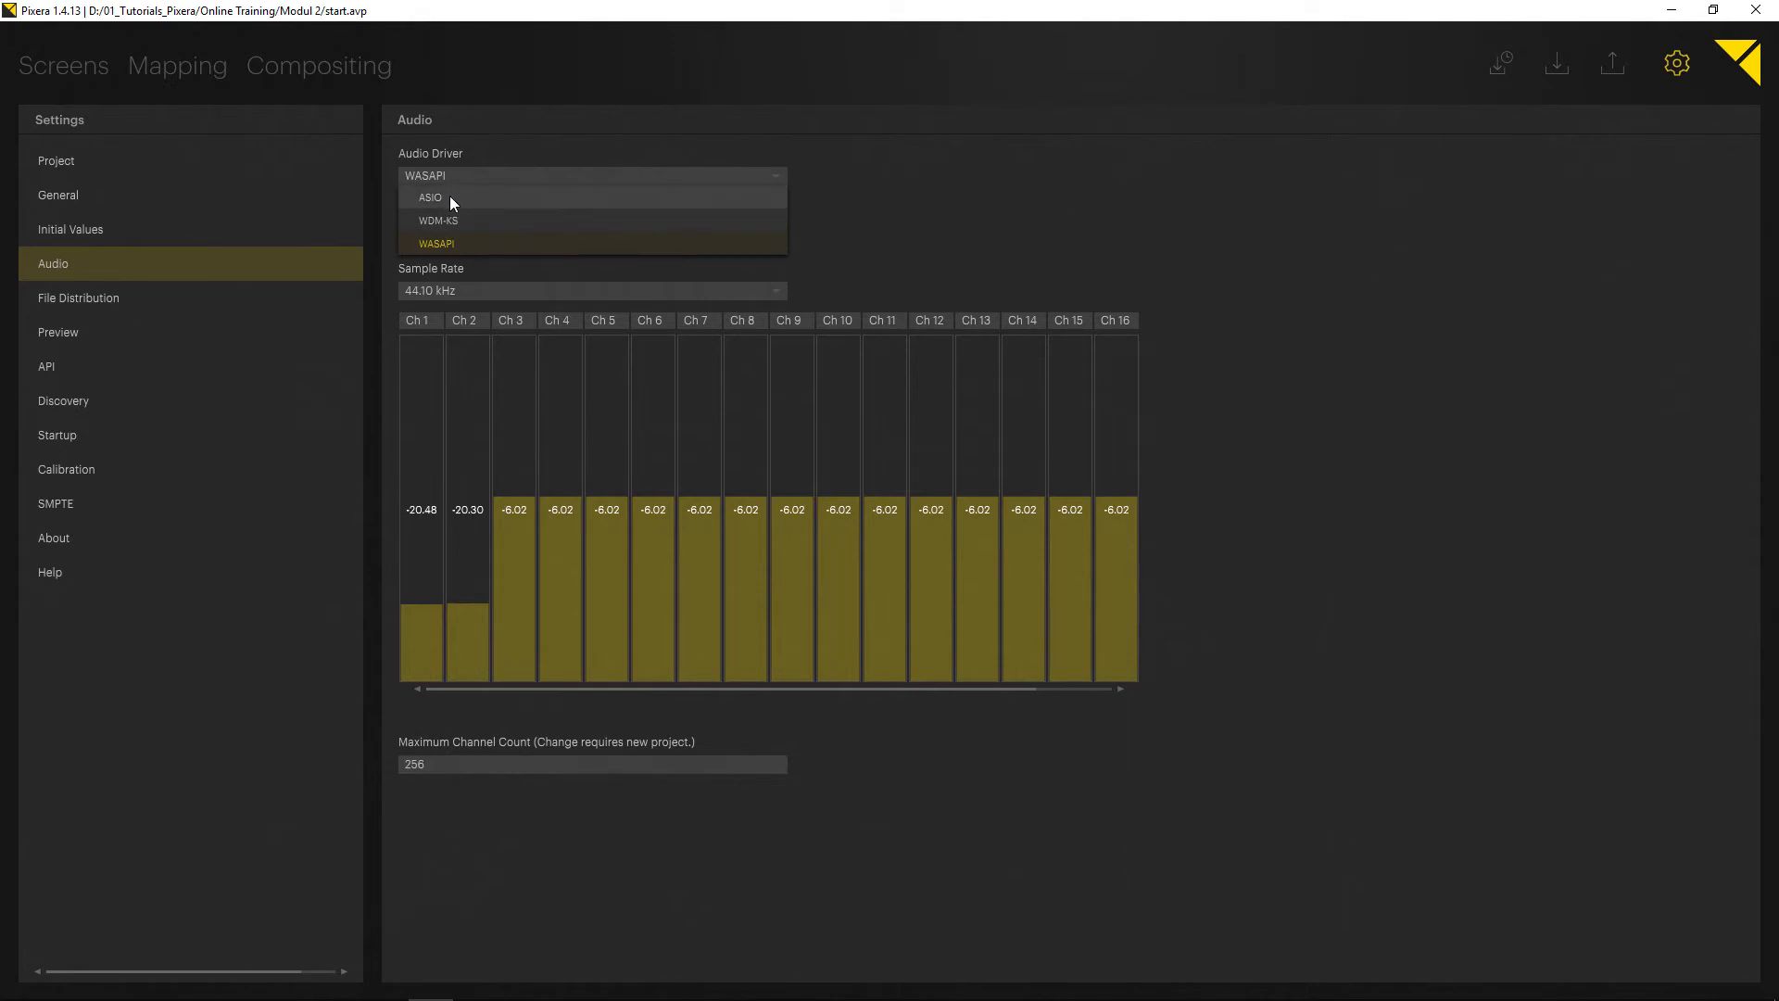
pyautogui.click(560, 247)
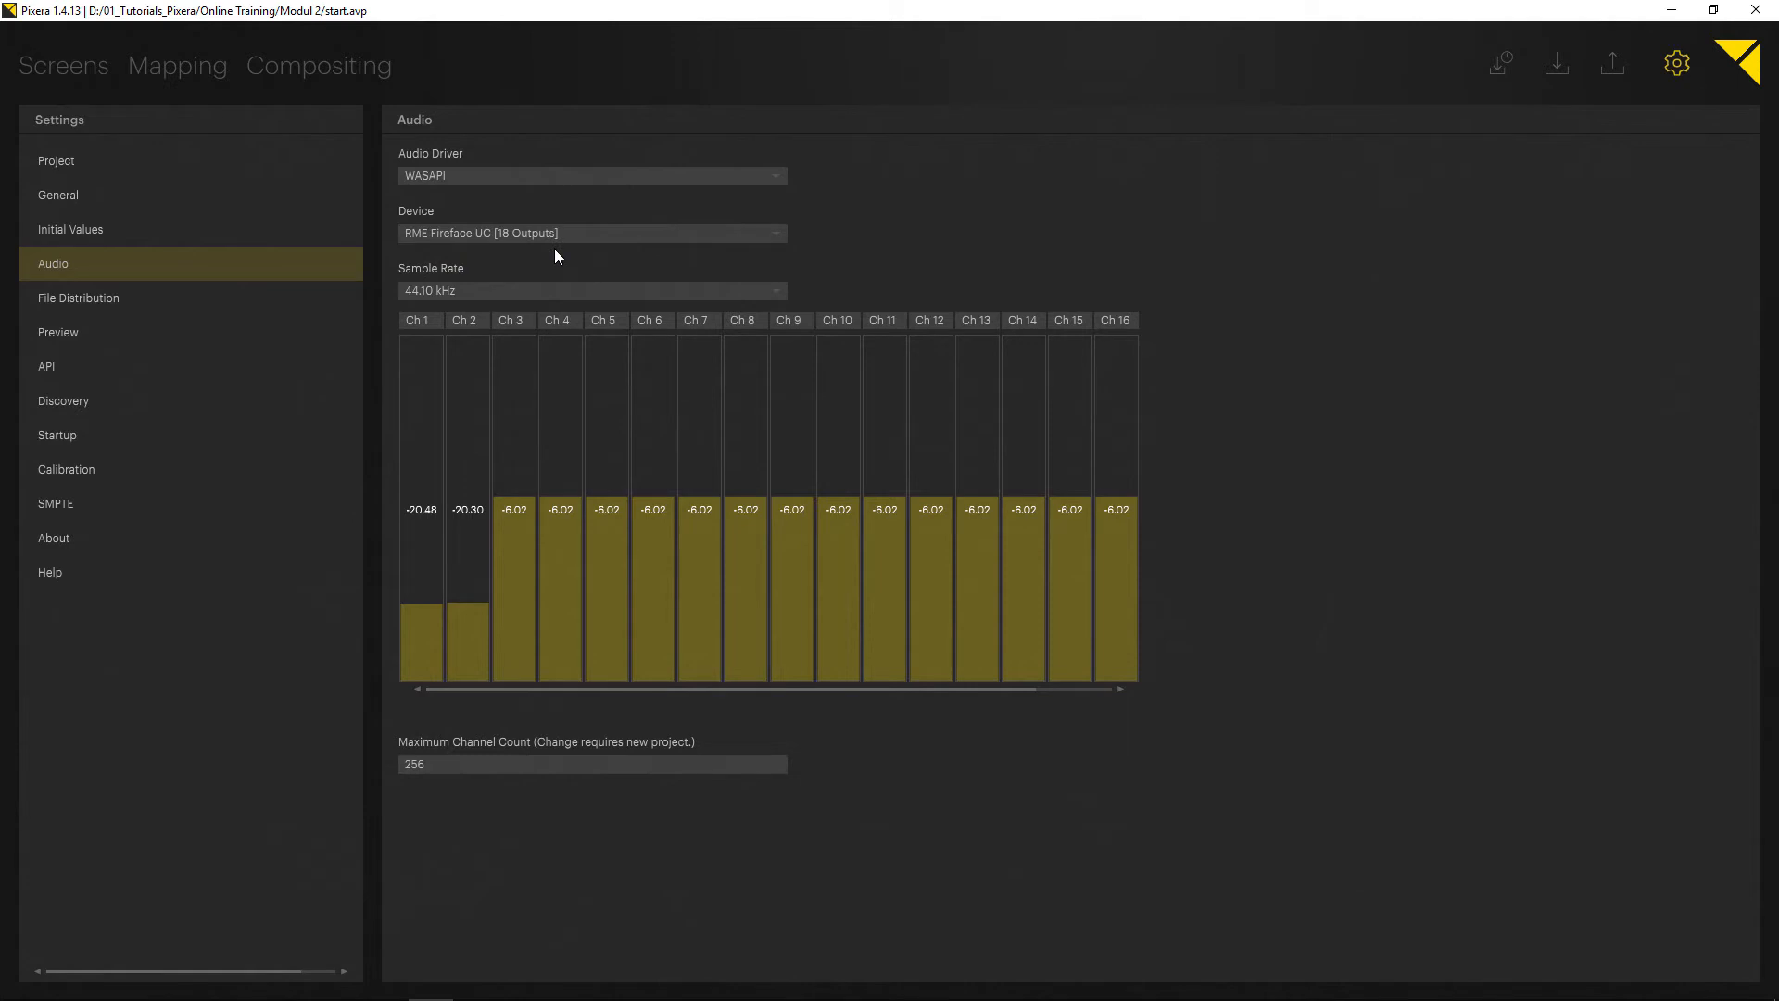
pyautogui.click(462, 291)
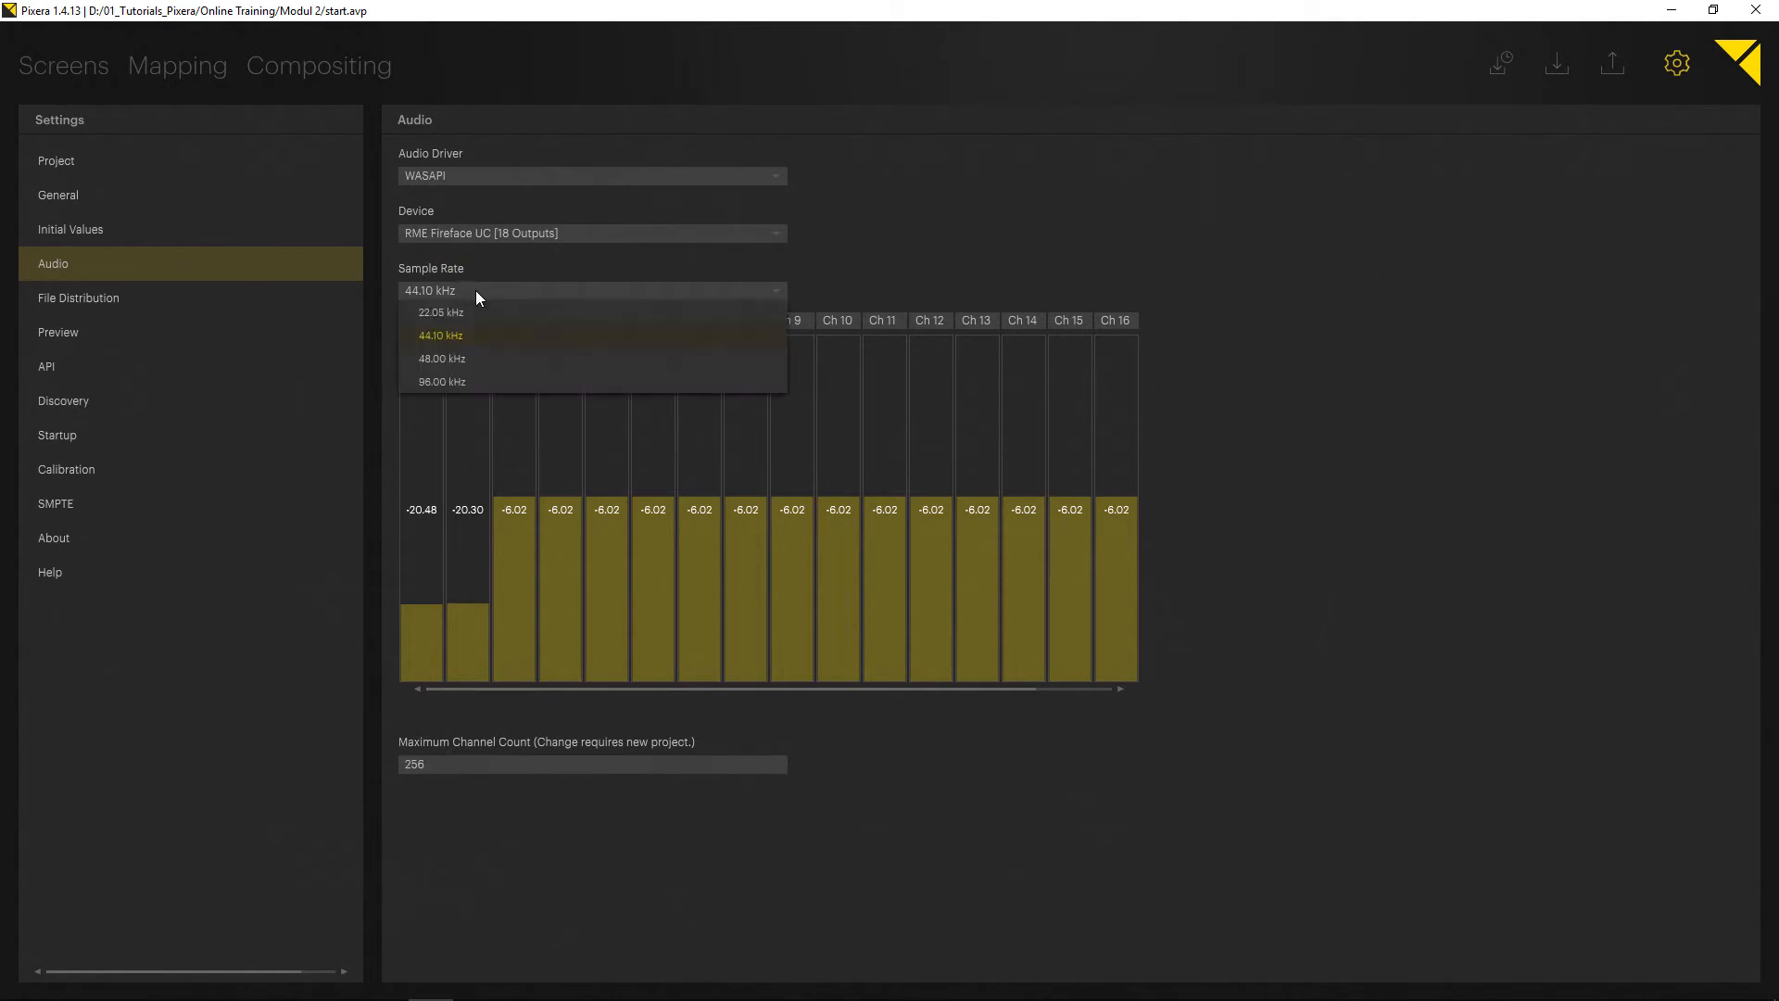
pyautogui.click(449, 335)
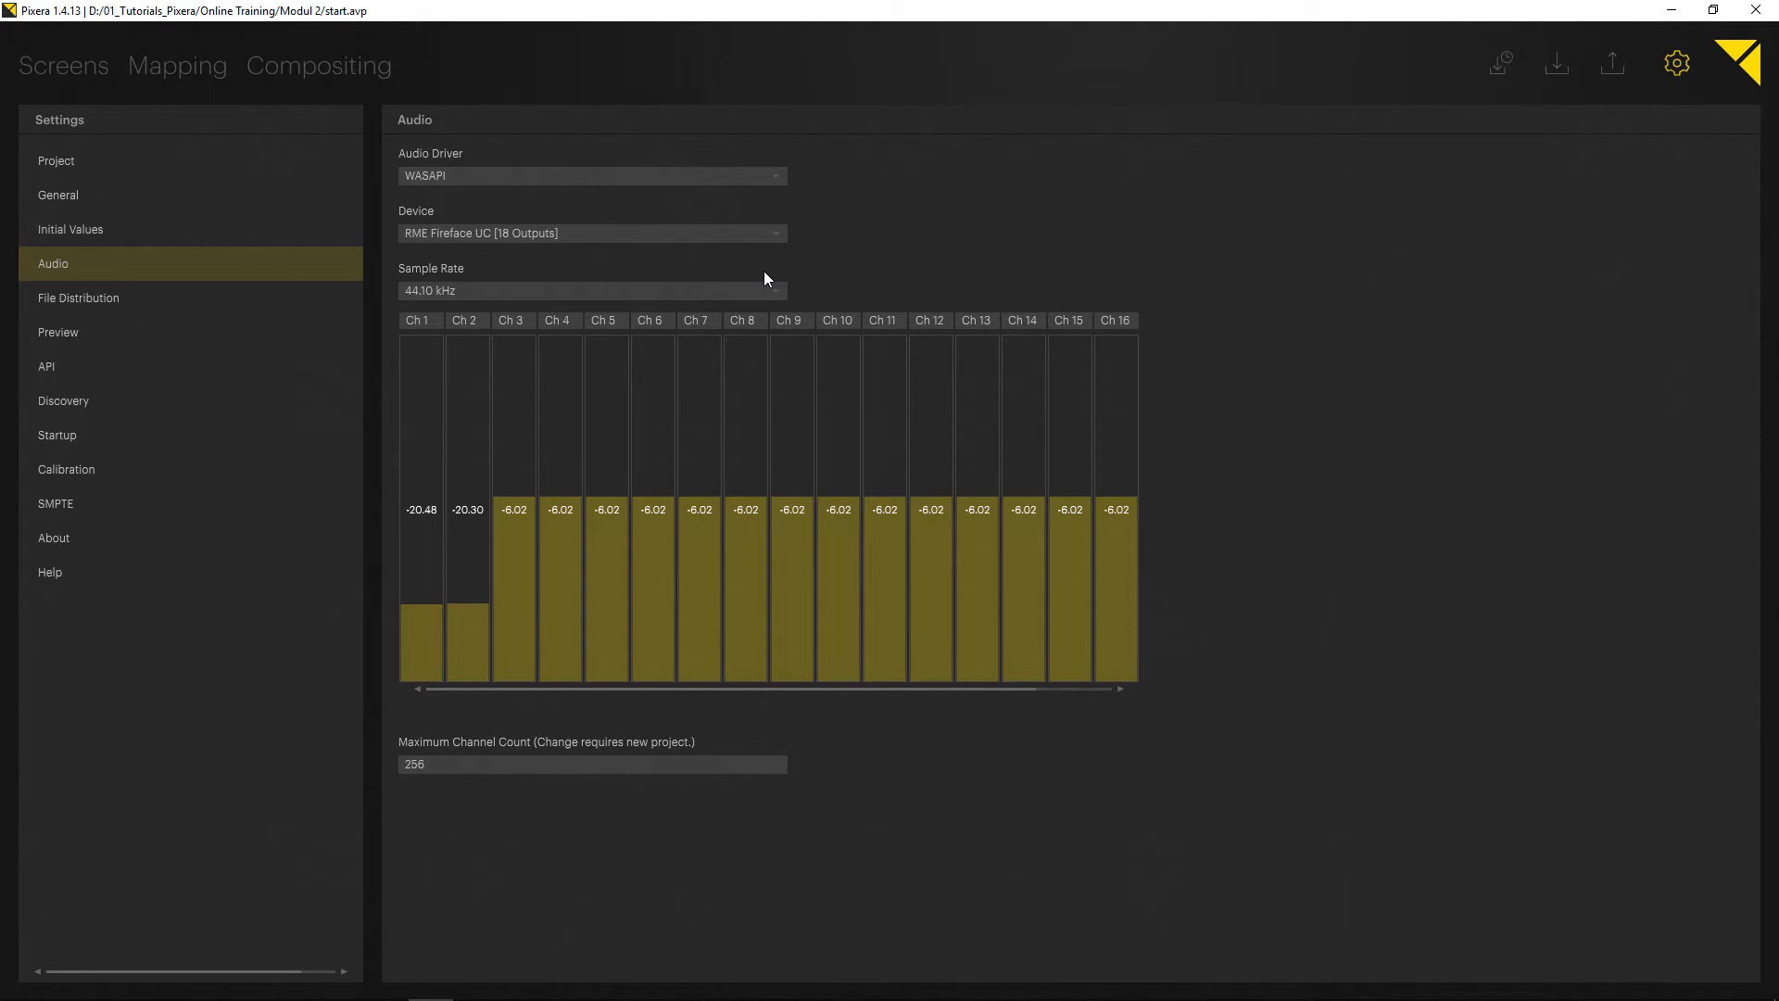
# - Return to Compositing and inspect the sample rate and channel properties of the Down to Earth and Feeling Safe audio resources
pyautogui.click(315, 65)
pyautogui.scroll(-1, 137, 417)
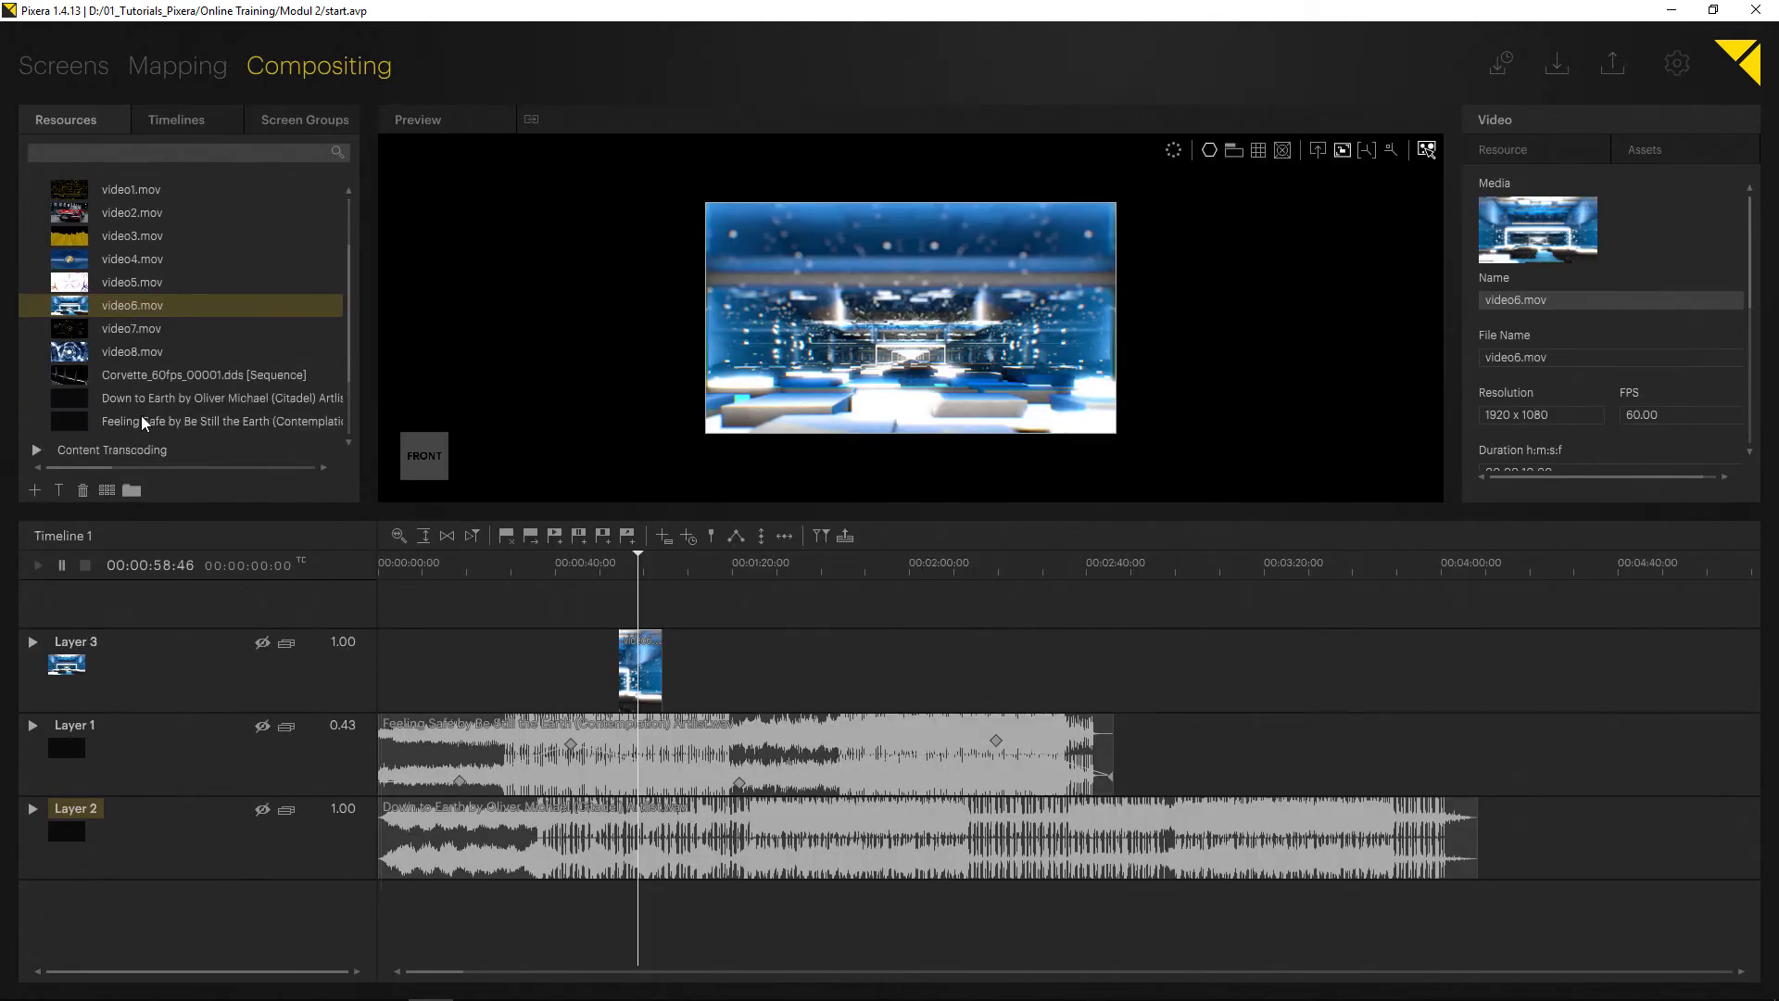
pyautogui.click(137, 401)
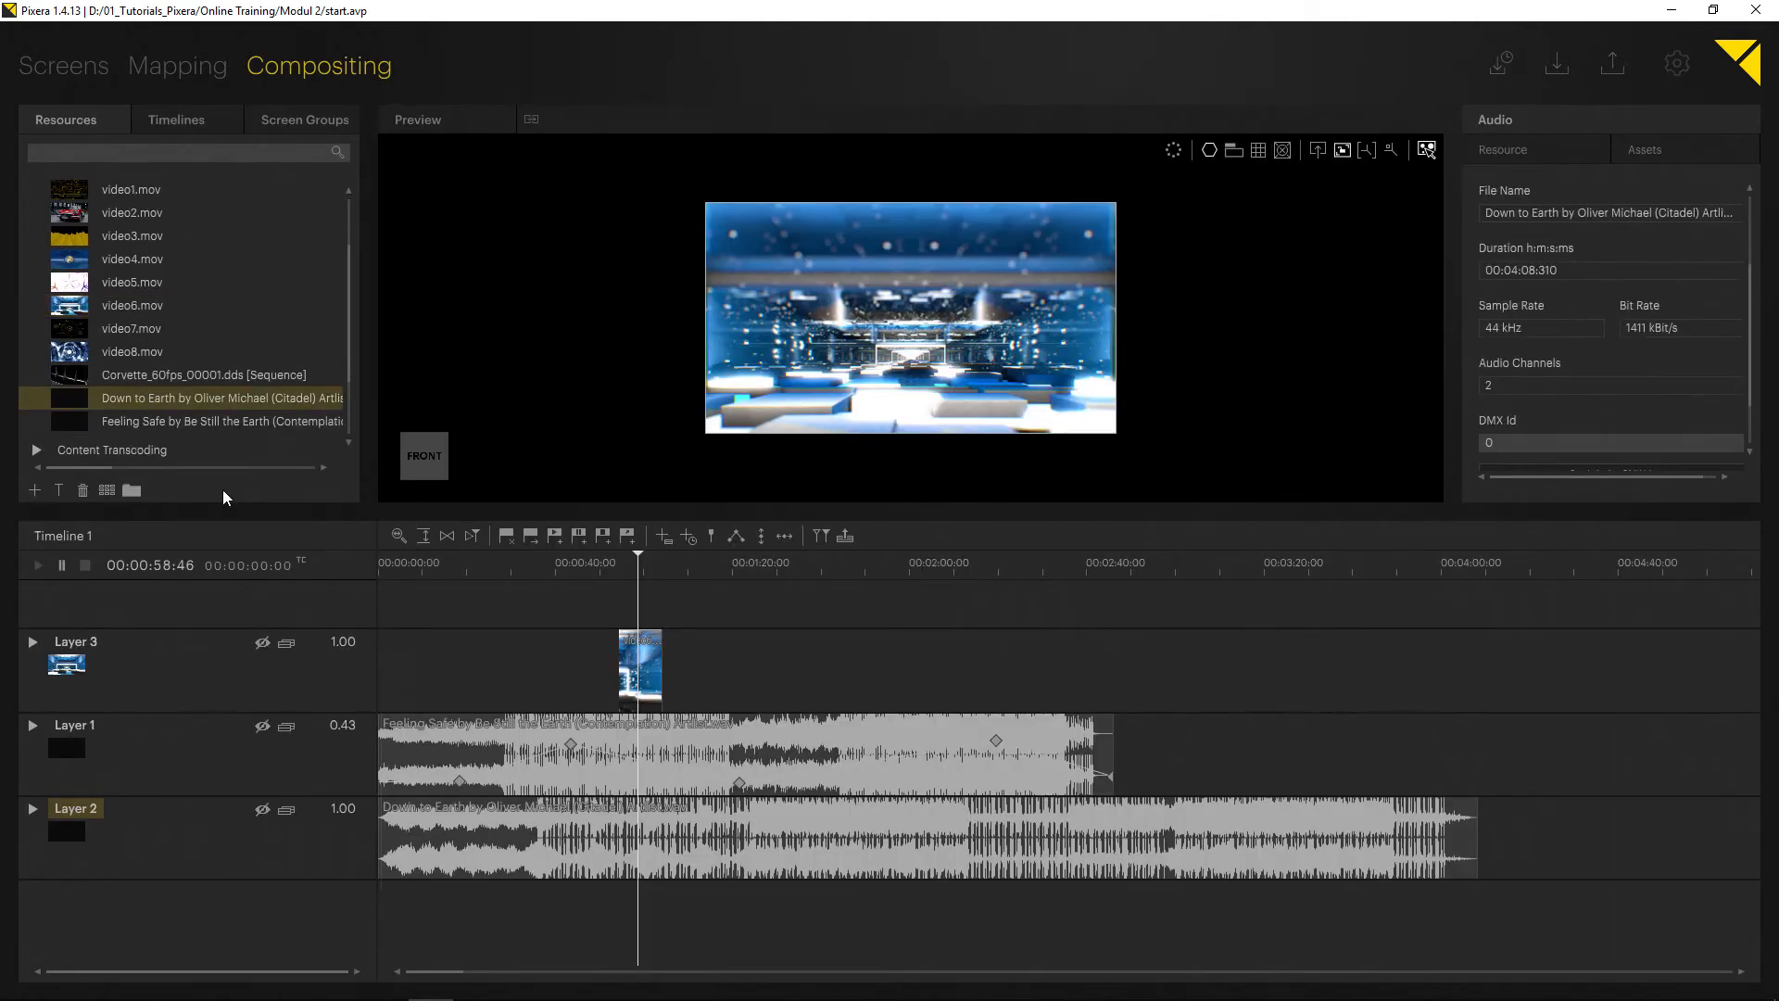
pyautogui.click(139, 426)
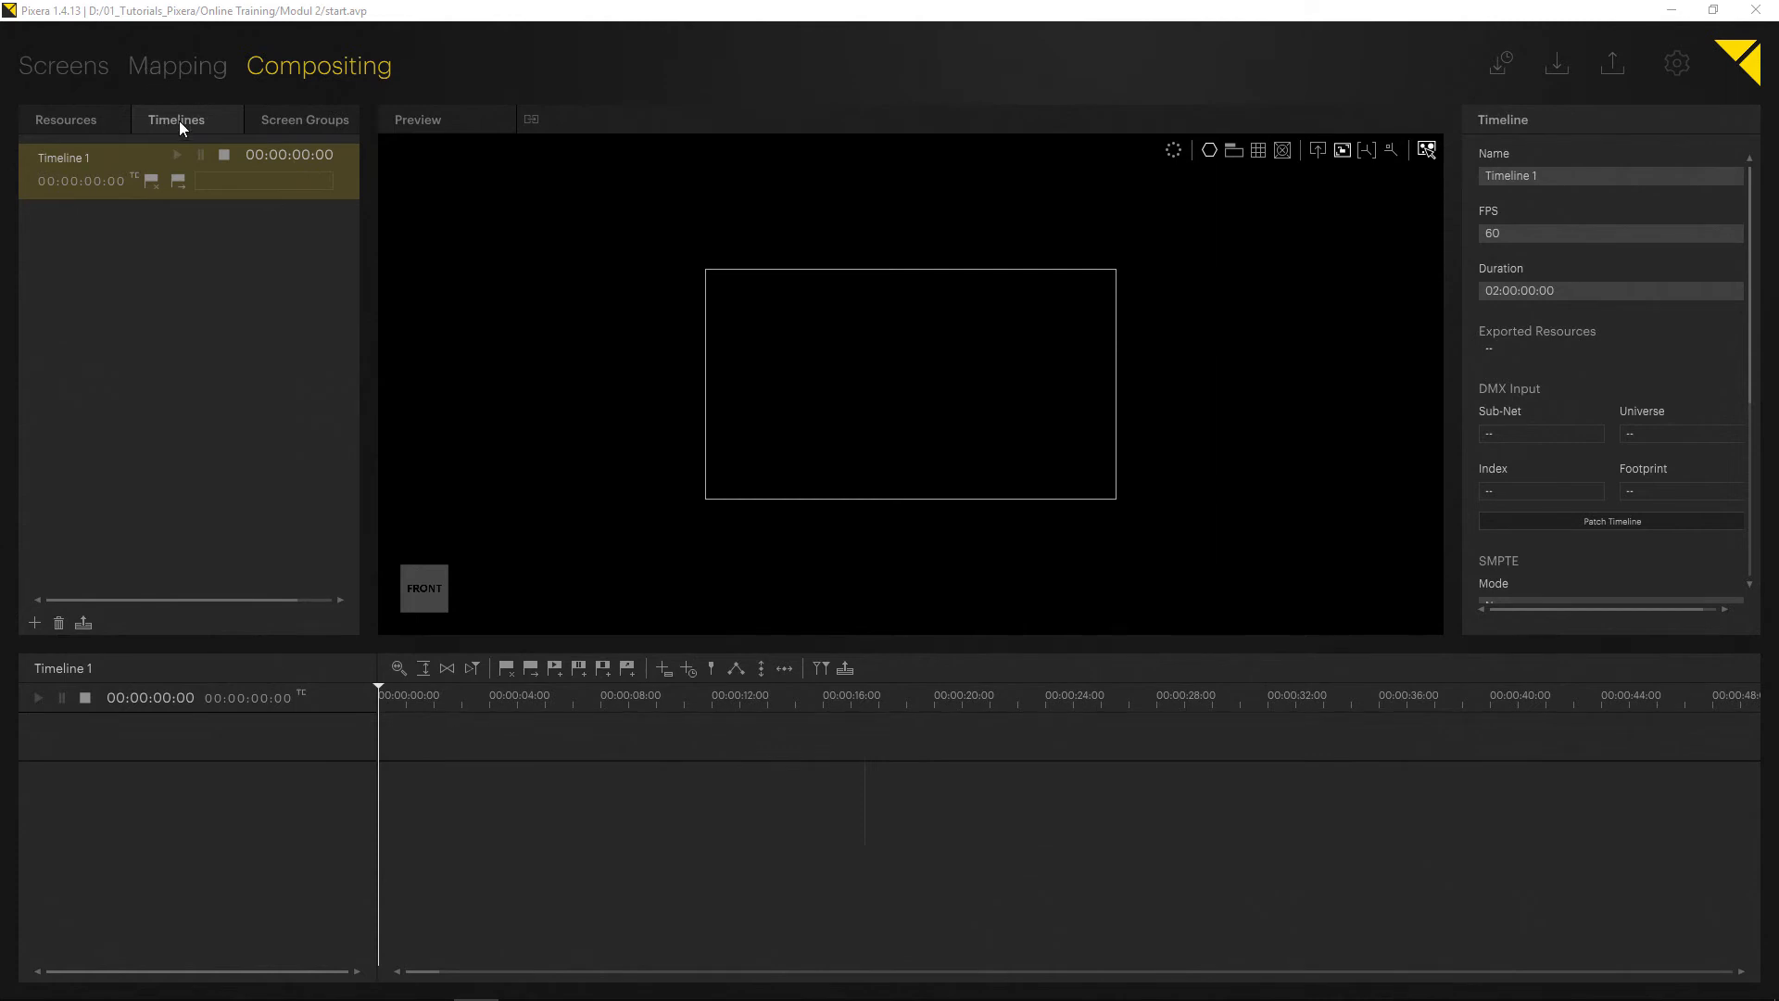
# - Rename Timeline 1 as Background in the timeline properties, keeping its FPS and duration
pyautogui.click(99, 127)
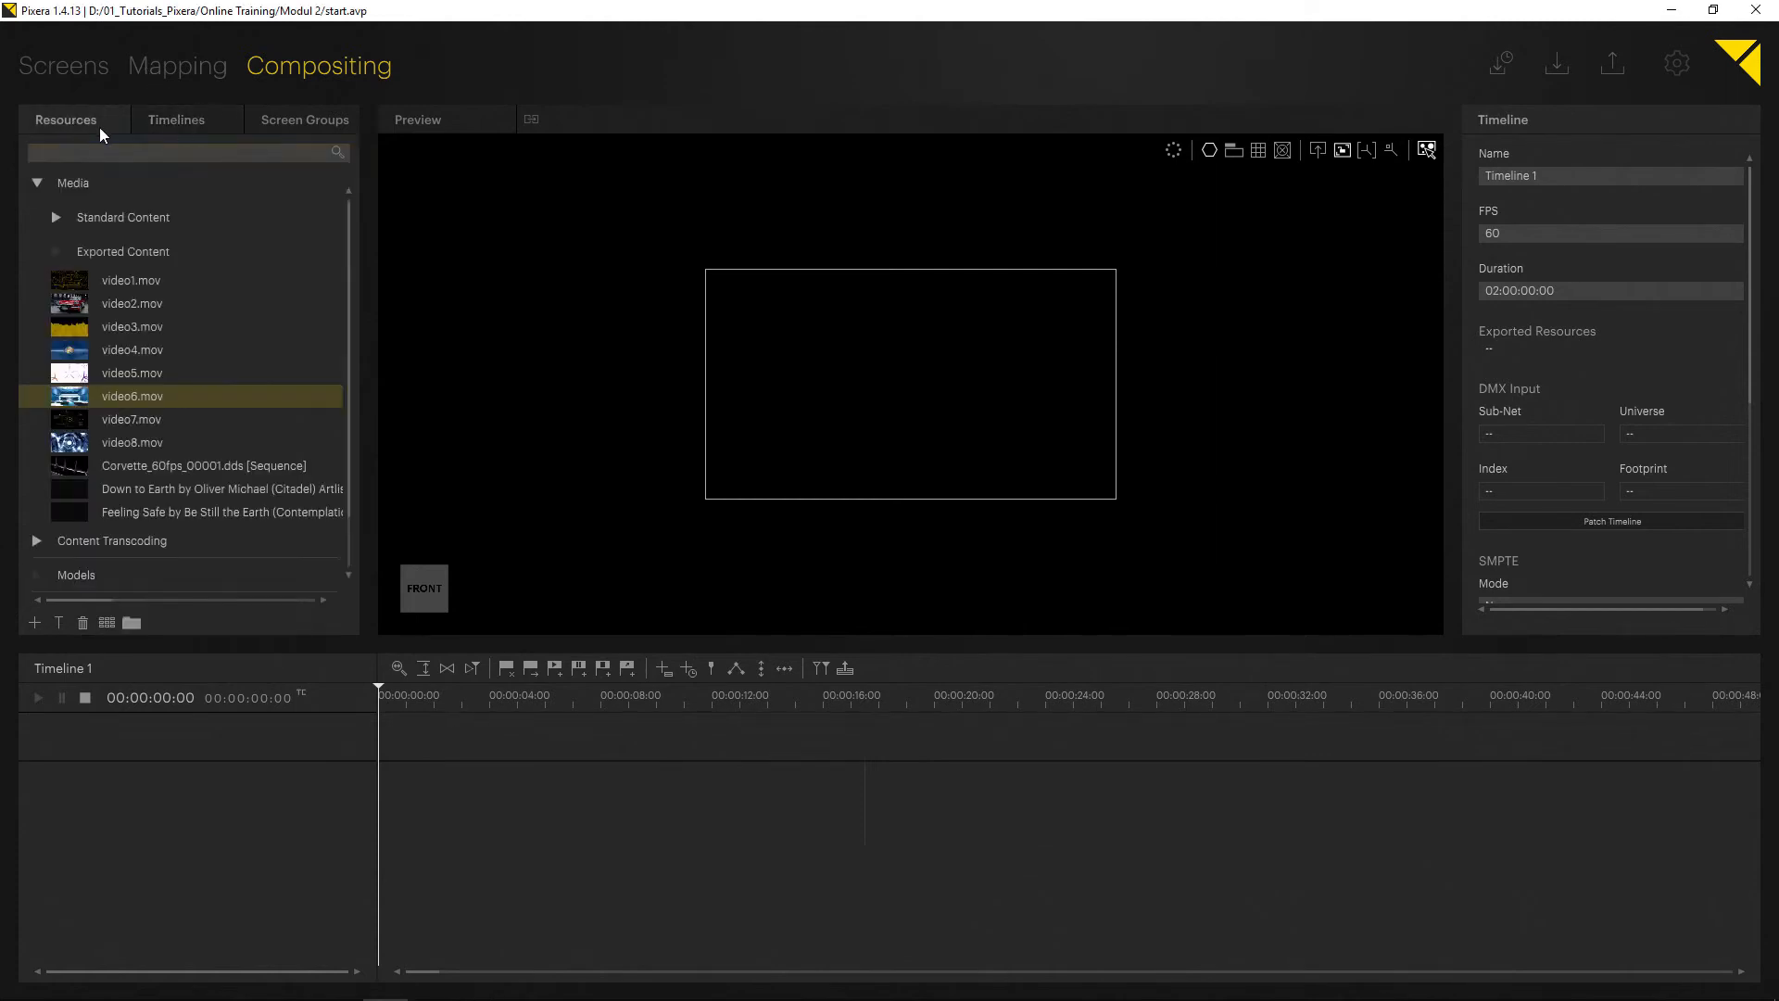
pyautogui.click(165, 120)
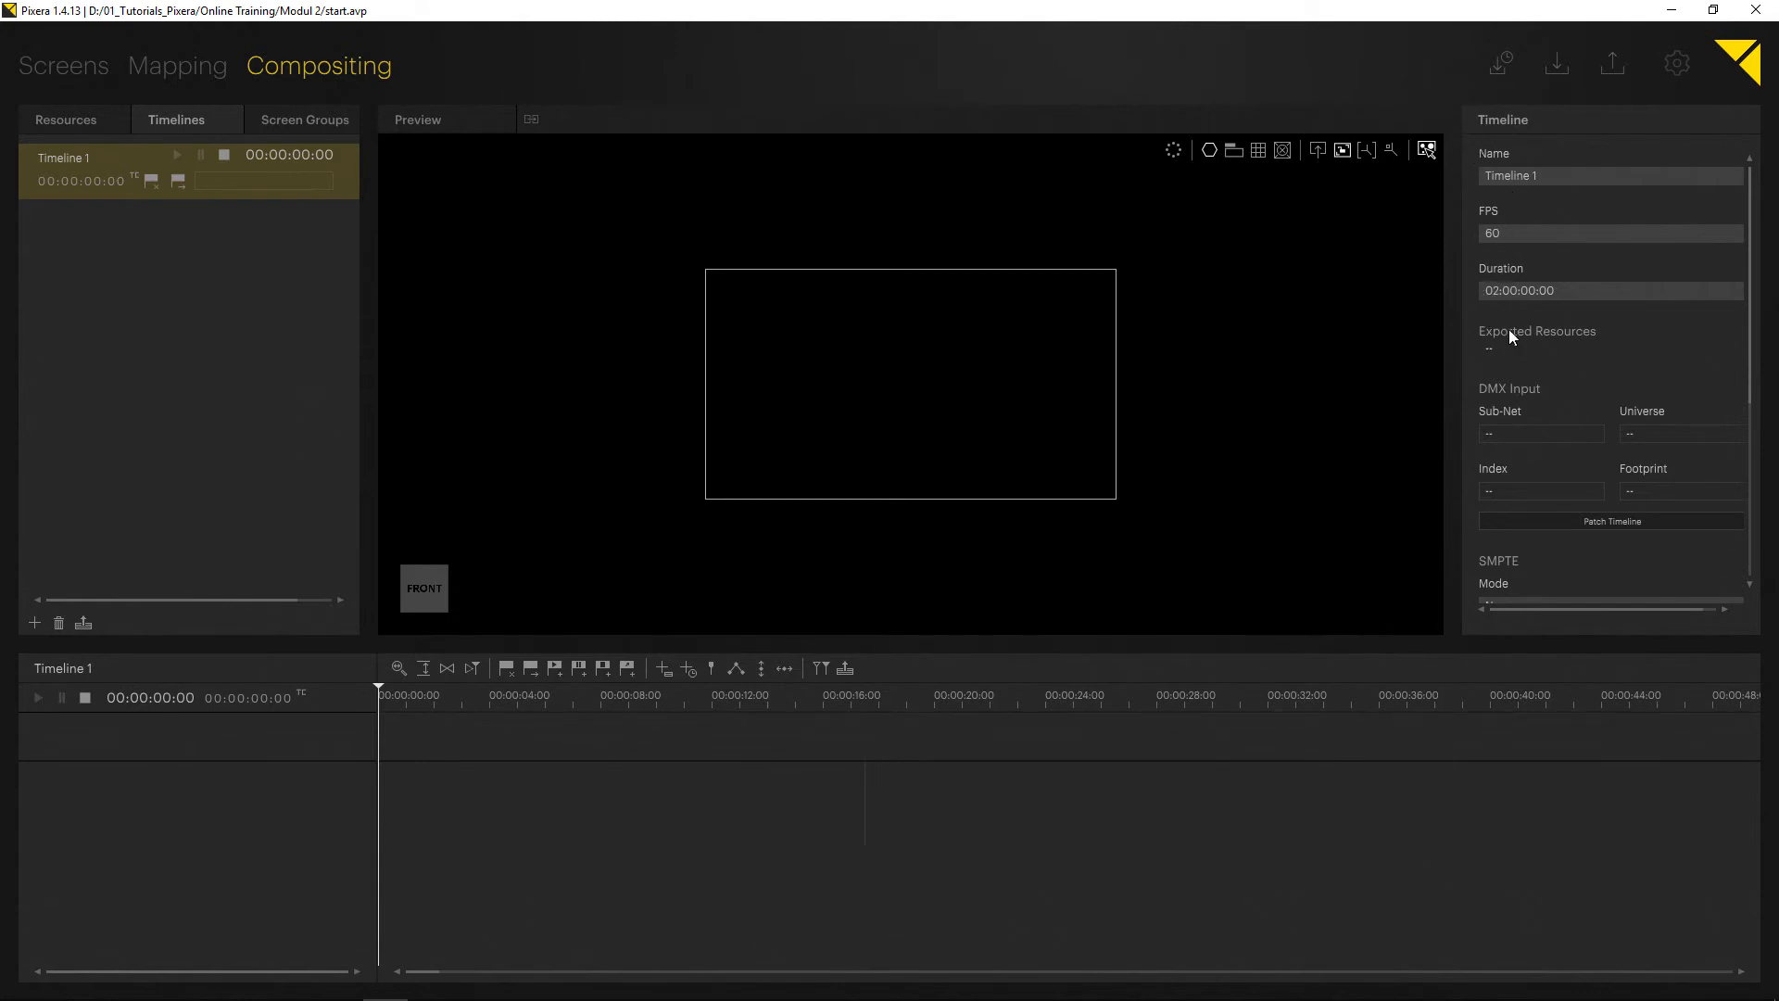
pyautogui.click(1541, 176)
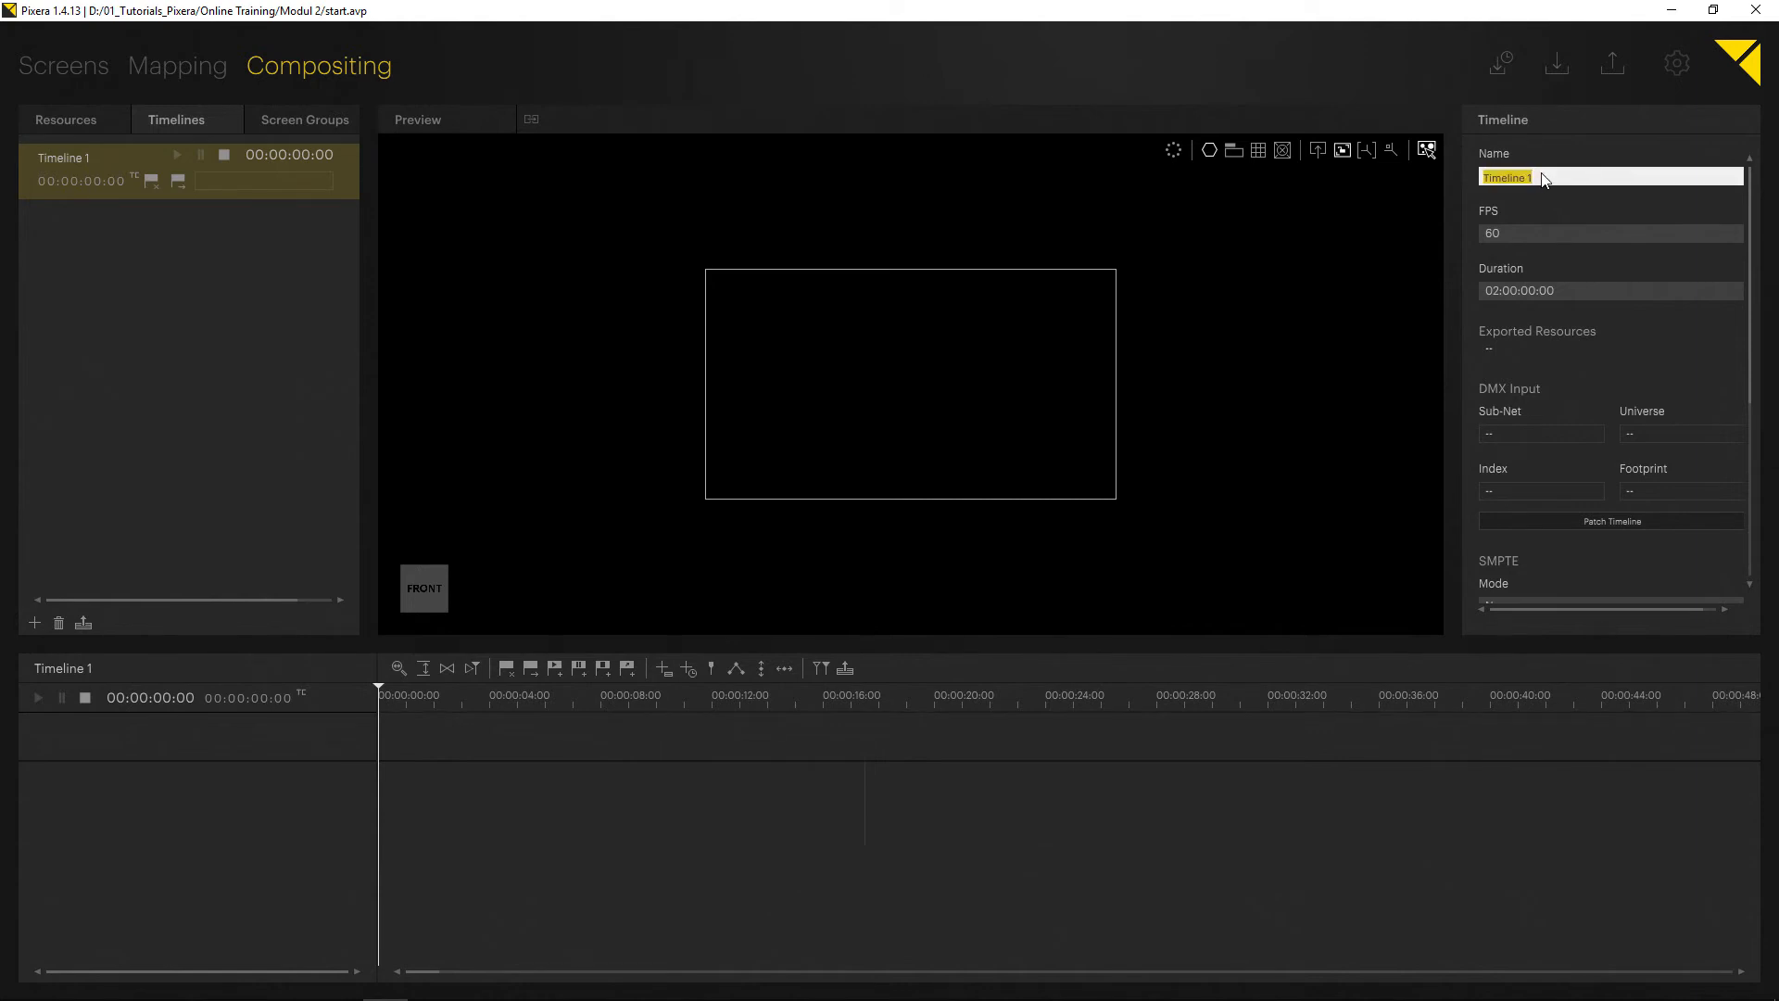
pyautogui.press('BackSpace')
pyautogui.press('BackSpace')
pyautogui.press('BackSpace')
pyautogui.write('Background')
pyautogui.press('Tab')
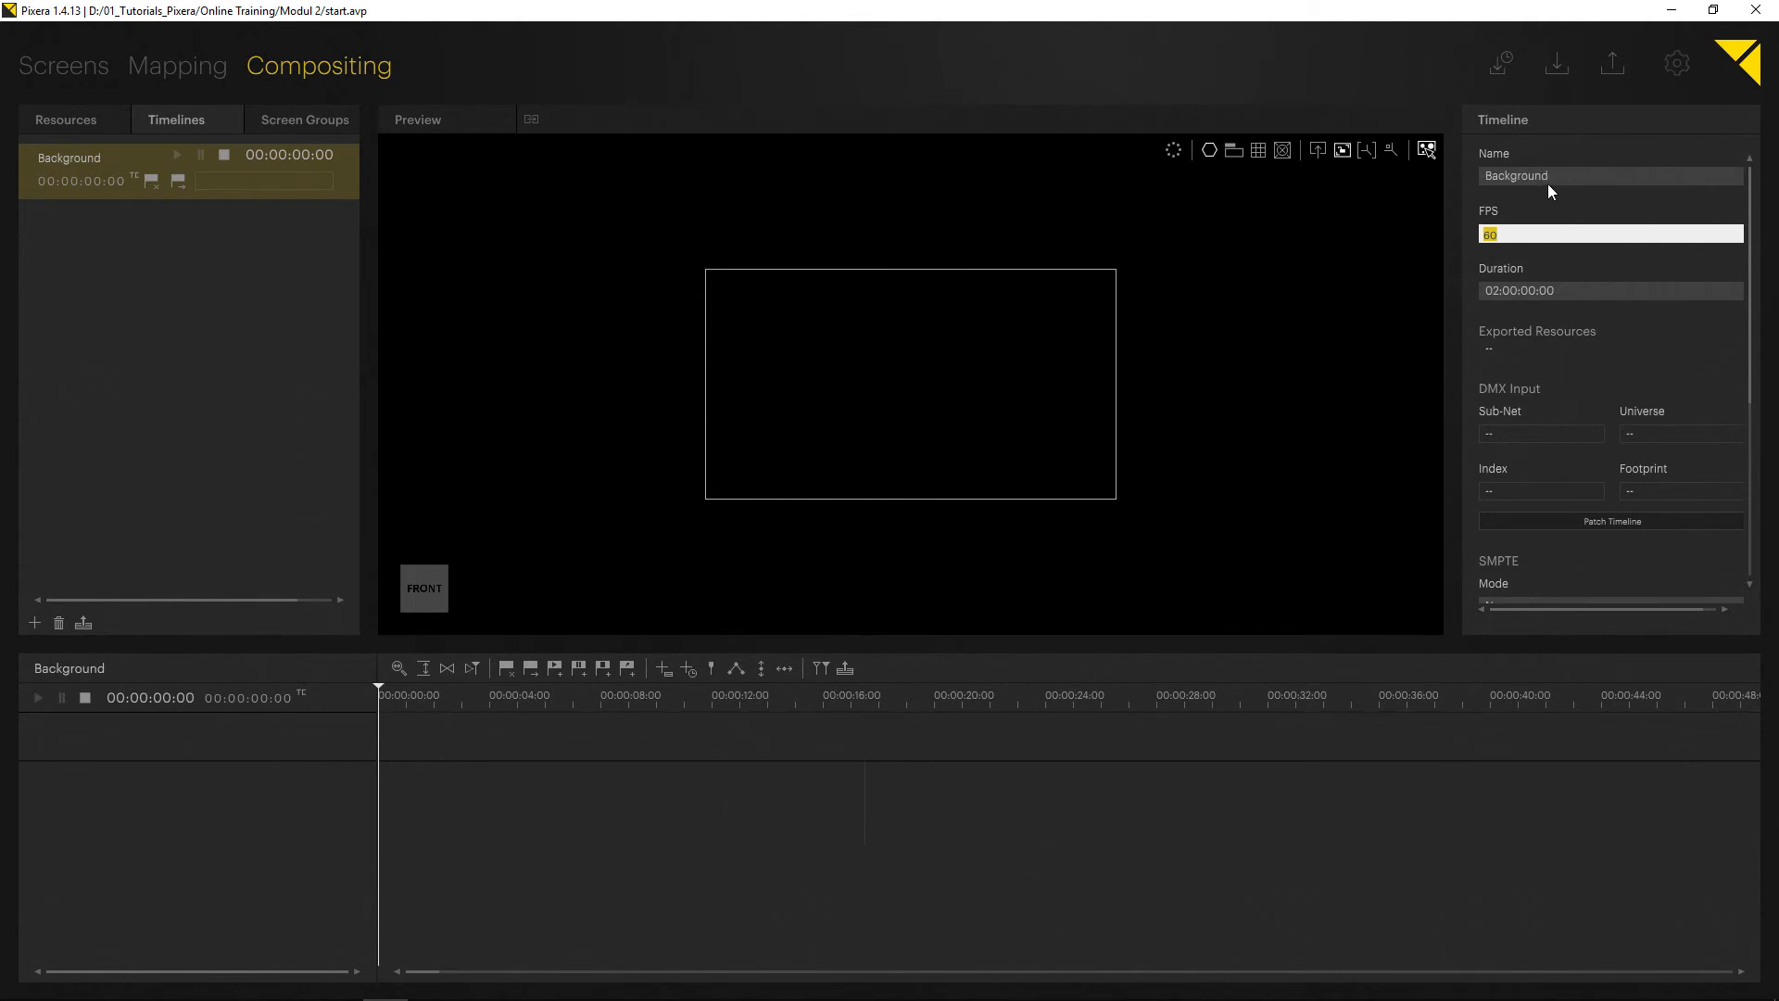
pyautogui.press('Tab')
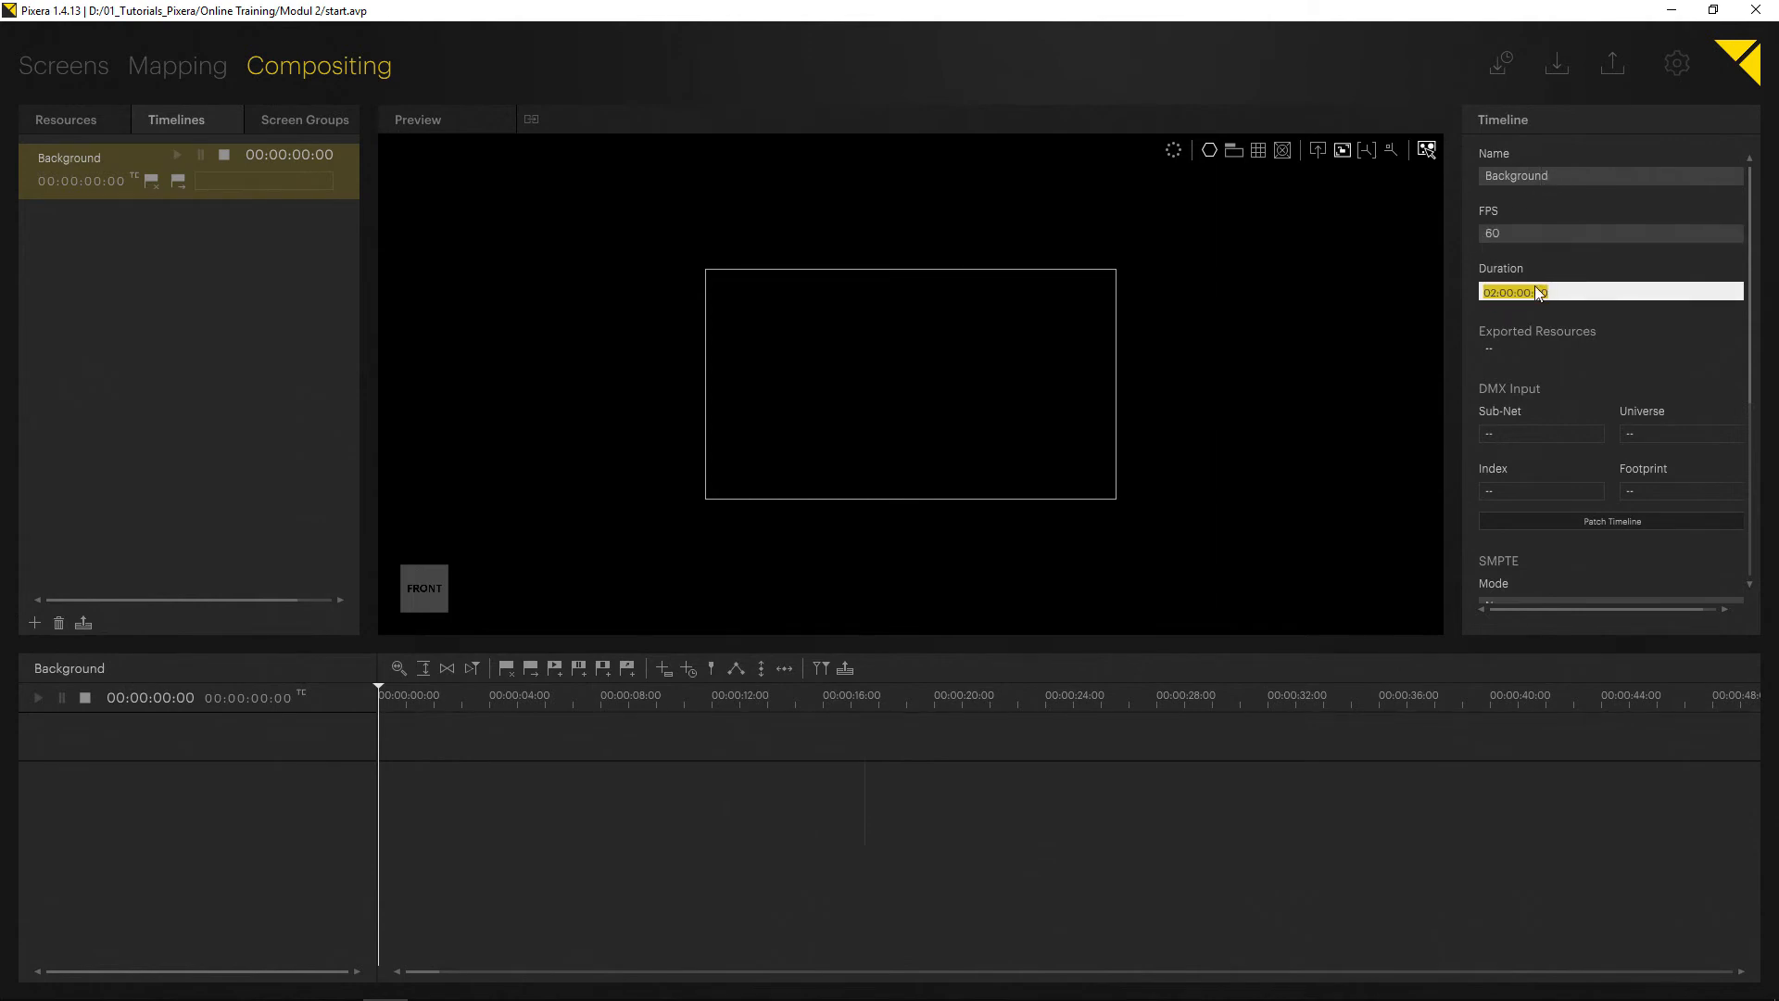
pyautogui.press('Return')
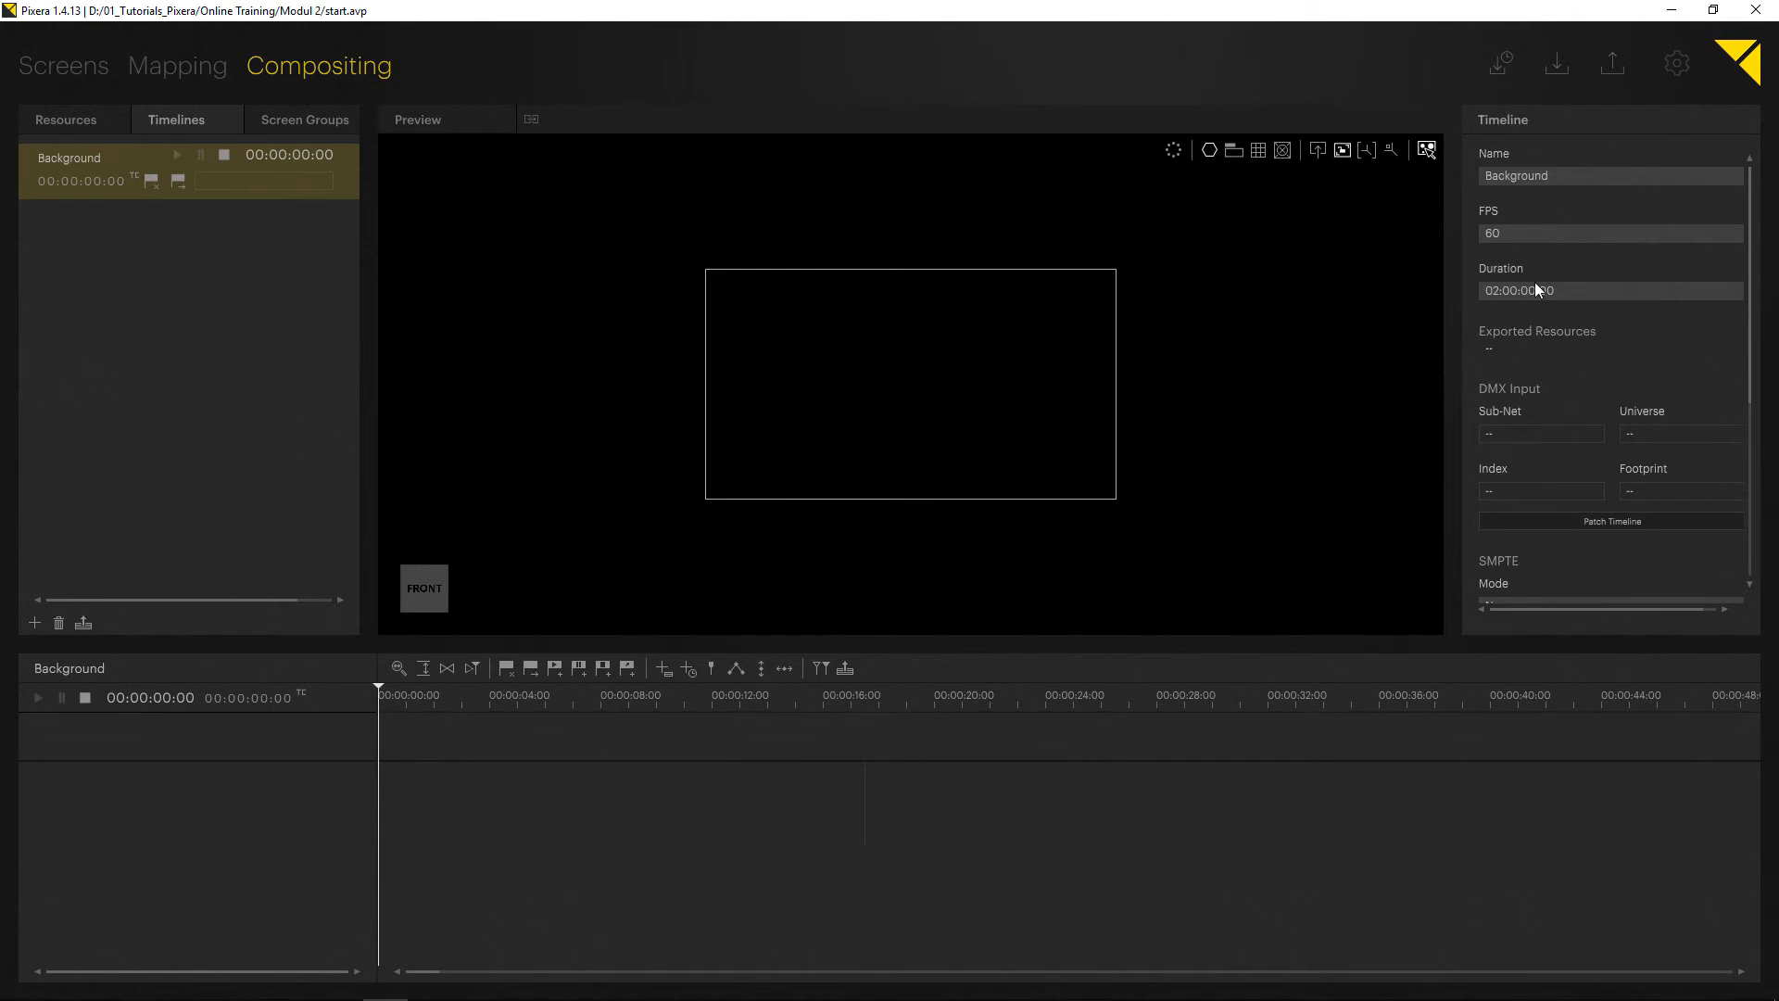
# - Review the Background timeline's DMX patch, SMPTE and API output settings, leaving the API Output at None
pyautogui.scroll(-2, 1524, 352)
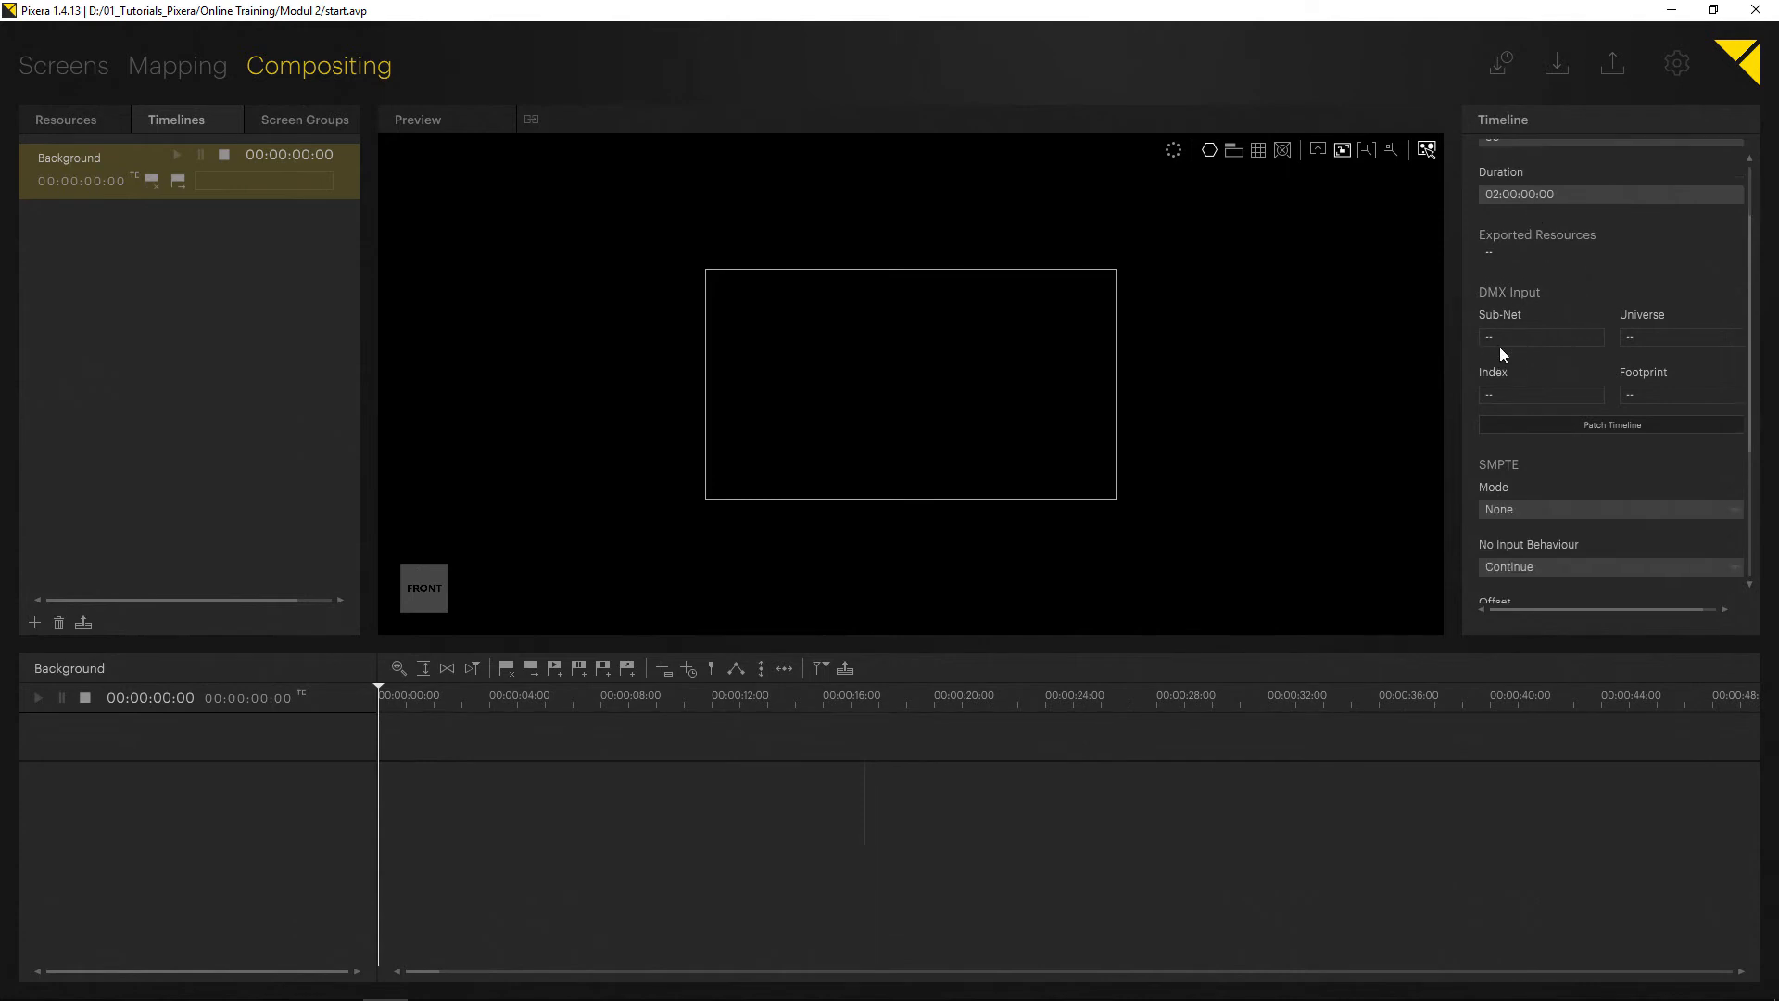
pyautogui.click(1618, 425)
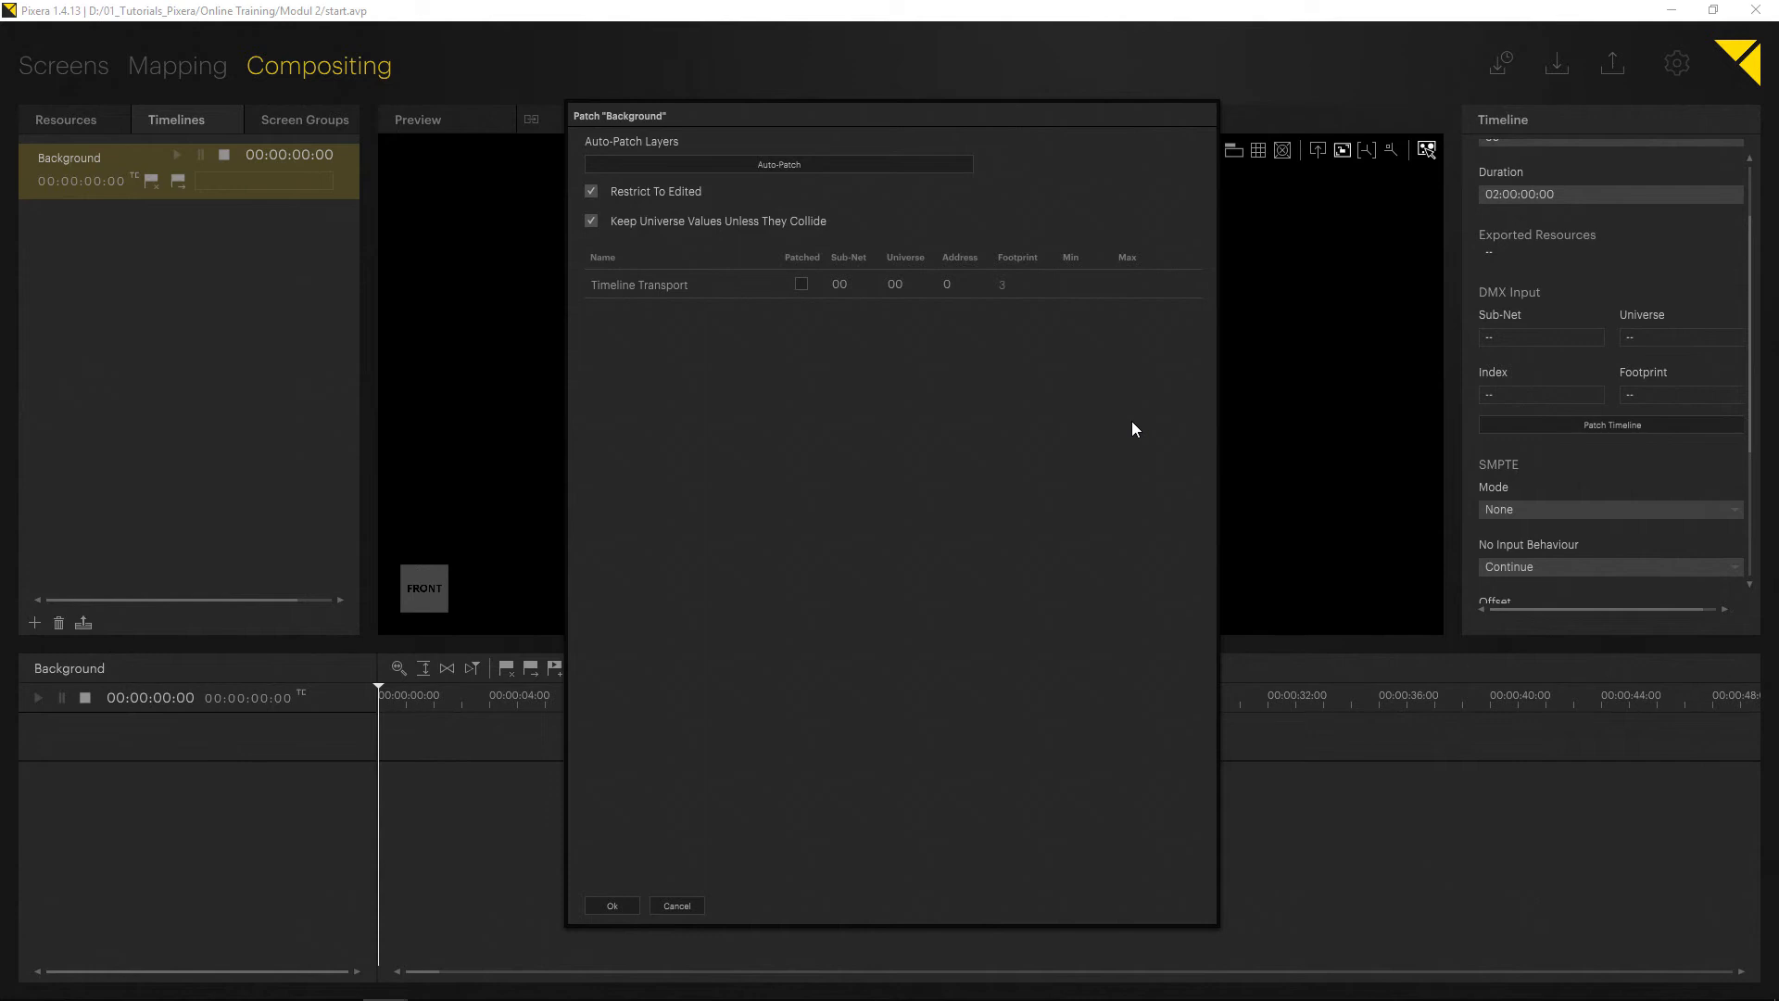
pyautogui.click(610, 906)
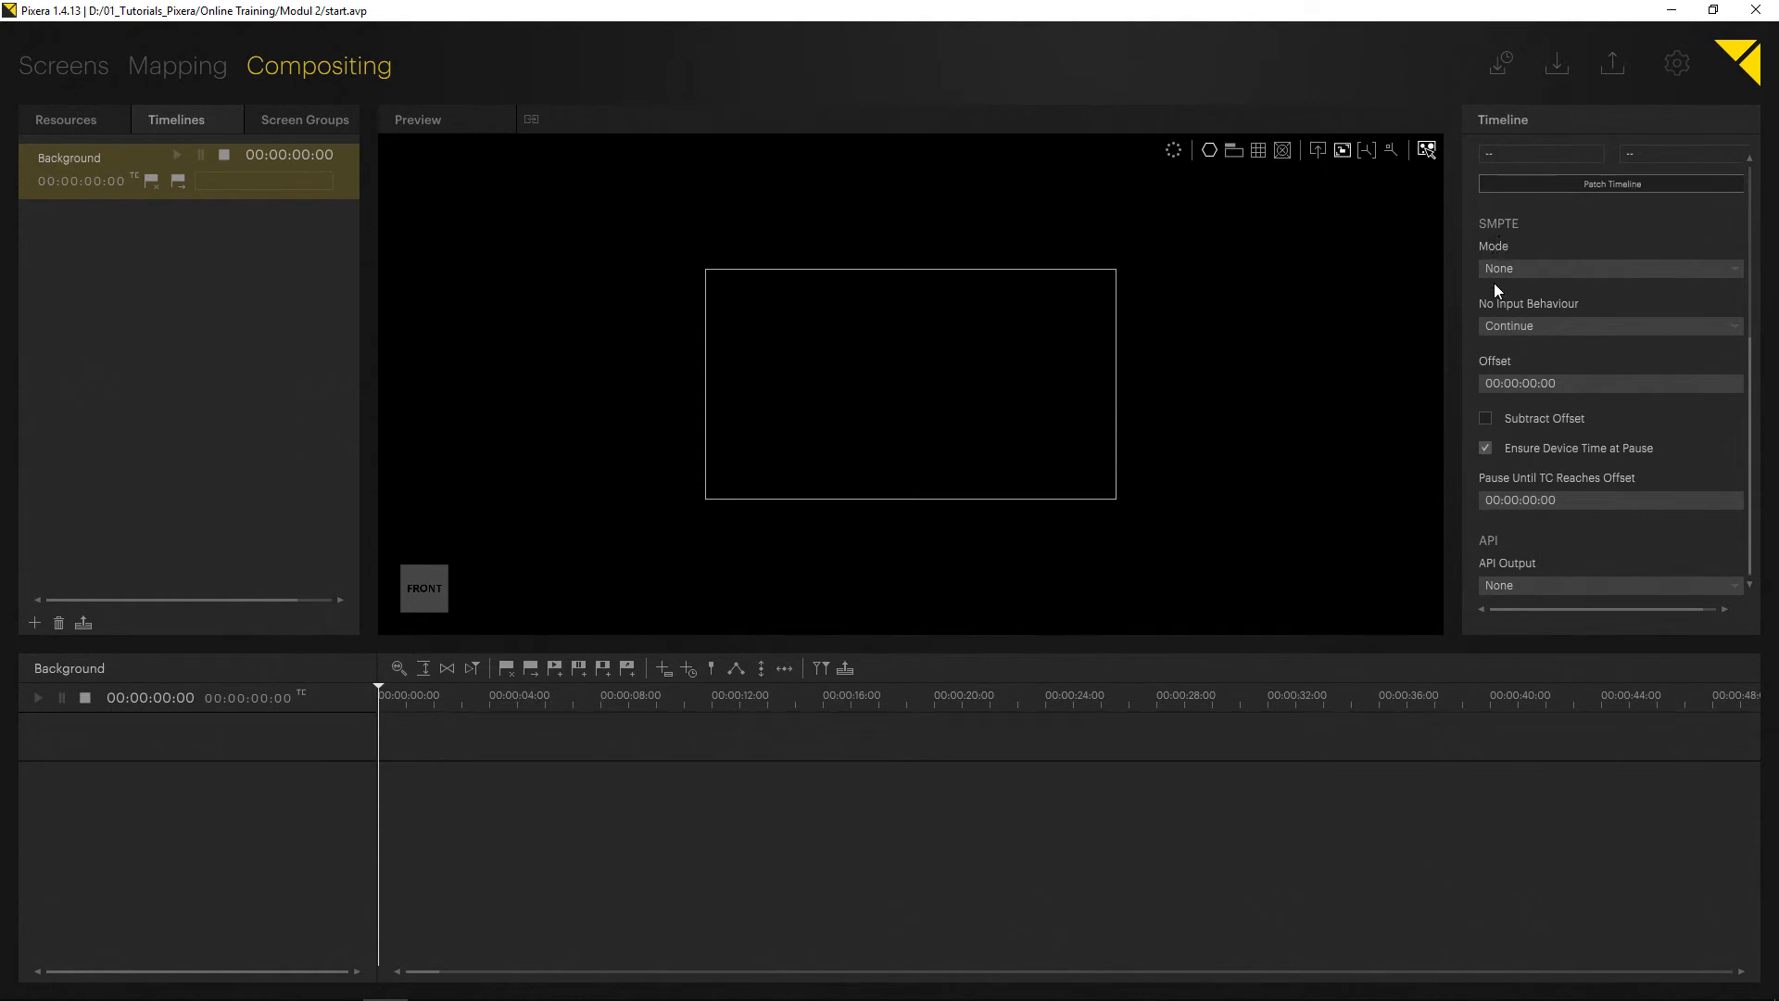
pyautogui.scroll(-1, 1527, 264)
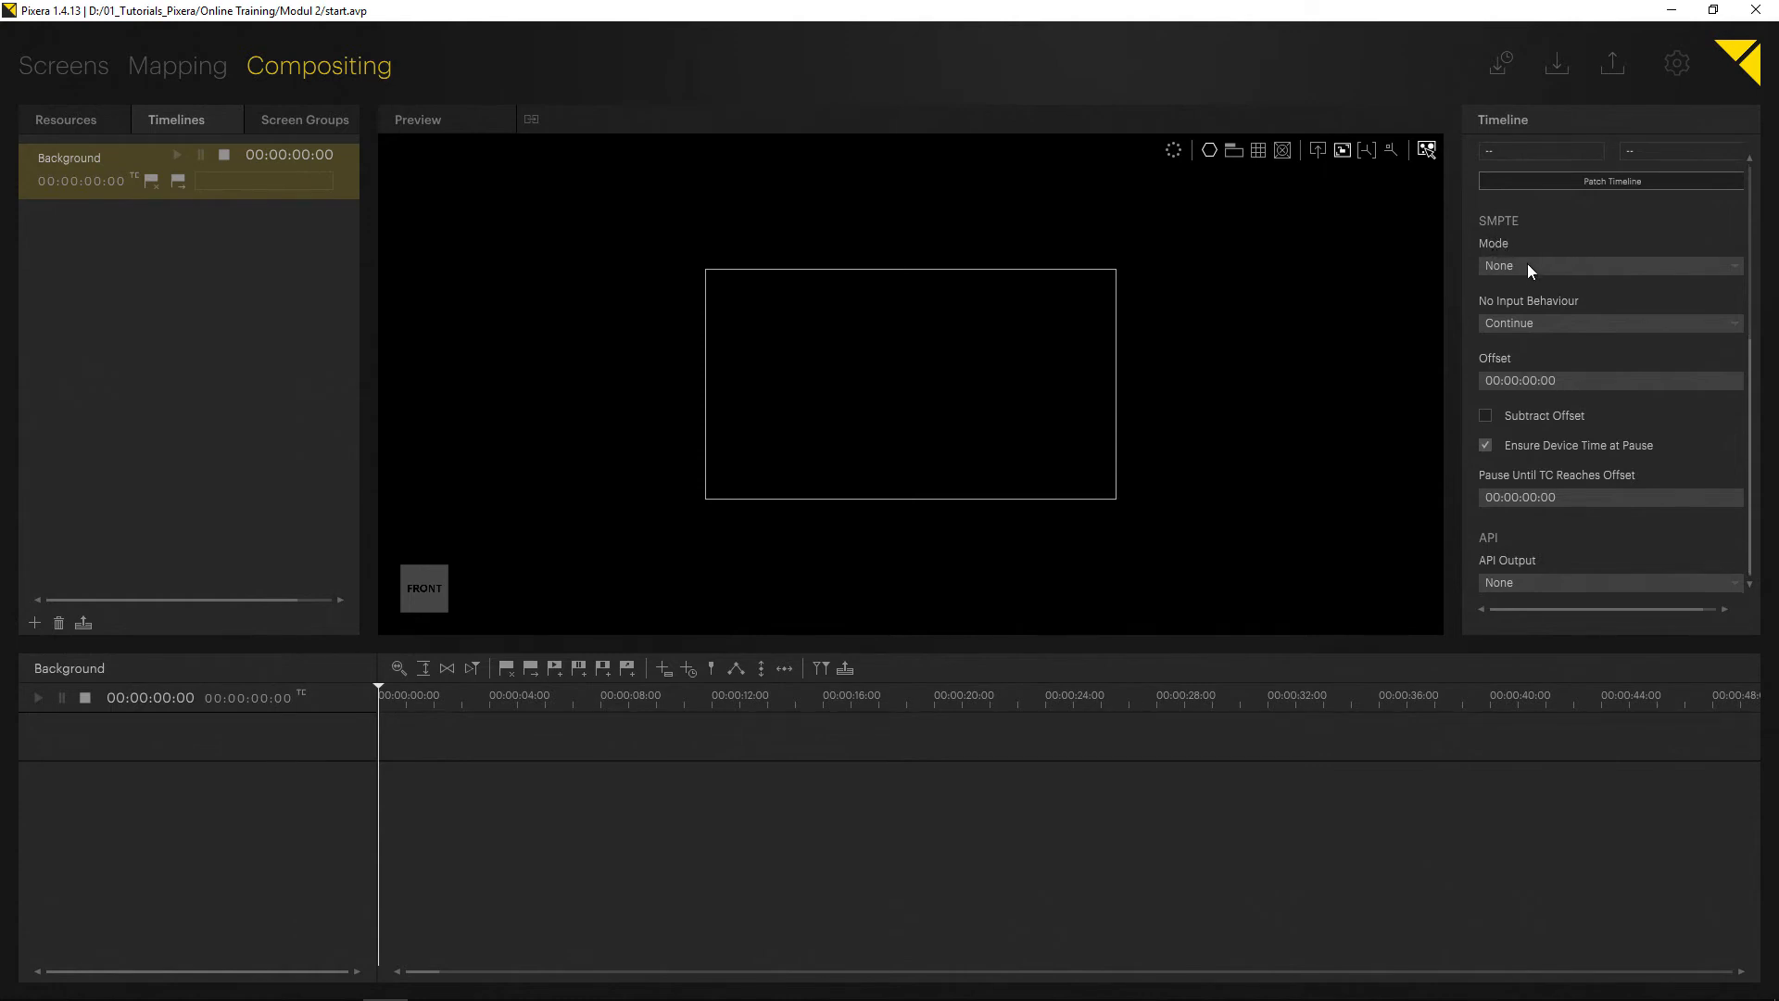
pyautogui.click(1542, 582)
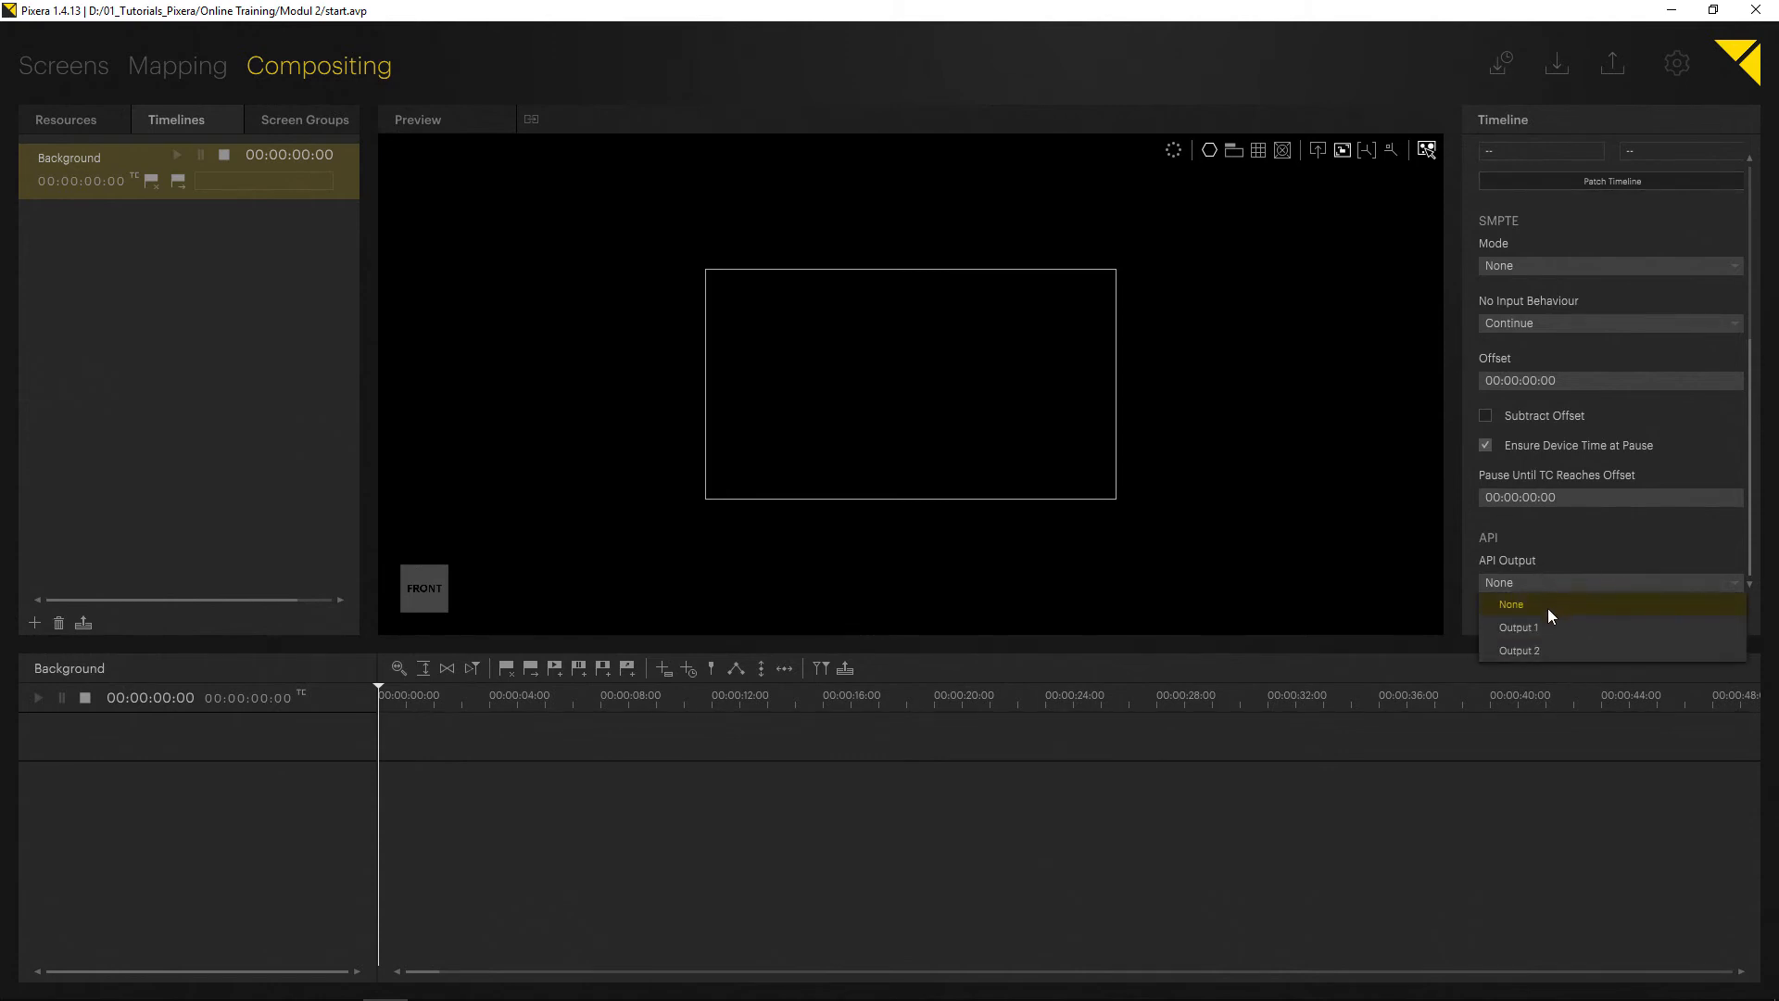
pyautogui.click(1544, 544)
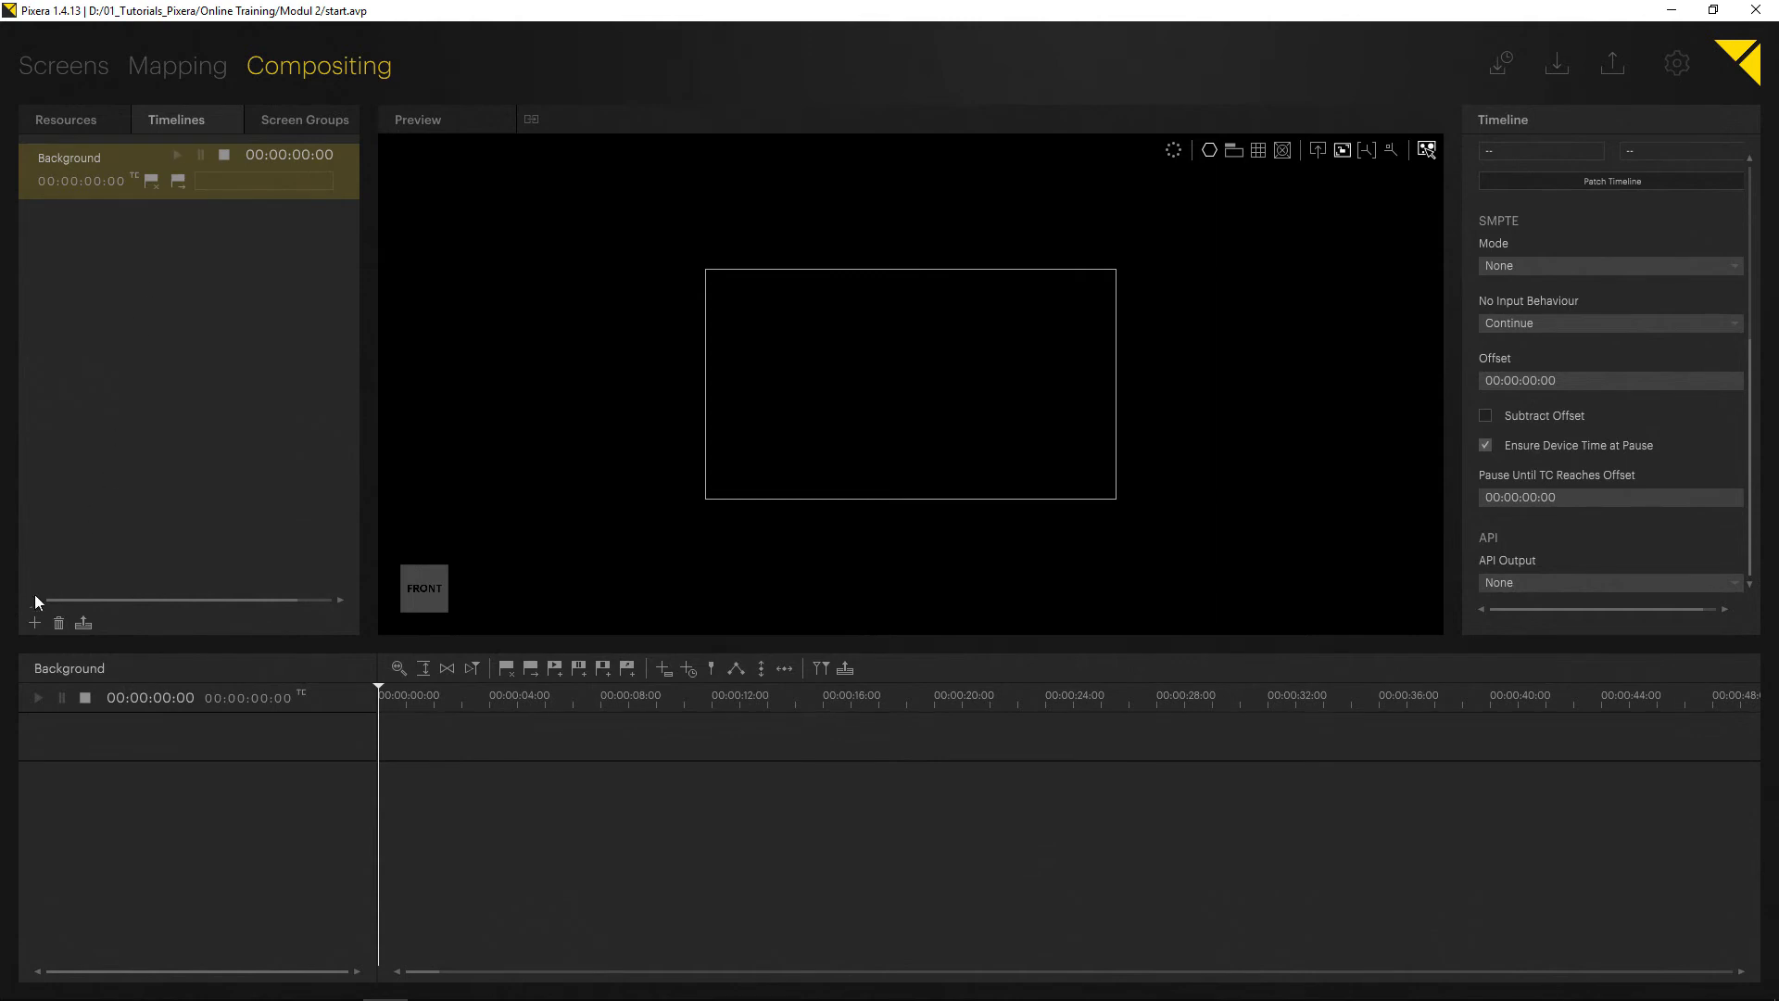
# - Add a second timeline, place video2.mov on the Background timeline and start its playback
pyautogui.click(34, 622)
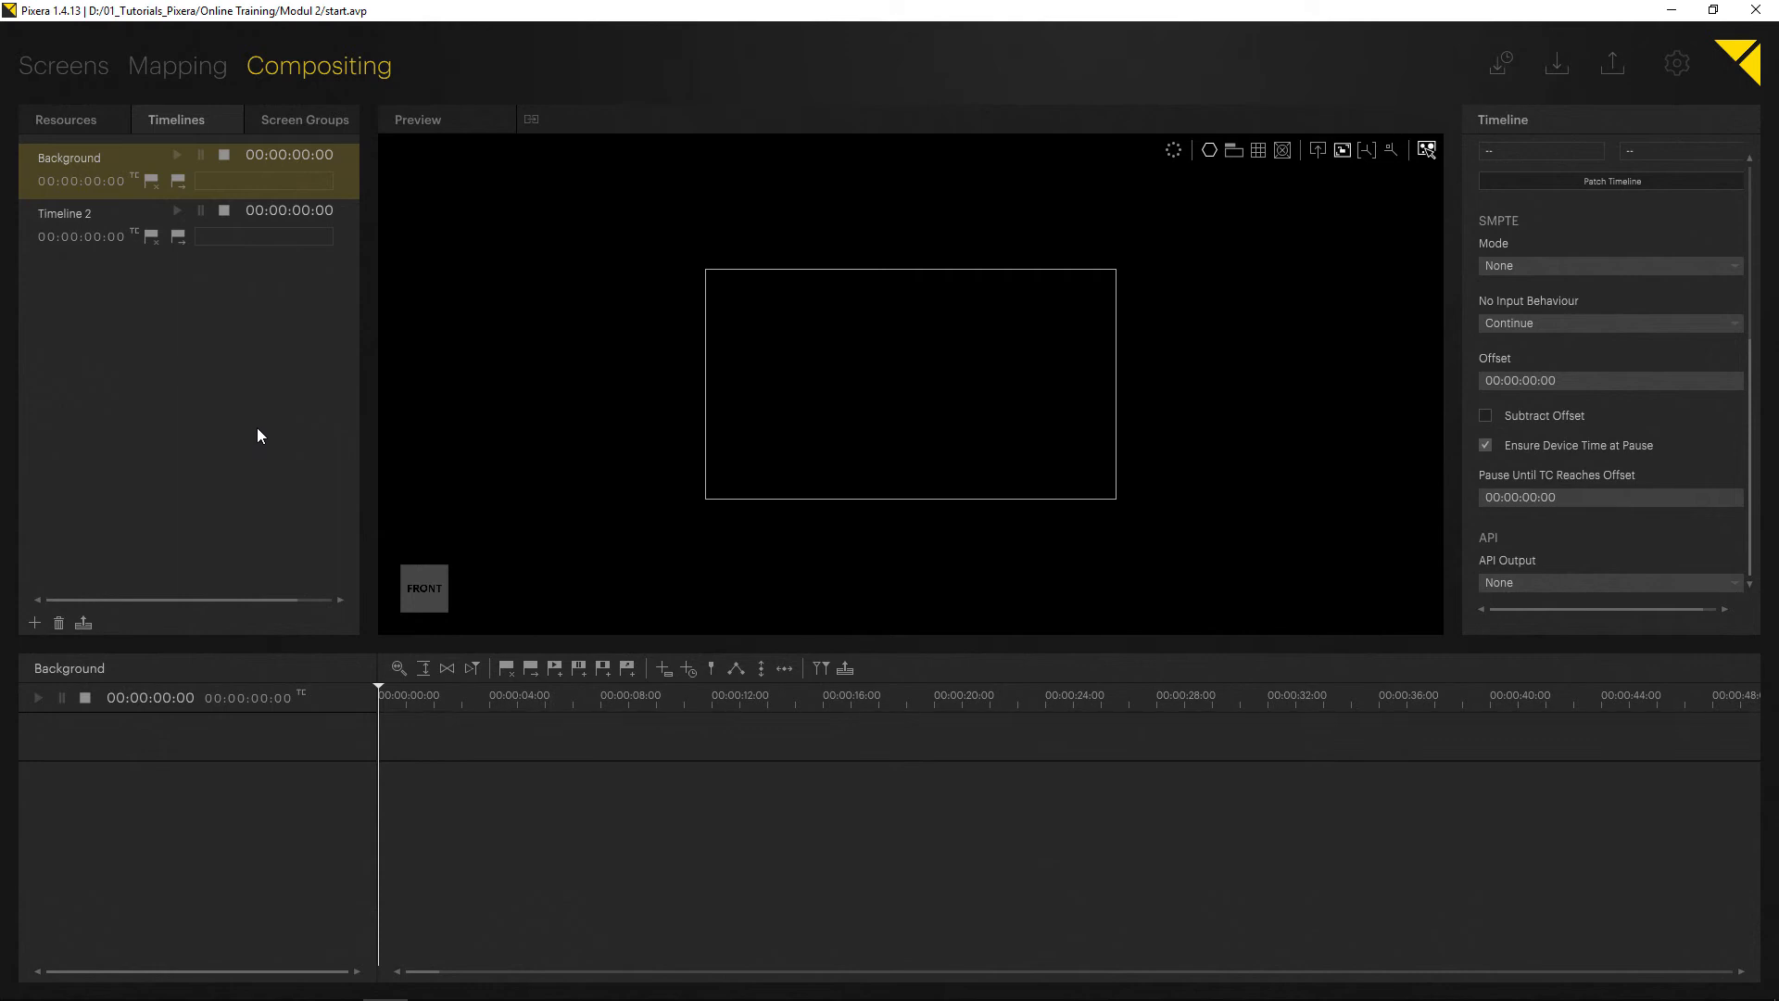
pyautogui.click(91, 127)
pyautogui.moveTo(67, 308); pyautogui.dragTo(866, 401)
pyautogui.press('space')
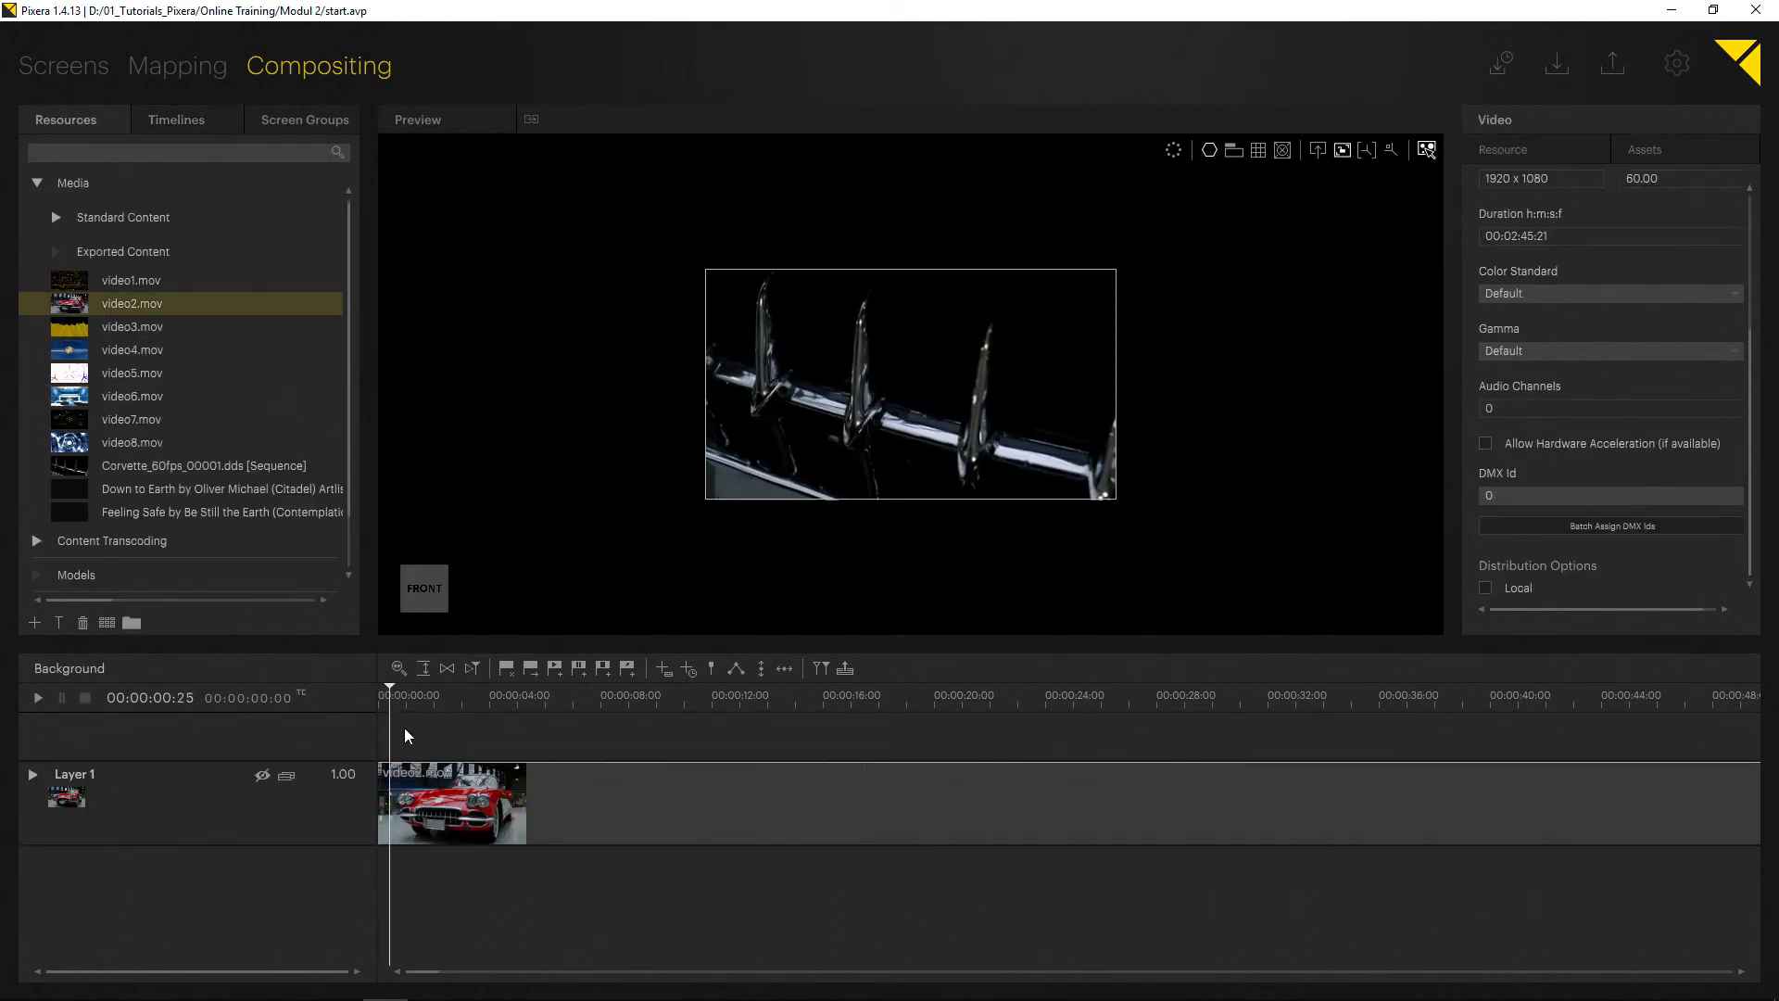
pyautogui.click(190, 69)
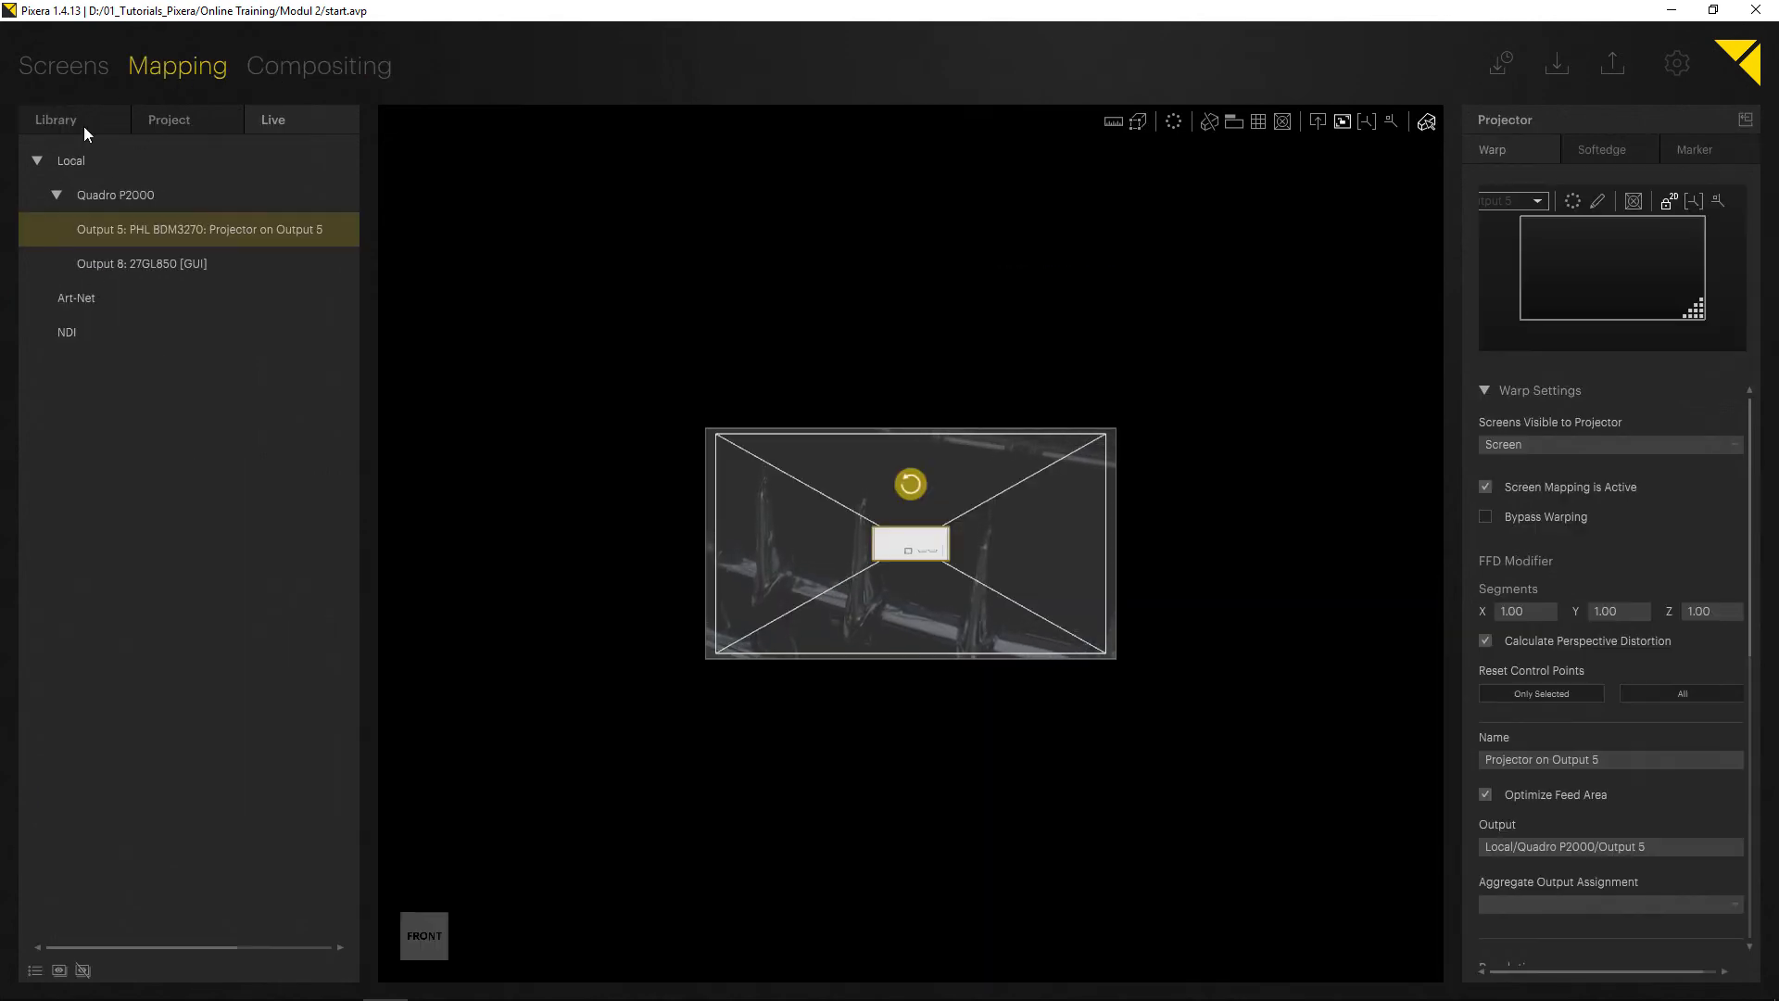
pyautogui.click(313, 64)
# - Open Timeline 2 and place video4.mov on it as a clip starting at 00:00:00:00
pyautogui.click(175, 121)
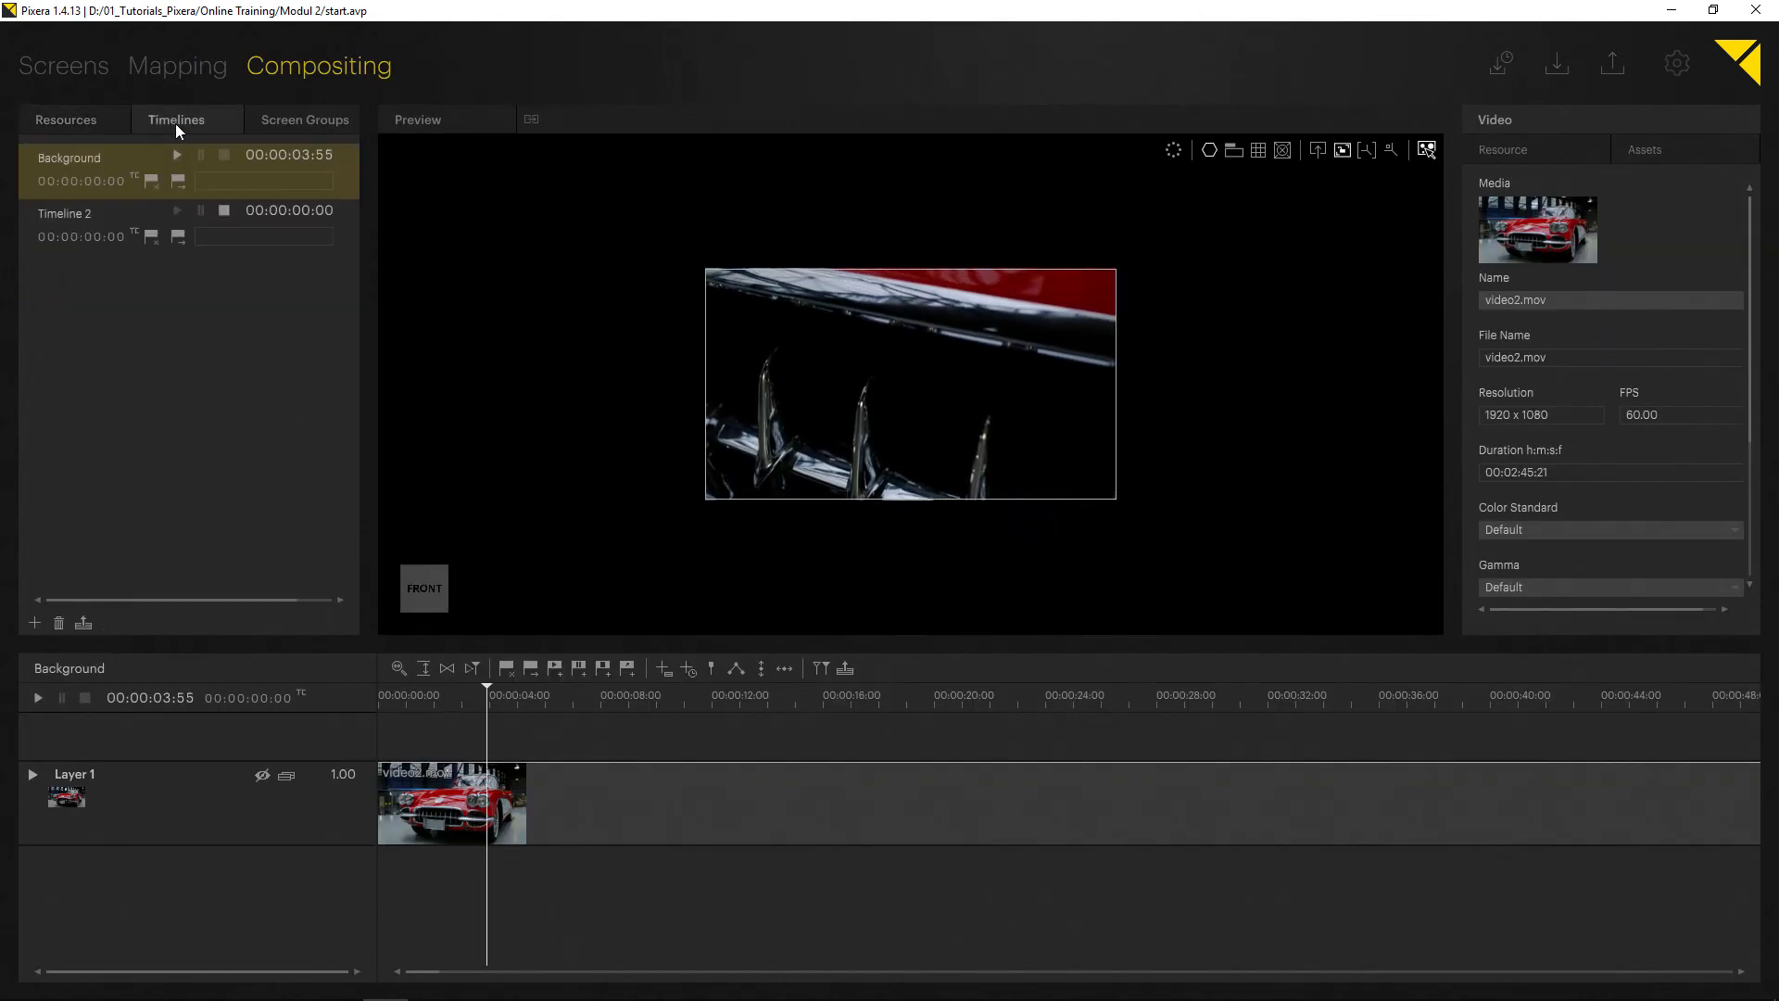
pyautogui.click(107, 227)
pyautogui.click(68, 118)
pyautogui.moveTo(133, 328); pyautogui.dragTo(491, 915)
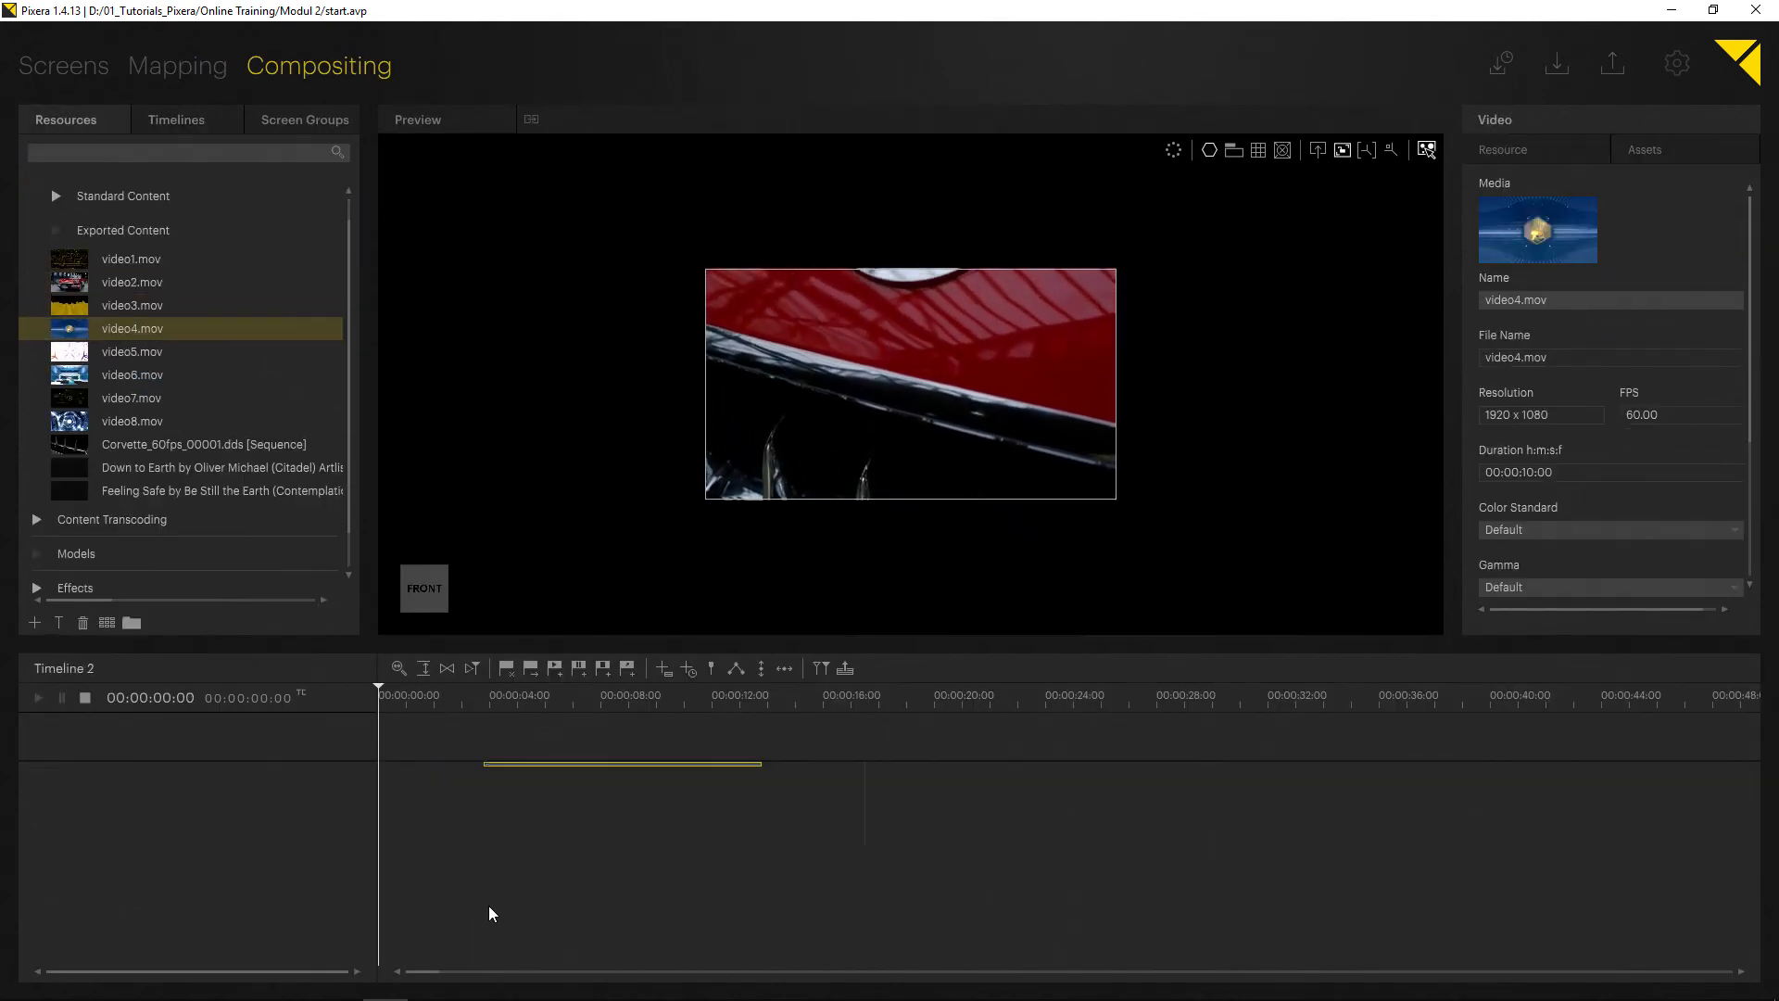
pyautogui.moveTo(552, 804); pyautogui.dragTo(443, 804)
# - Return Timeline 2's playhead to the start and play it while Background is running
pyautogui.click(461, 699)
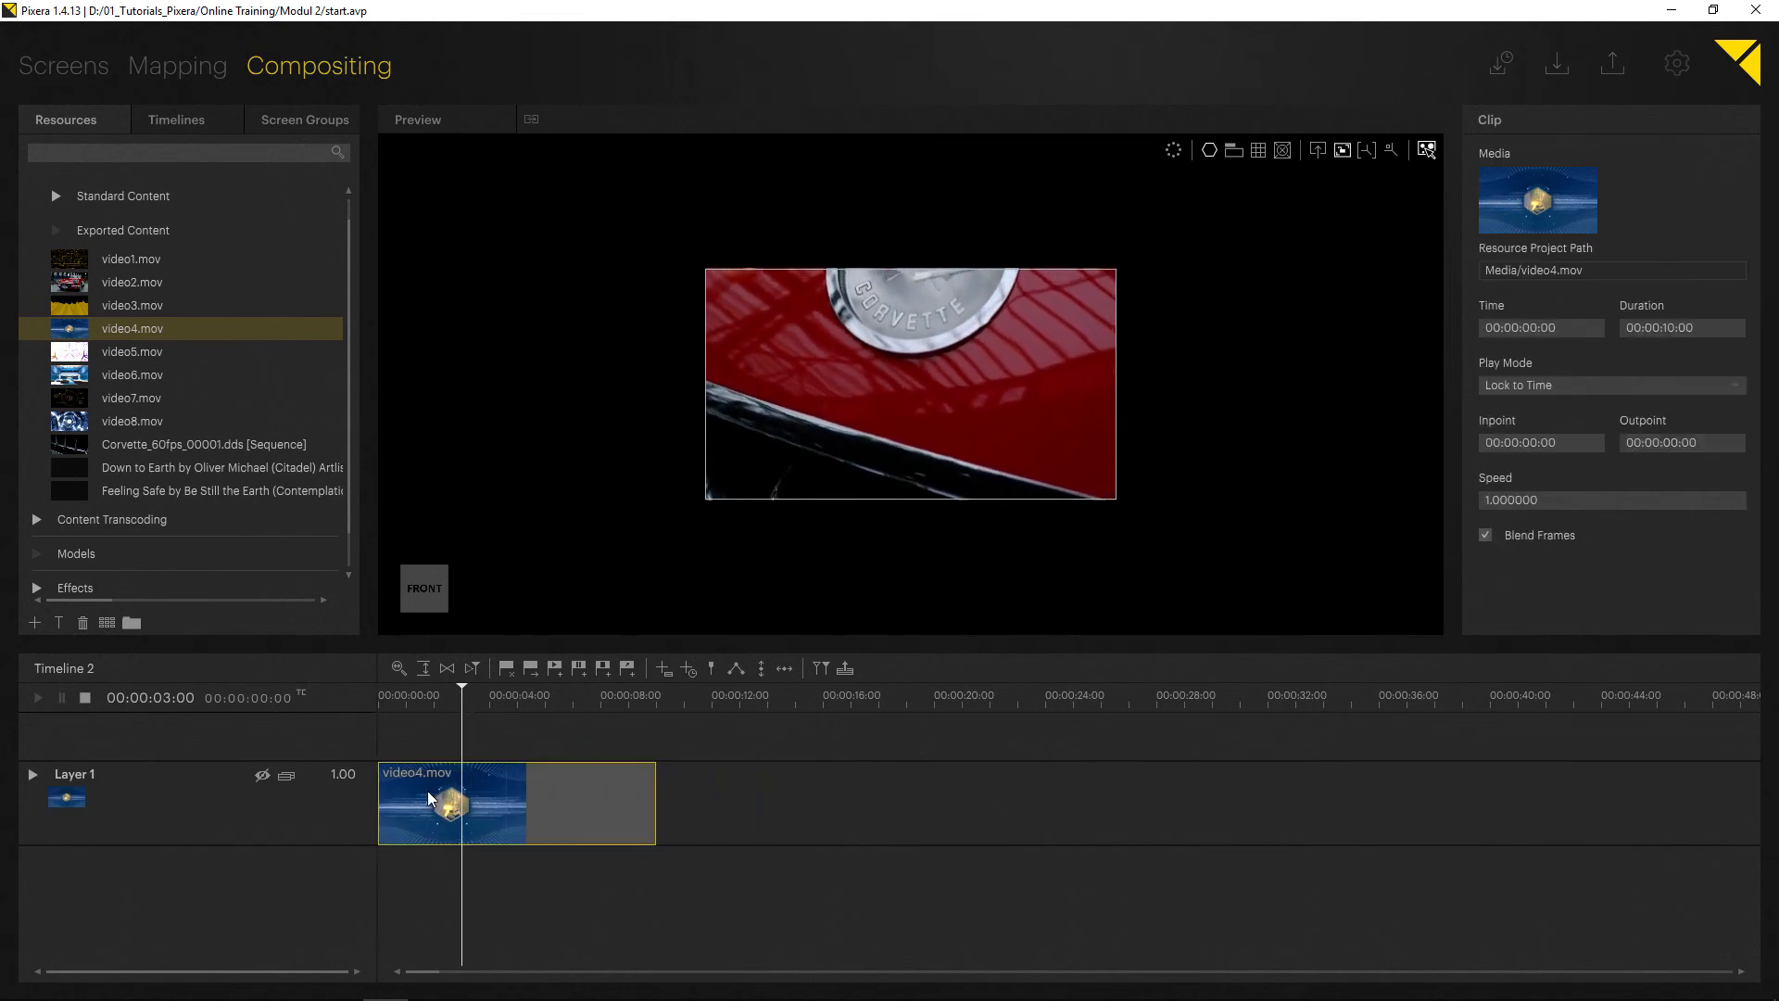
pyautogui.click(175, 119)
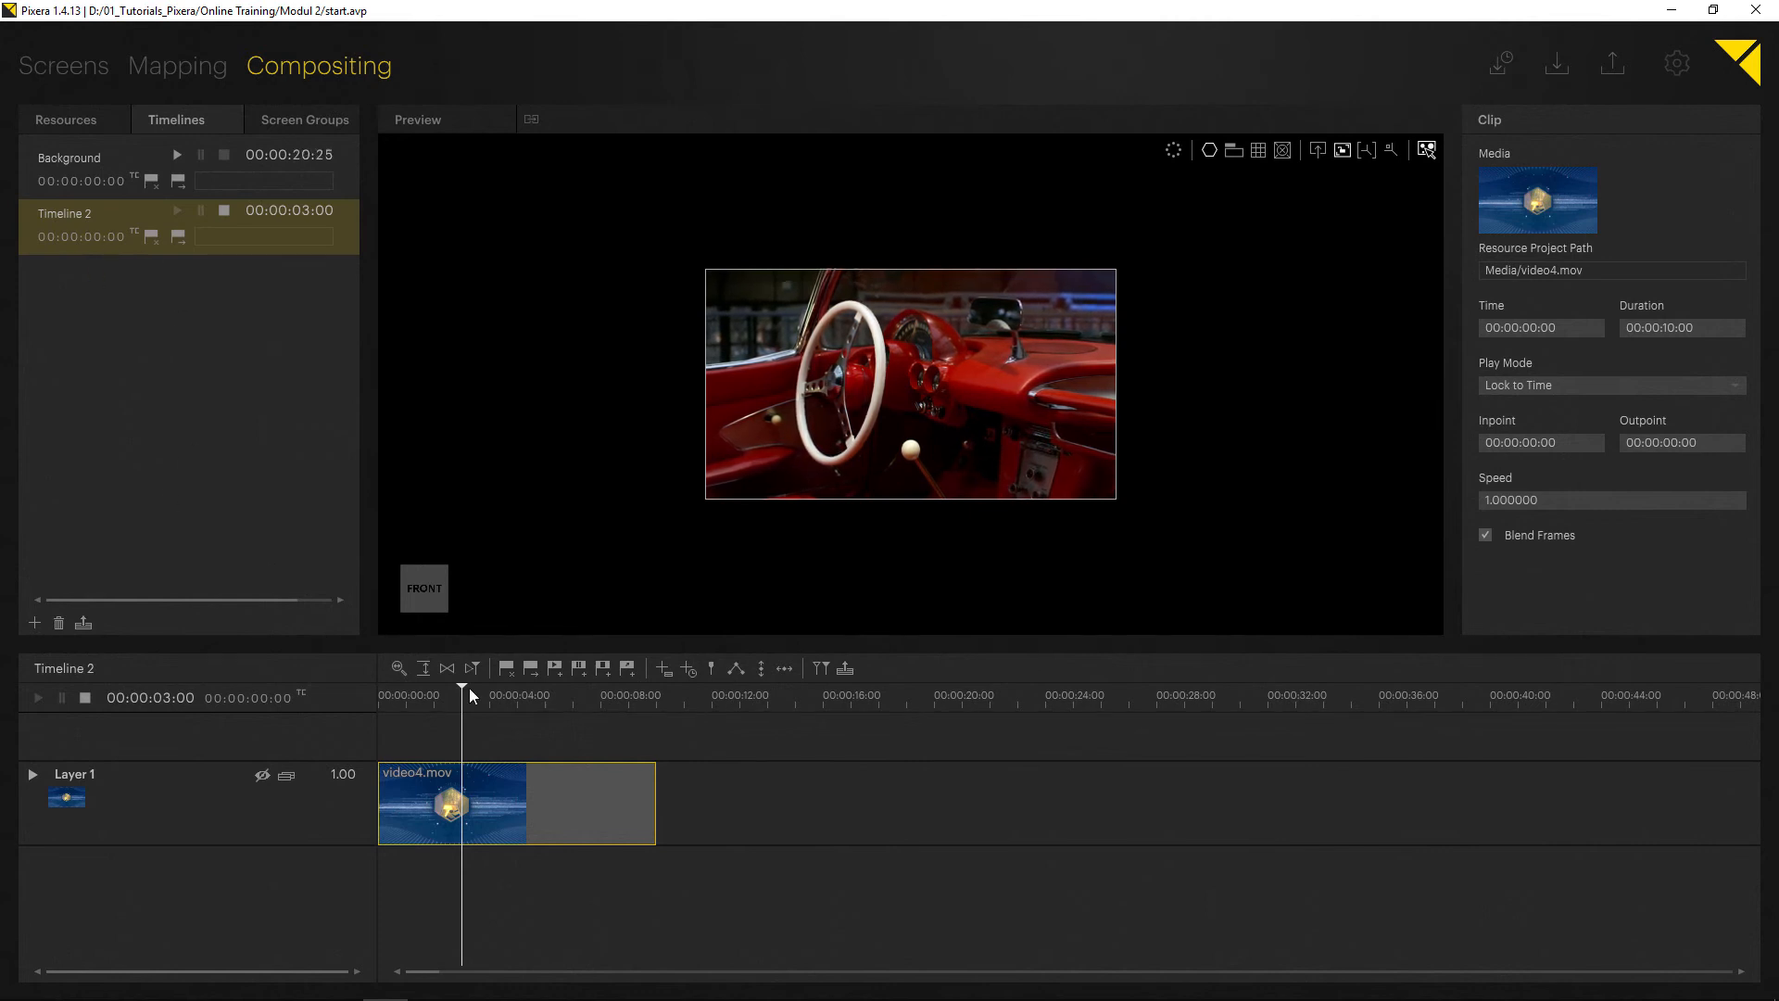
pyautogui.moveTo(463, 688); pyautogui.dragTo(326, 693)
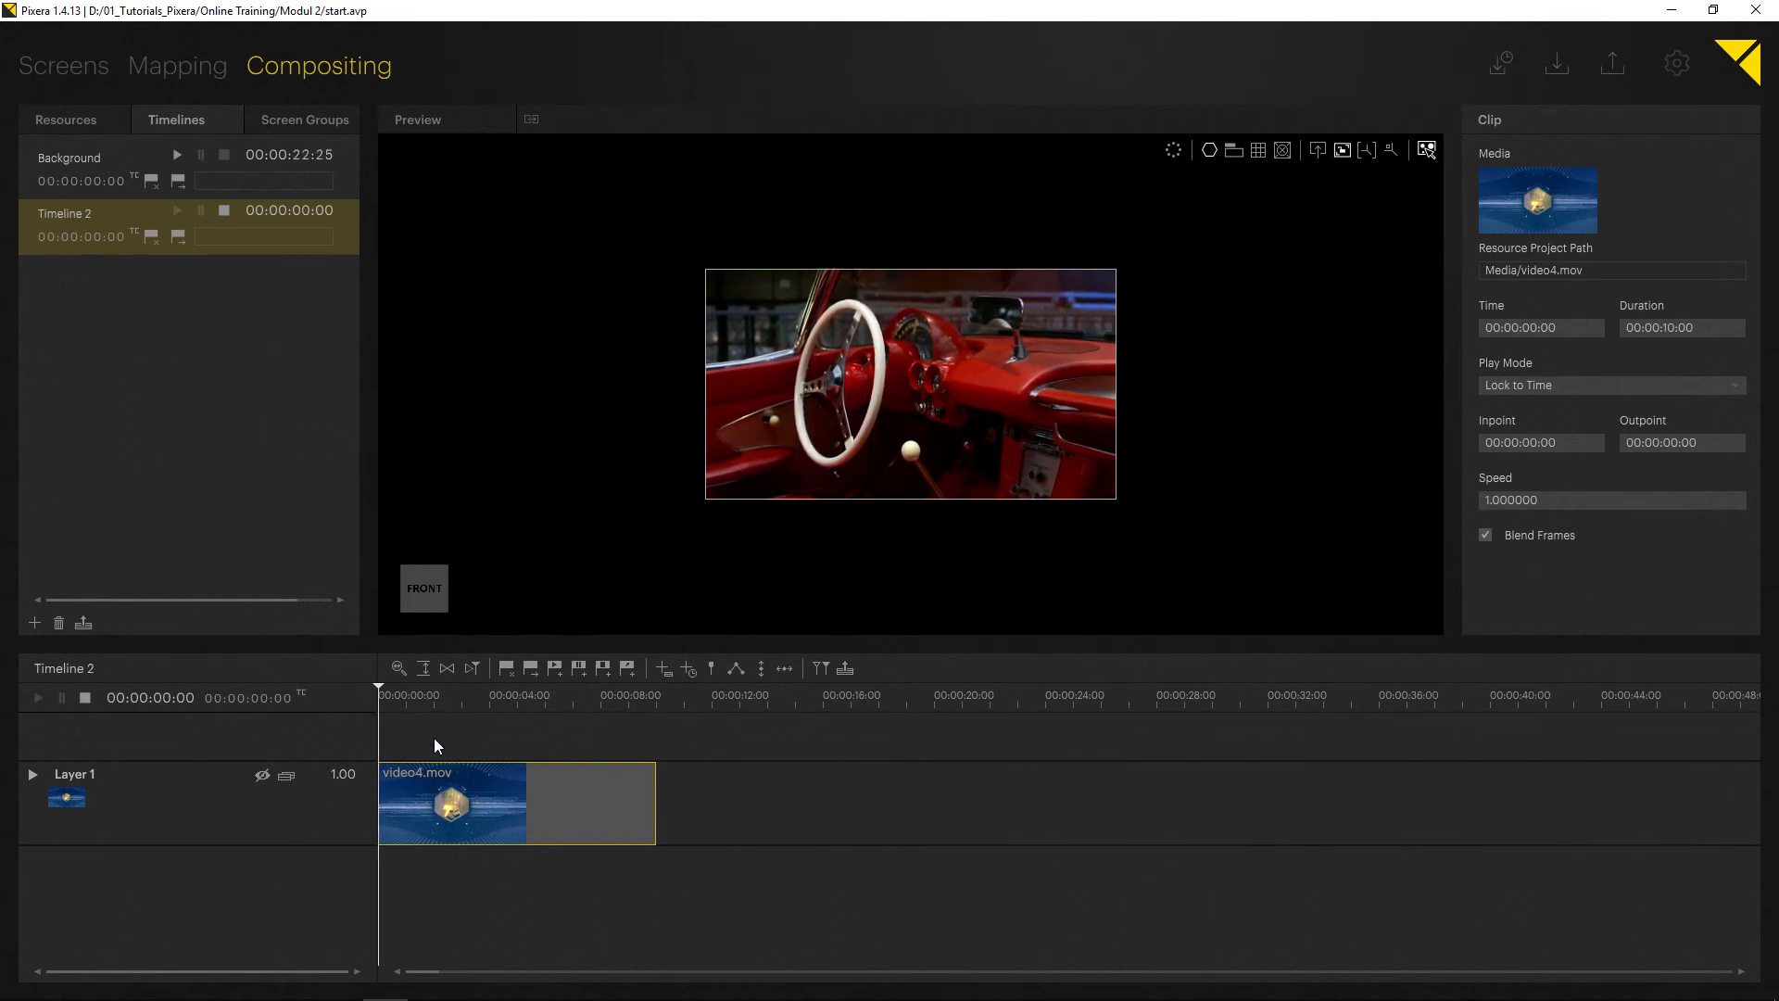
pyautogui.press('space')
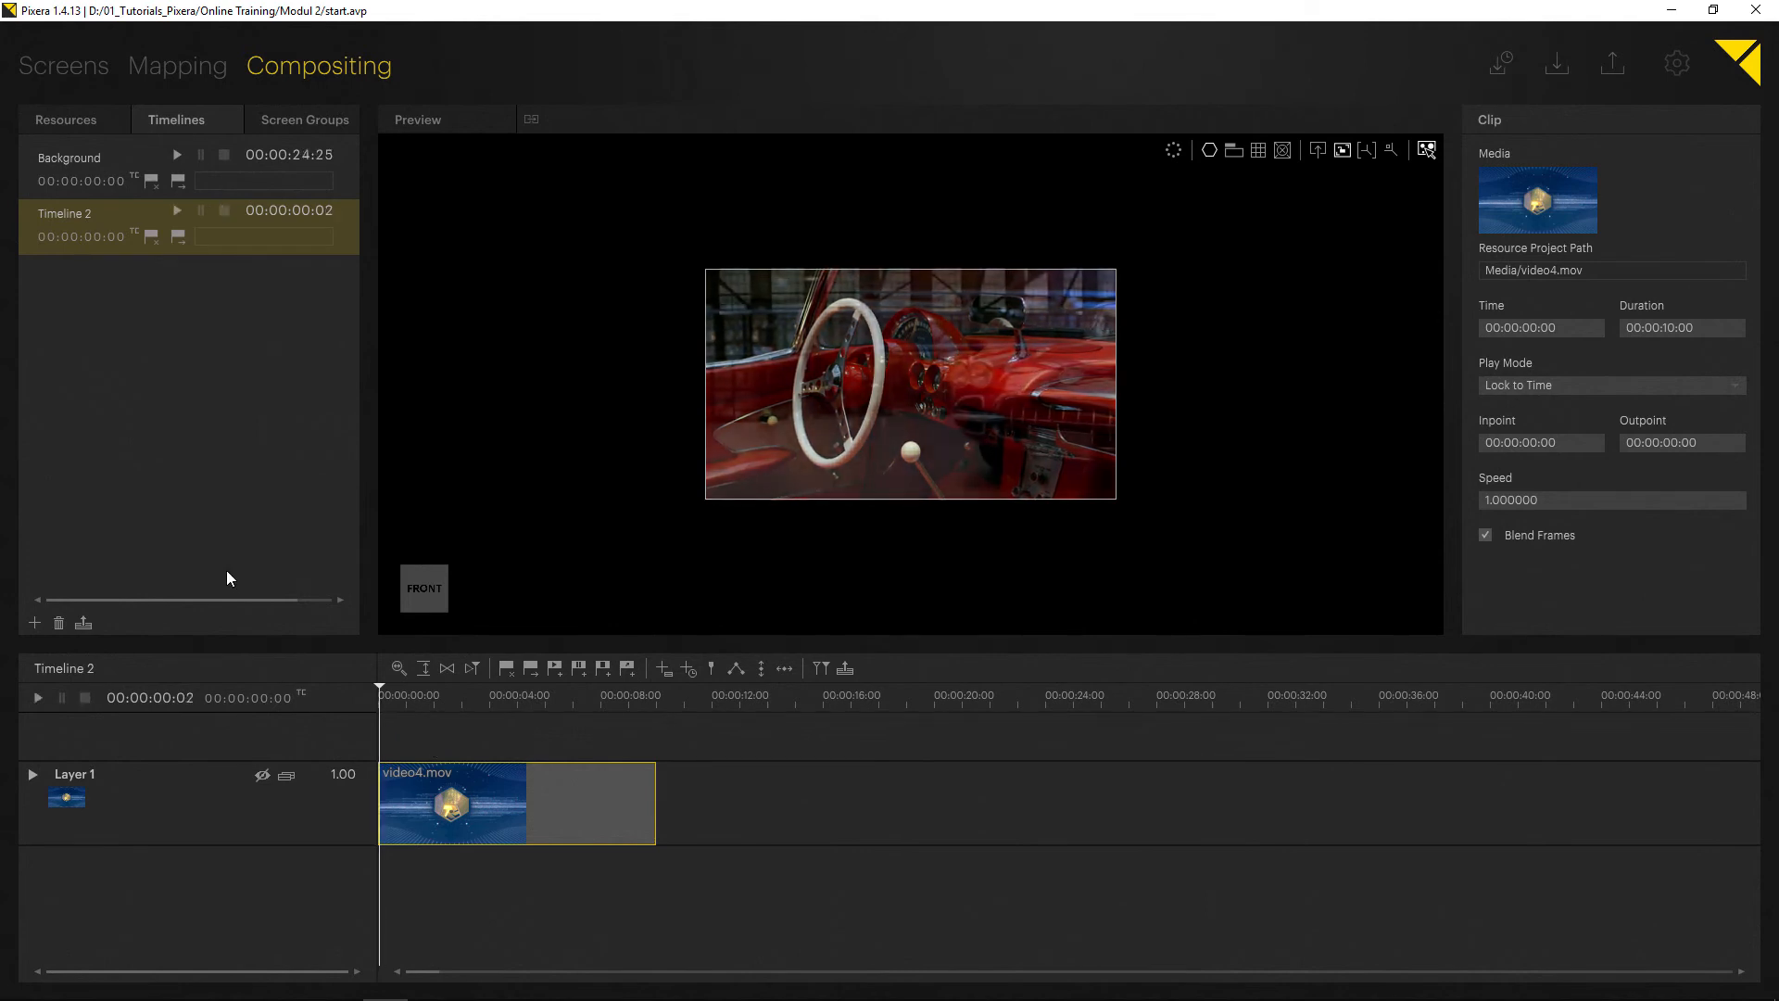
# - Reorder the timelines so Timeline 2 ends above Background, and extend the video4.mov clip to a duration of about 00:00:33:50
pyautogui.moveTo(67, 214); pyautogui.dragTo(70, 146)
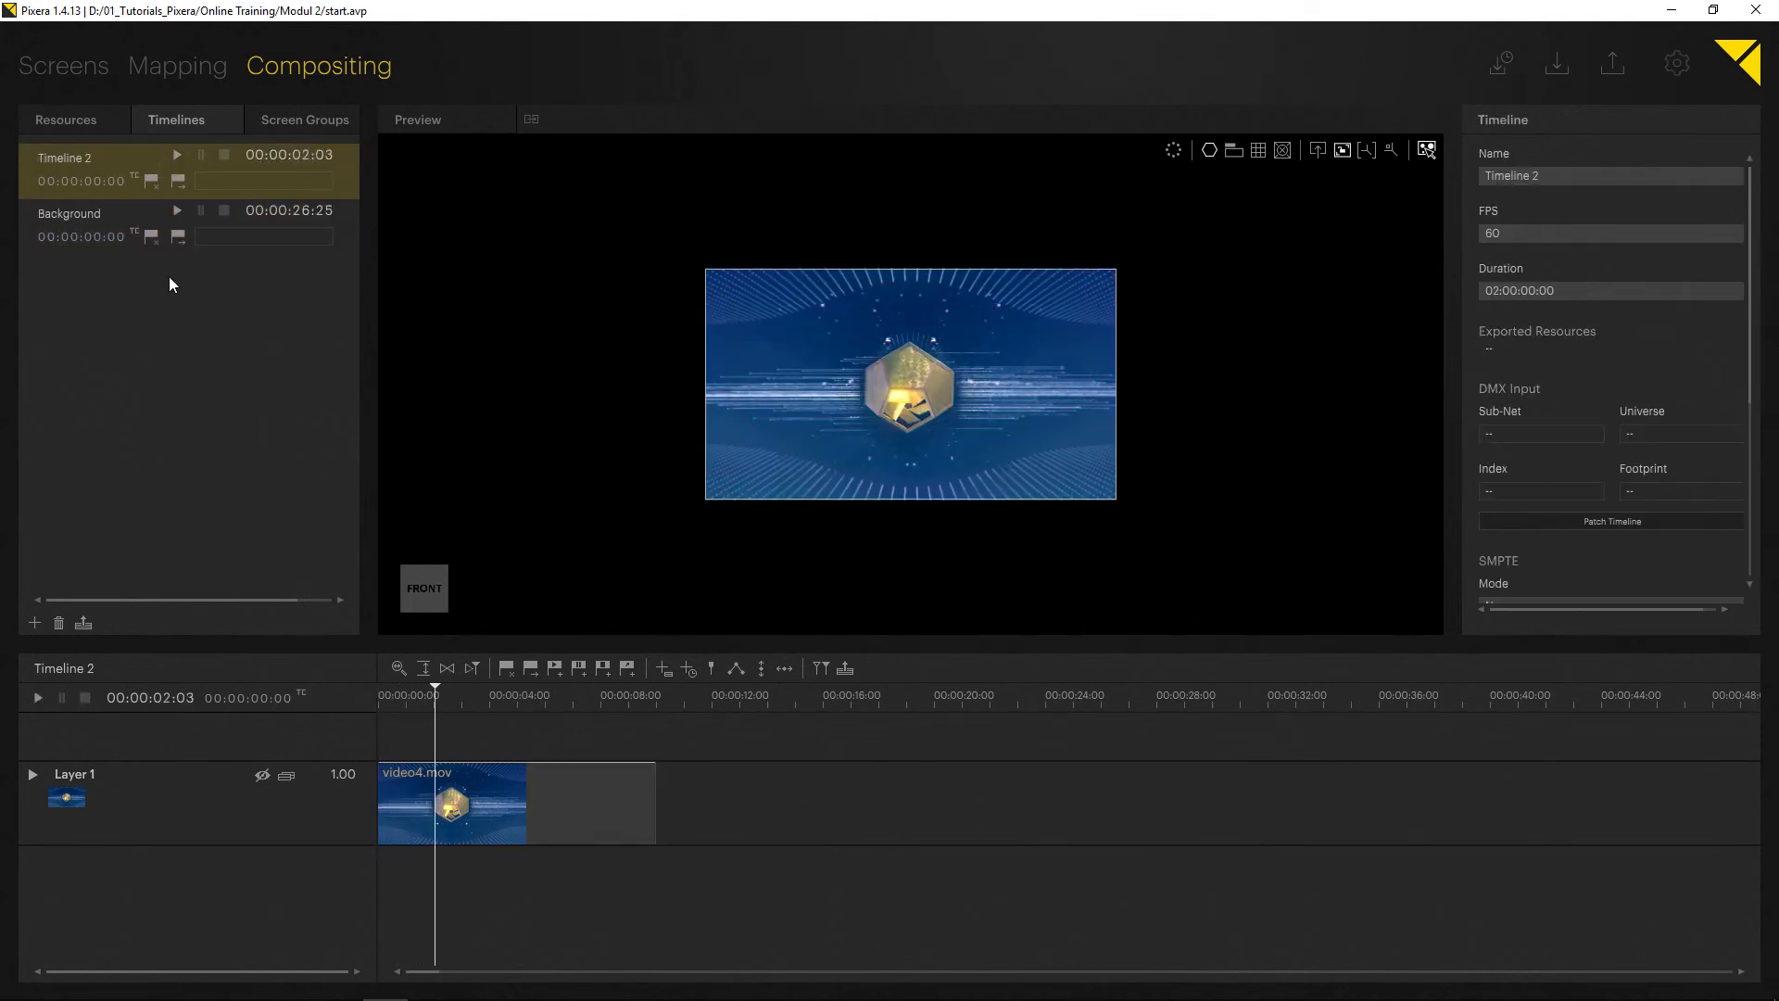
pyautogui.doubleClick(653, 787)
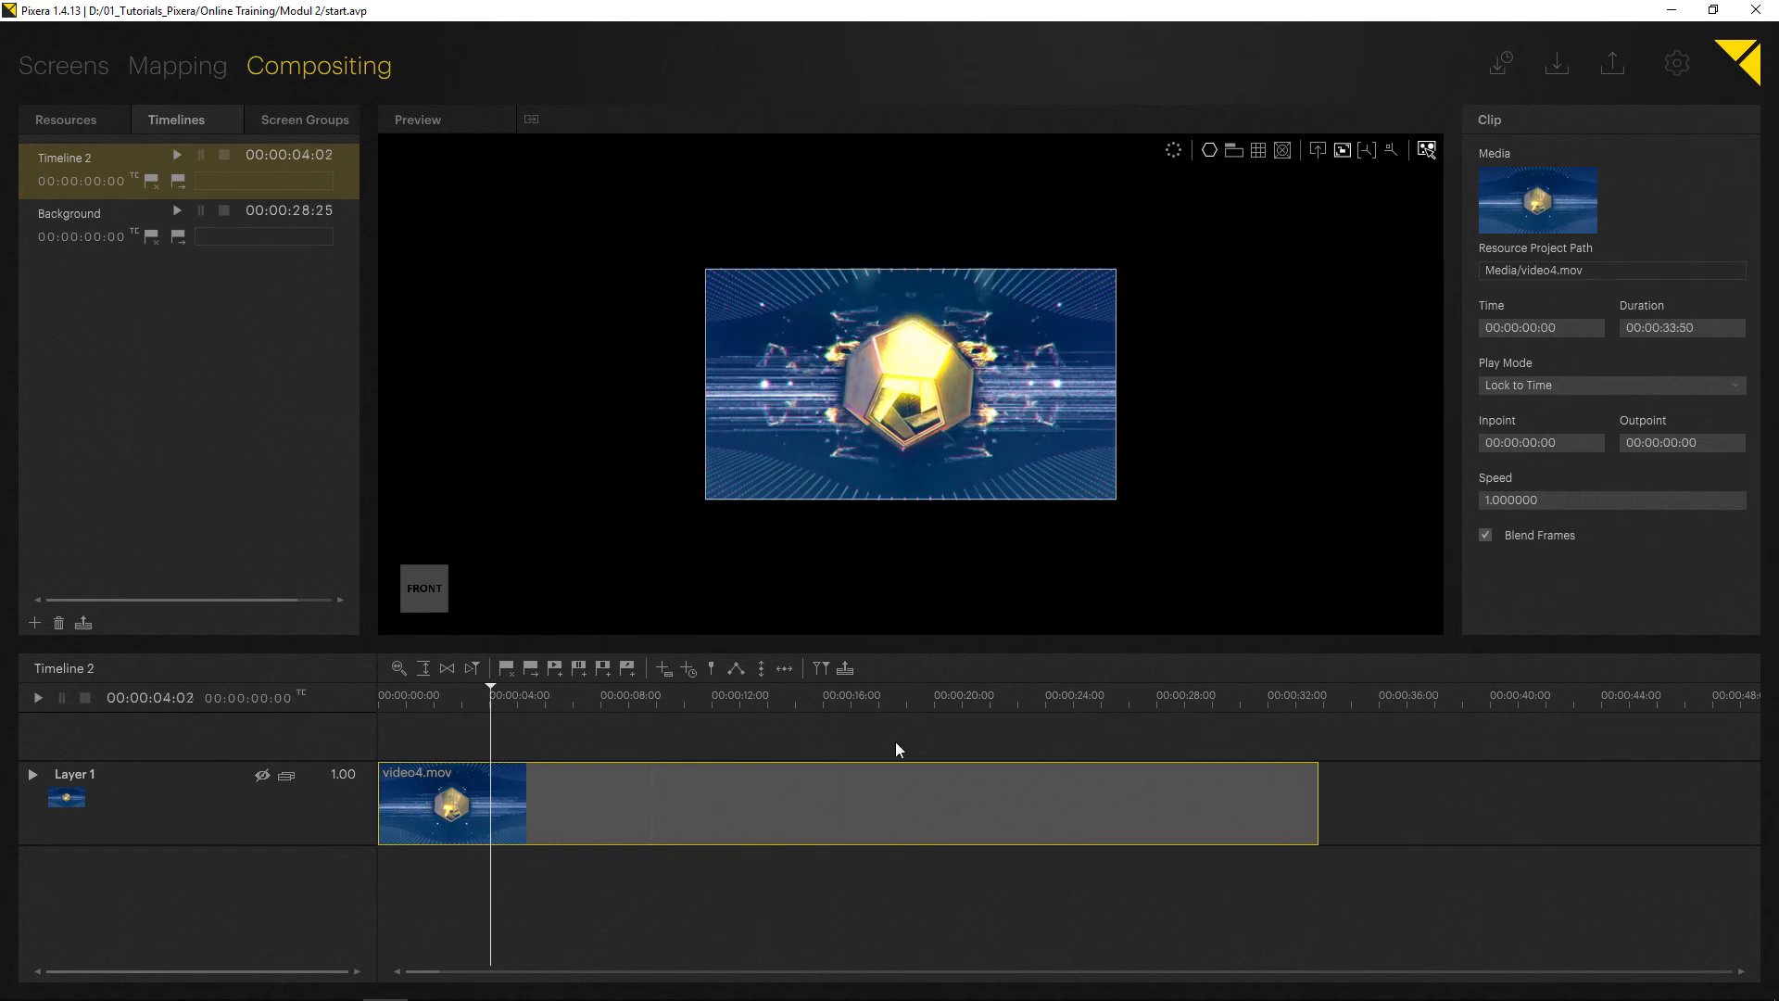
pyautogui.moveTo(99, 163); pyautogui.dragTo(108, 261)
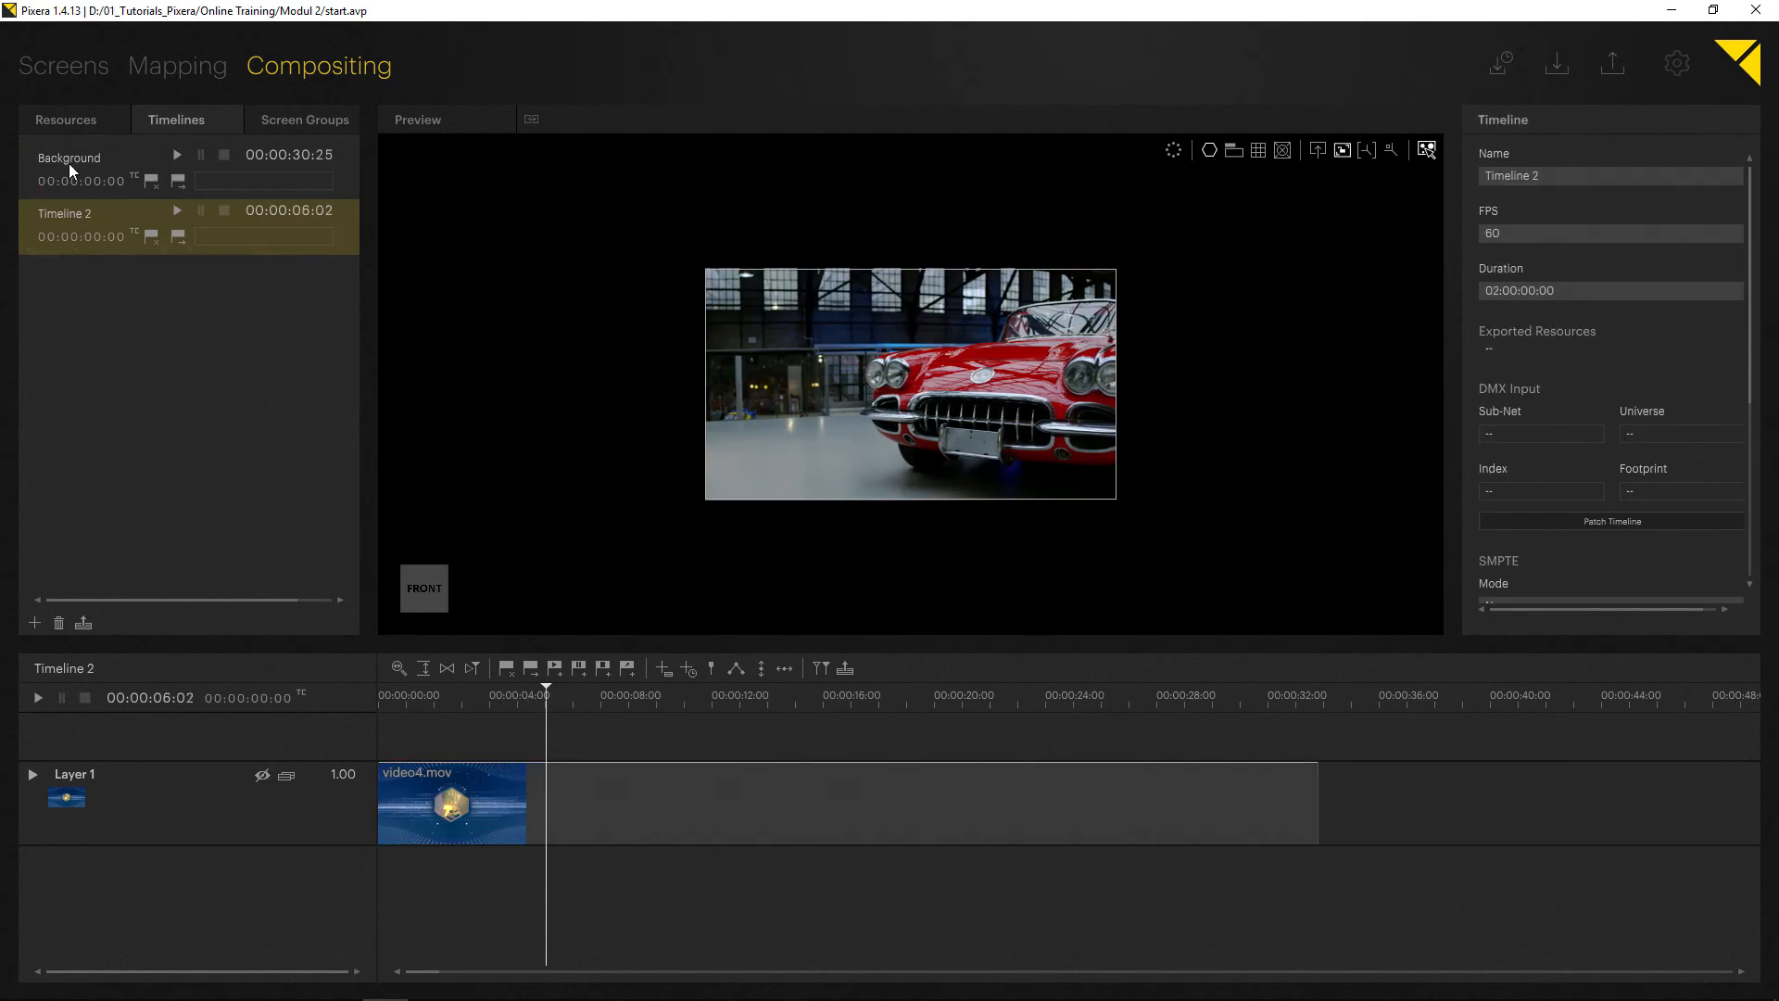
pyautogui.moveTo(81, 153); pyautogui.dragTo(104, 252)
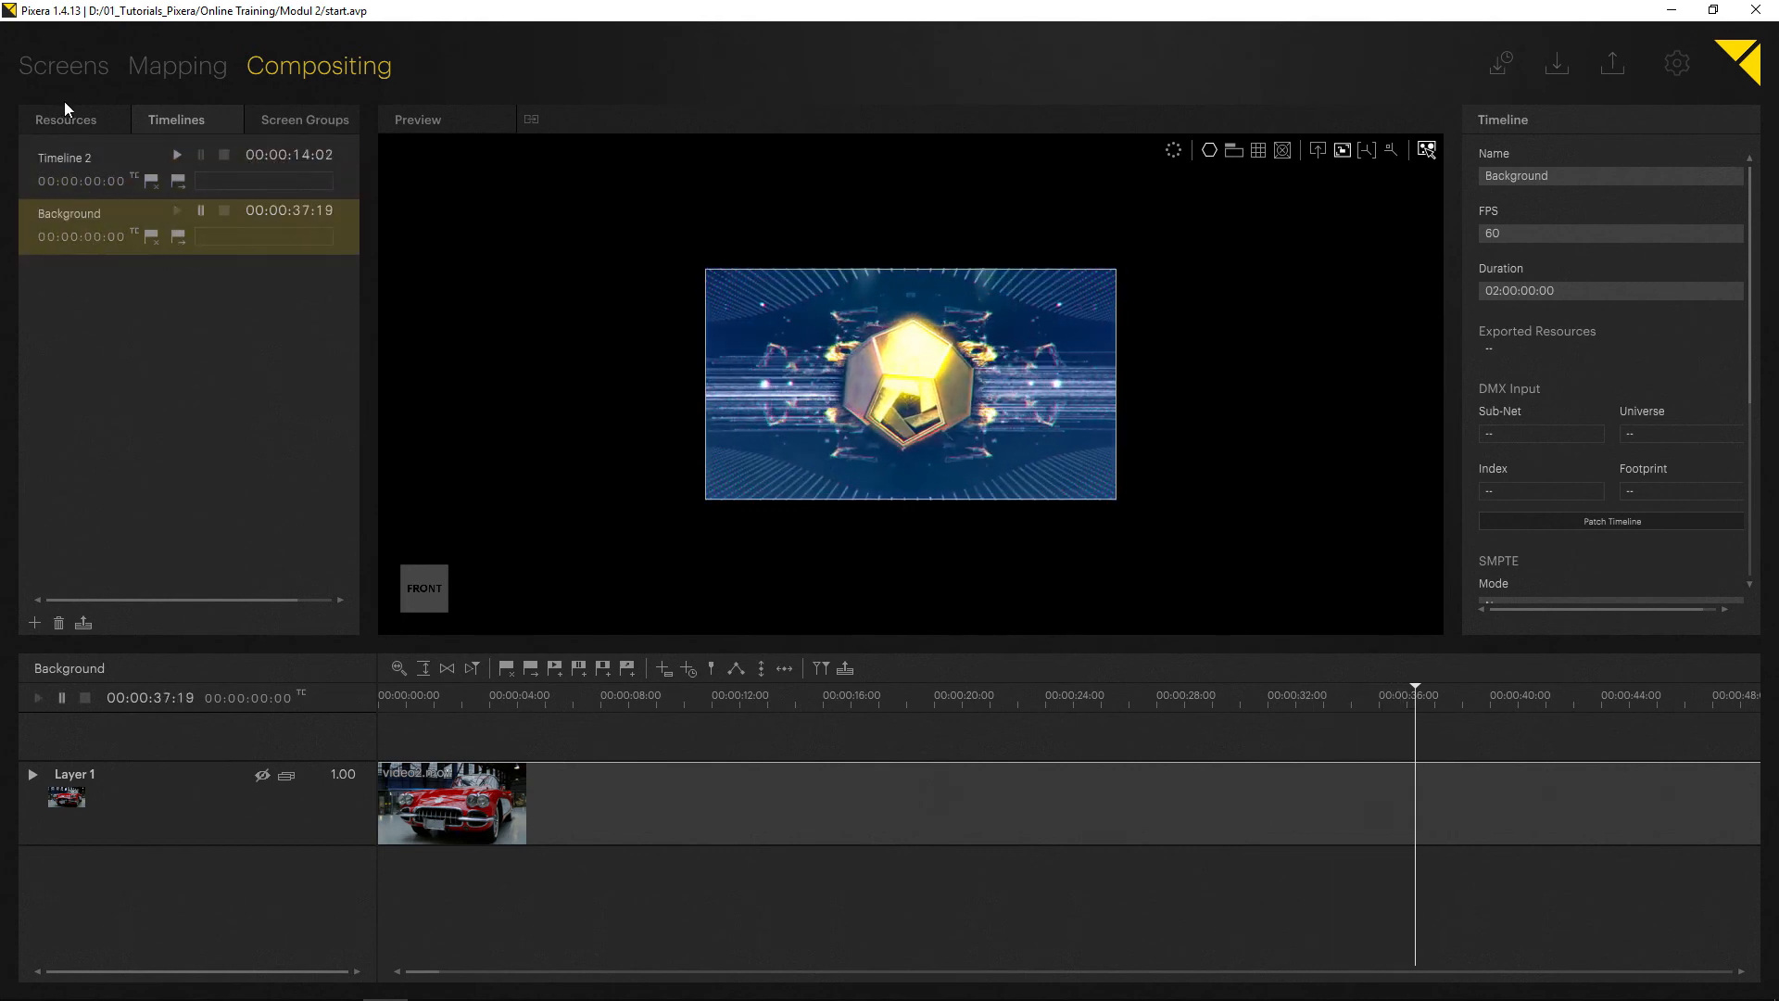
# - Select Timeline 2 and pause it with its playhead at about 00:00:02:20
pyautogui.click(109, 181)
pyautogui.click(447, 695)
pyautogui.click(174, 155)
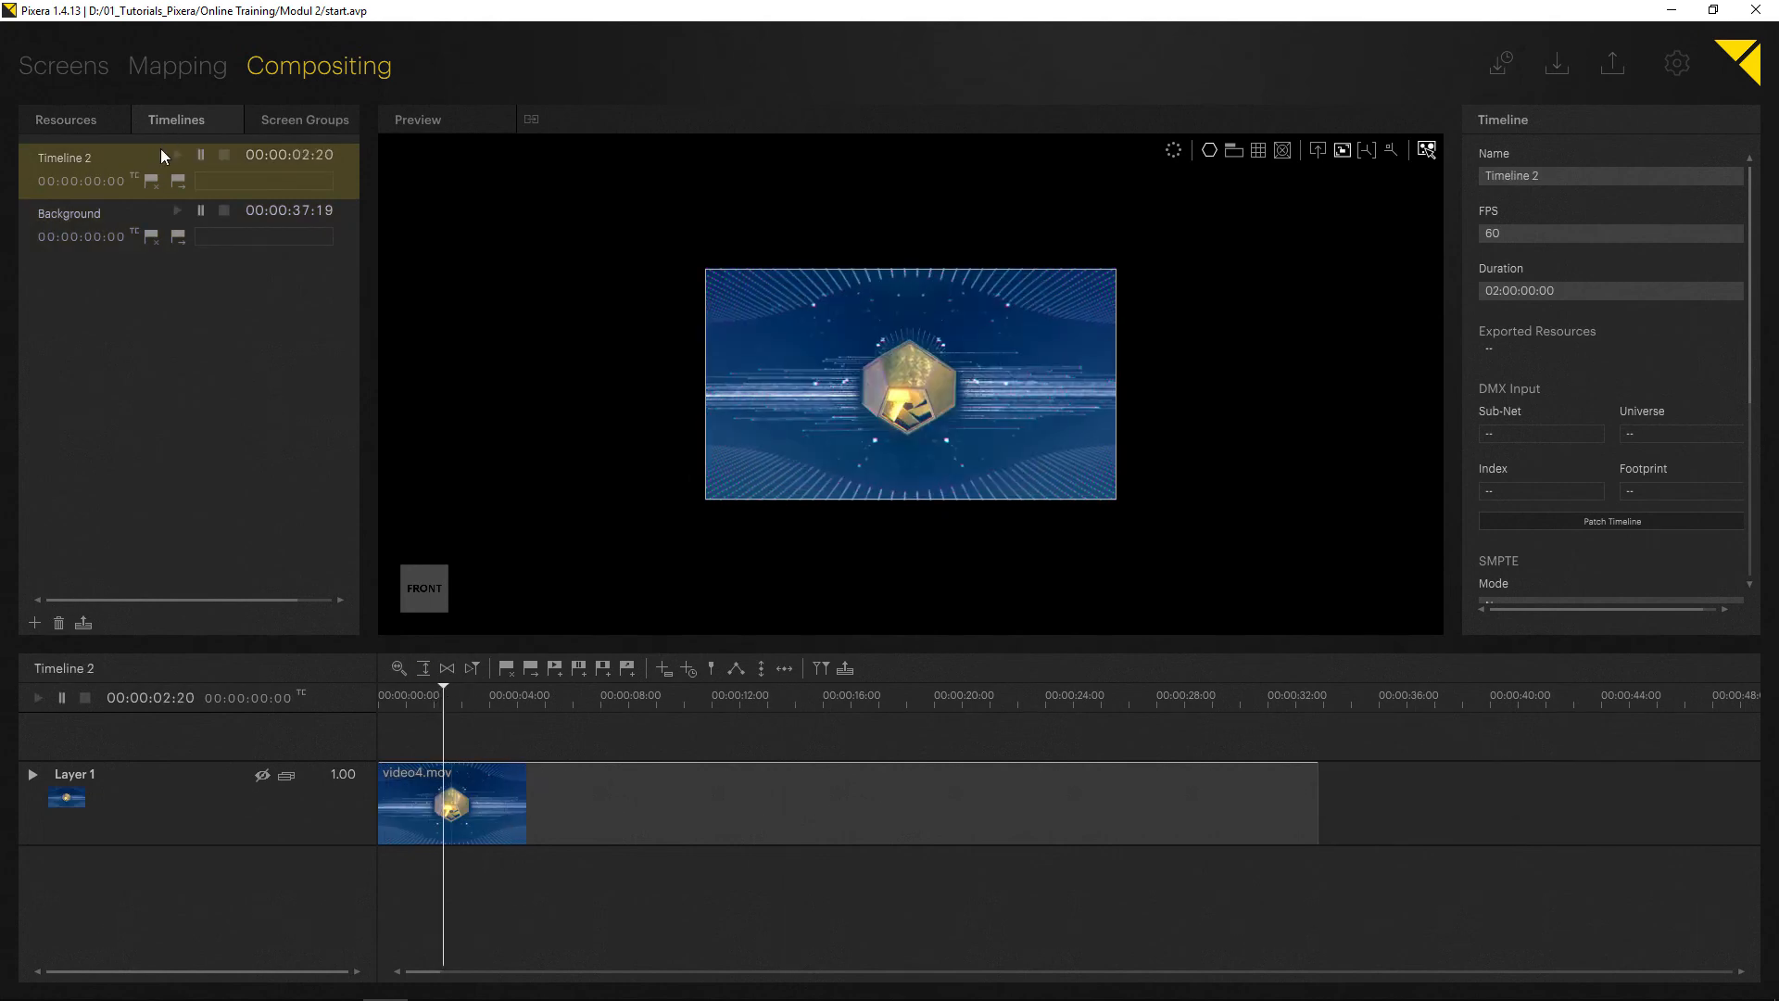
# - Rename Timeline 2 as Frot
pyautogui.click(1542, 176)
pyautogui.write('Frot')
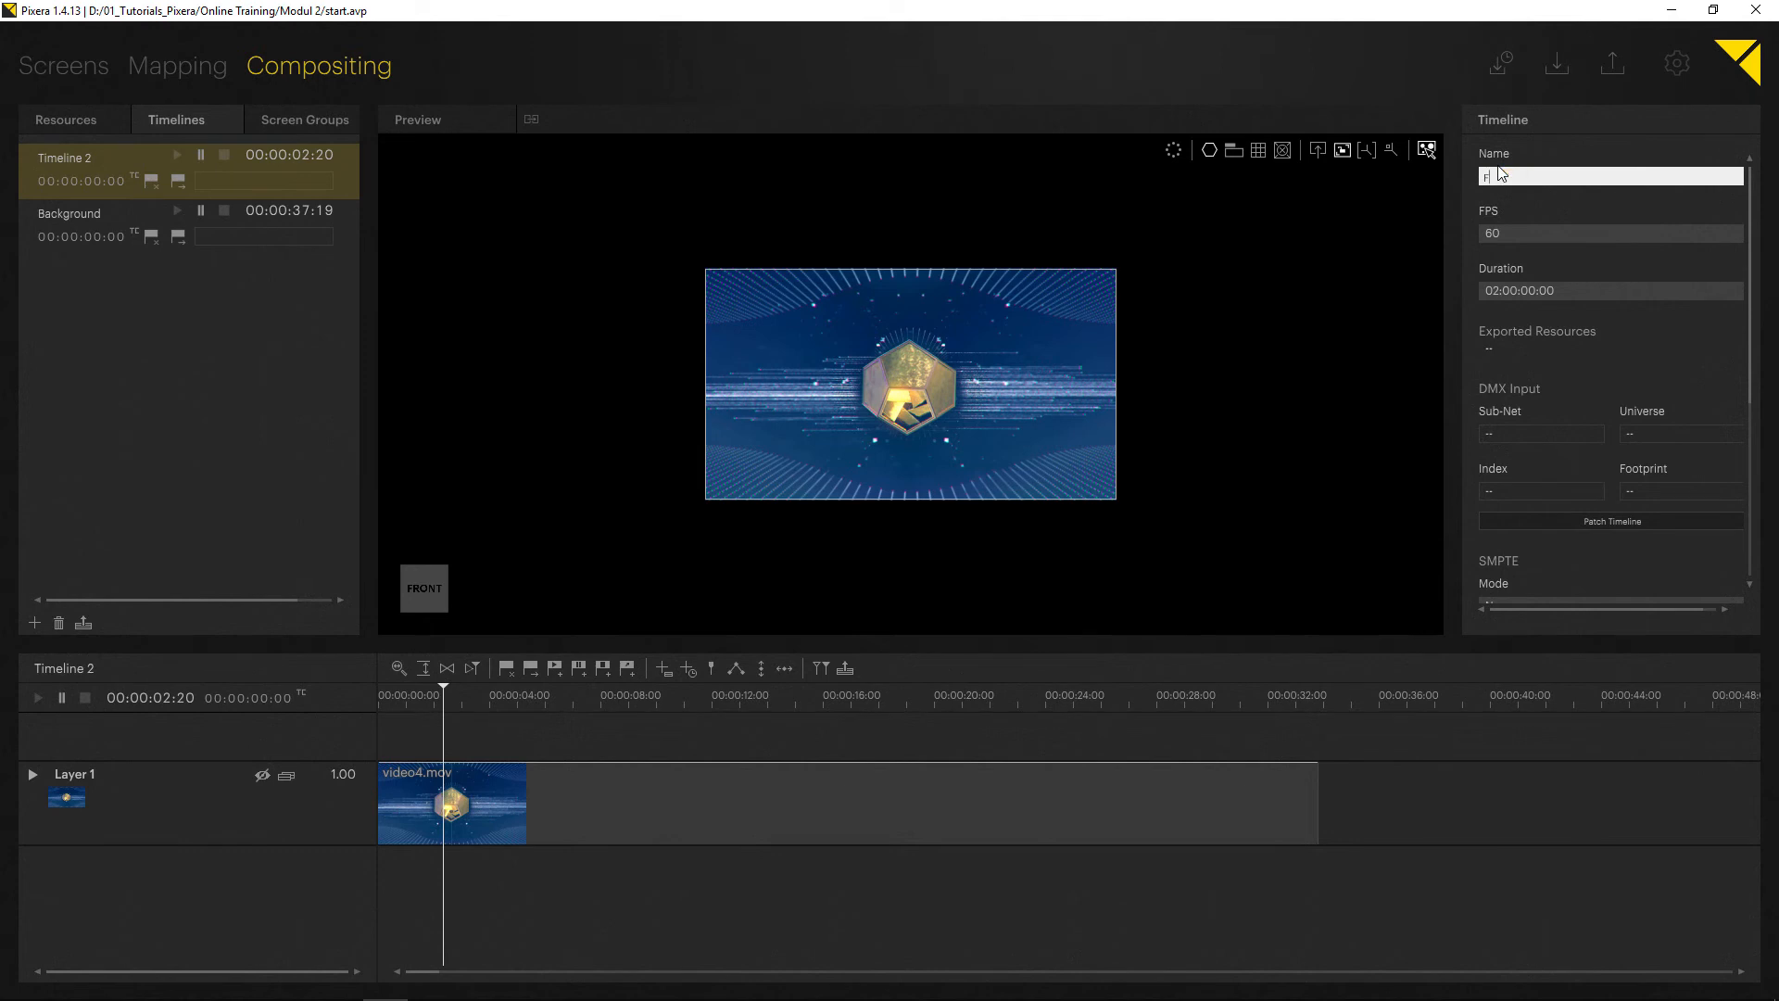
pyautogui.press('Return')
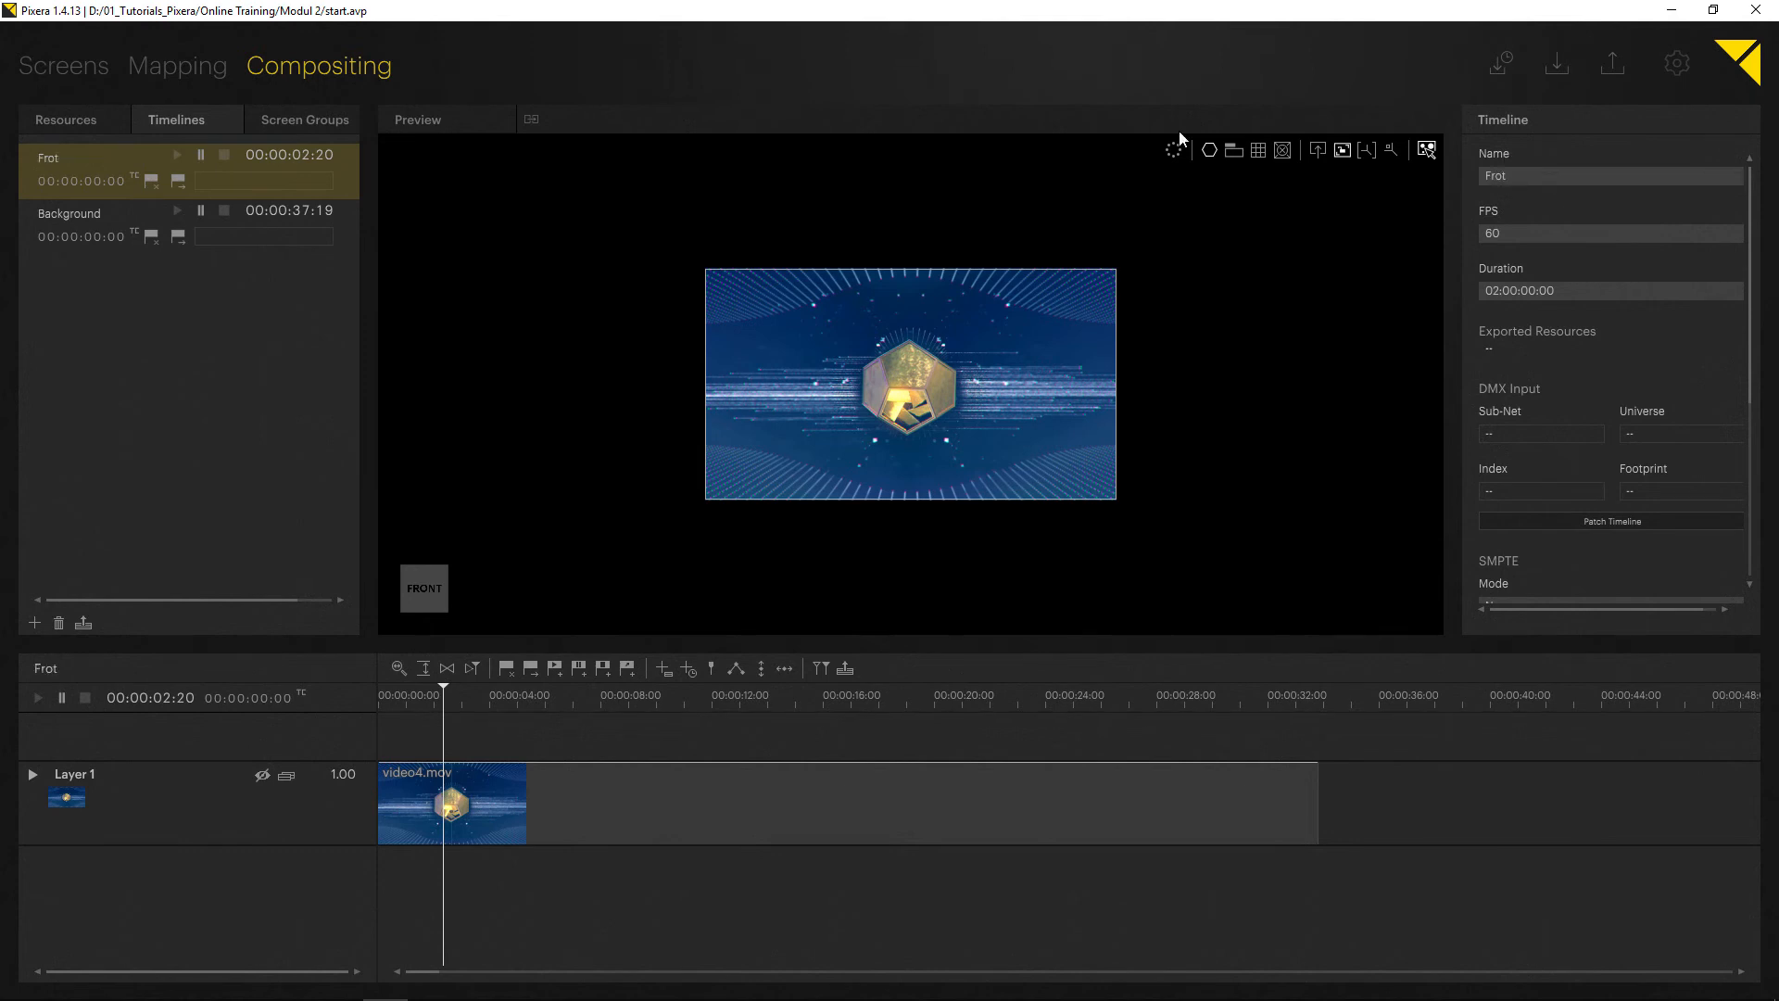
# - Scale the video4.mov layer to about 748 x 421 and place it in the screen's lower-left corner at about X -576, Y -334
pyautogui.moveTo(793, 340); pyautogui.dragTo(854, 371)
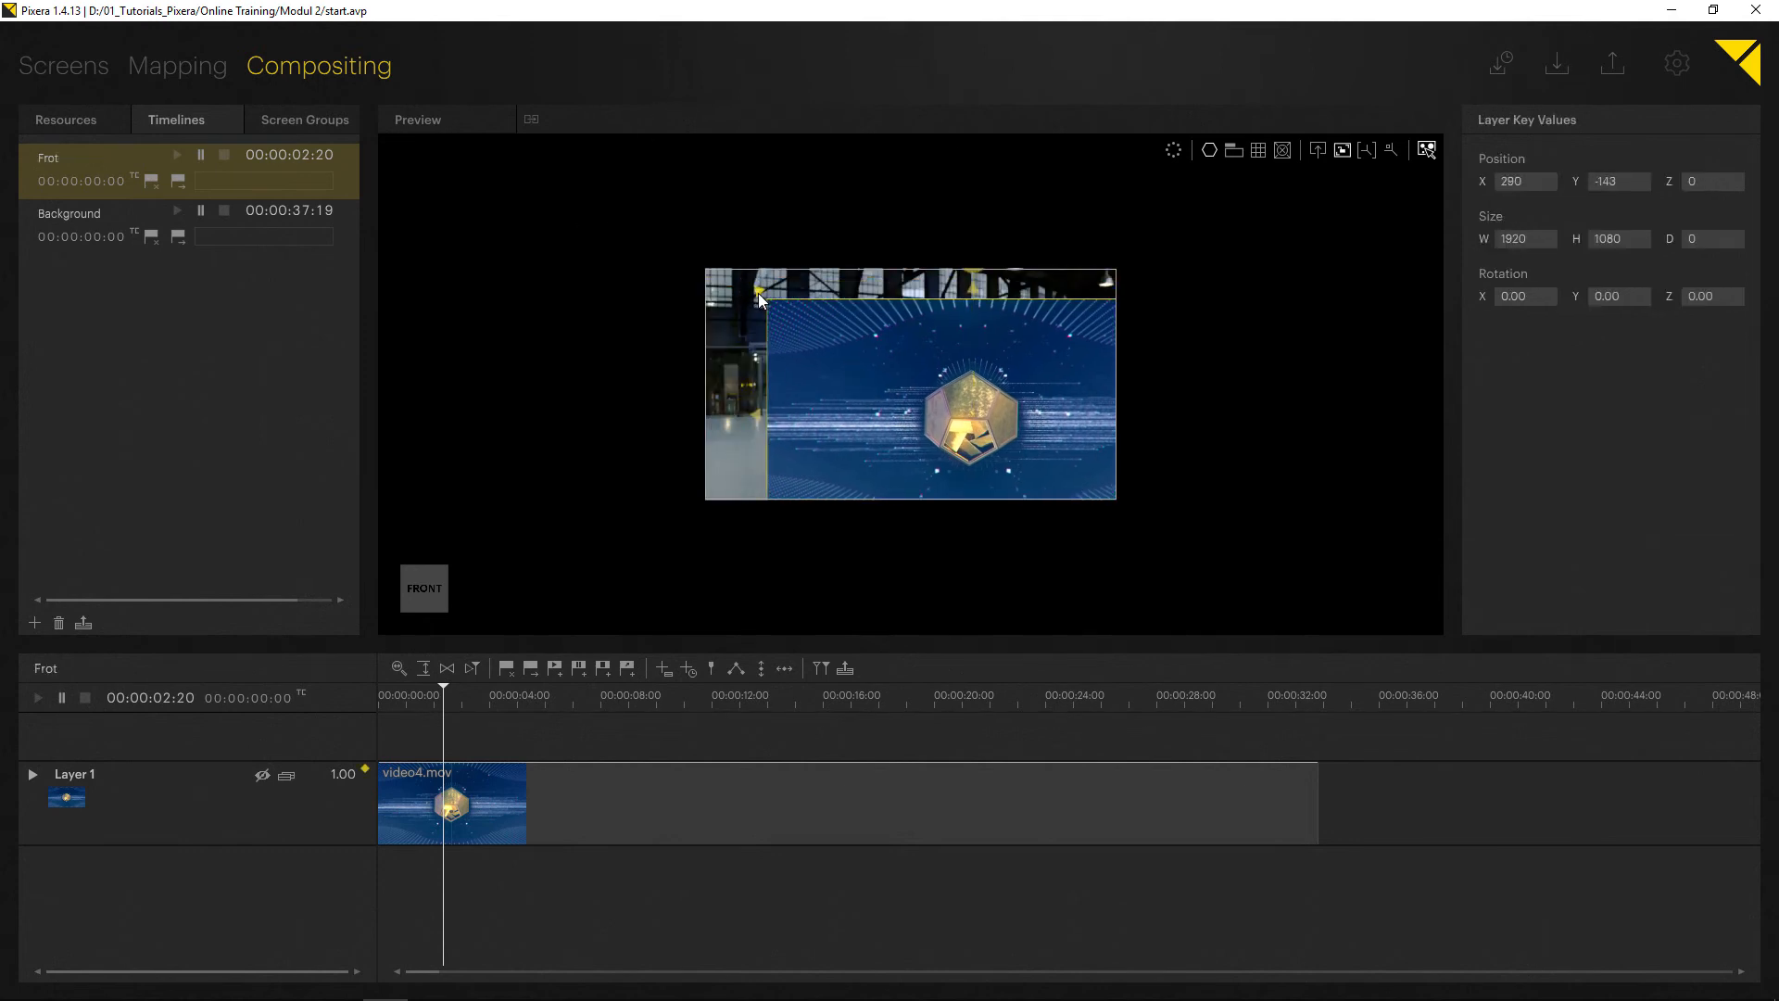
pyautogui.moveTo(758, 293); pyautogui.dragTo(742, 437)
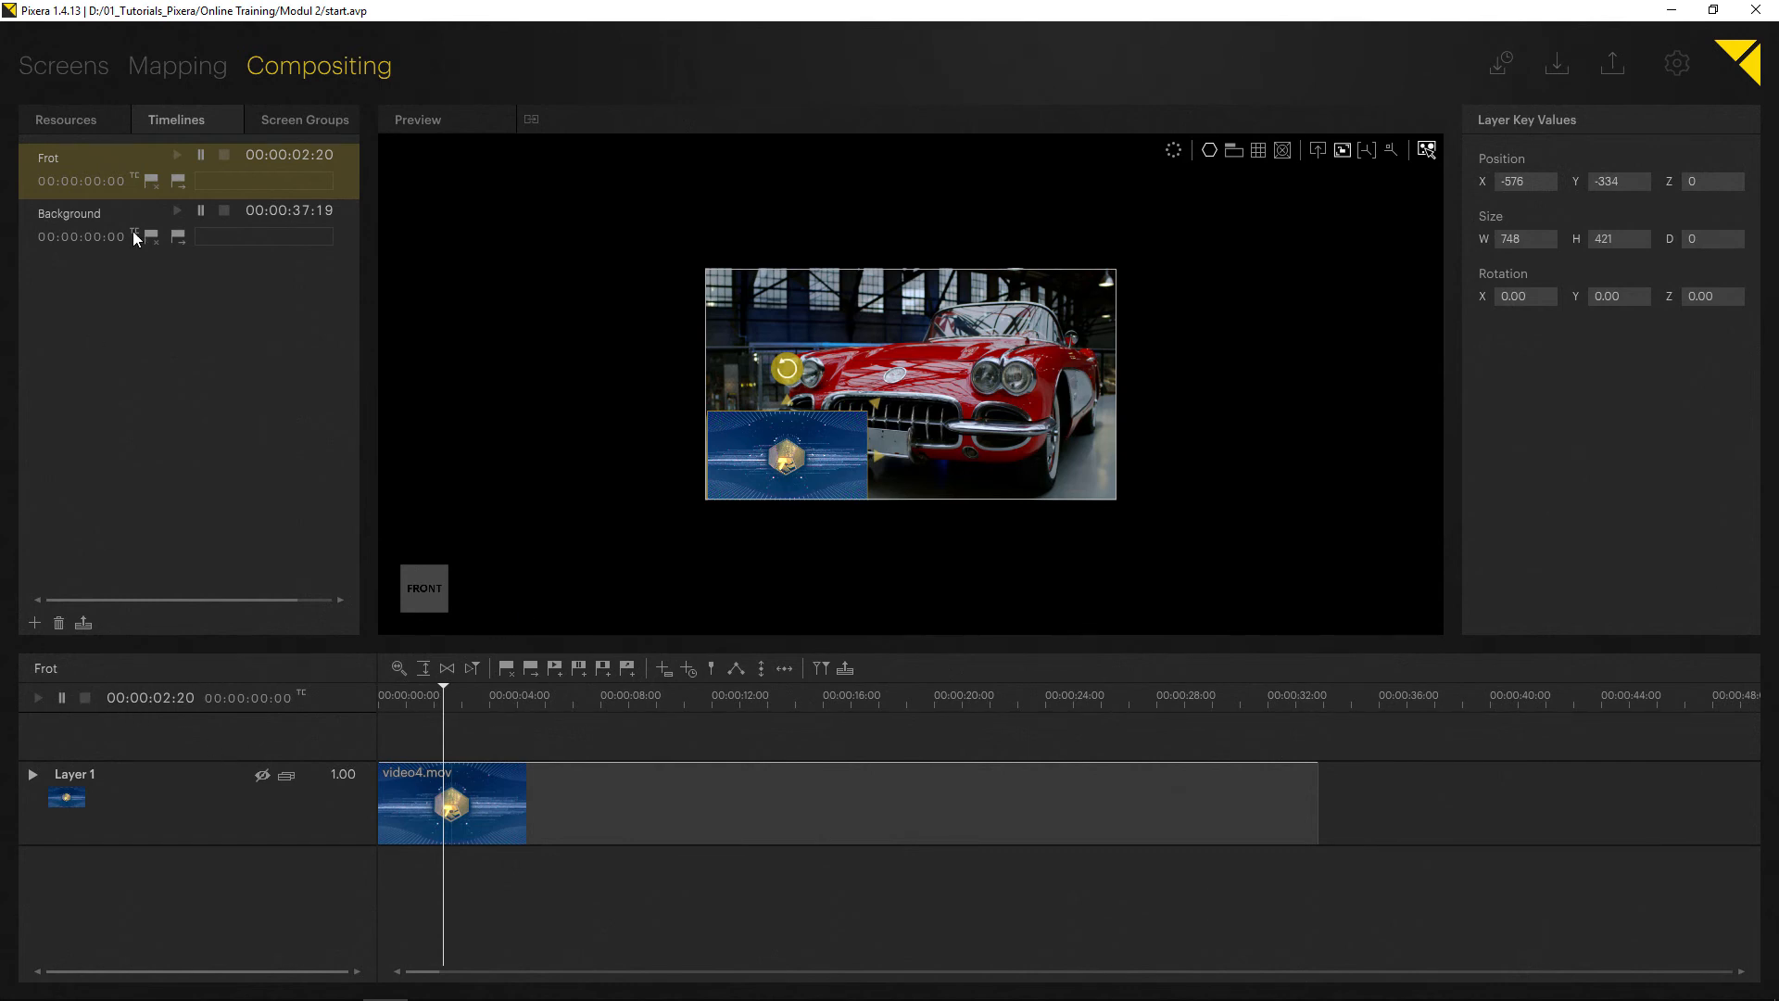
# - Correct the top timeline's name to Front
pyautogui.click(52, 163)
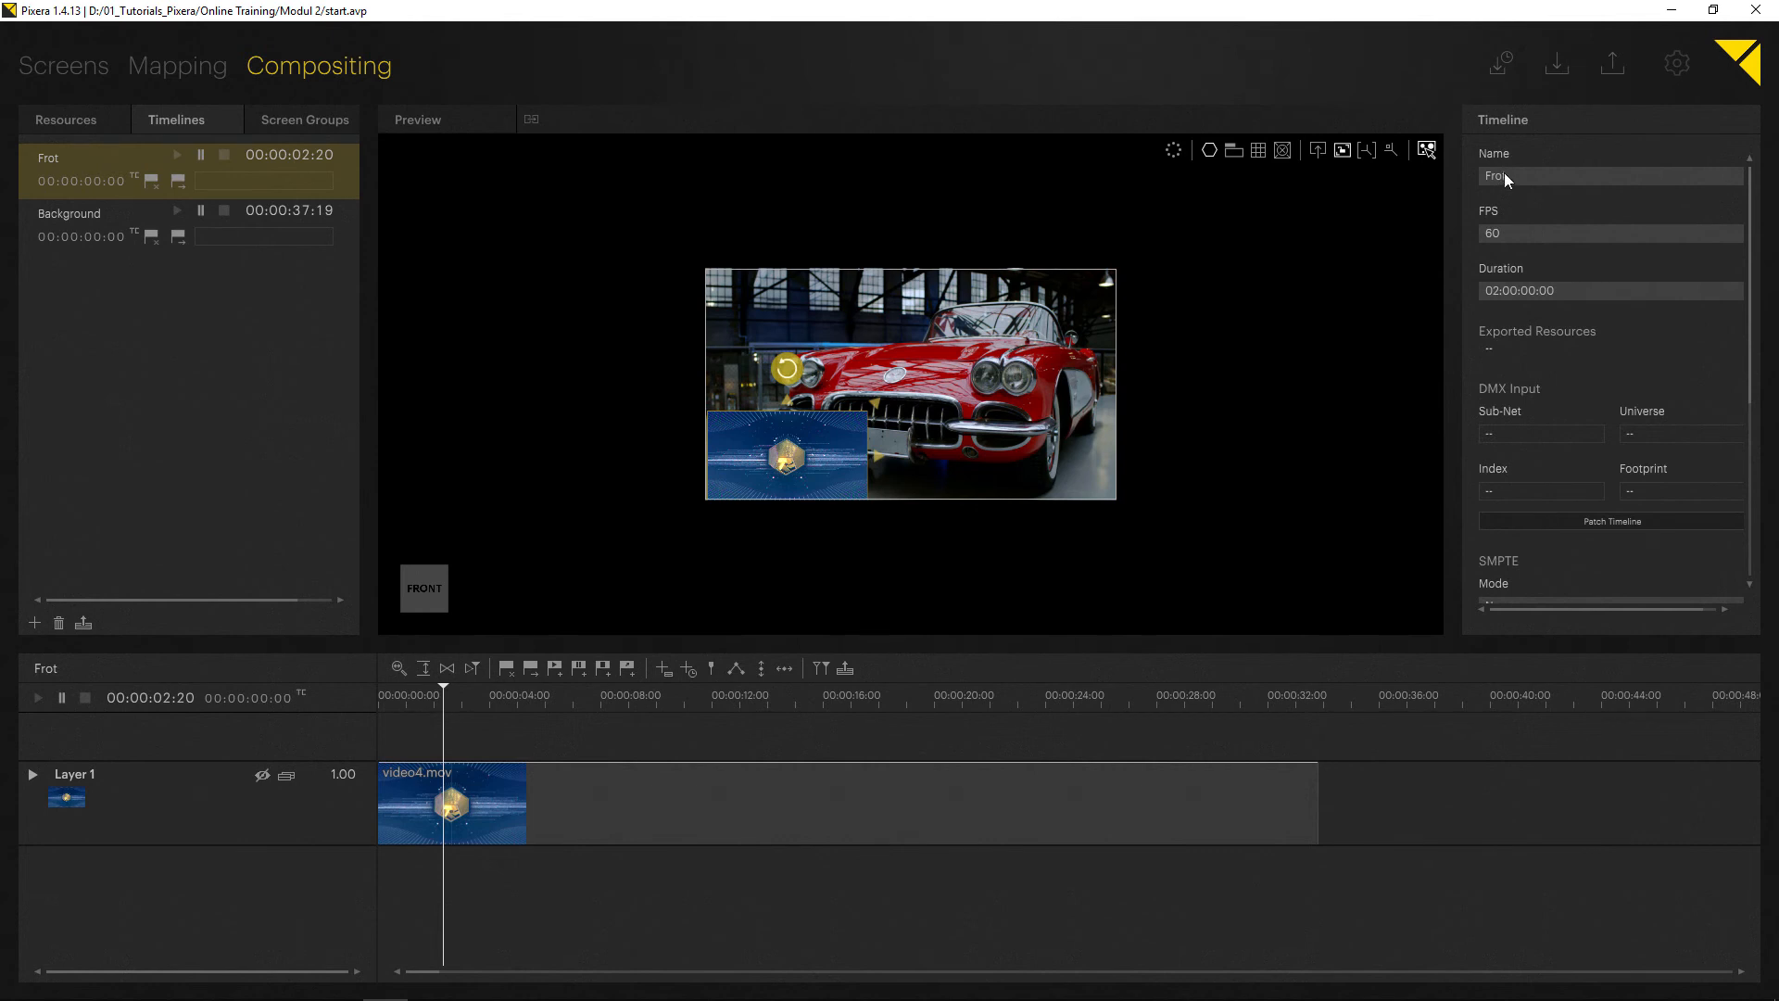
pyautogui.click(1505, 175)
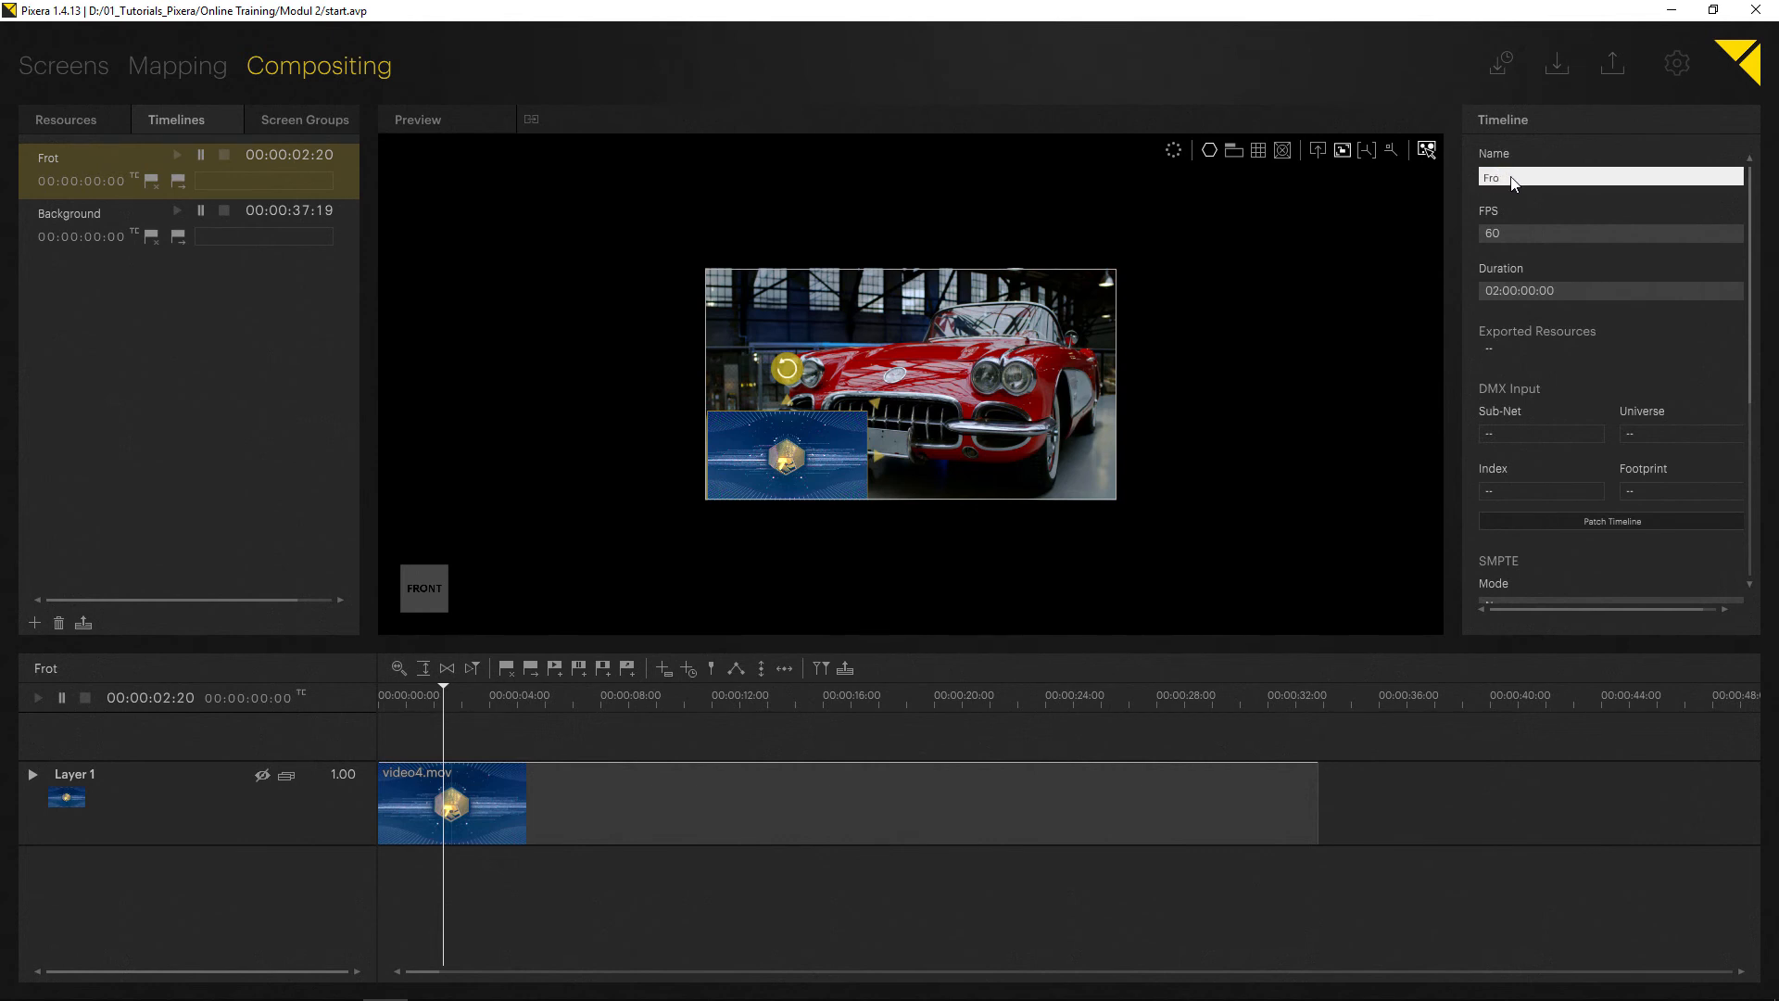
pyautogui.write('nt')
pyautogui.press('Return')
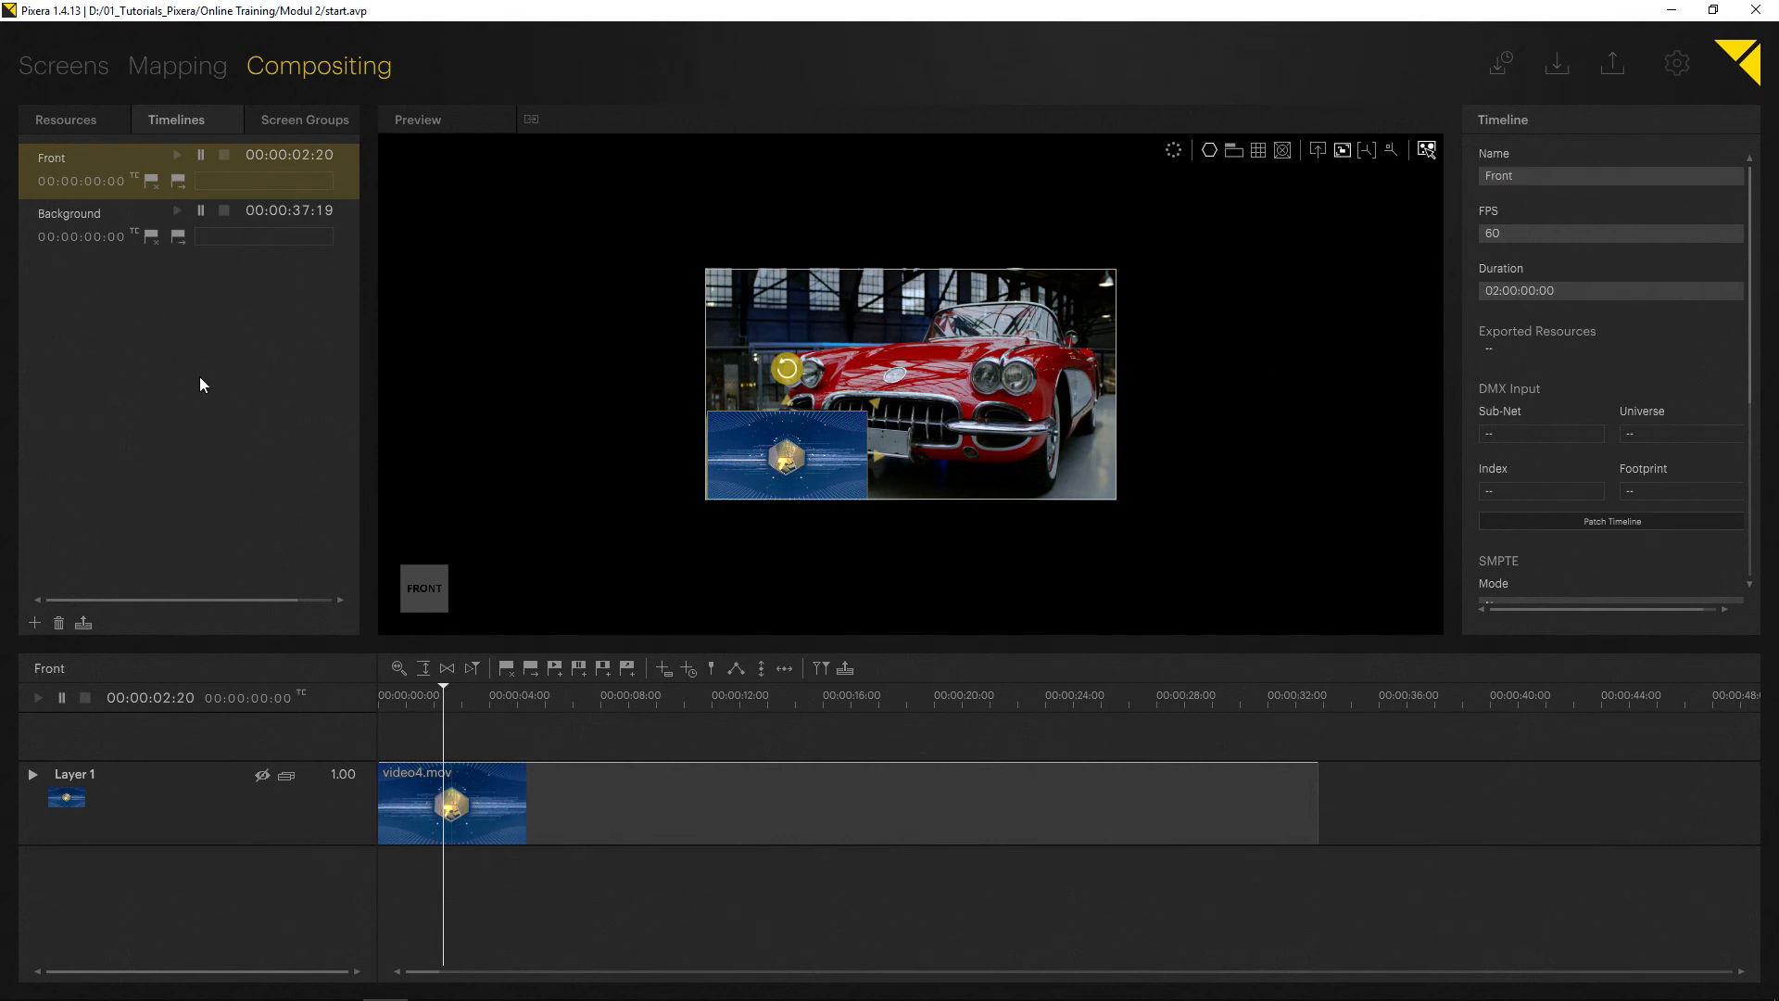
# - Play the Front timeline briefly, pause it and stop it so the playhead returns to the start
pyautogui.click(39, 698)
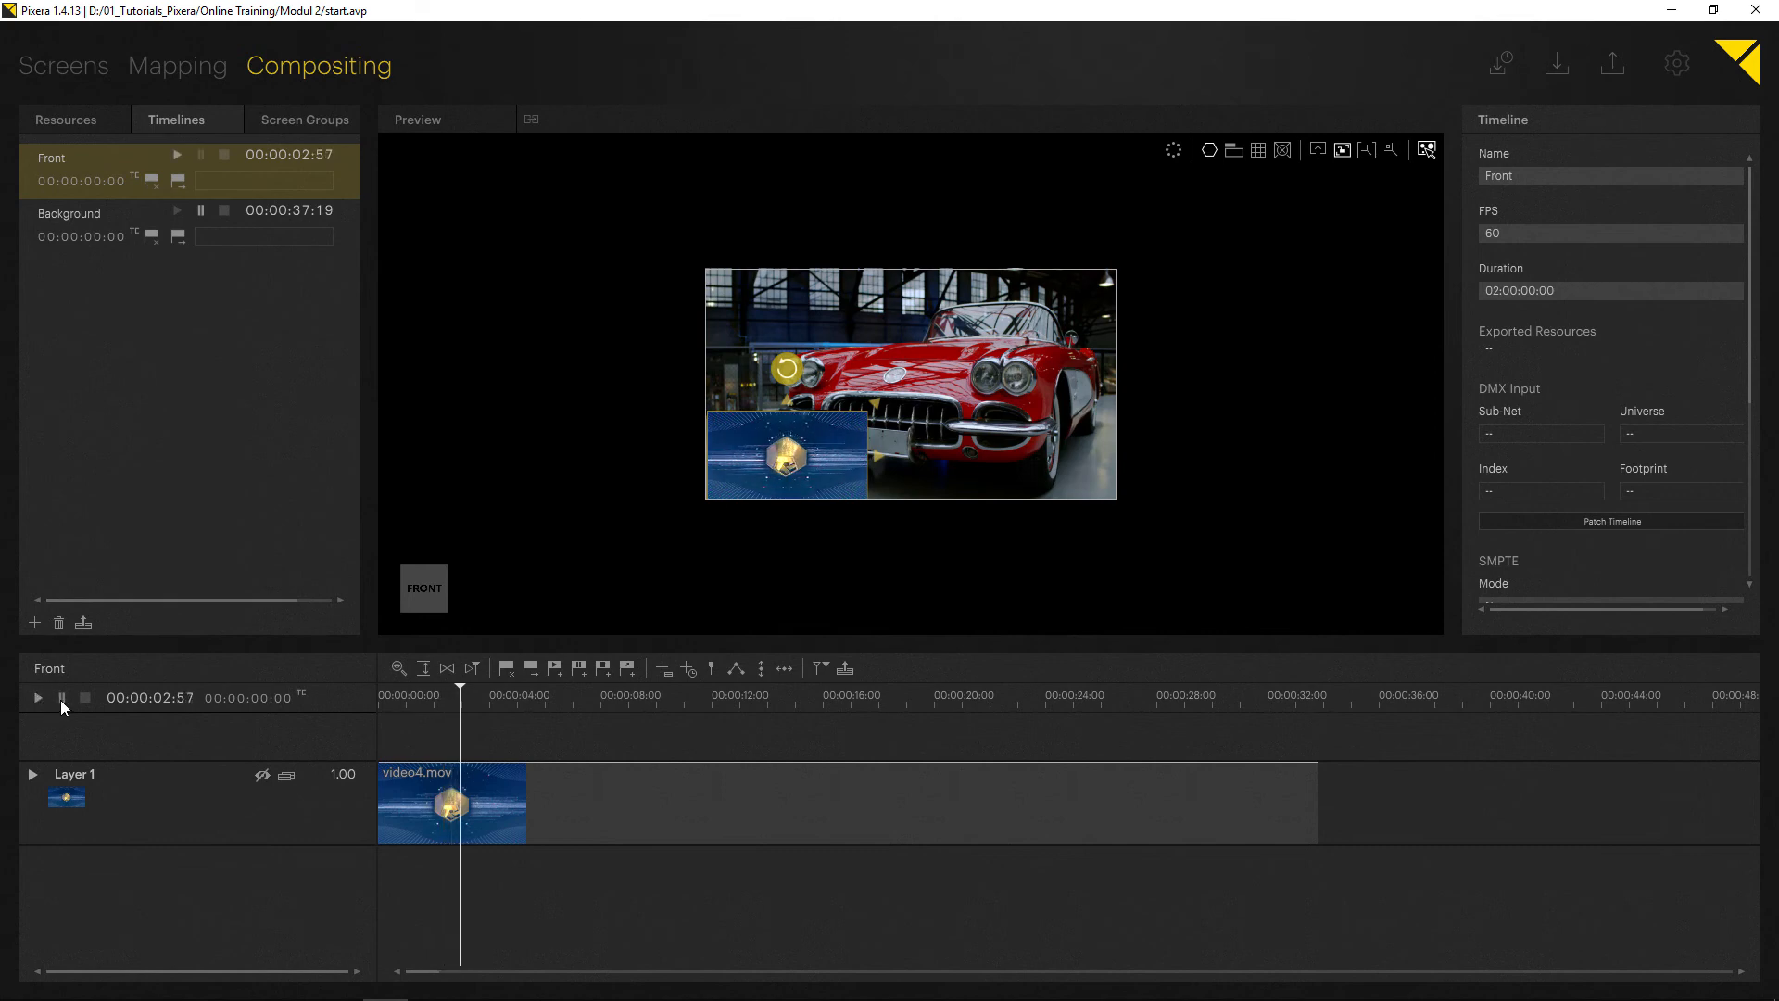
pyautogui.click(61, 698)
pyautogui.click(85, 697)
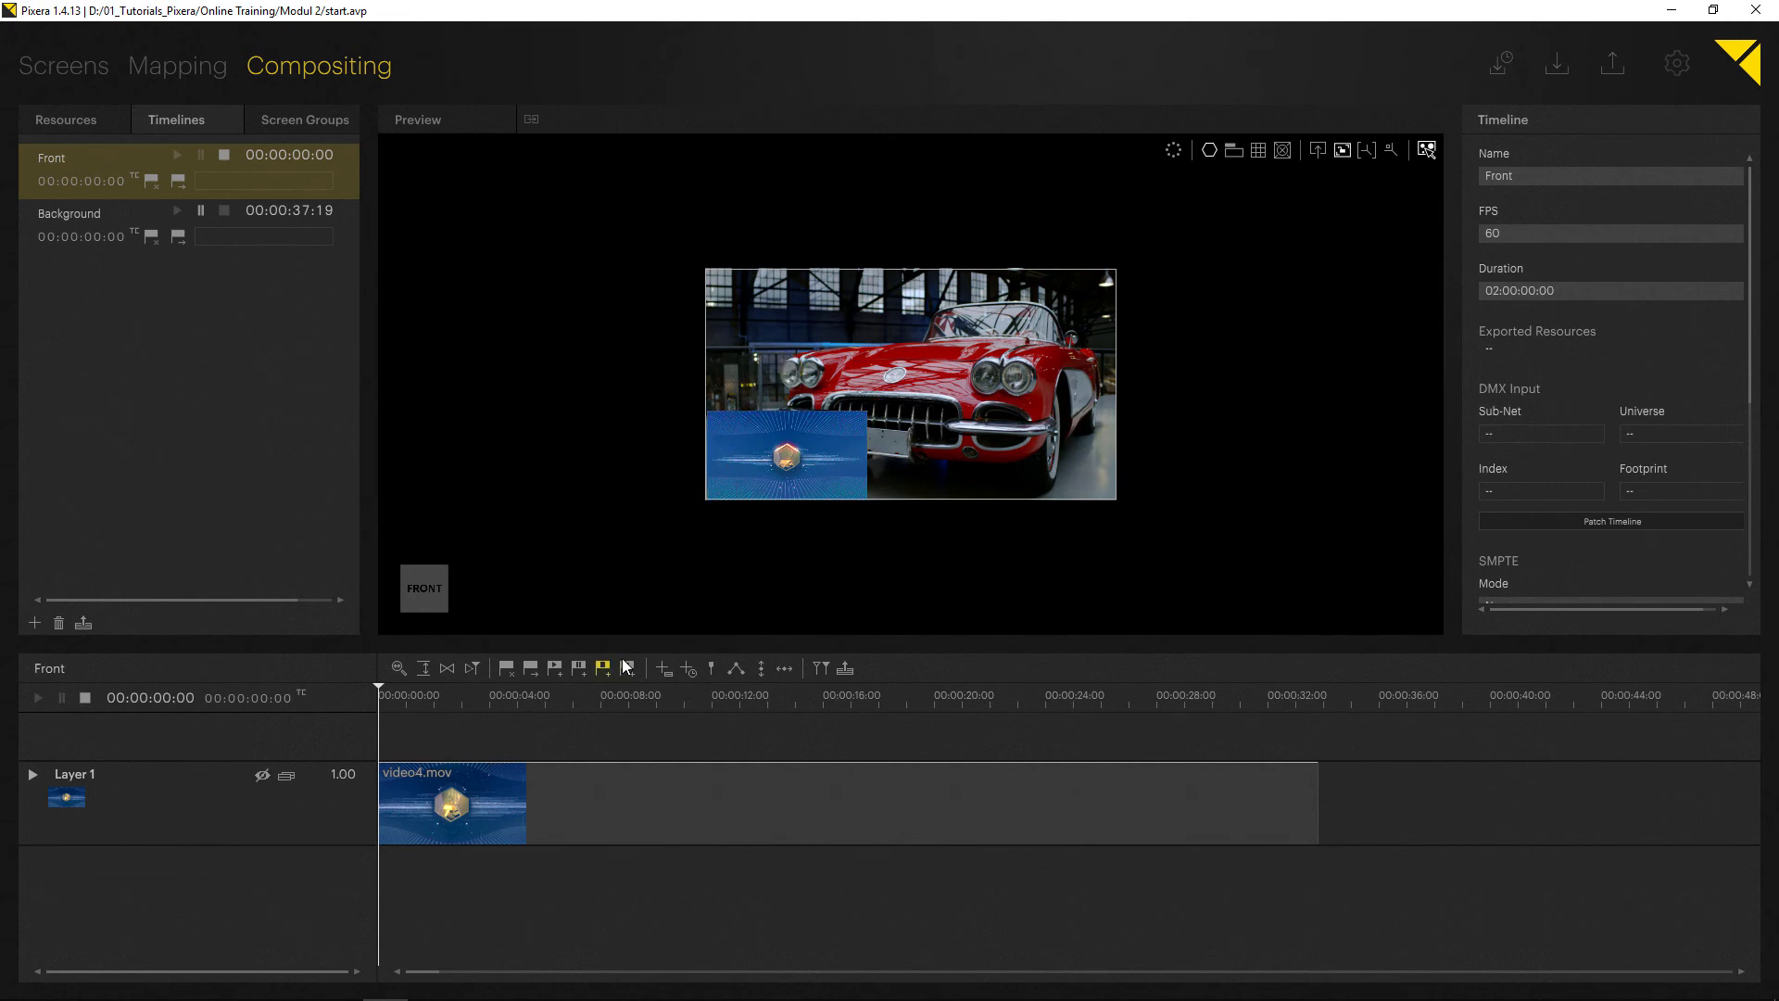
# - Set the video4.mov clip's start time to 00:00:00:02 and check its offset from the timeline start
pyautogui.click(430, 817)
pyautogui.doubleClick(1560, 329)
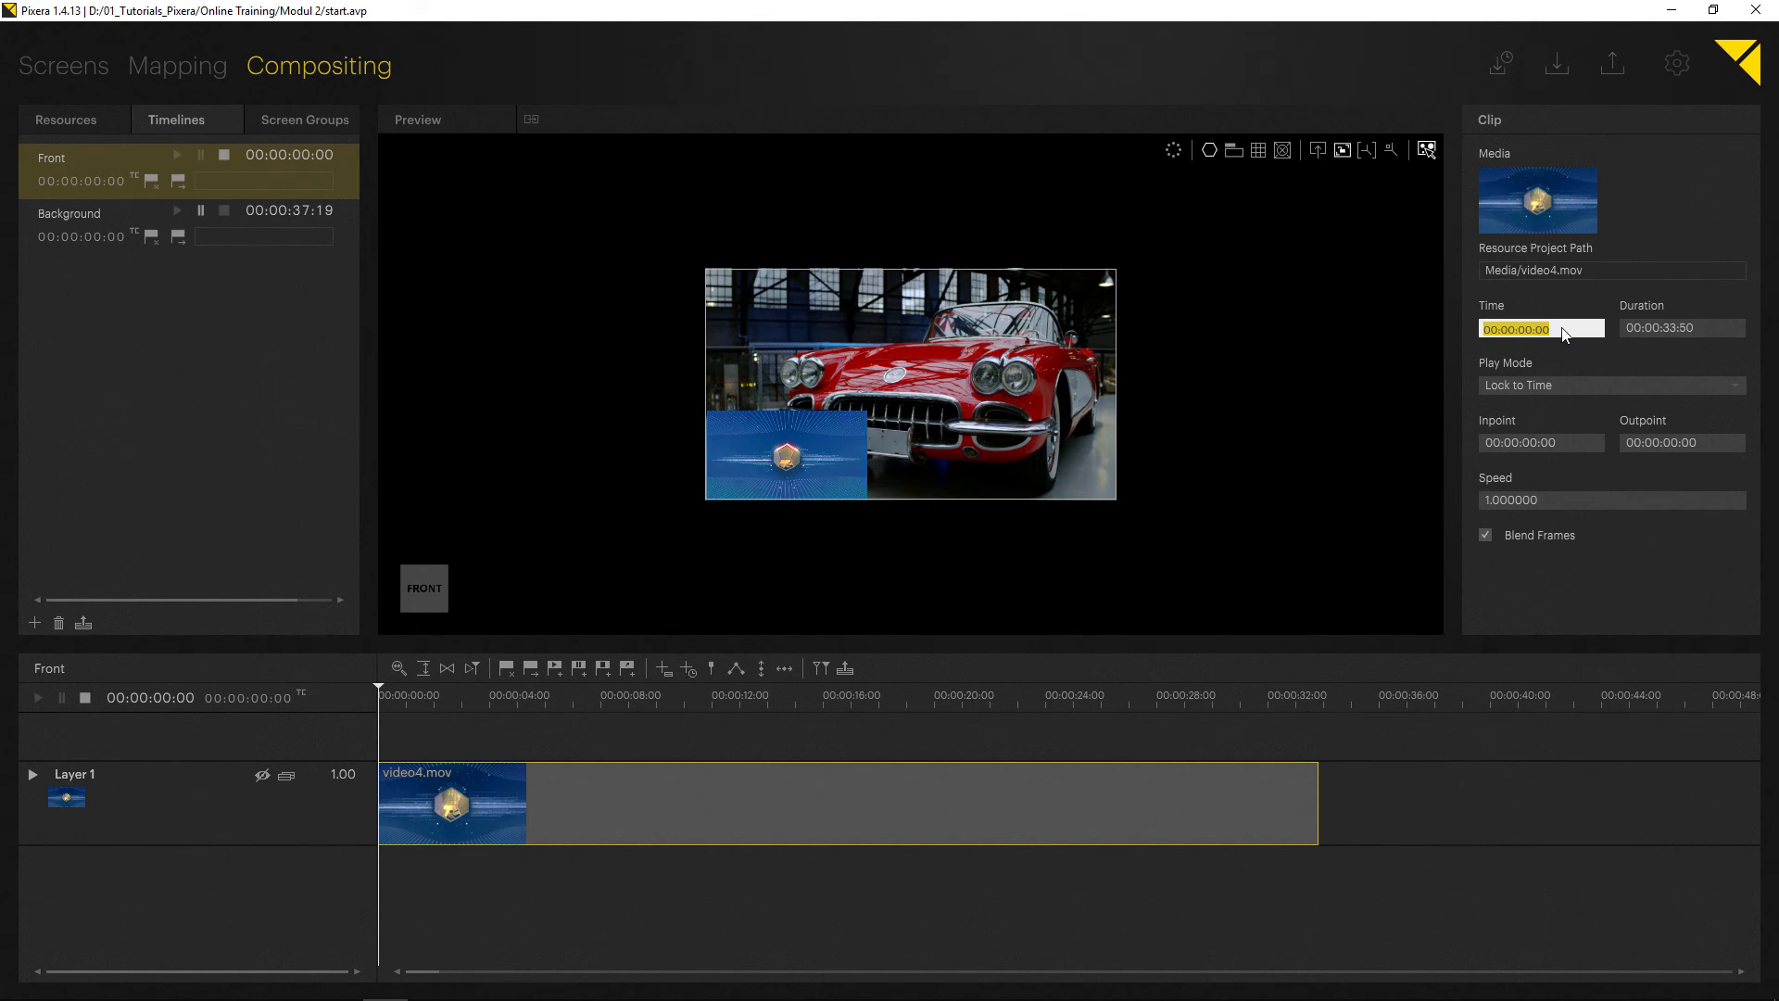
pyautogui.write('2')
pyautogui.press('Return')
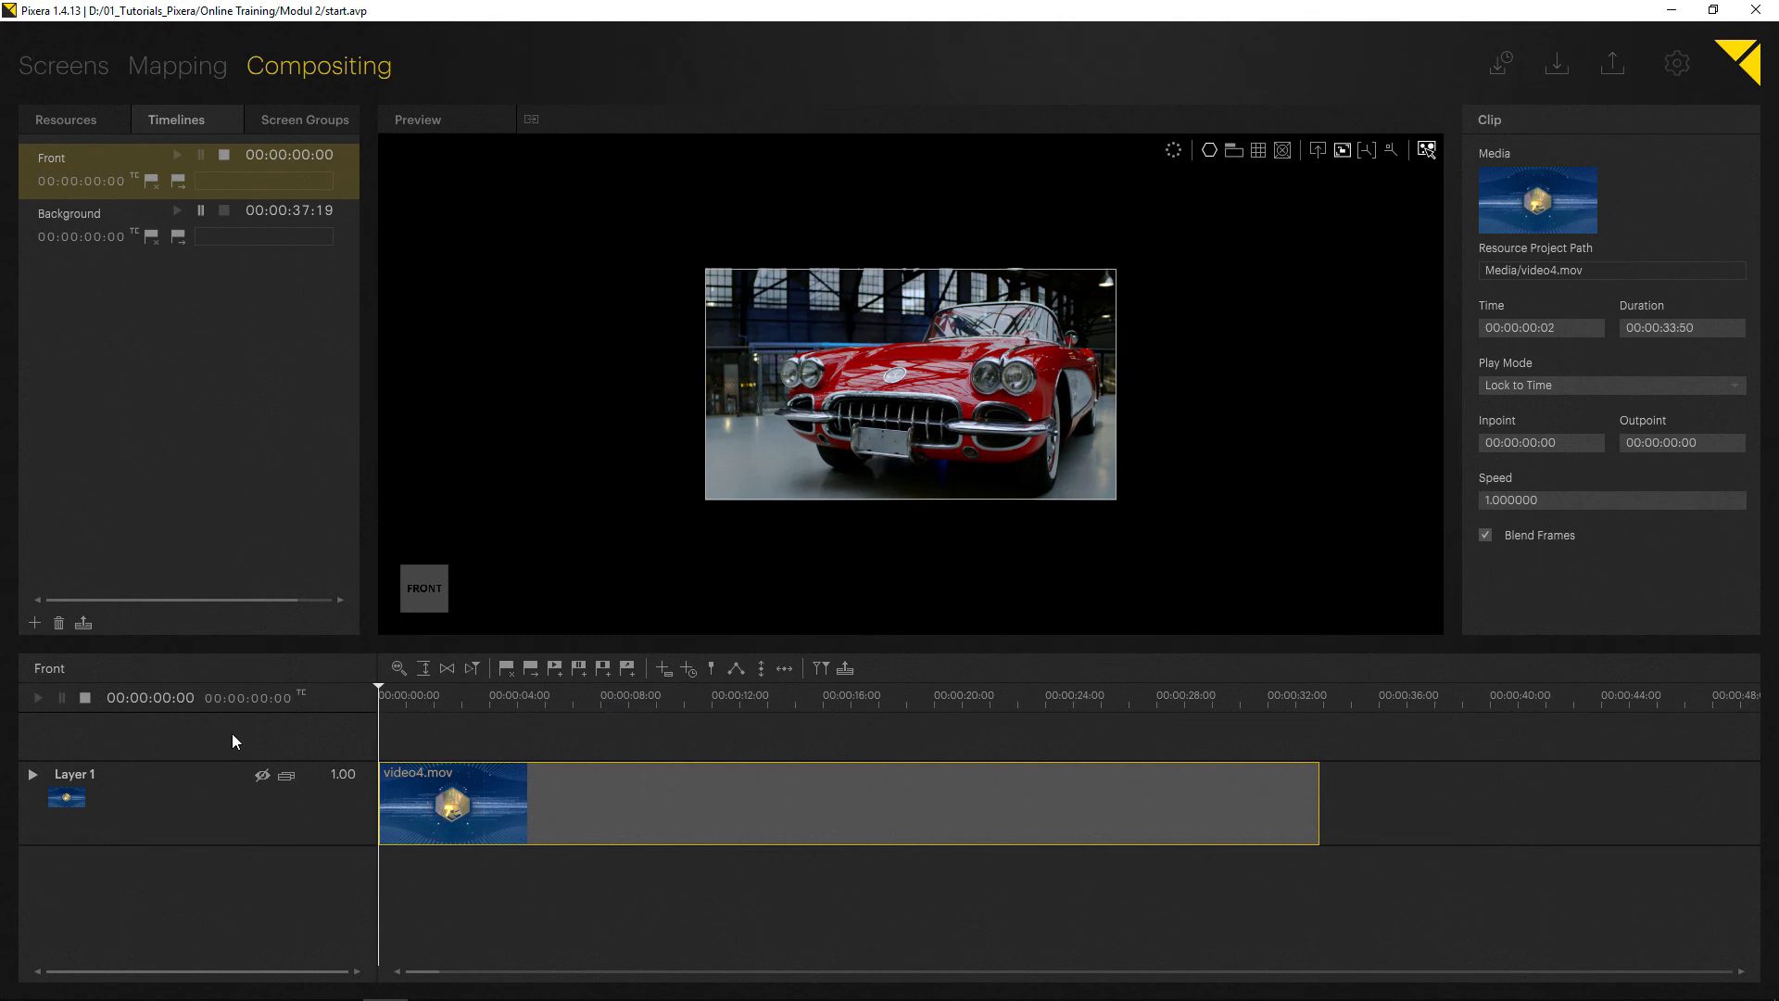
pyautogui.scroll(6, 402, 747)
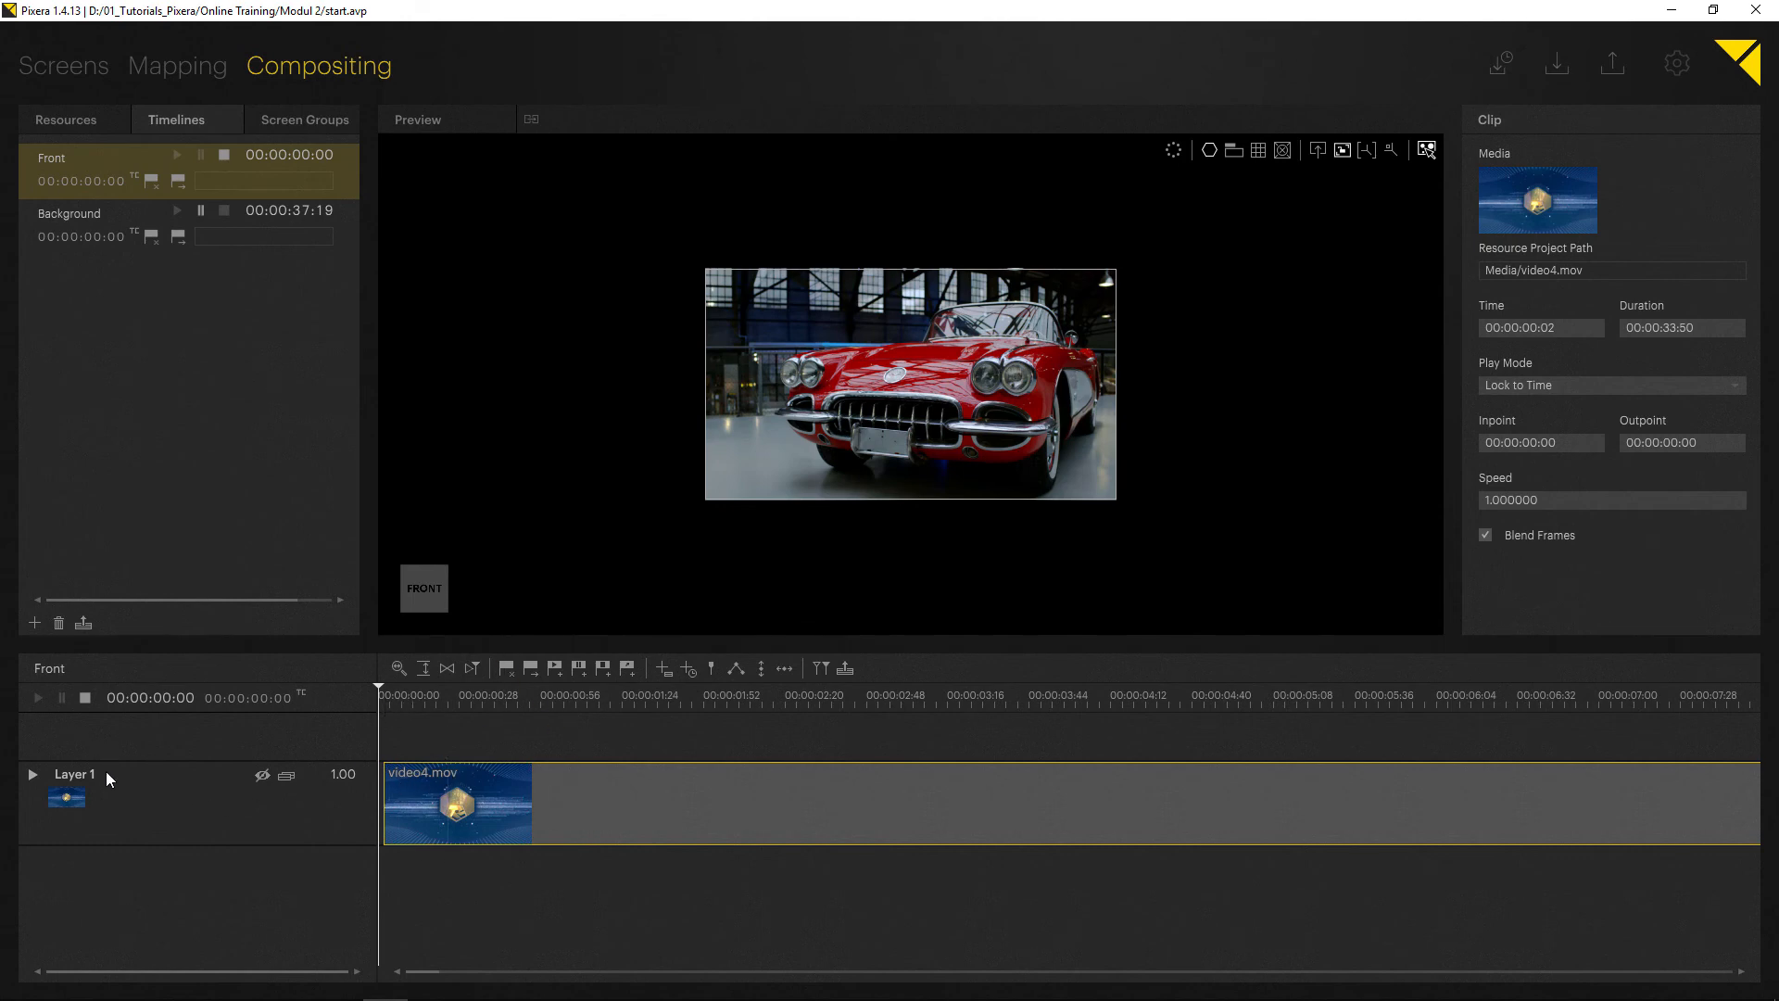
# - Check Layer 1's properties down to the preload time, and move the video4.mov clip back to 00:00:00:00
pyautogui.click(74, 775)
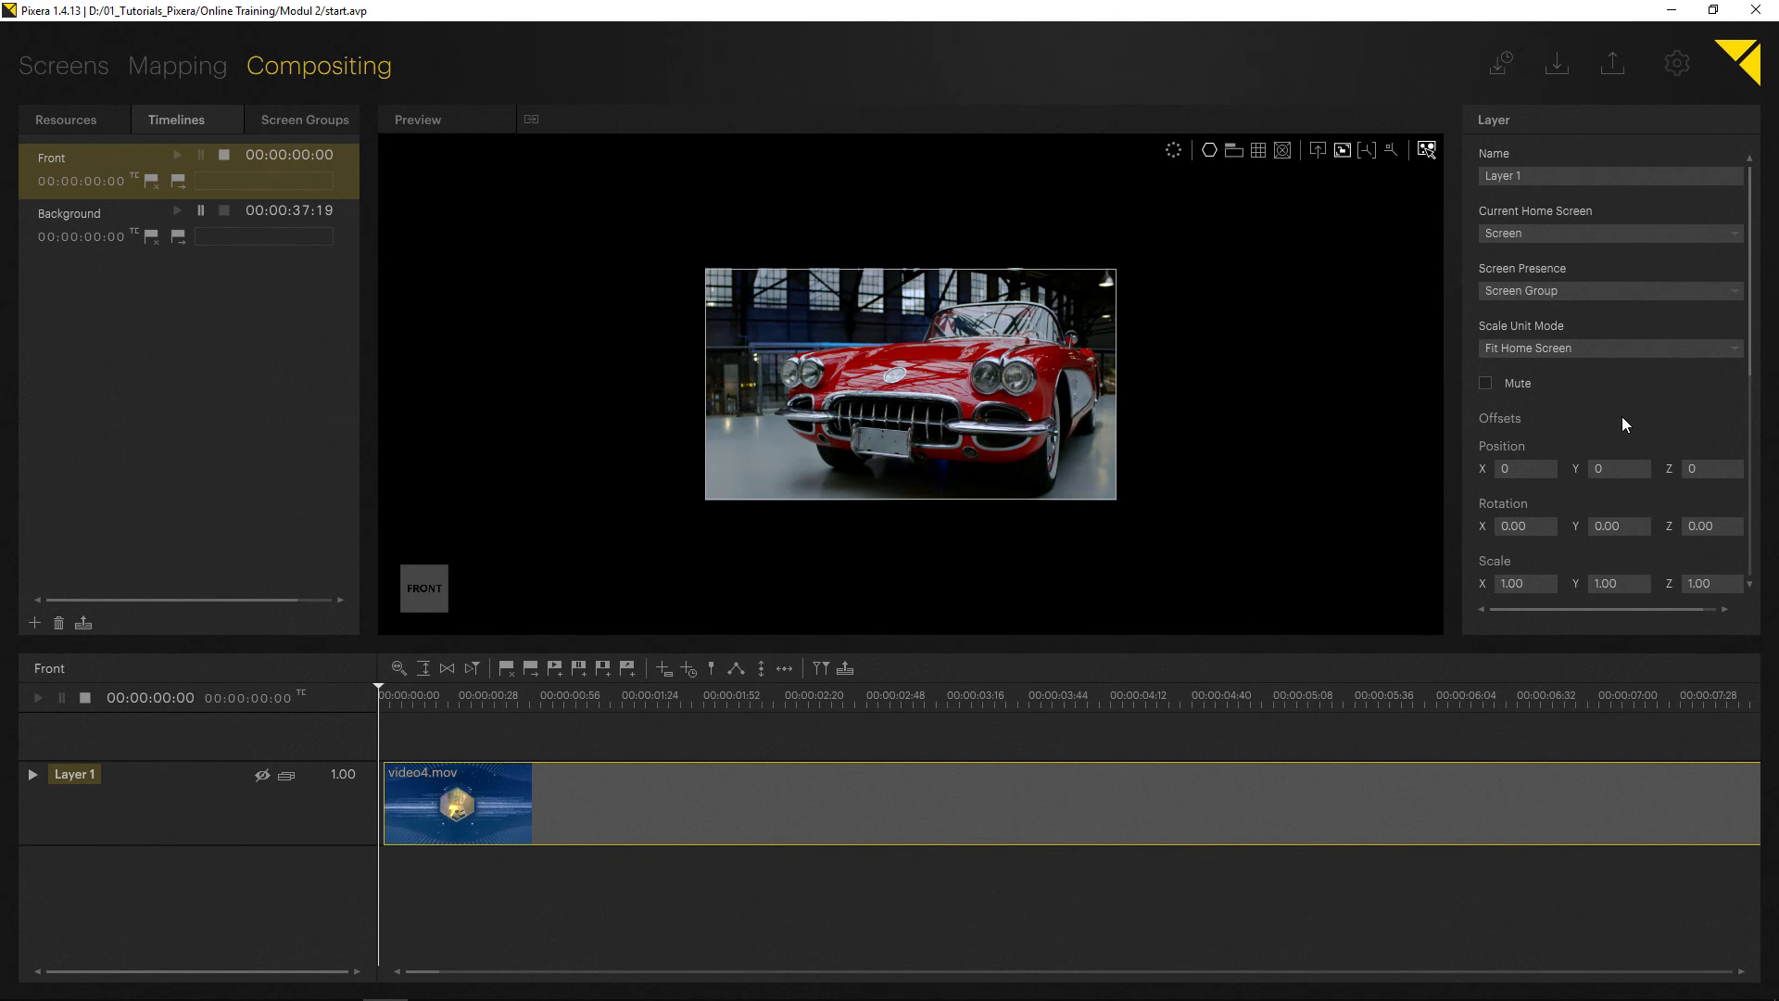
pyautogui.scroll(-4, 1622, 415)
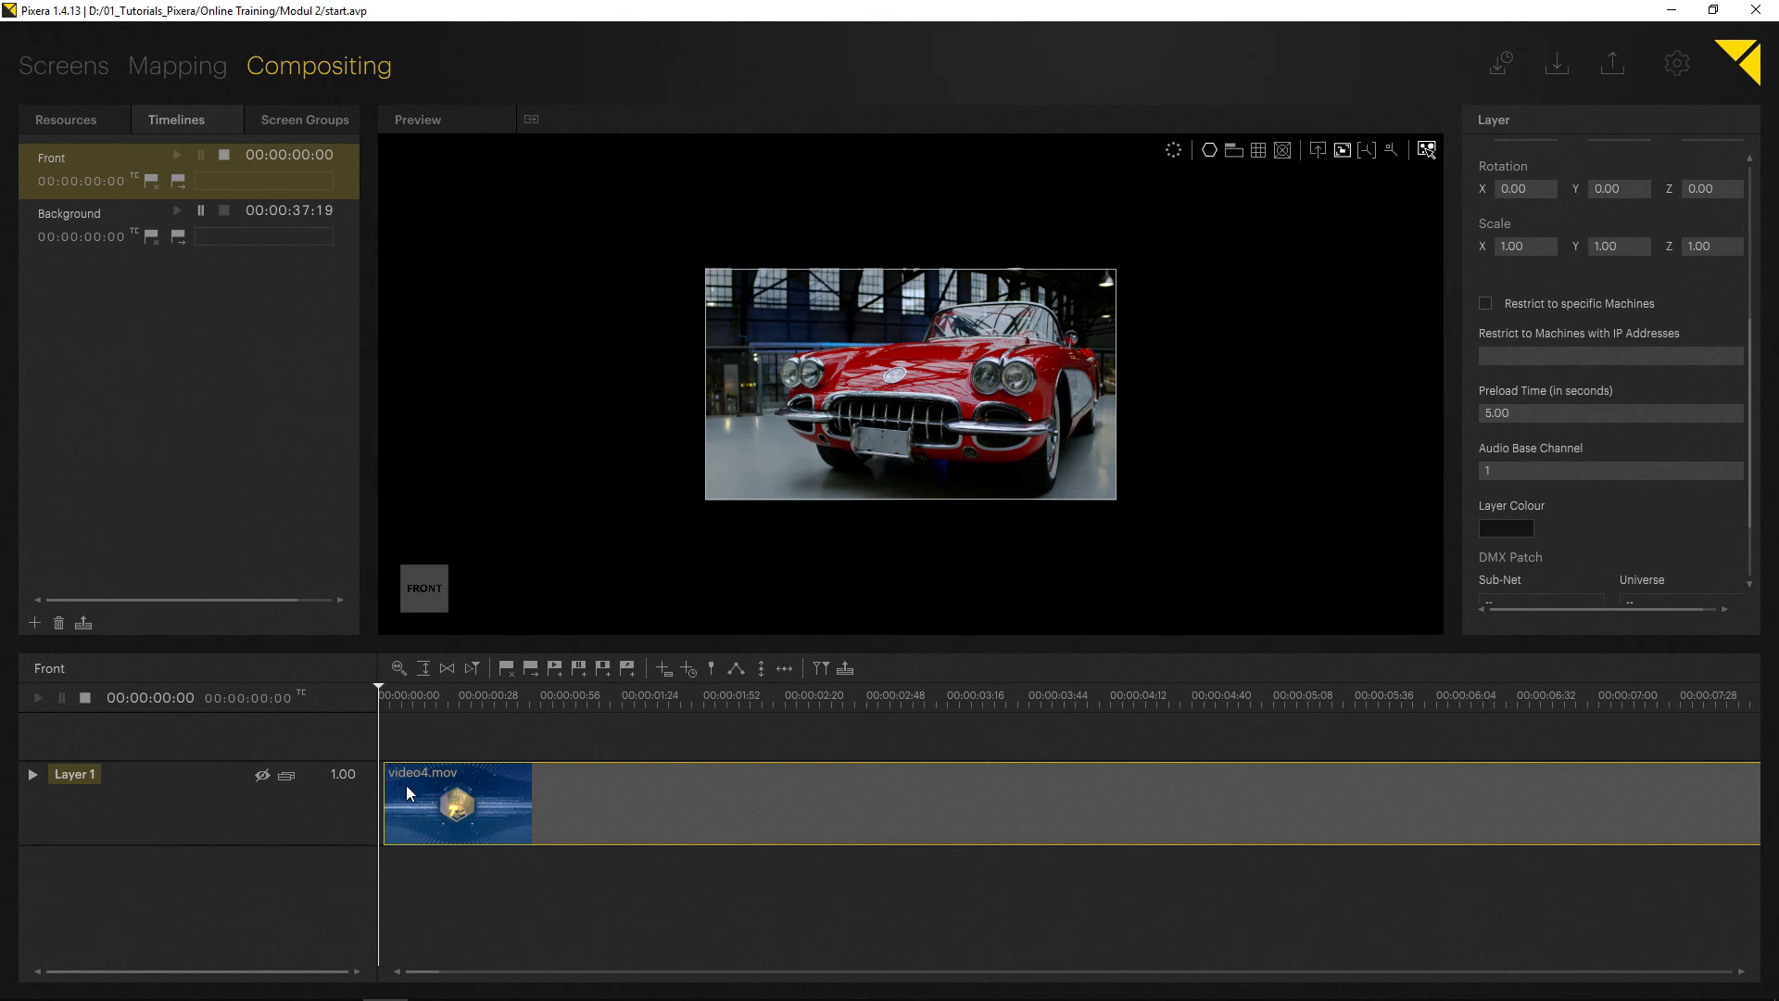
pyautogui.moveTo(406, 786); pyautogui.dragTo(268, 796)
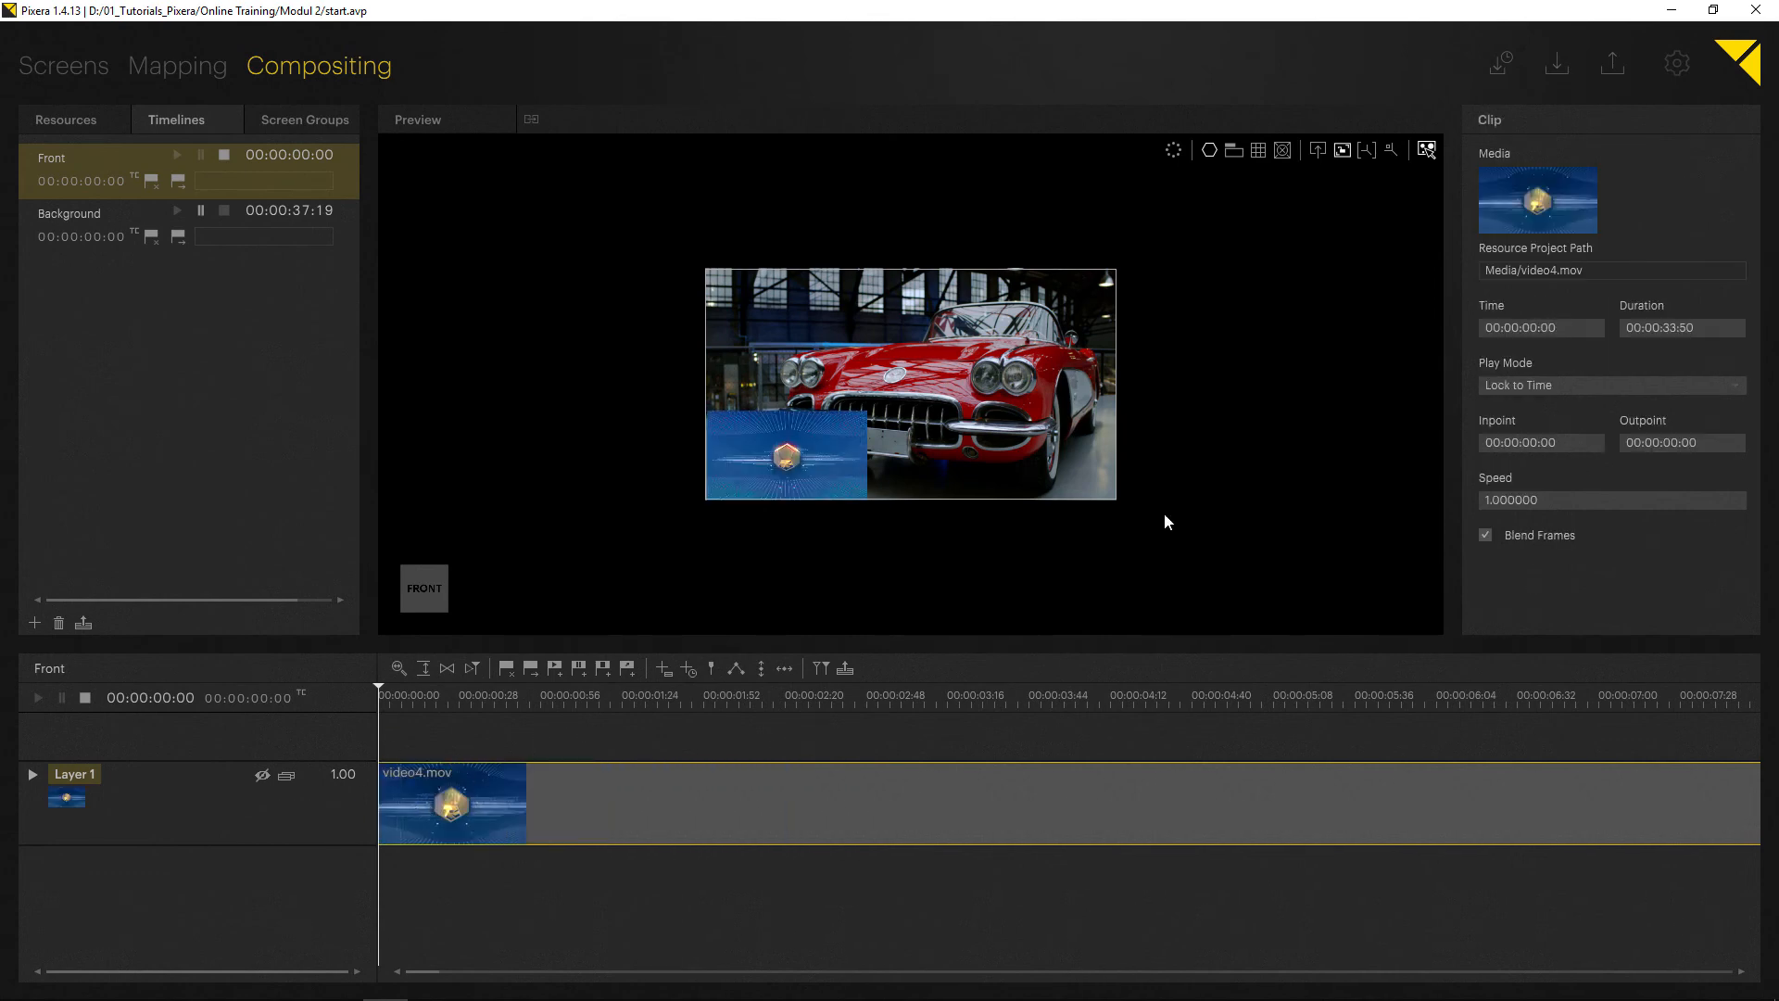
# - Set the video4.mov clip's start time to 00:00:00:02 and give it an opacity fade-in reaching 1.00 at 00:00:01:00
pyautogui.click(1560, 329)
pyautogui.write('2')
pyautogui.press('Return')
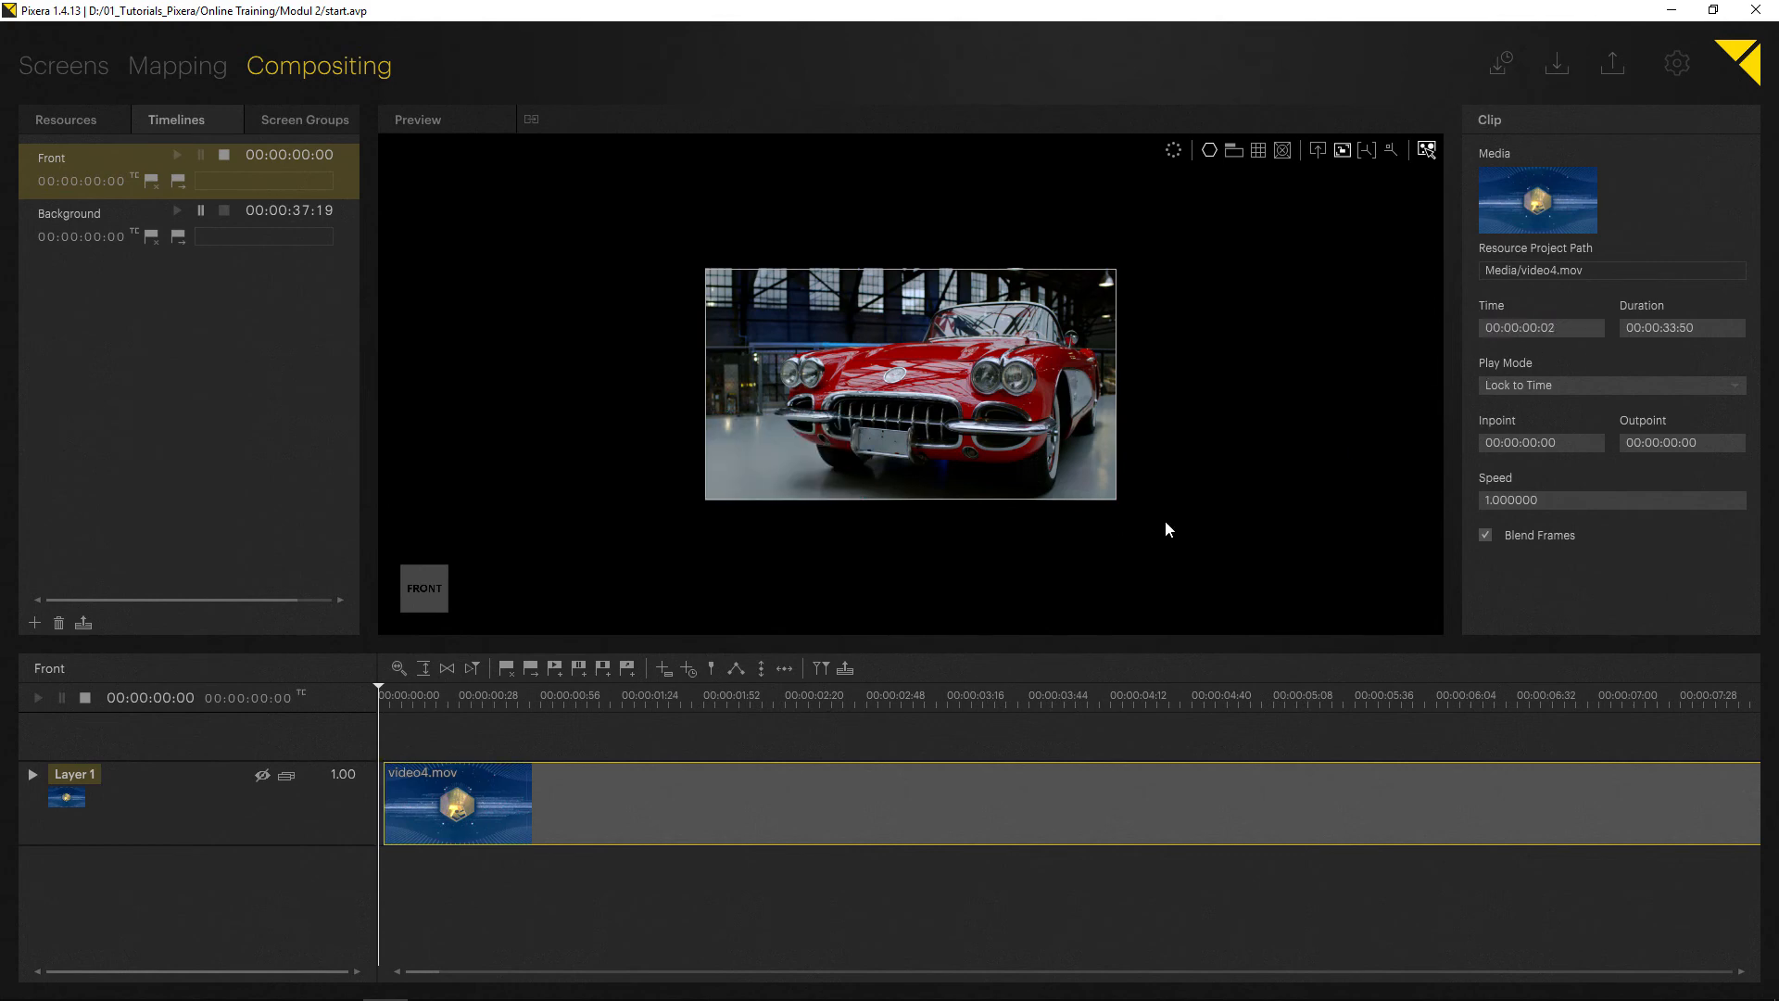
pyautogui.moveTo(439, 766); pyautogui.dragTo(371, 930)
pyautogui.moveTo(441, 765); pyautogui.dragTo(559, 741)
pyautogui.scroll(-5, 505, 816)
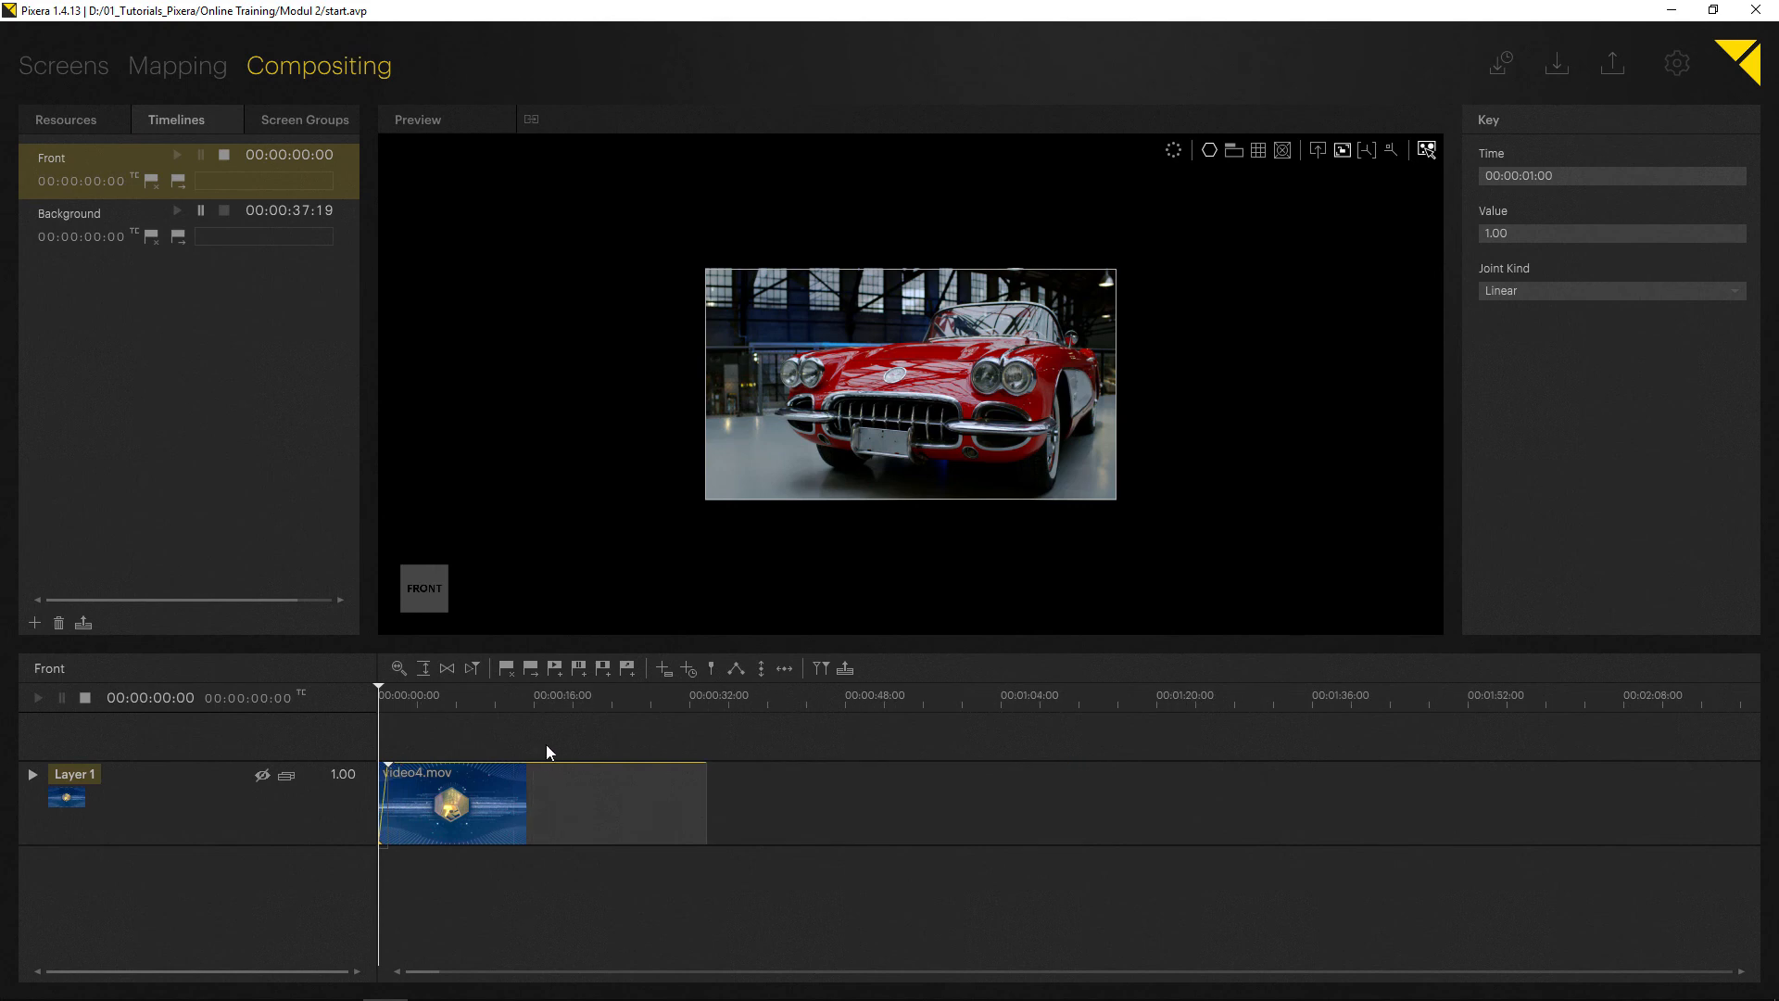
# - Add two pause cues to the Background timeline, one at 00:00:04:46 and one at 00:00:20:08
pyautogui.click(93, 212)
pyautogui.click(394, 700)
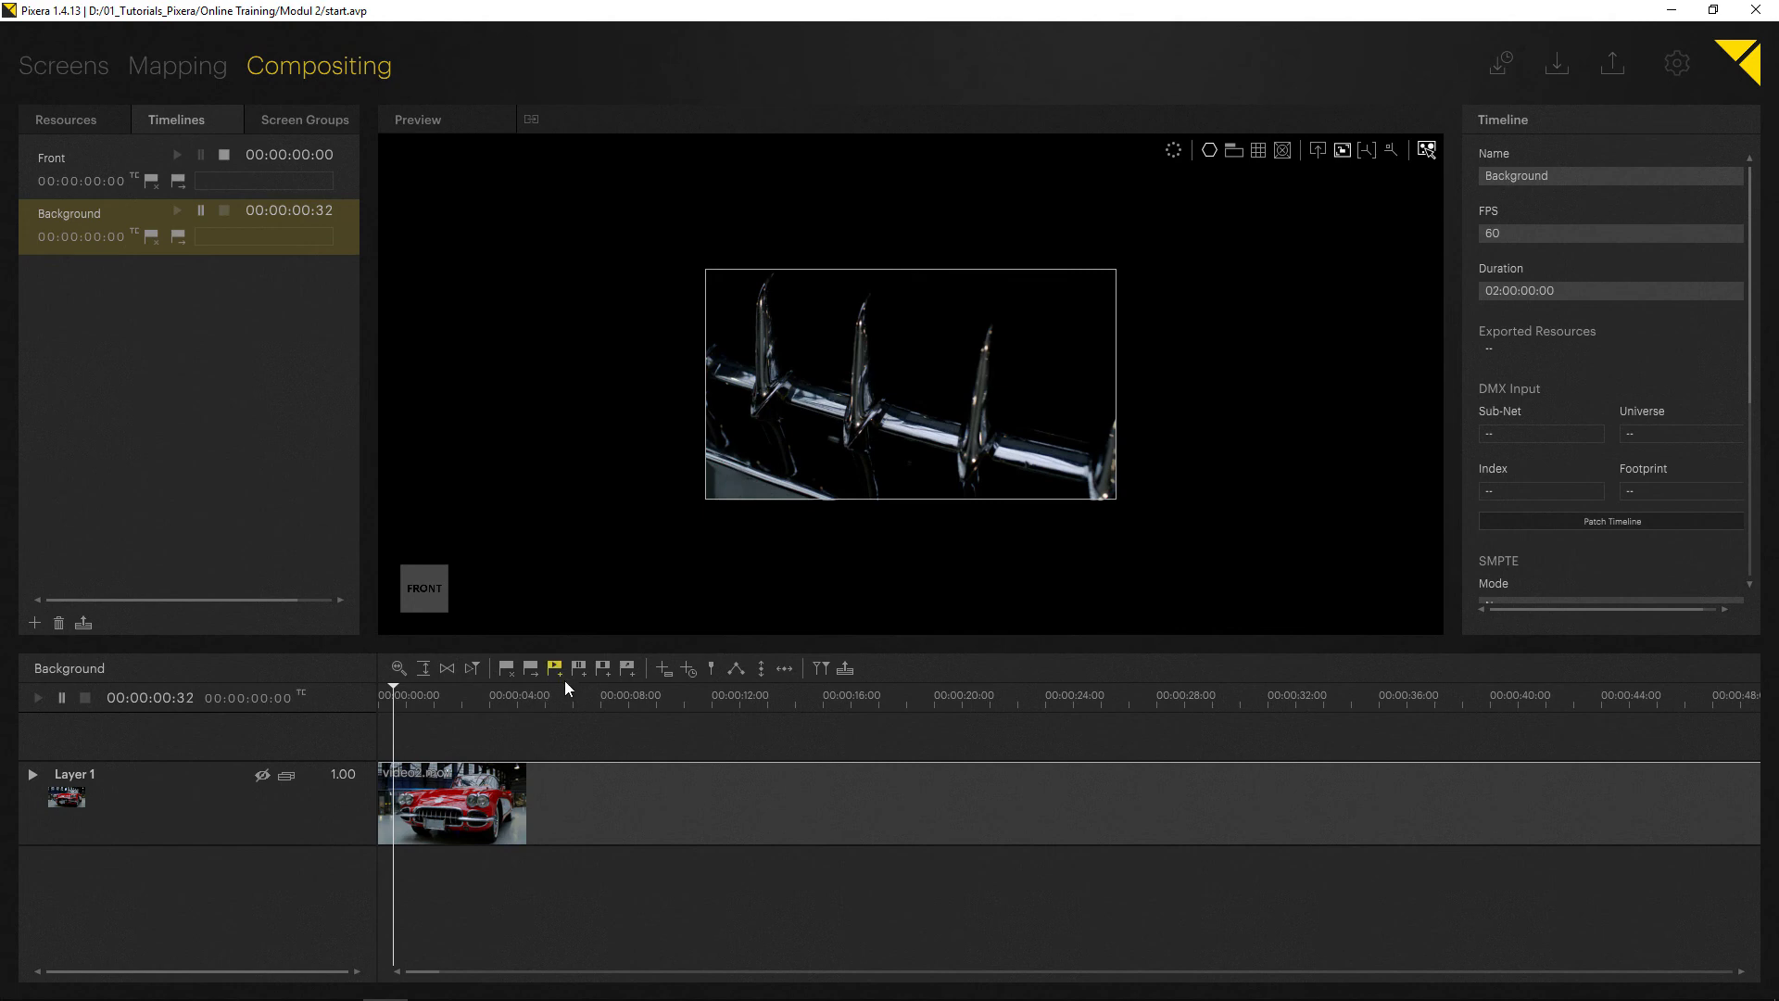
pyautogui.click(510, 700)
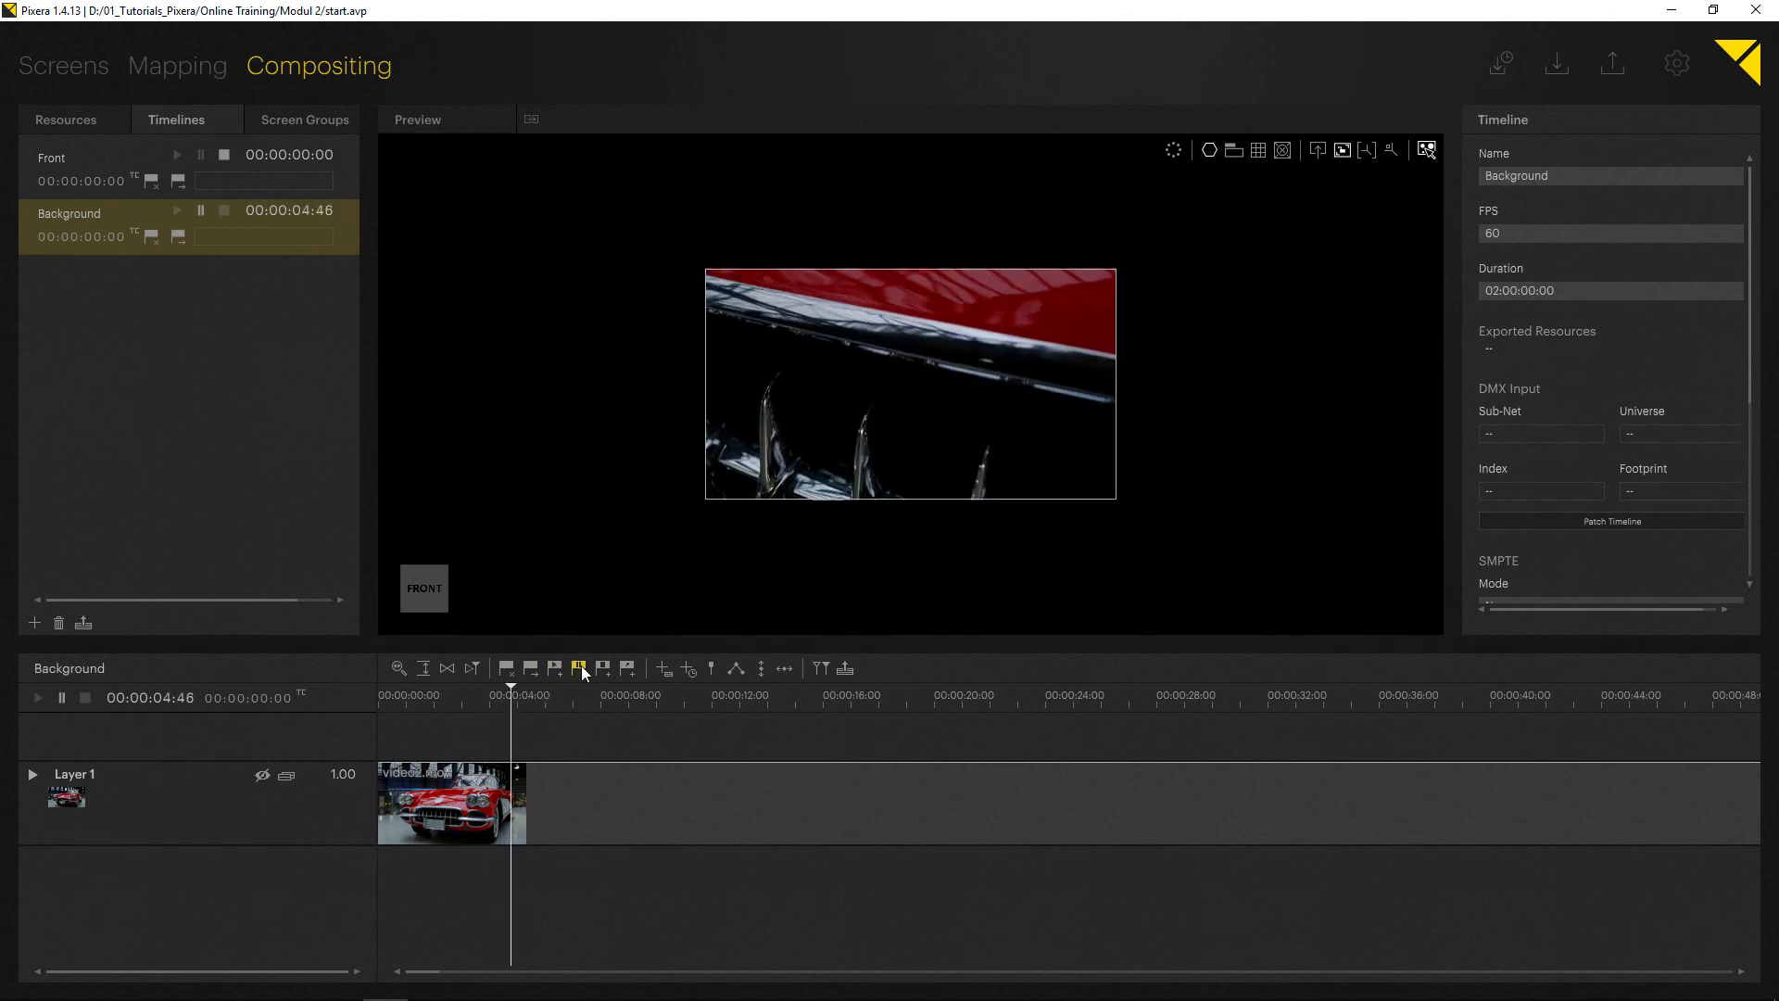
pyautogui.click(579, 668)
pyautogui.moveTo(577, 700); pyautogui.dragTo(938, 701)
pyautogui.click(579, 668)
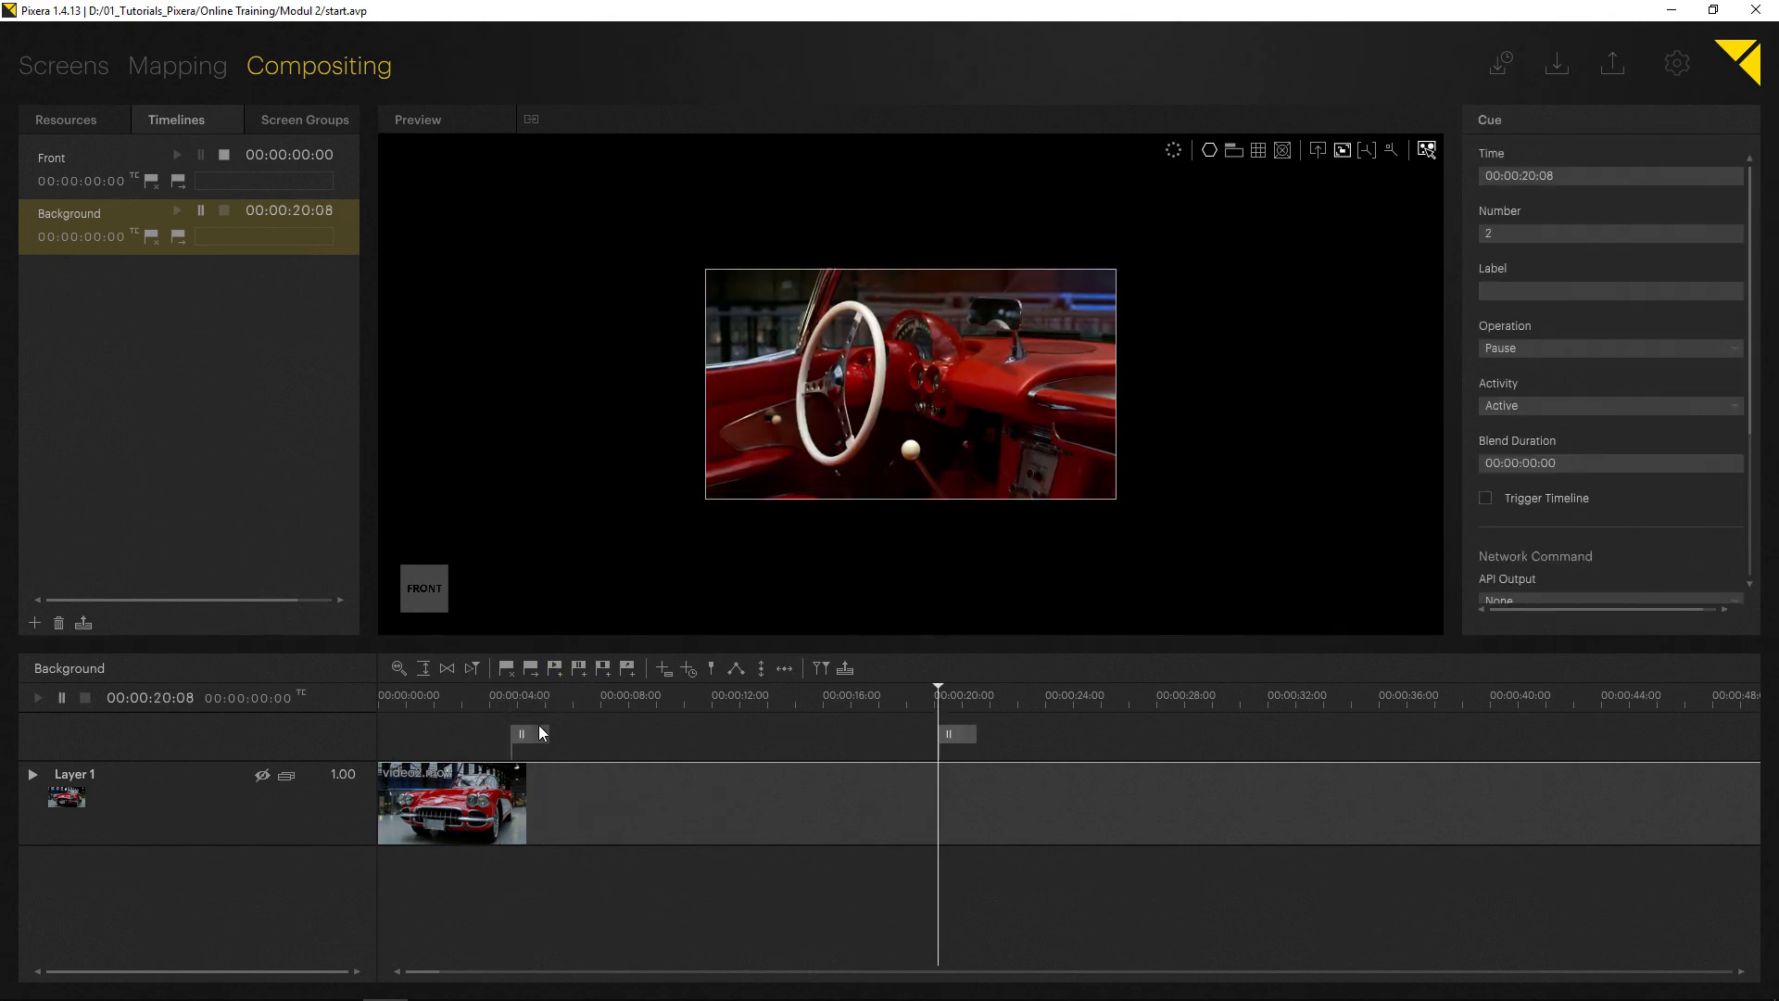
# - Label the first pause cue 1 and the second pause cue 2
pyautogui.click(535, 731)
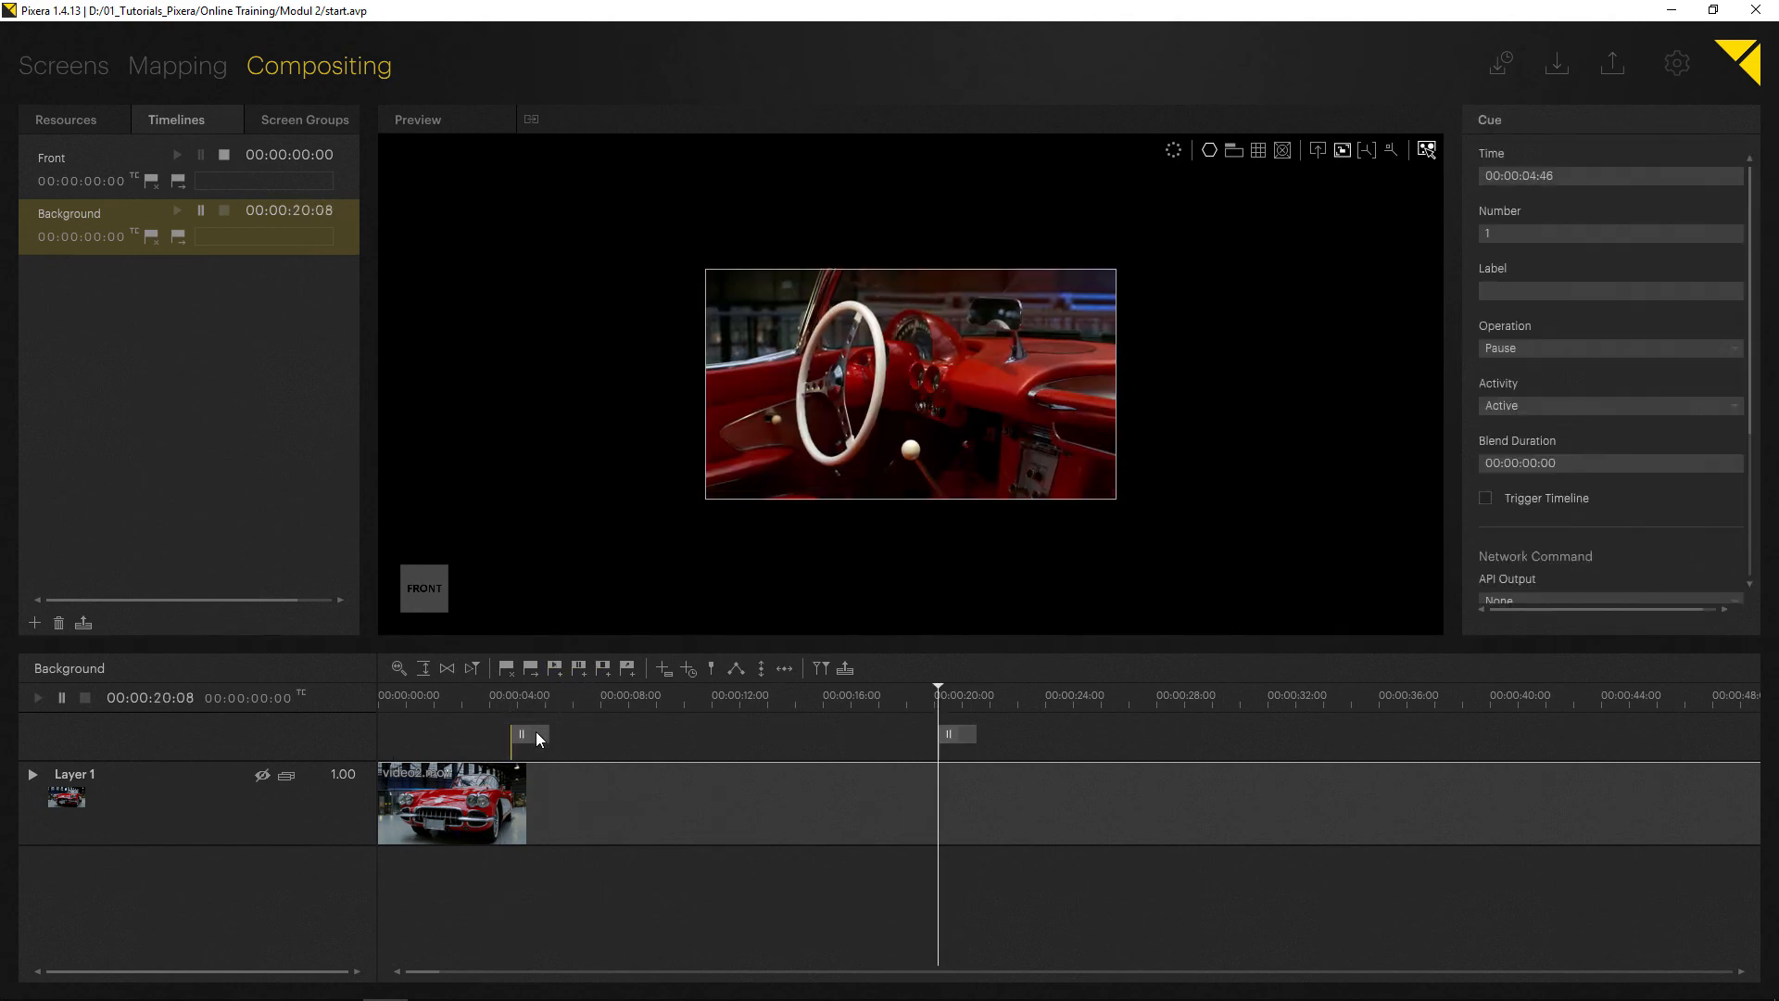
pyautogui.click(1488, 293)
pyautogui.write('1')
pyautogui.press('Return')
pyautogui.click(966, 738)
pyautogui.click(1487, 292)
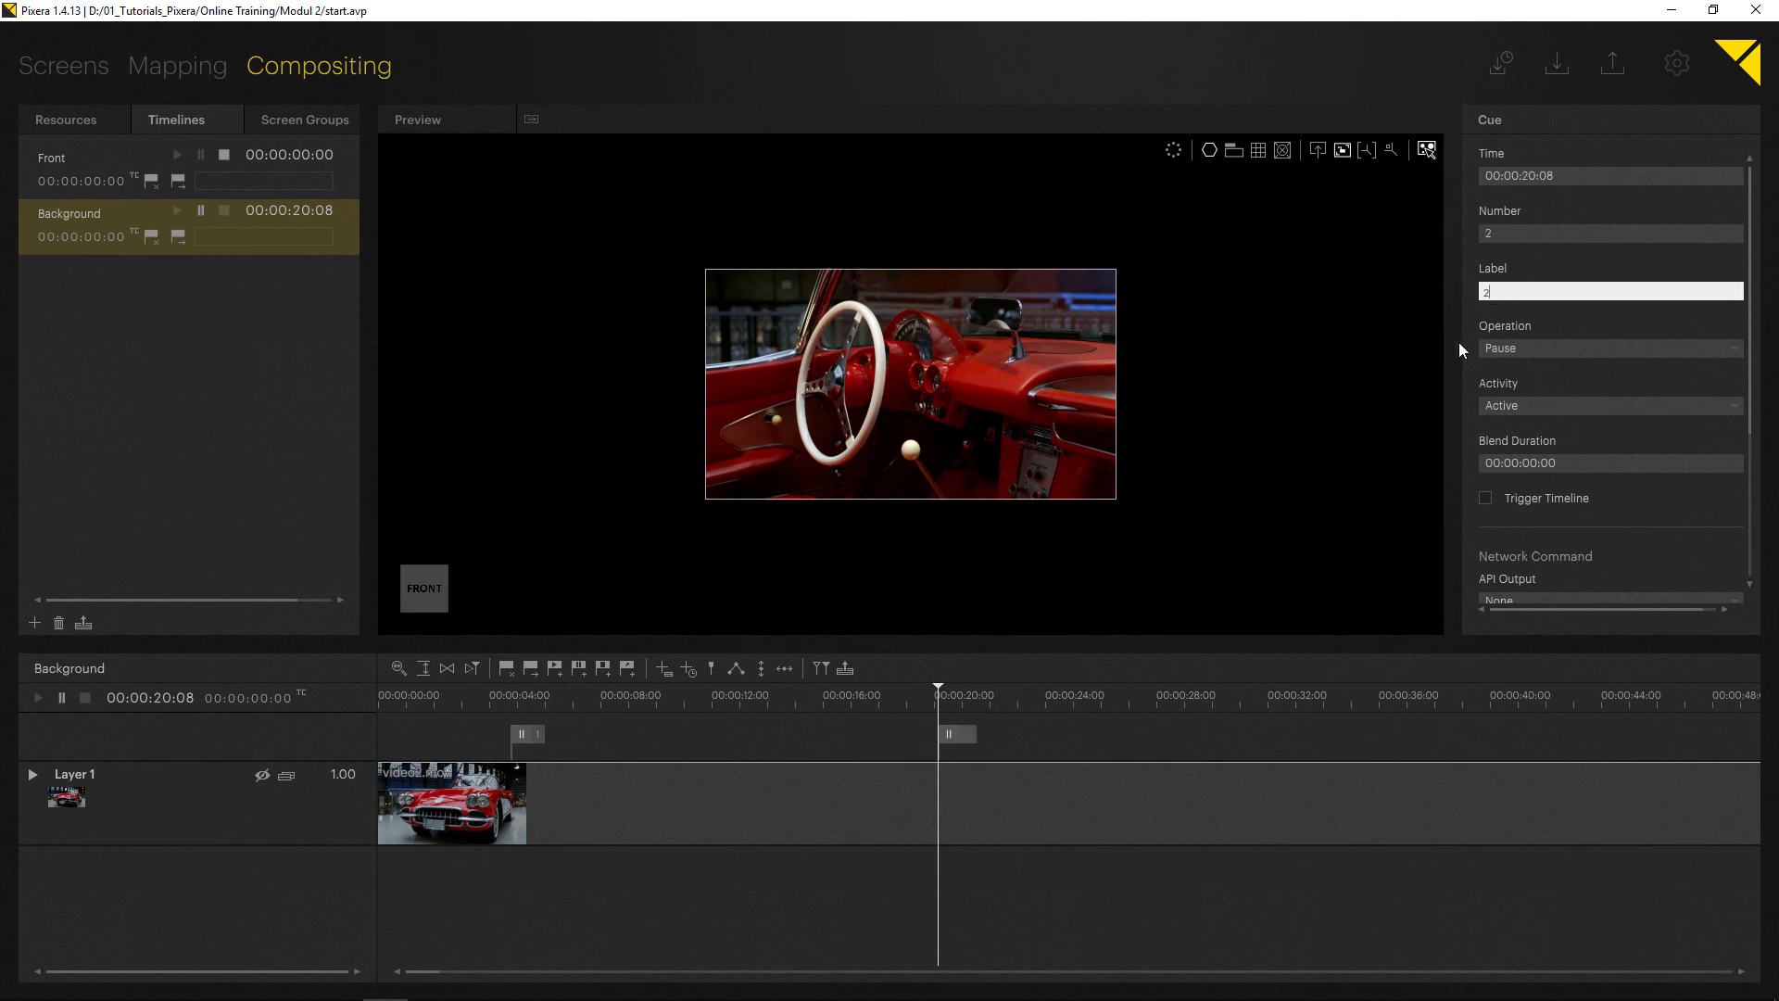
pyautogui.write('2')
pyautogui.press('Return')
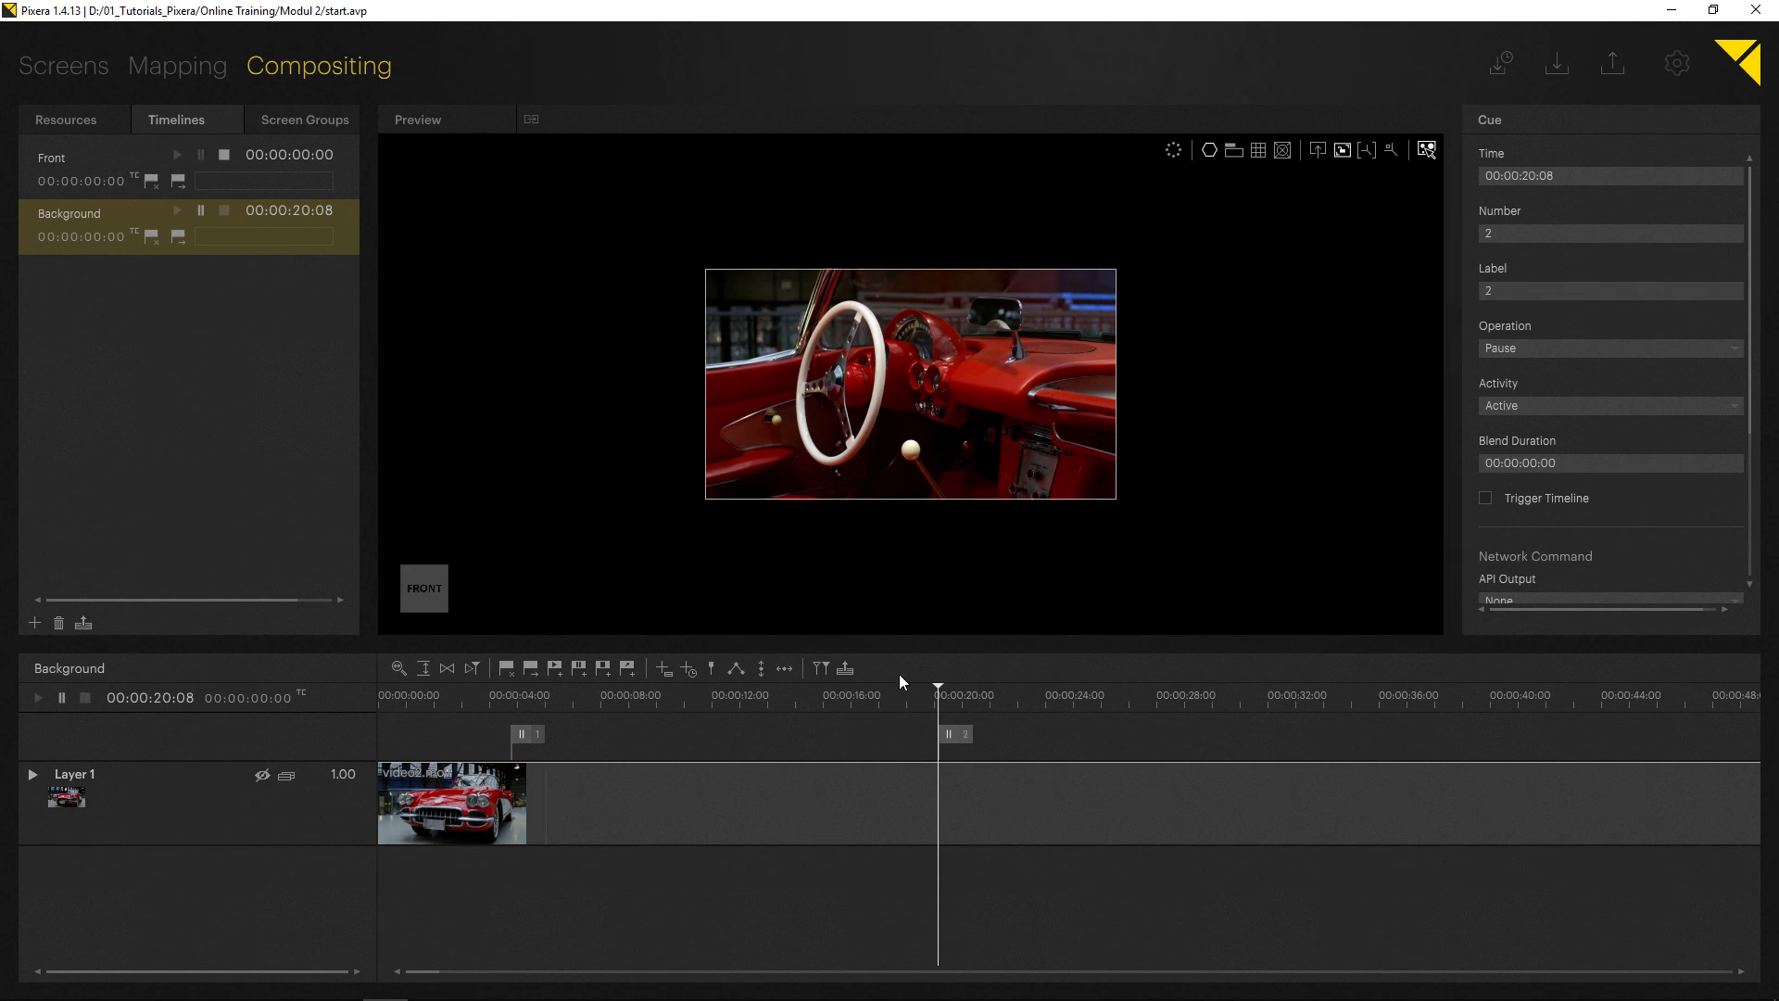
# - Play the Background timeline from about 00:00:02:38 to cue 1, resume playback and jump to the next cue
pyautogui.click(461, 715)
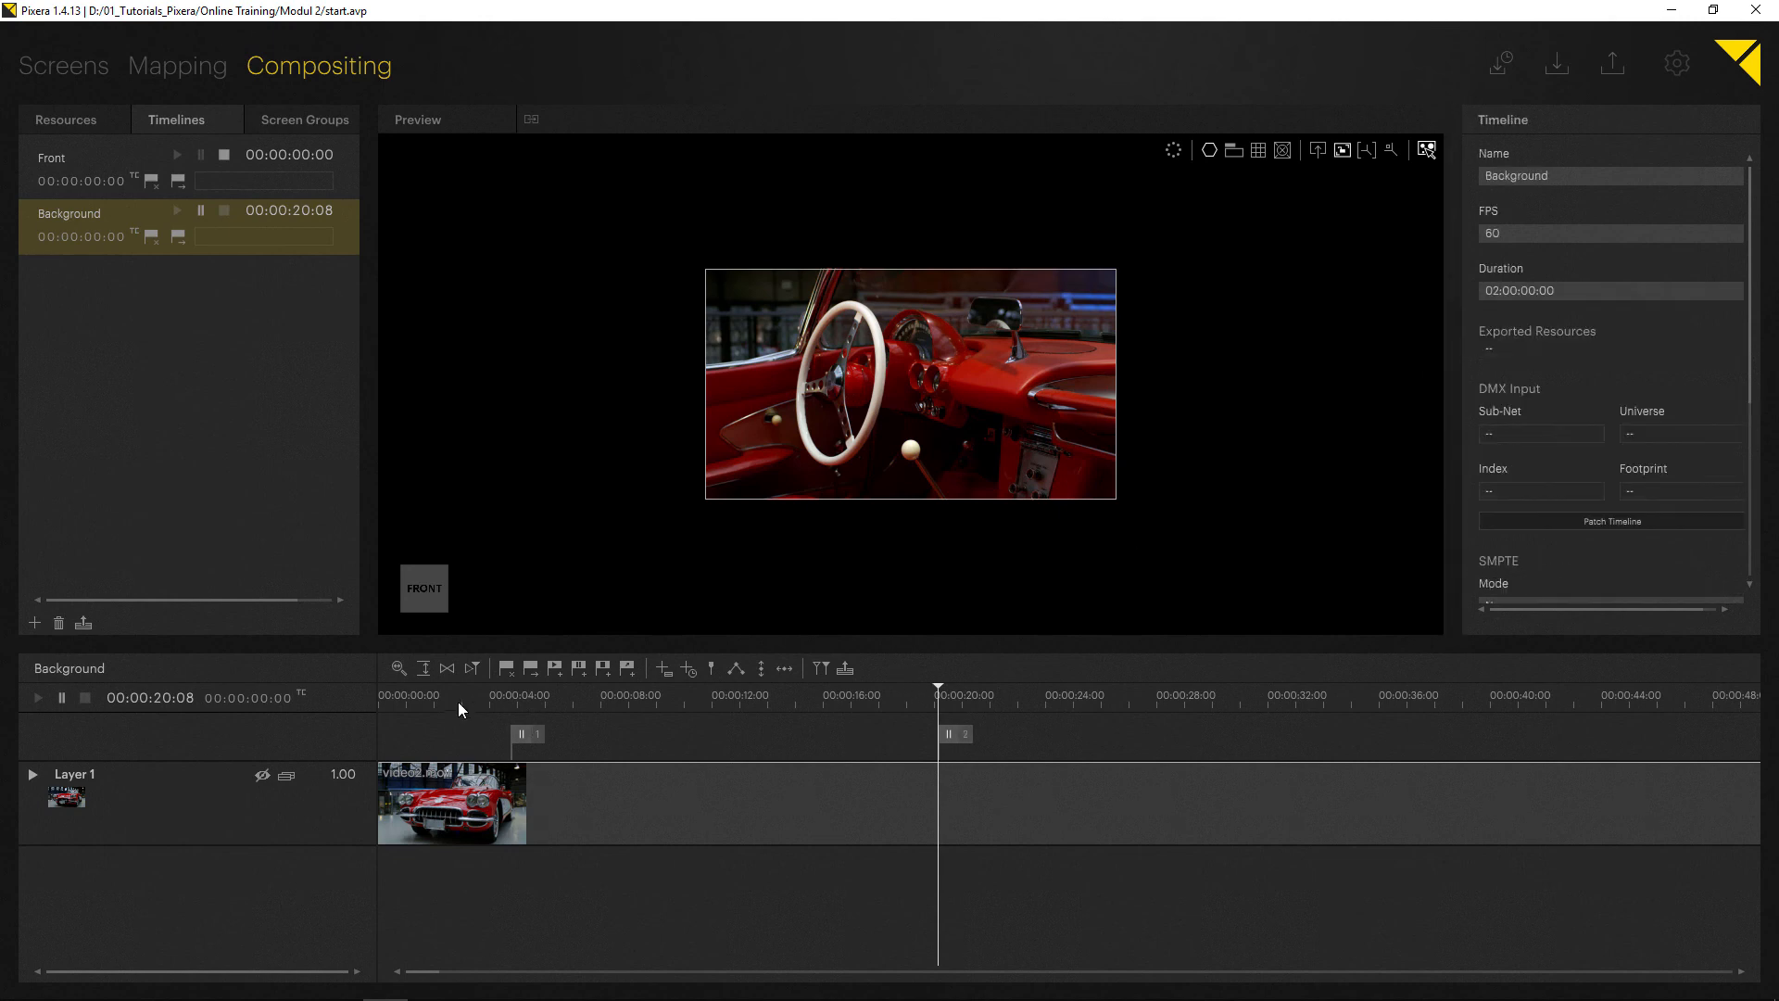
pyautogui.click(457, 703)
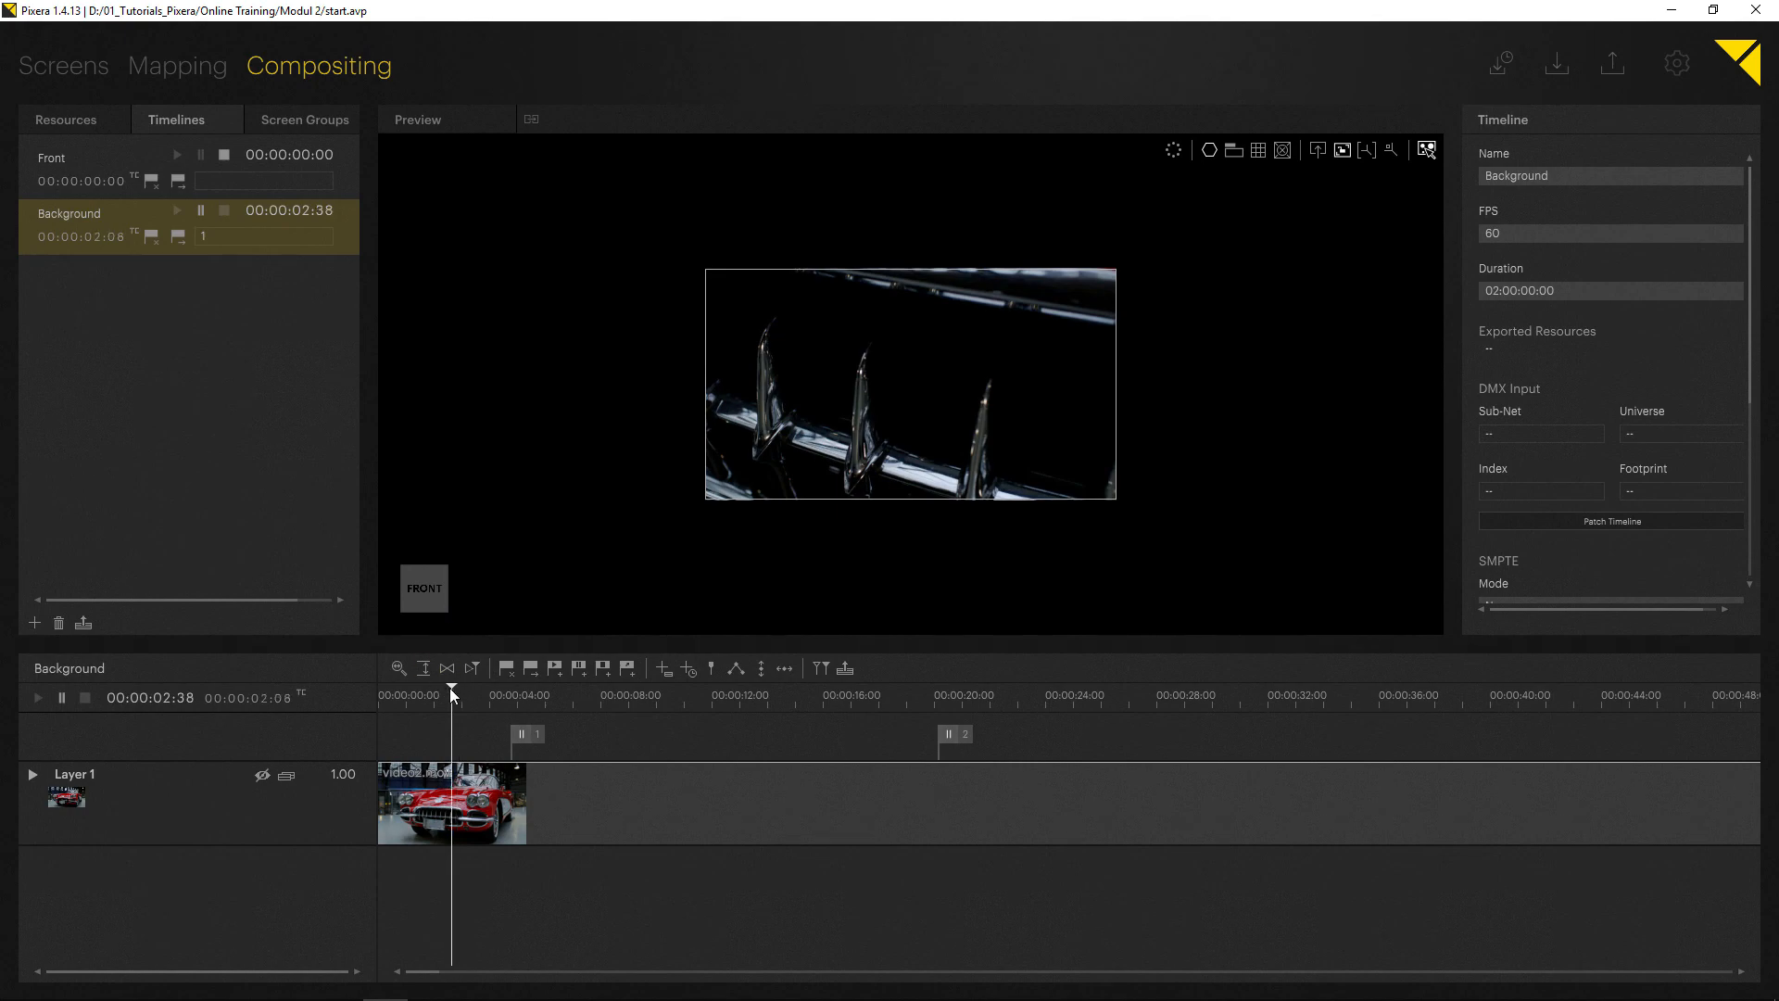
pyautogui.click(176, 210)
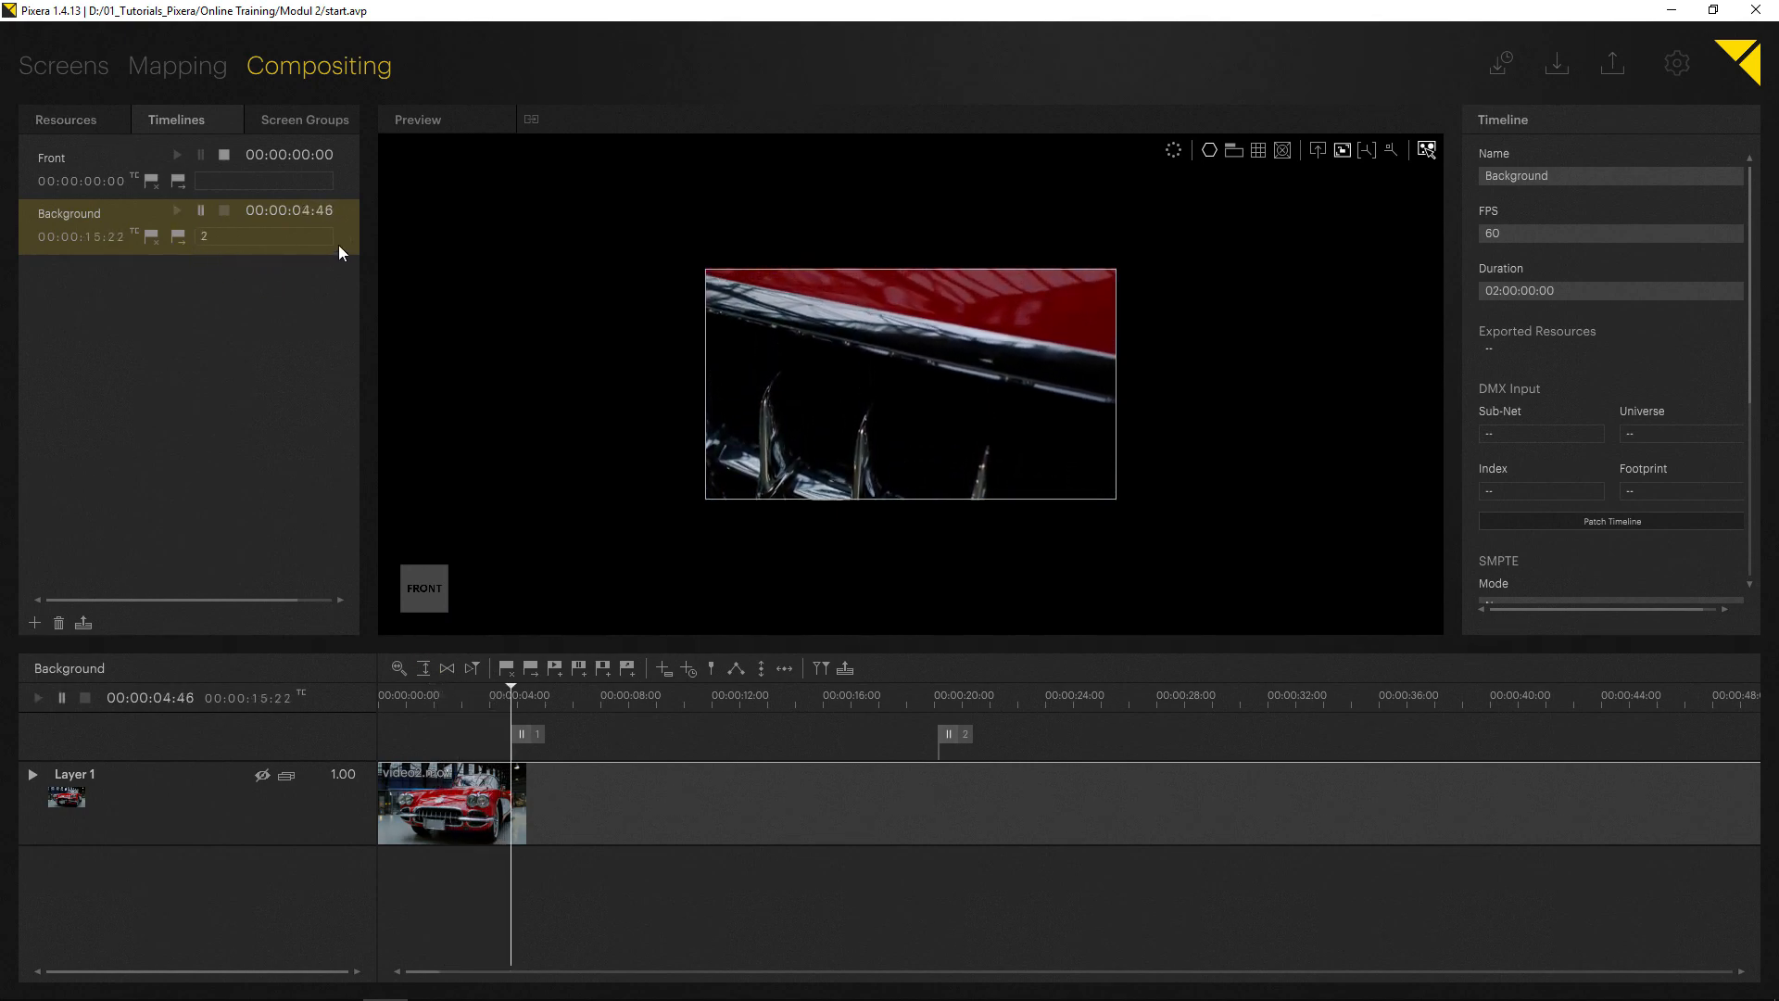
pyautogui.click(177, 210)
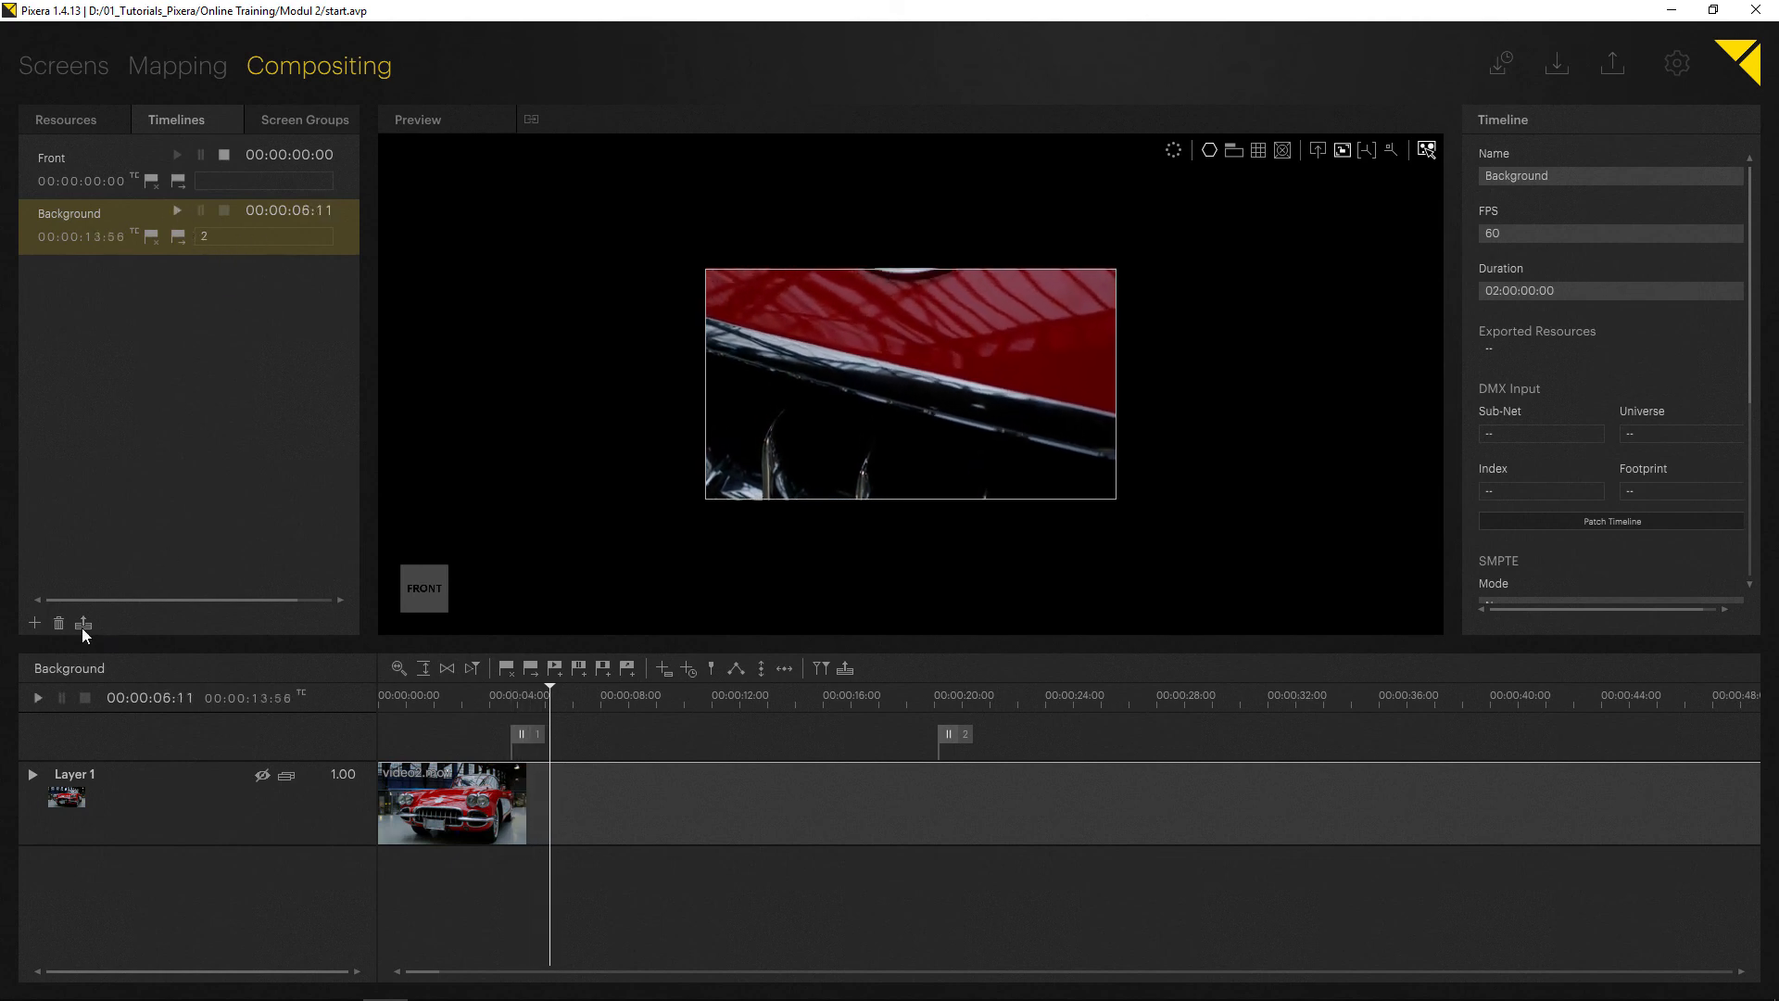
pyautogui.click(174, 237)
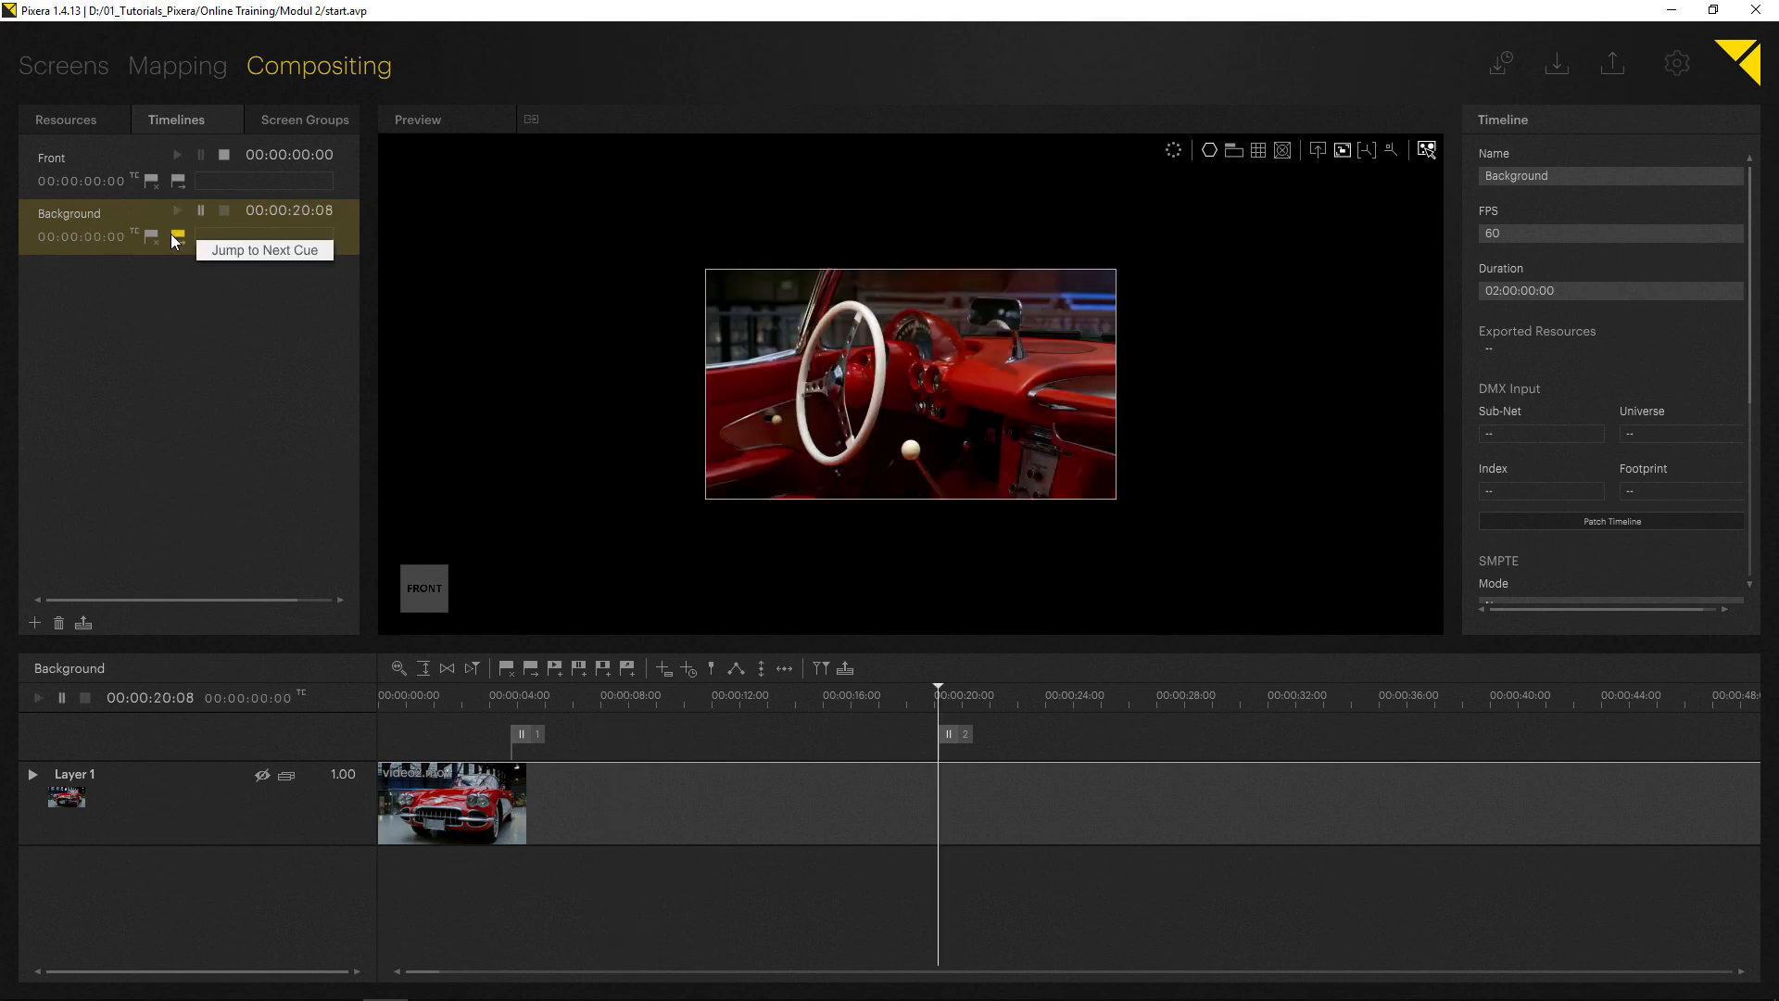
pyautogui.click(621, 697)
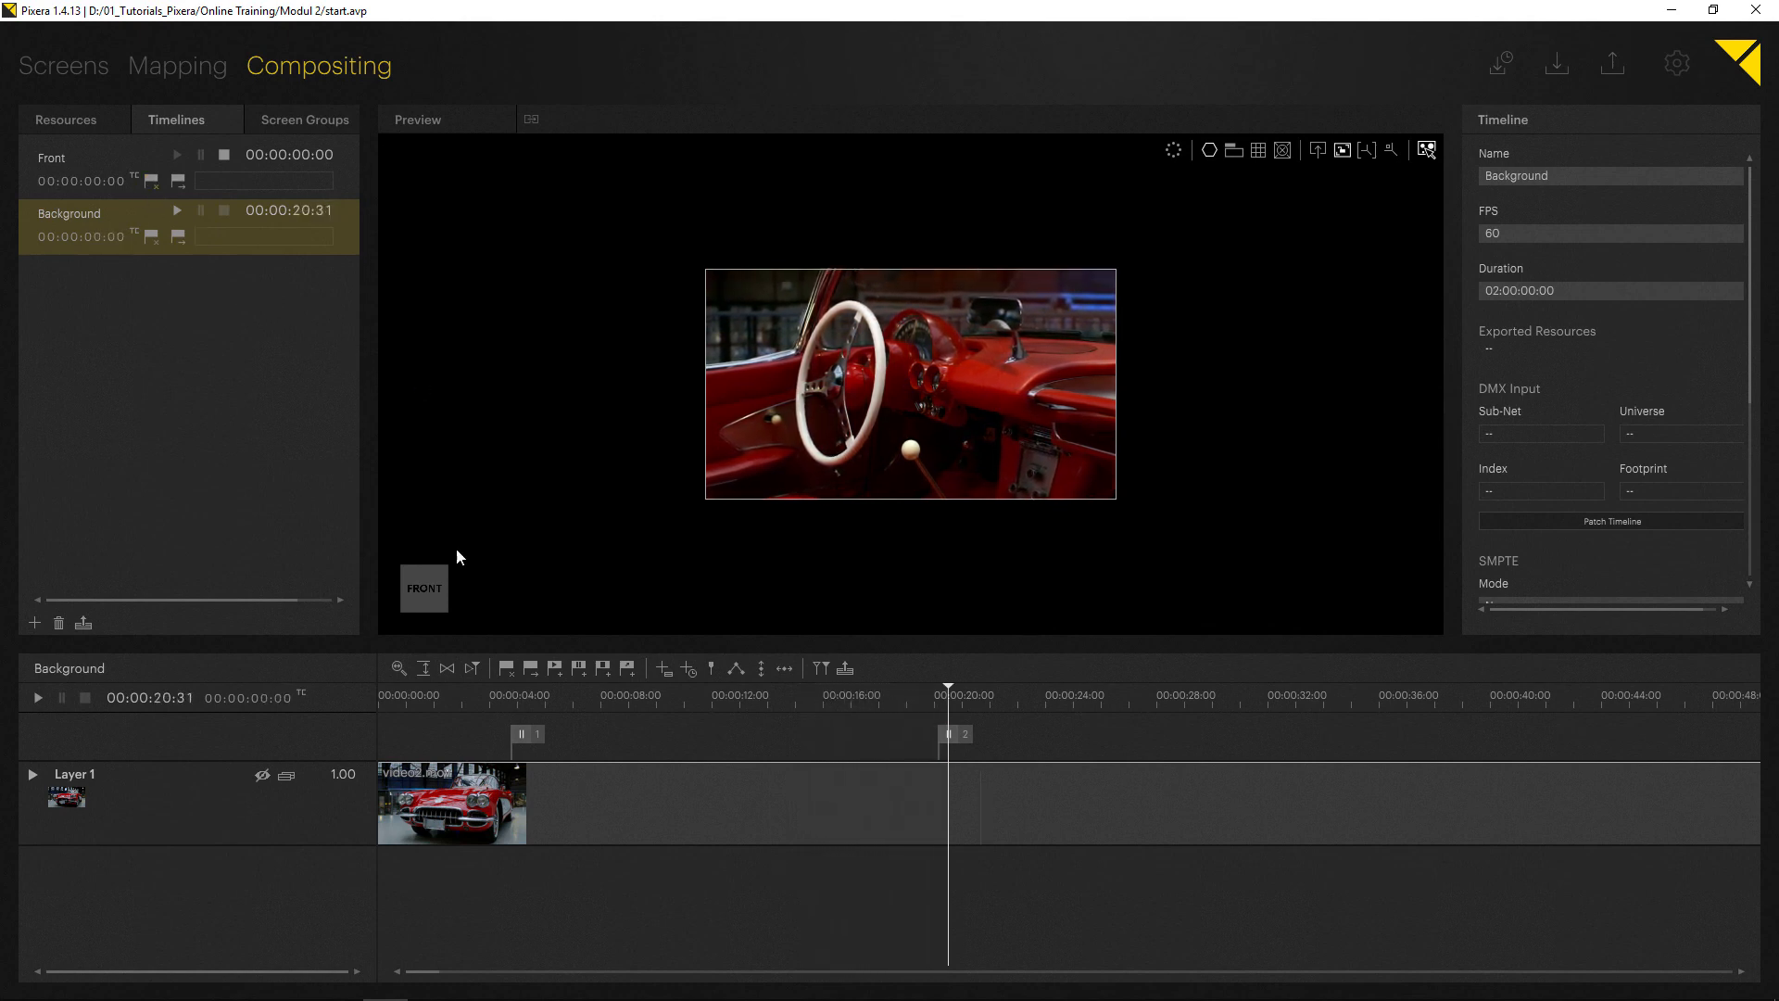
# - Place the Background playhead just before cue 1 and set the video2.mov clip's play mode to Free Play Once
pyautogui.click(487, 697)
pyautogui.click(522, 734)
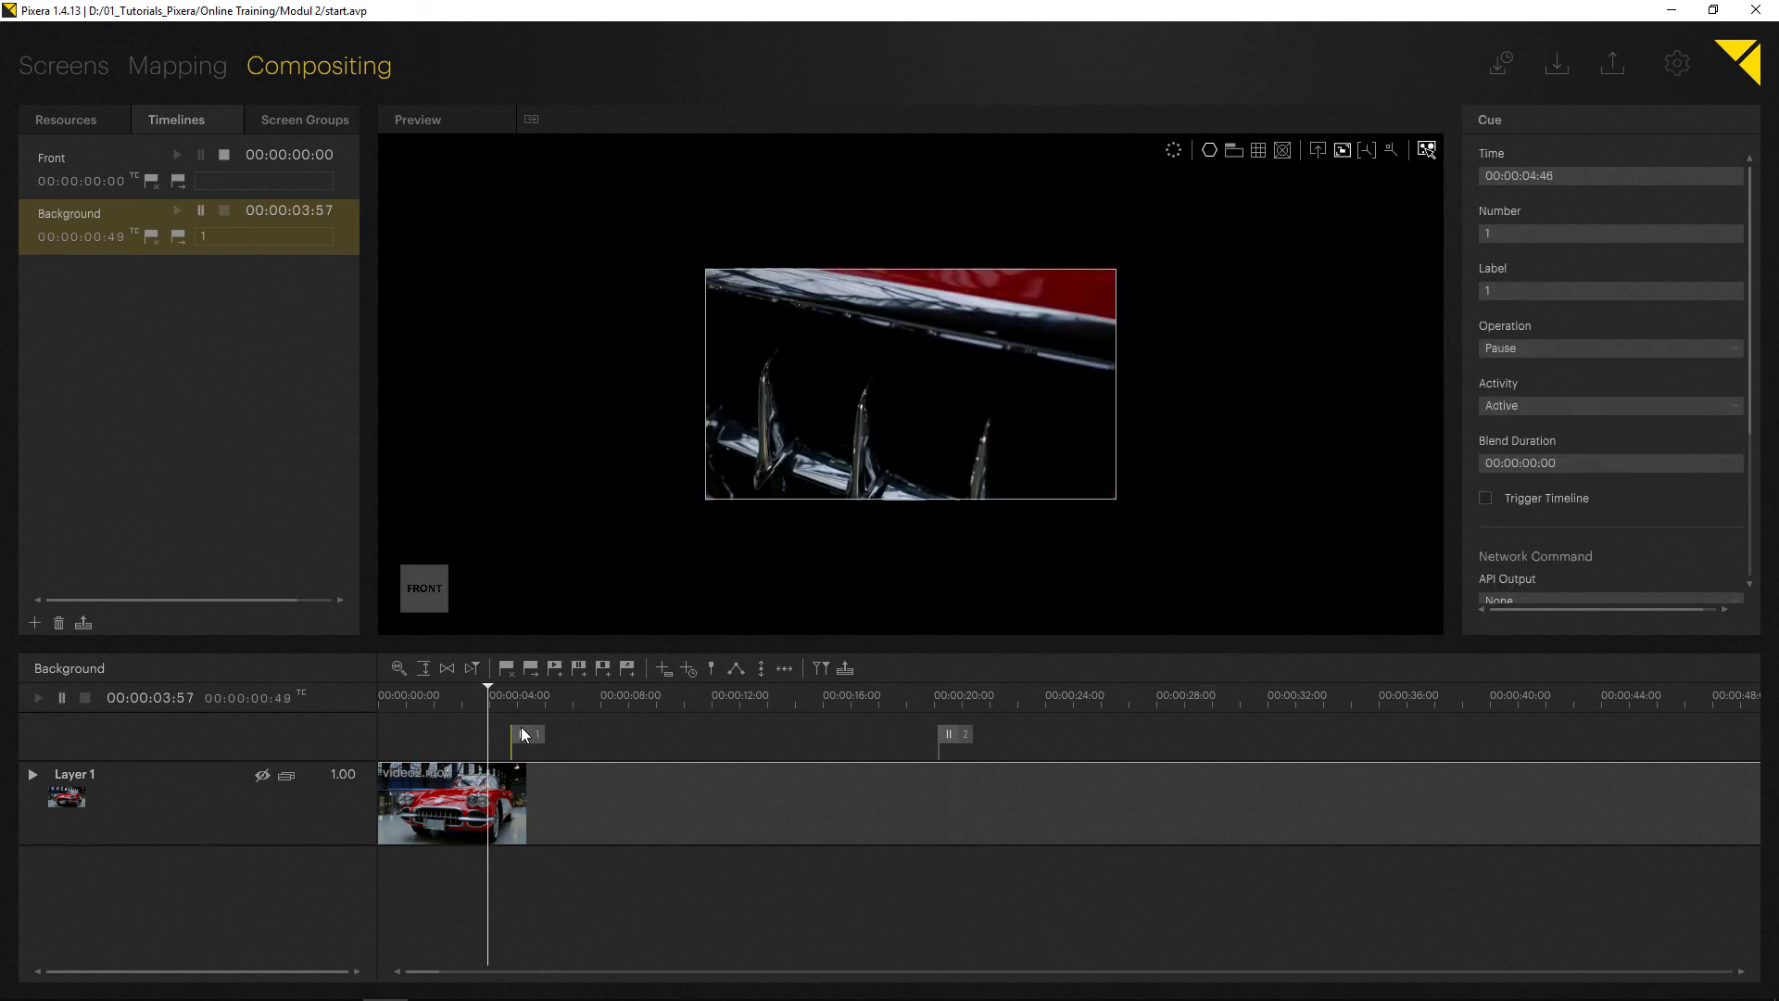
pyautogui.click(563, 778)
pyautogui.click(1531, 385)
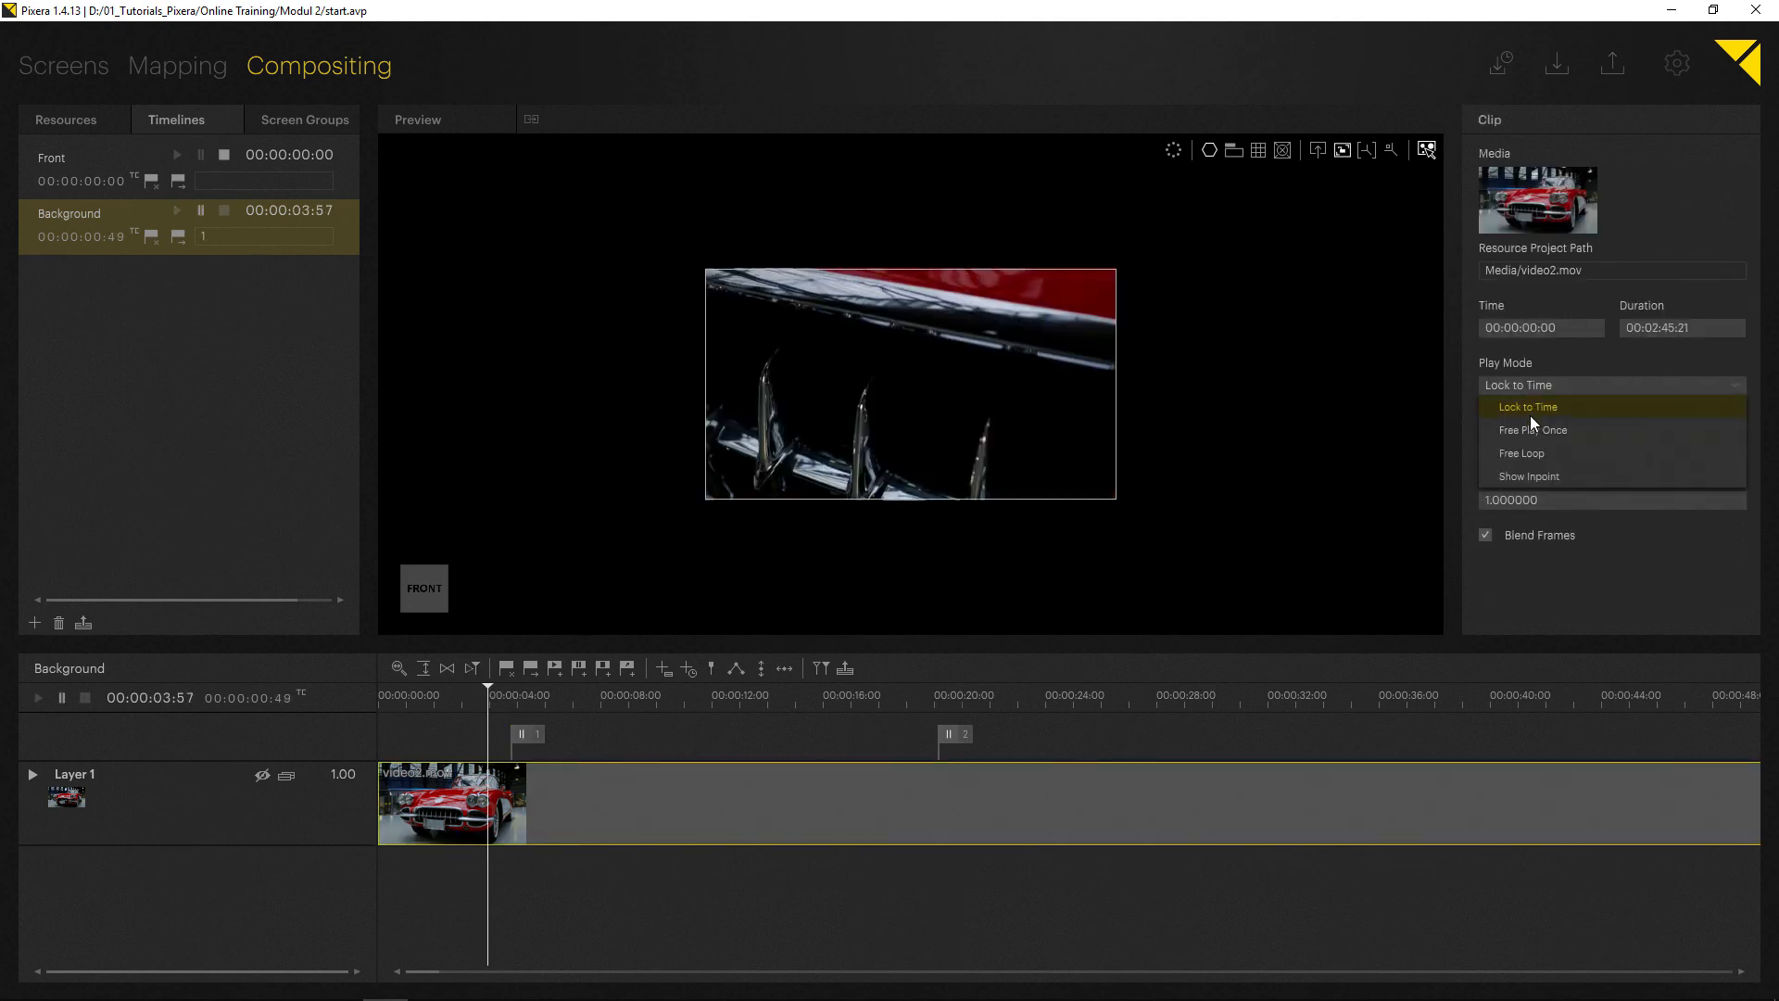
pyautogui.click(1530, 430)
# - Make cue 1 trigger the Front timeline with the trigger mode set to Play
pyautogui.click(532, 735)
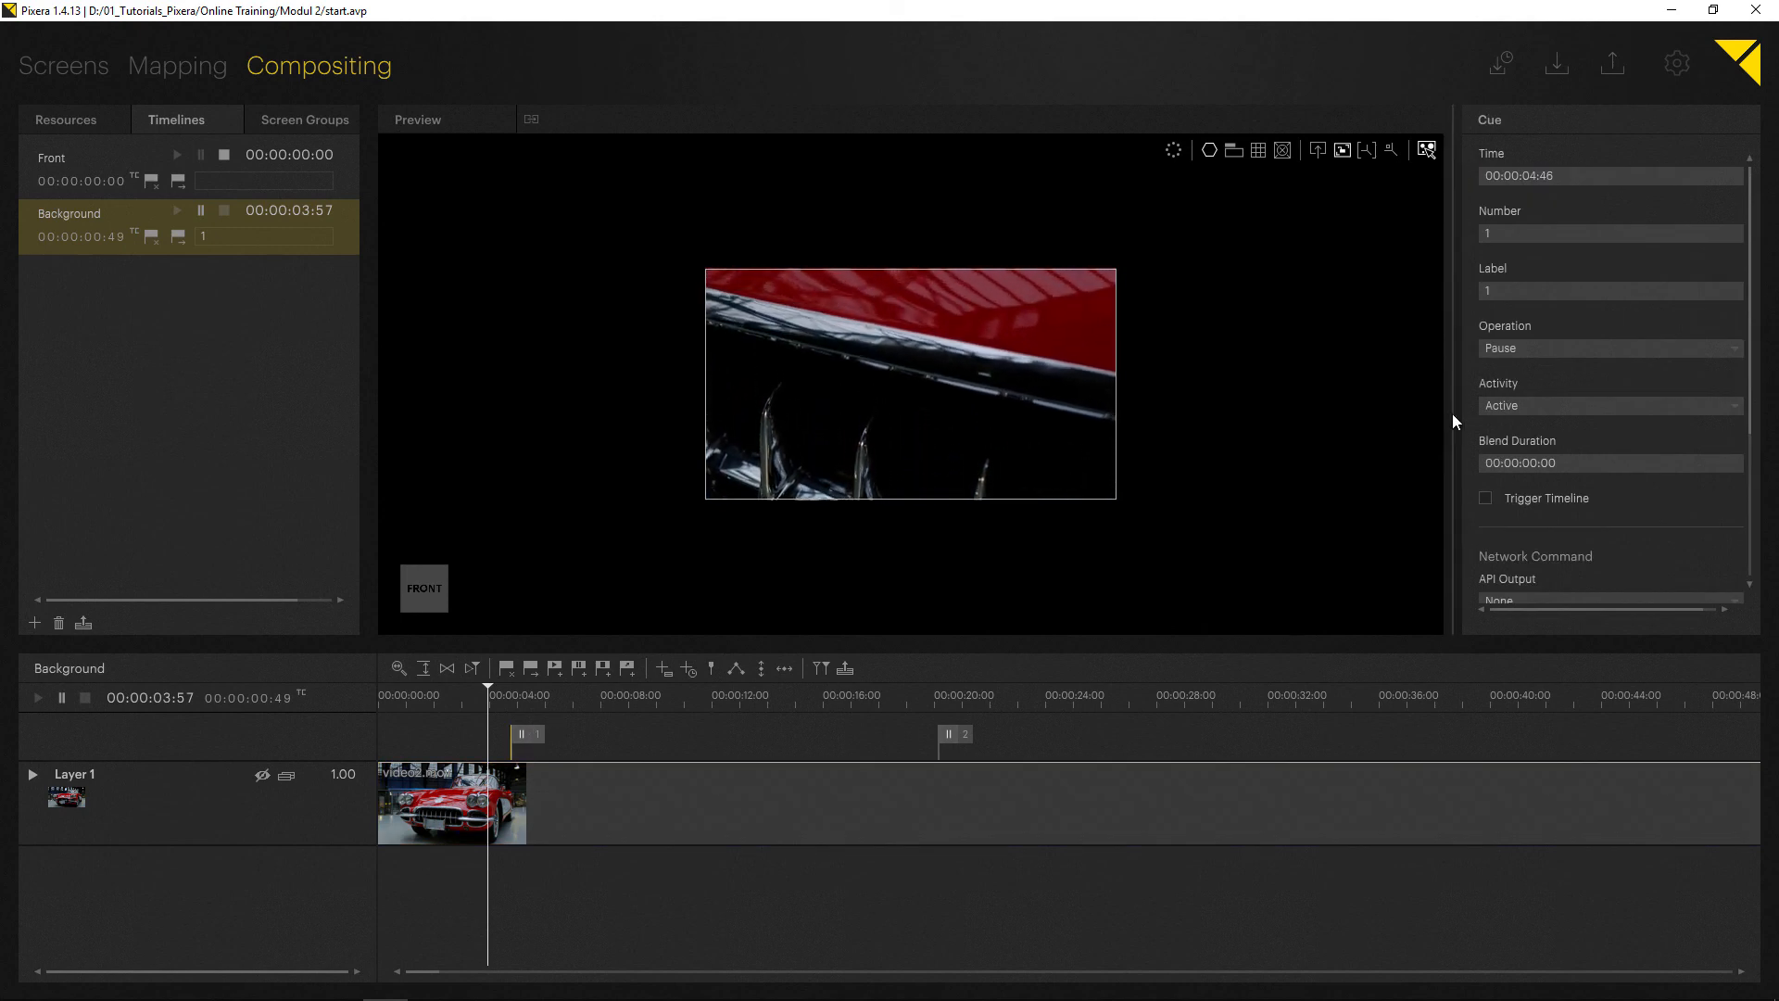
pyautogui.click(1485, 498)
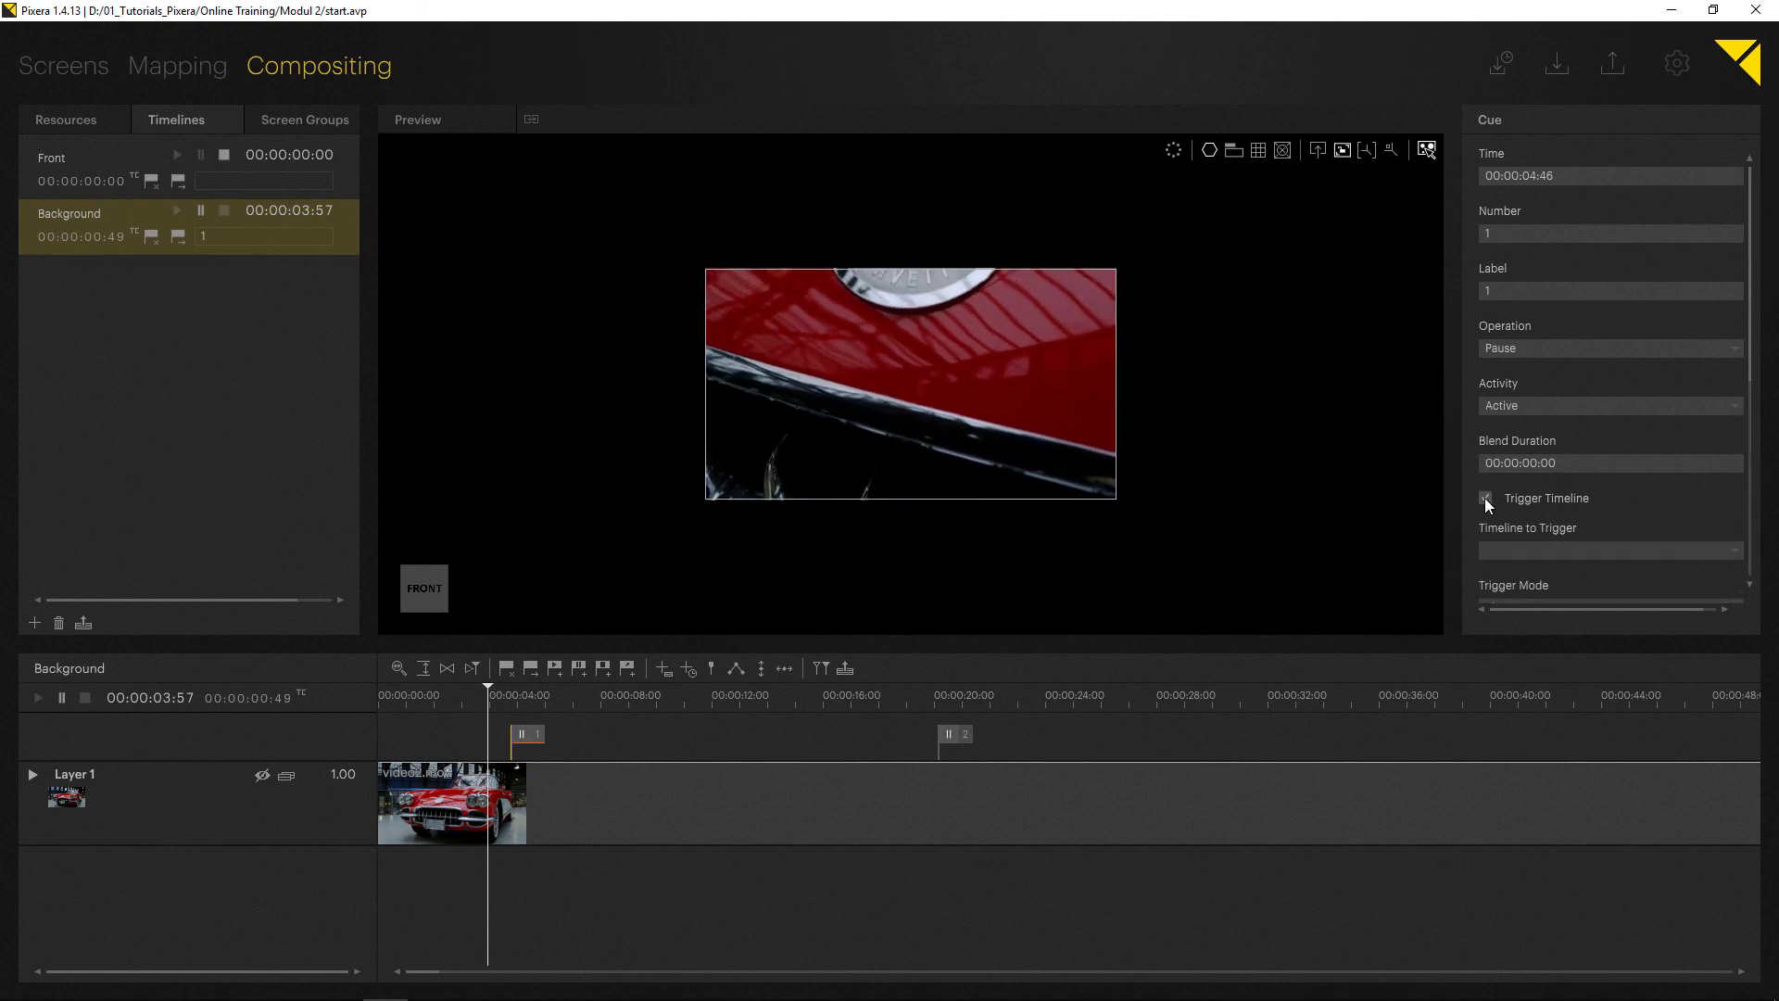
pyautogui.scroll(-2, 1549, 482)
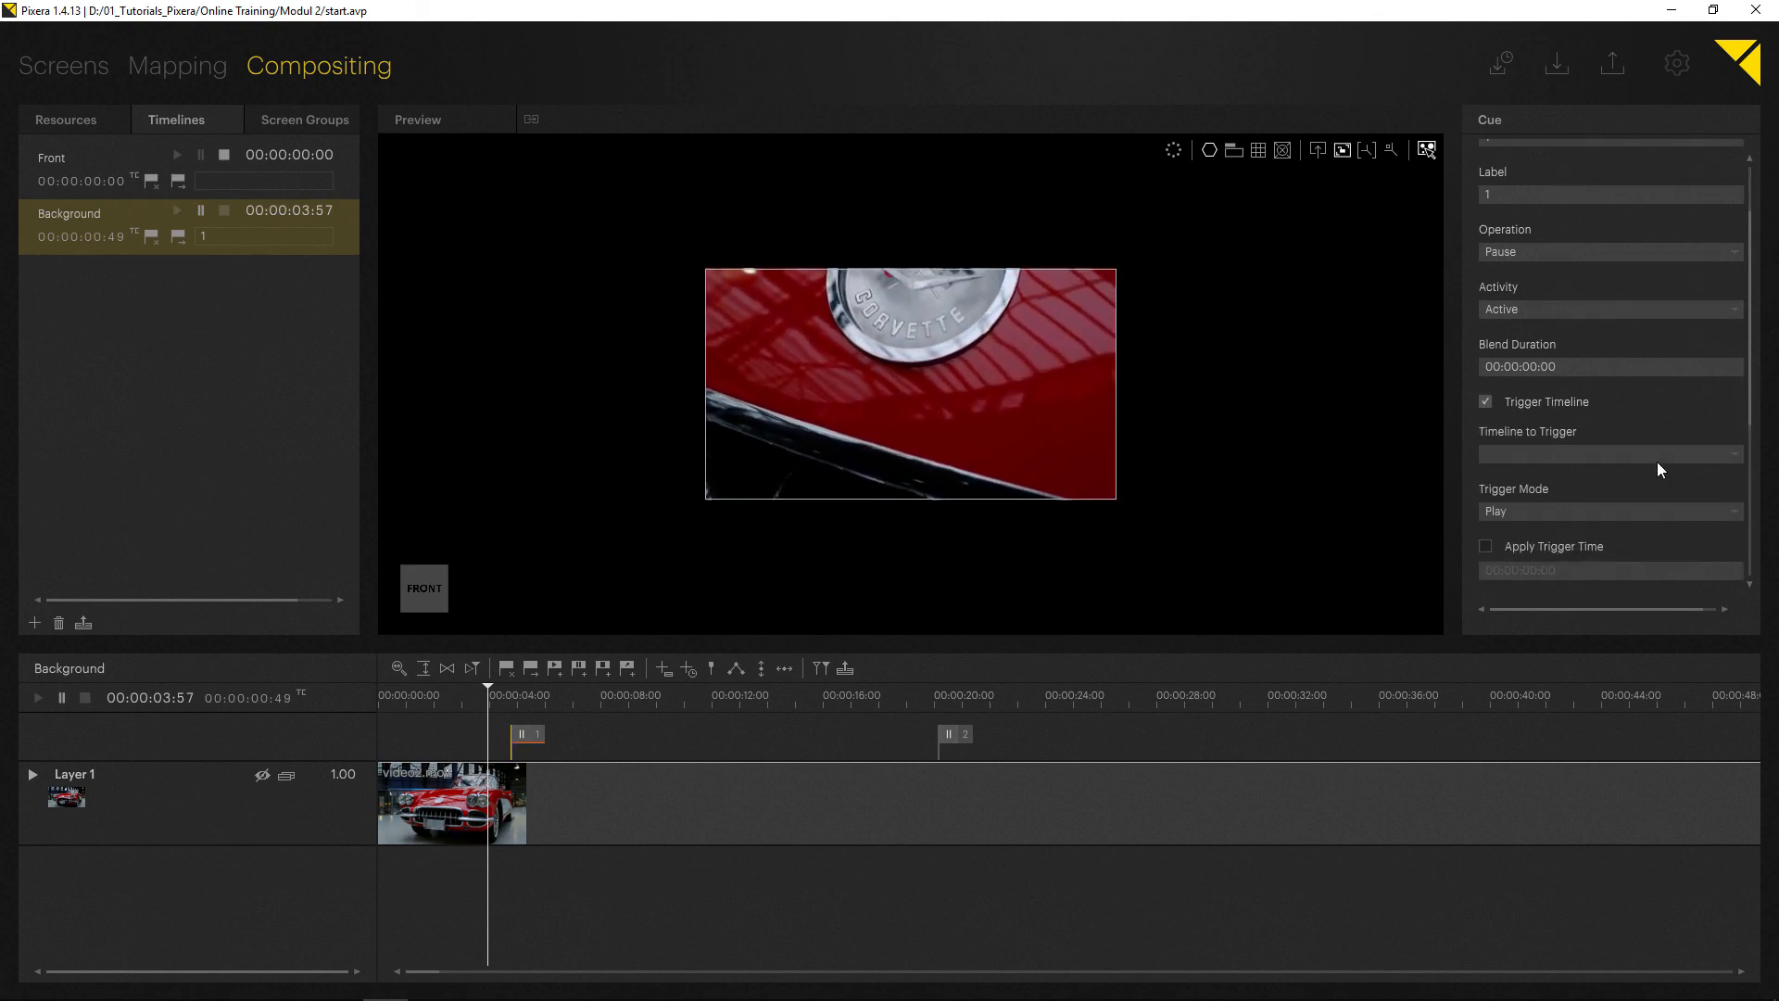
pyautogui.click(1730, 453)
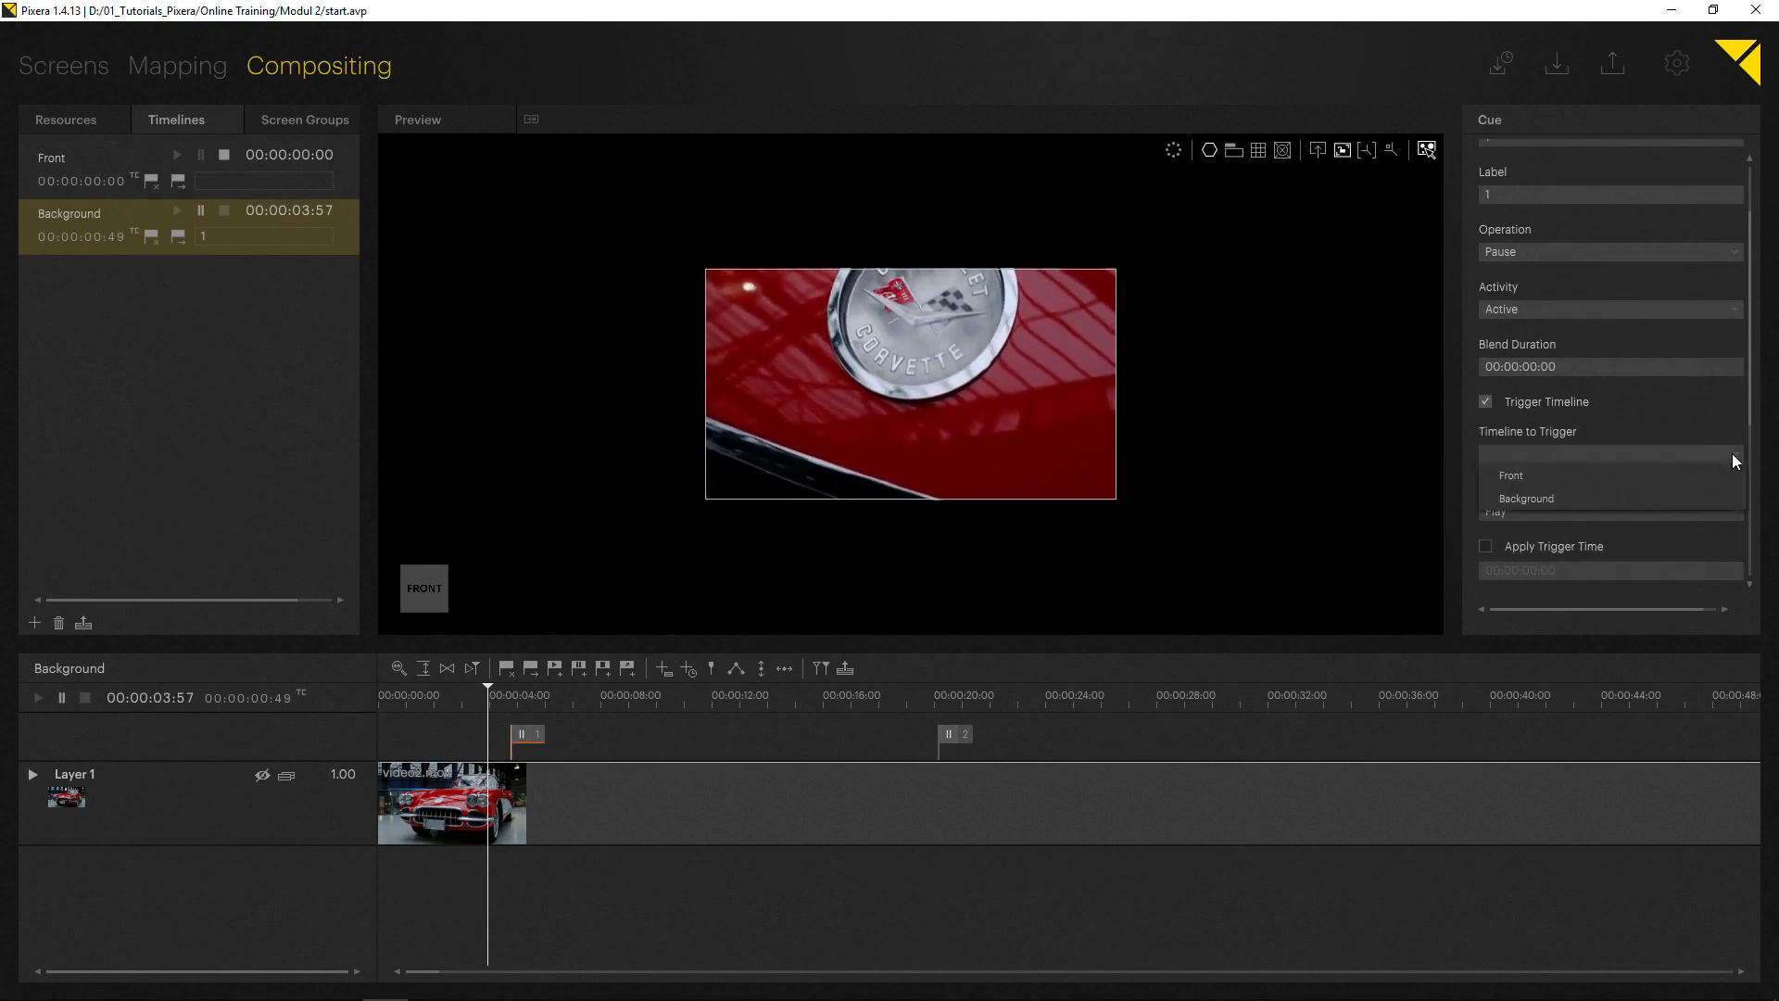
pyautogui.click(1562, 476)
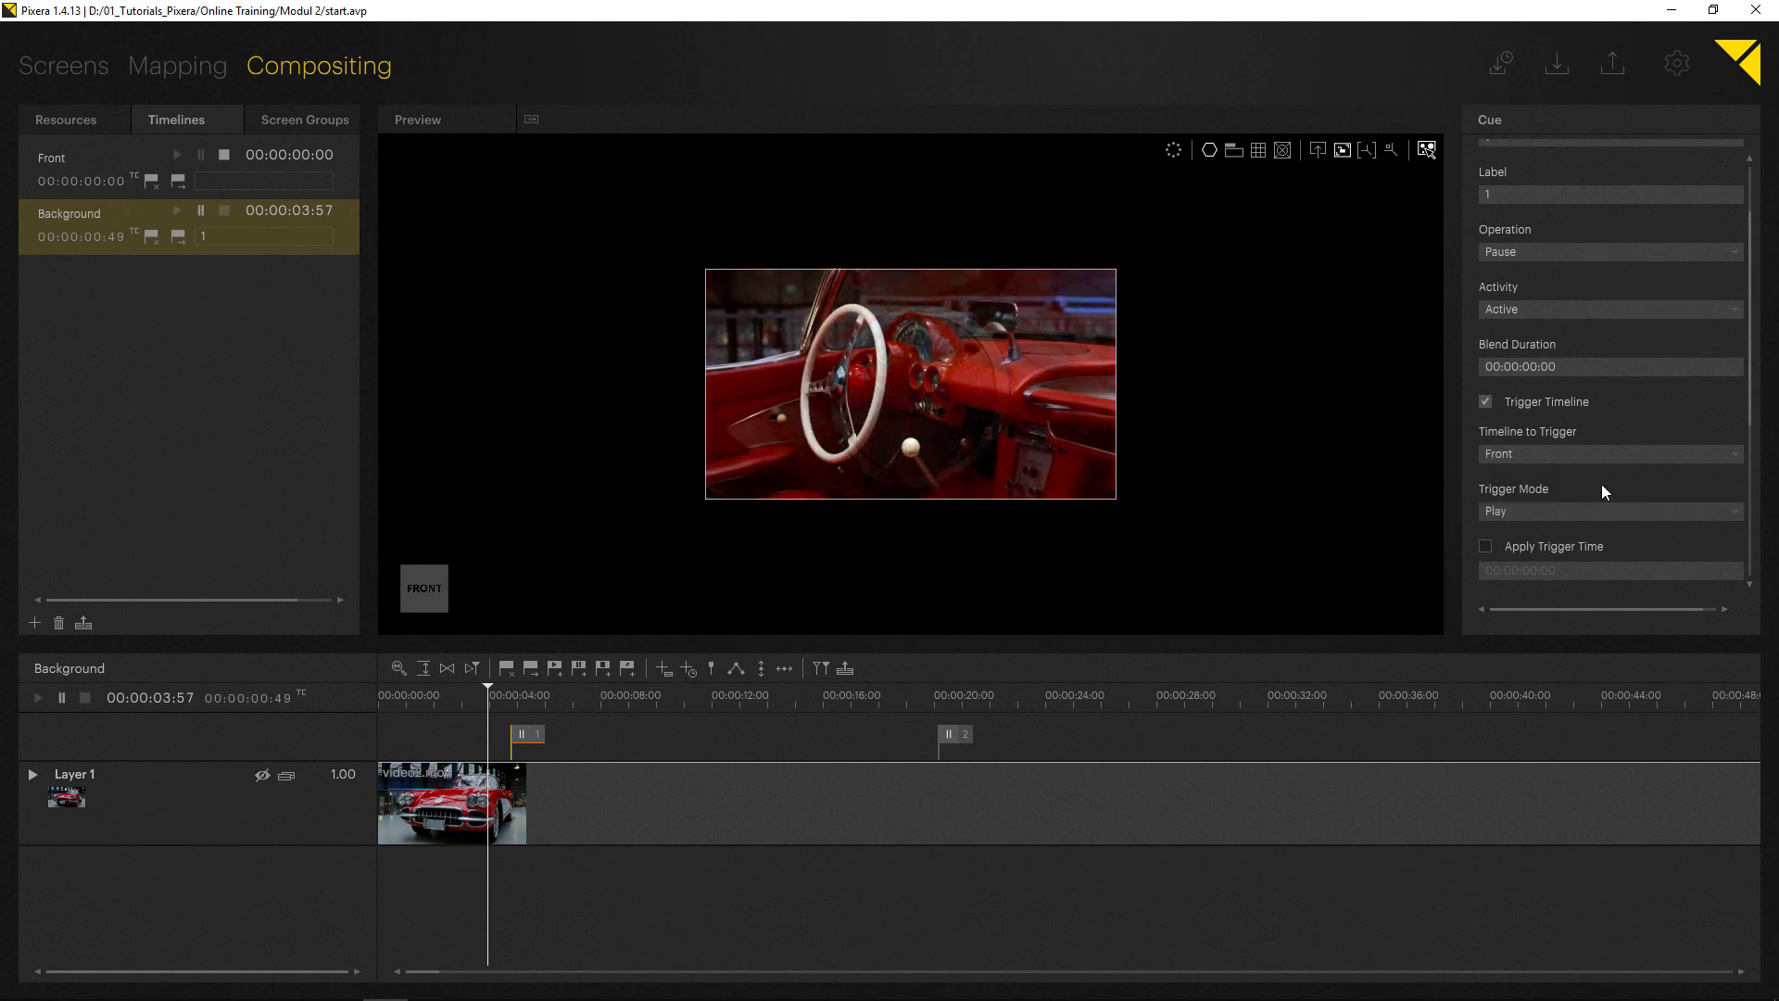
pyautogui.scroll(-1, 1602, 483)
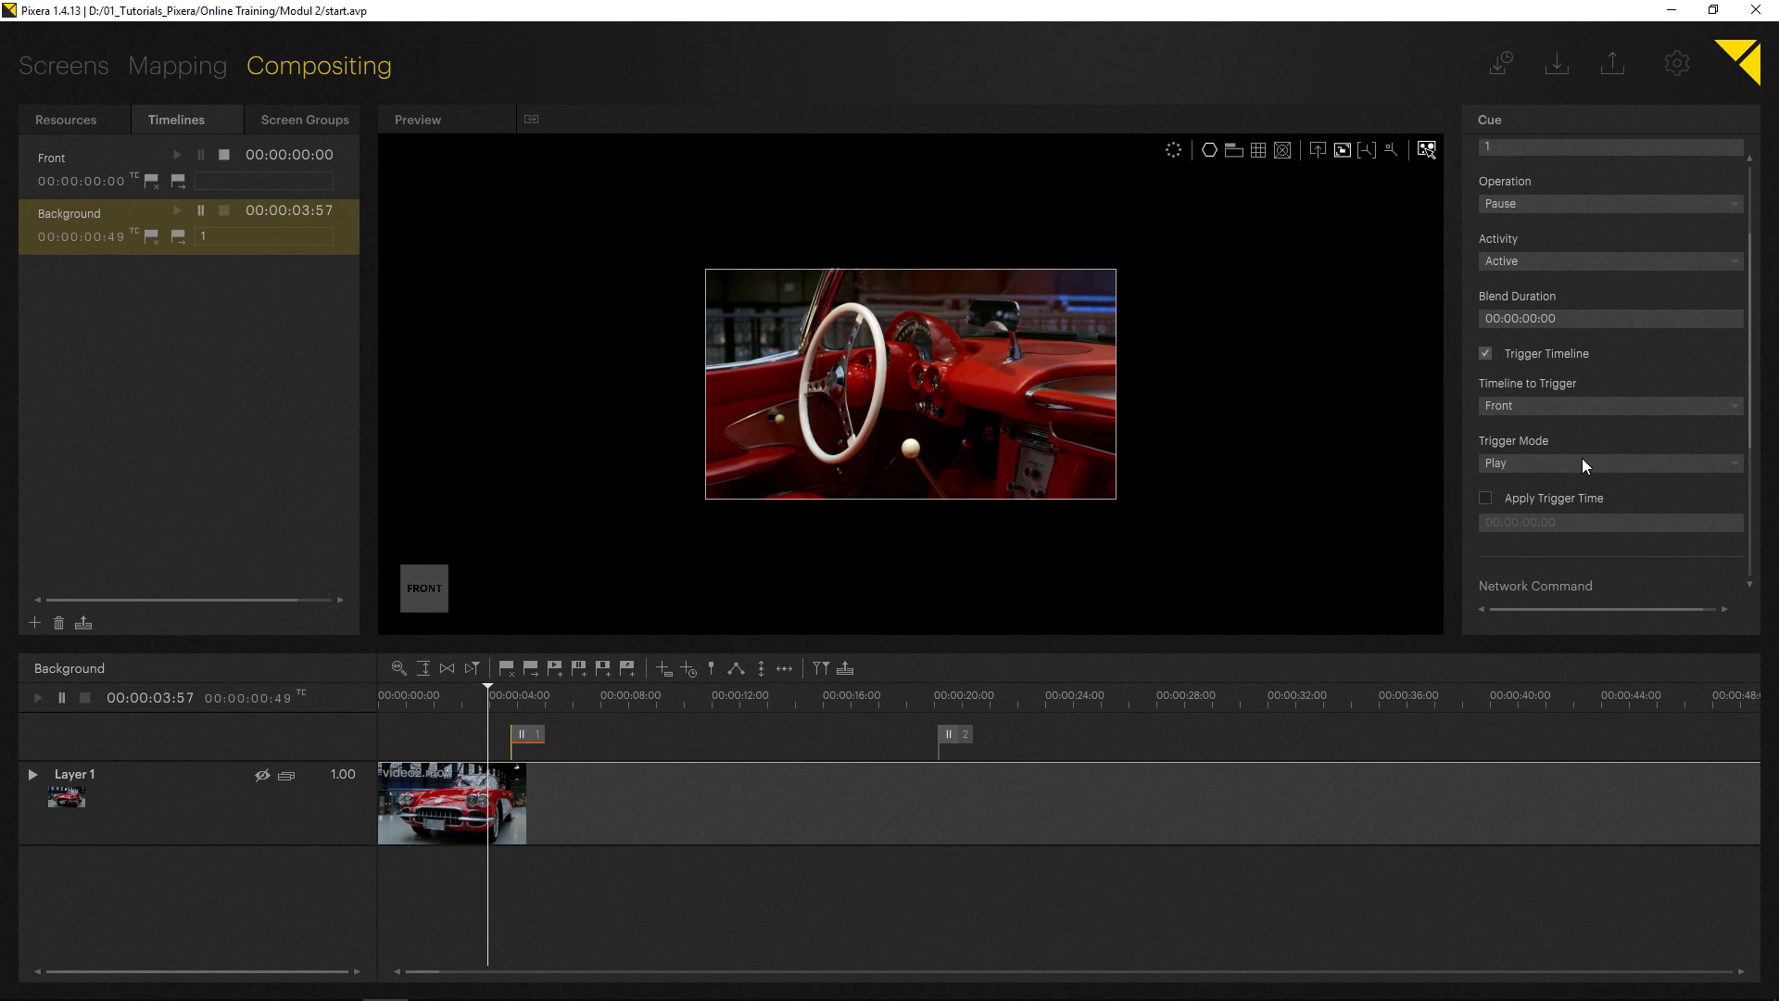
pyautogui.click(1583, 463)
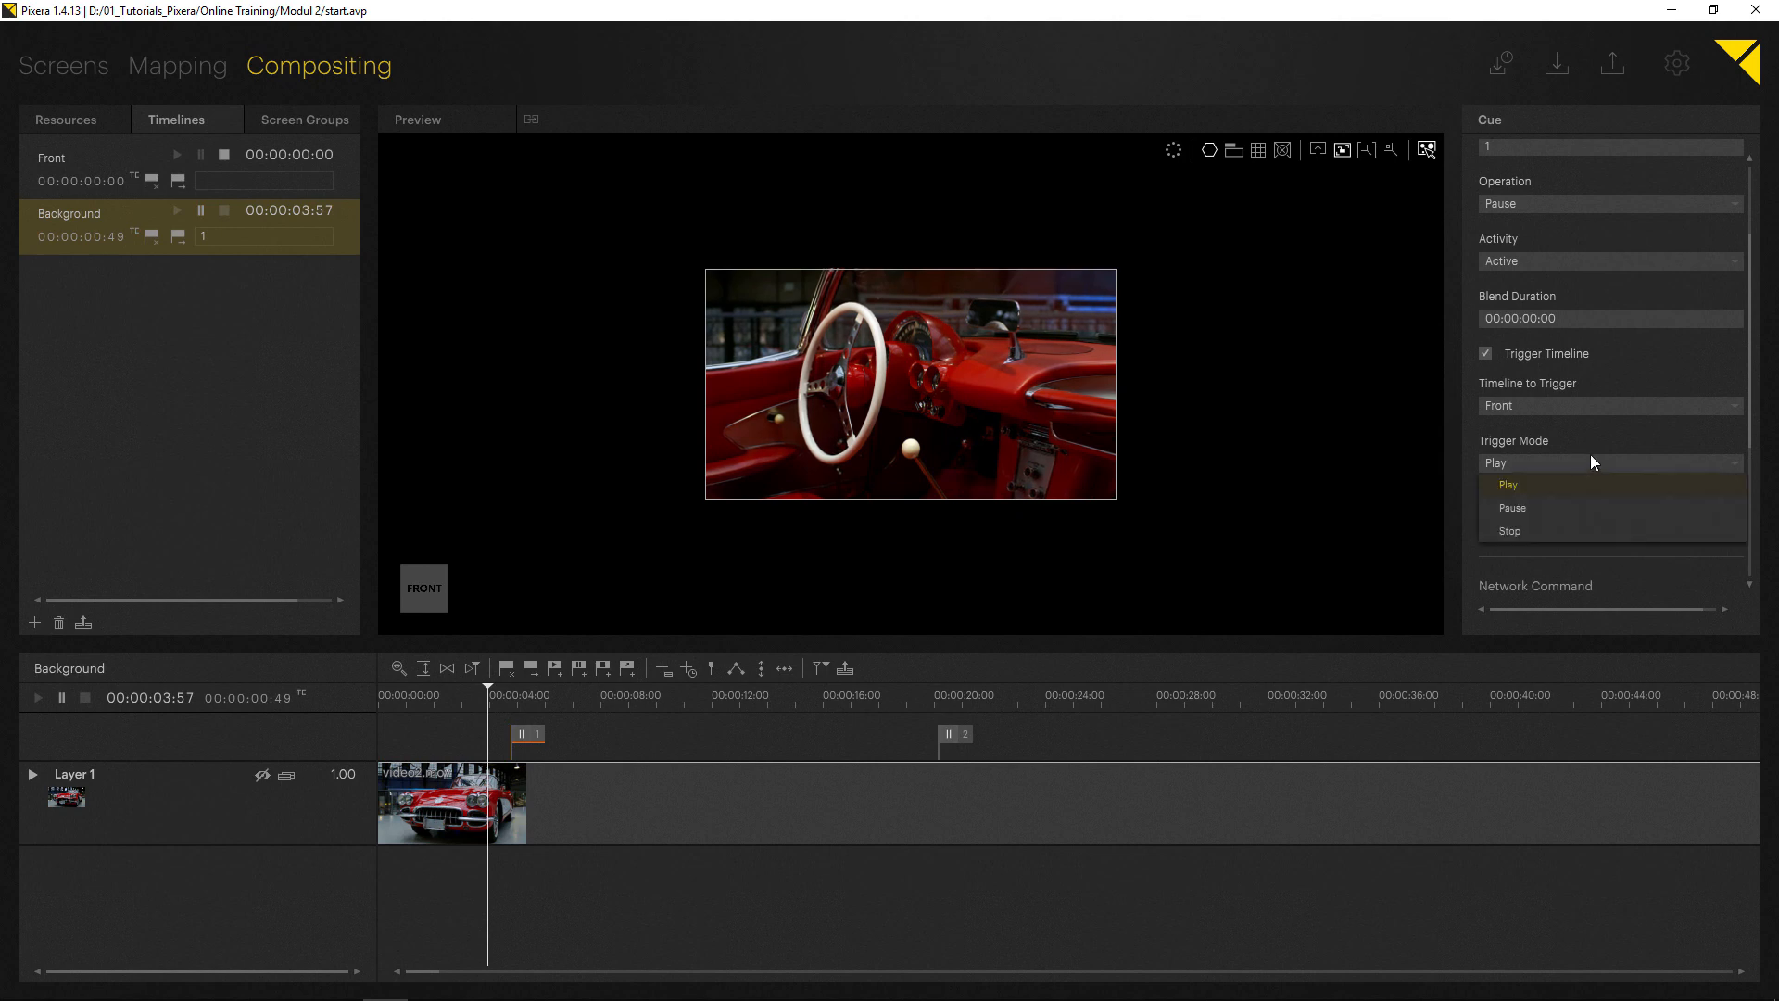
pyautogui.click(1531, 484)
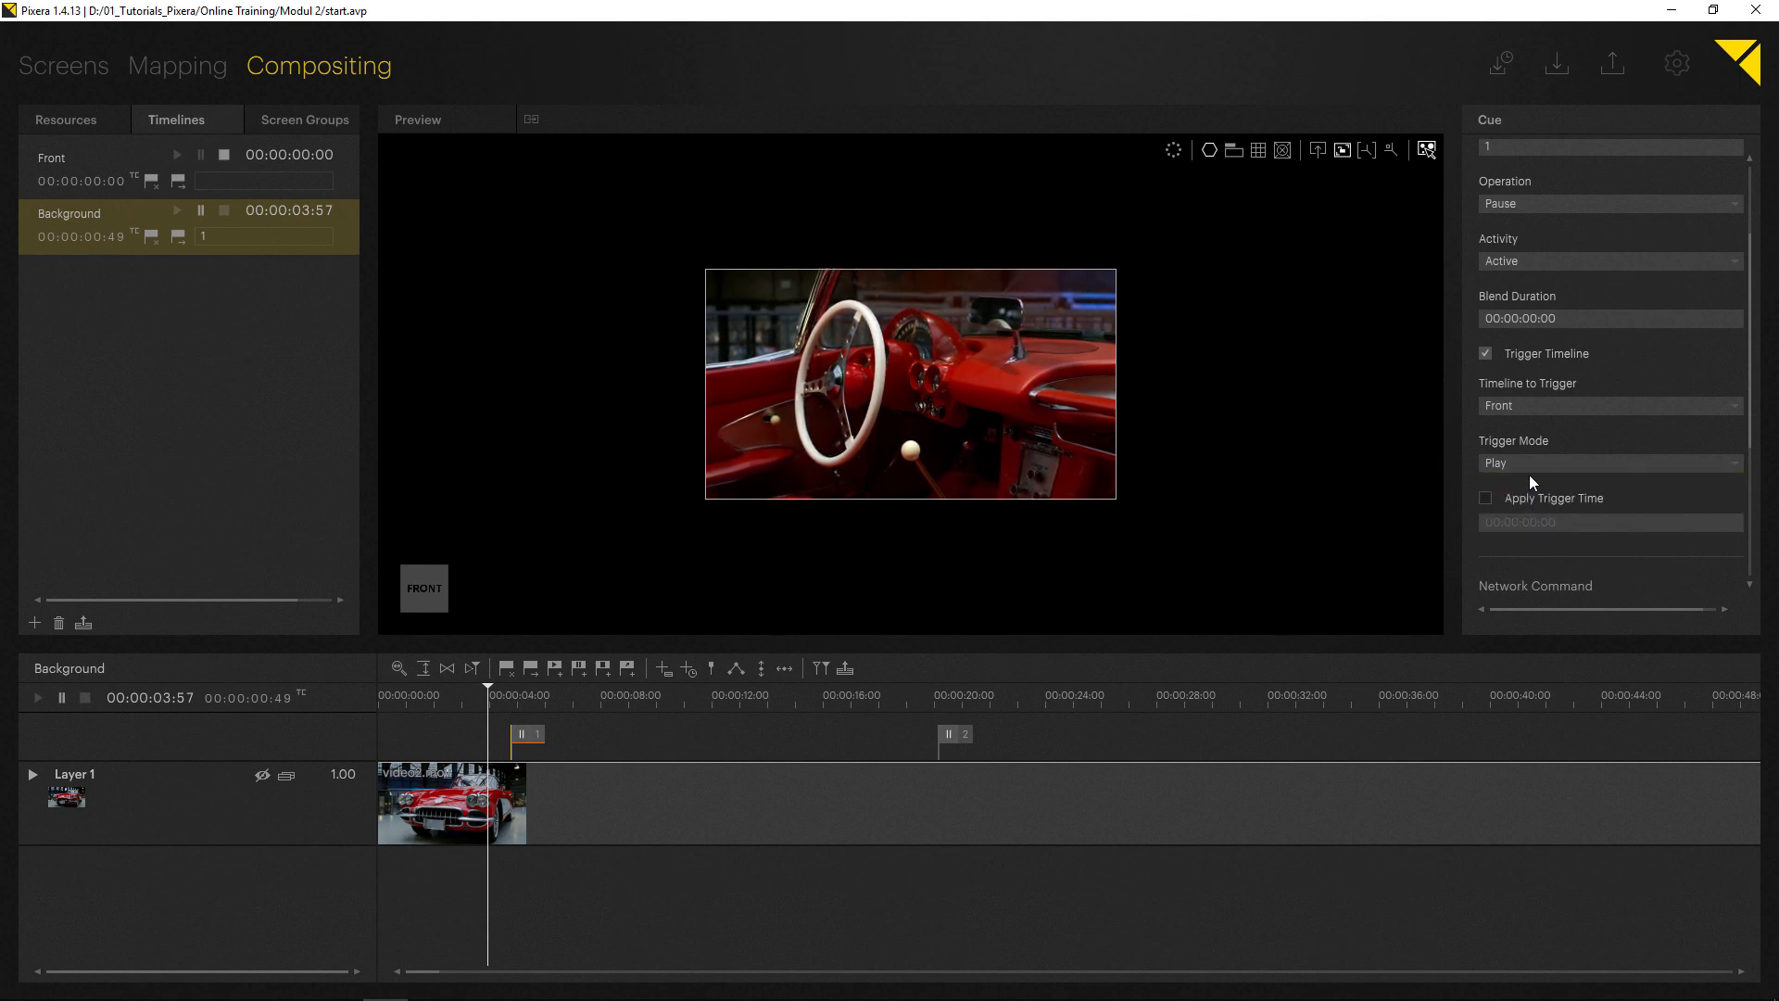
# - Enable a trigger time for cue 1 and set it to 00:00:00:01
pyautogui.click(1486, 501)
pyautogui.click(1560, 521)
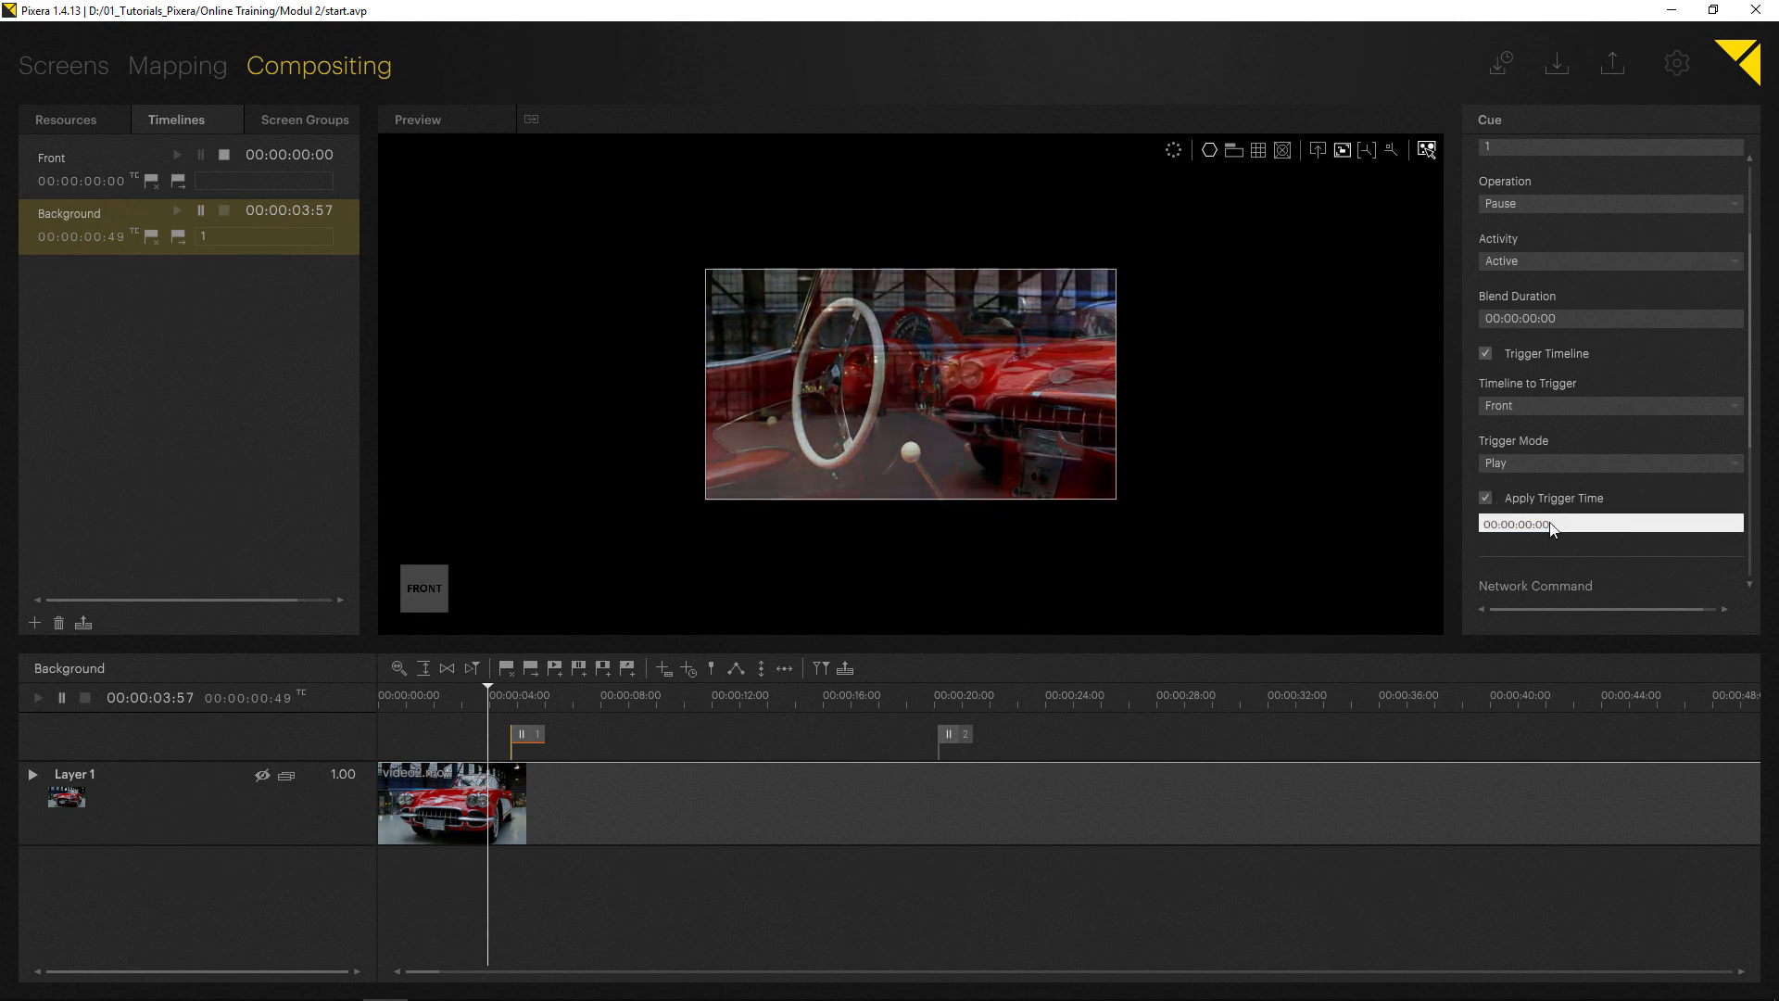
pyautogui.moveTo(1551, 525); pyautogui.dragTo(1544, 526)
pyautogui.write('1')
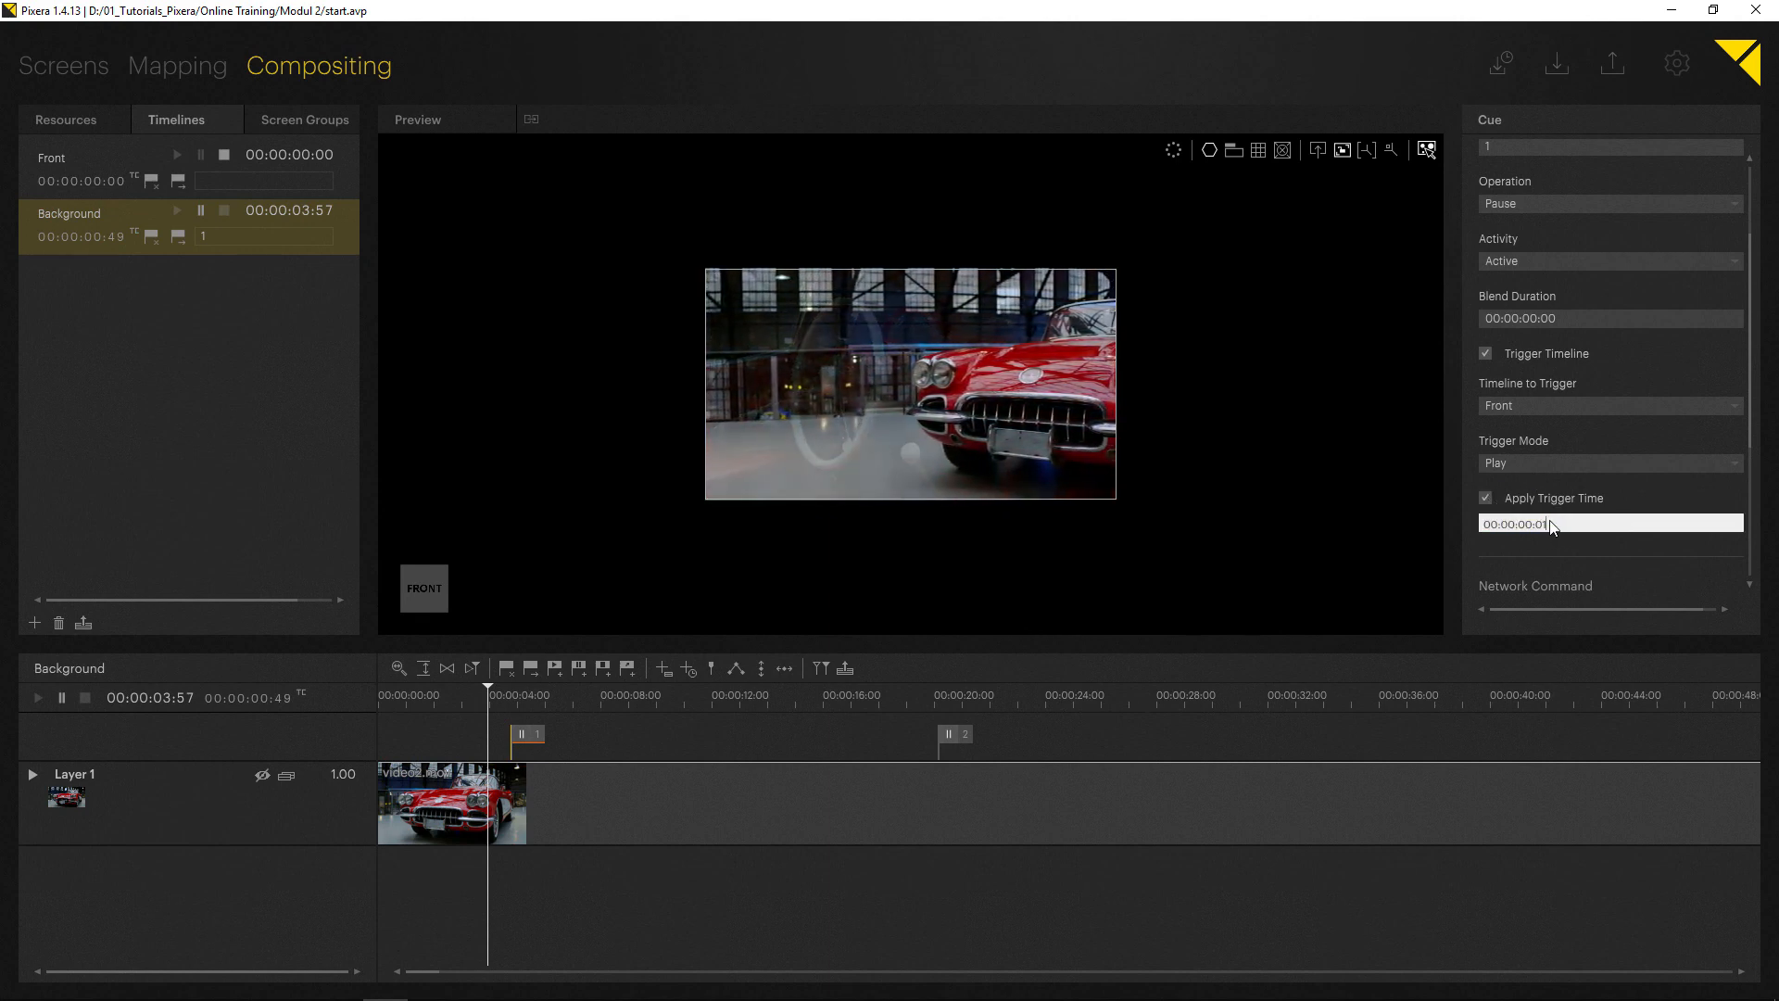
pyautogui.press('Return')
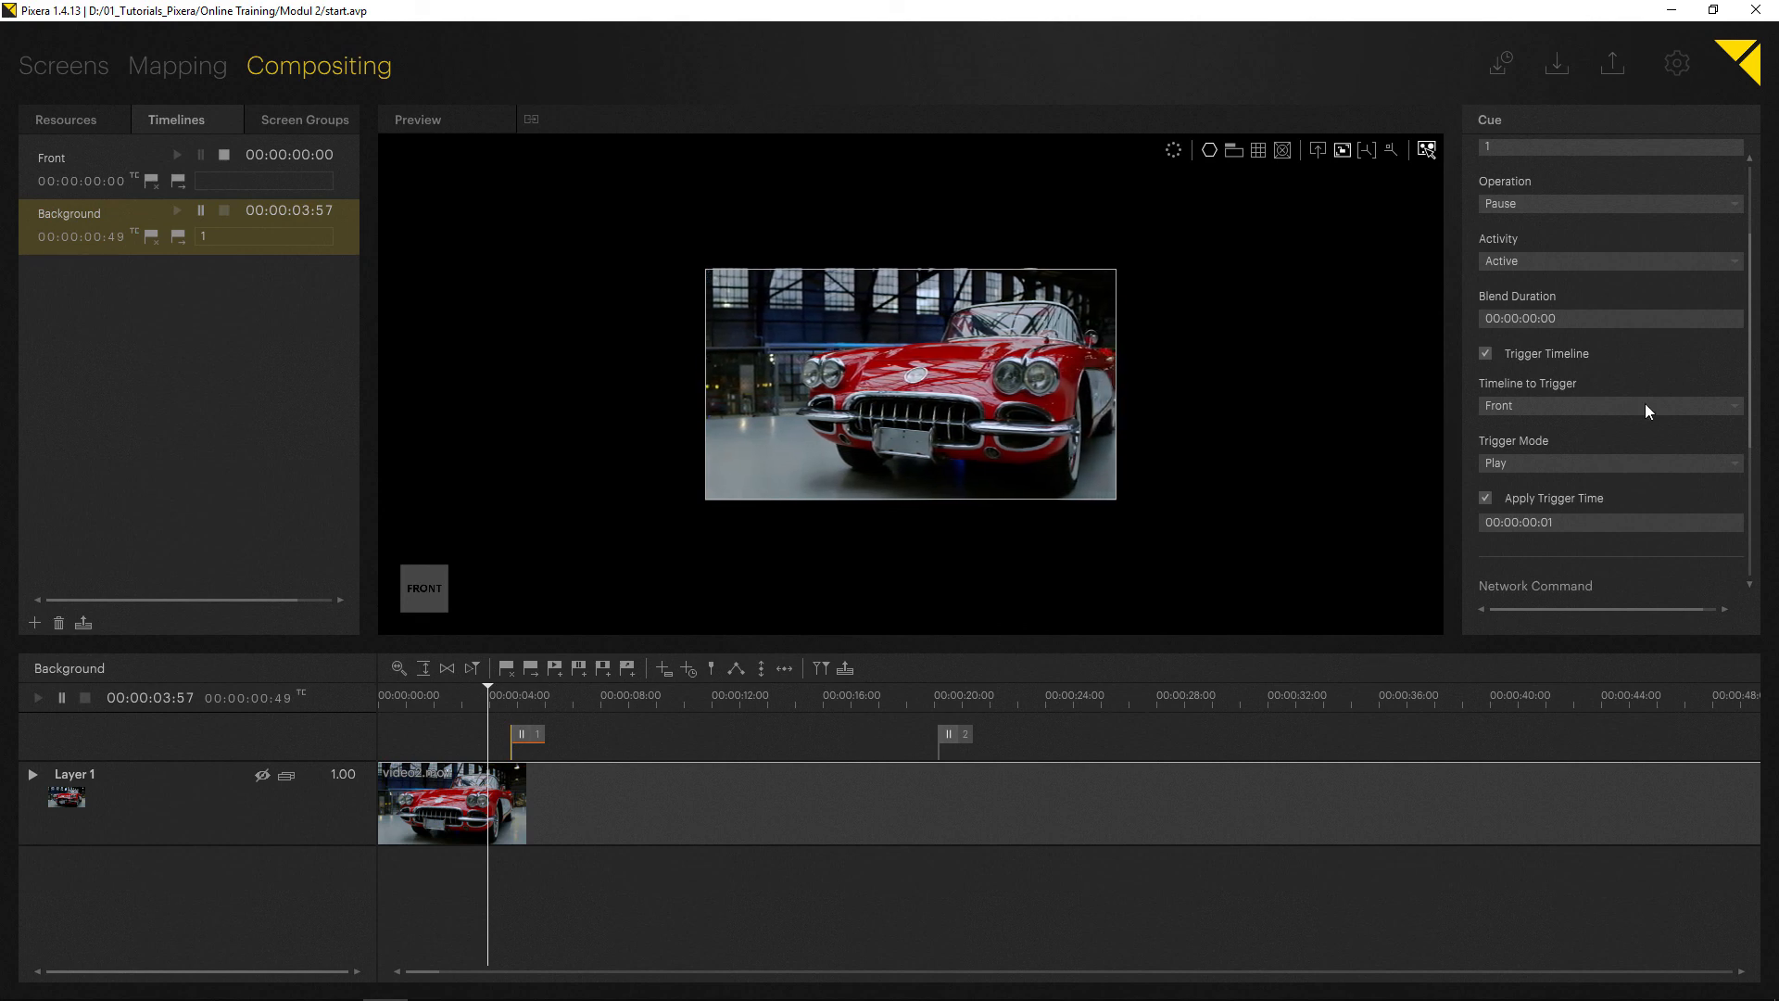
# - Run the Background timeline from just before cue 1 to test the trigger, and stop the Front timeline
pyautogui.click(470, 700)
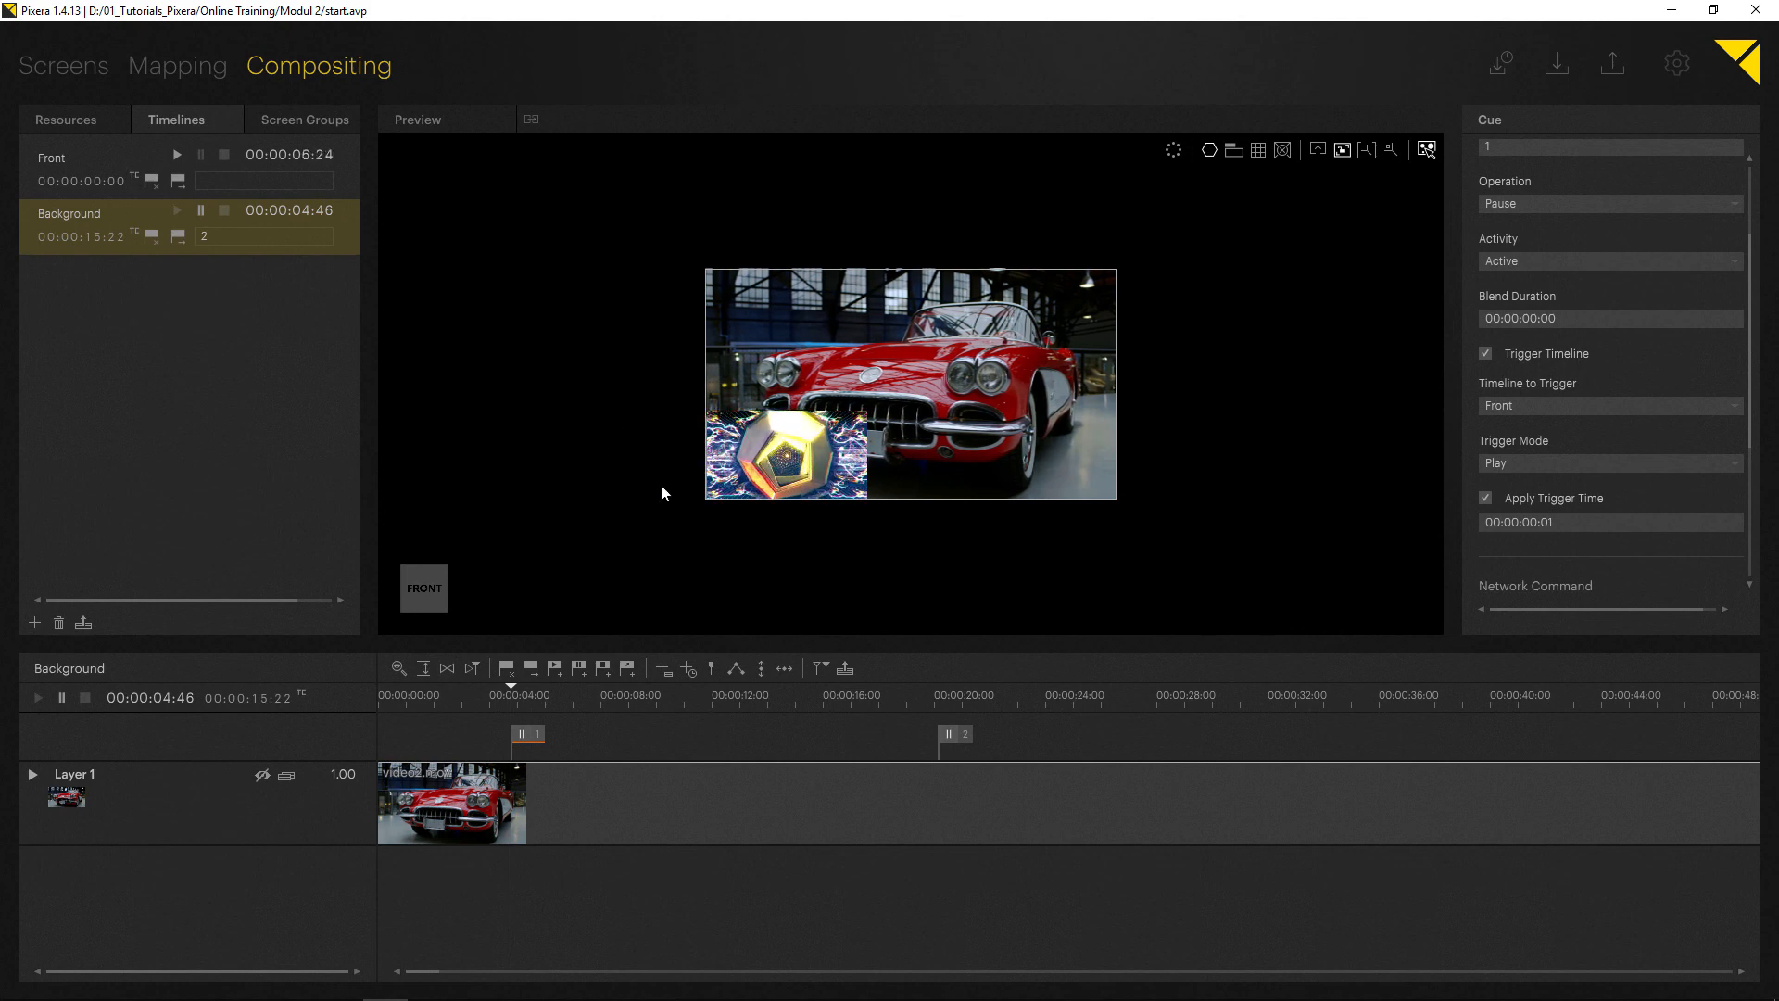
pyautogui.click(225, 153)
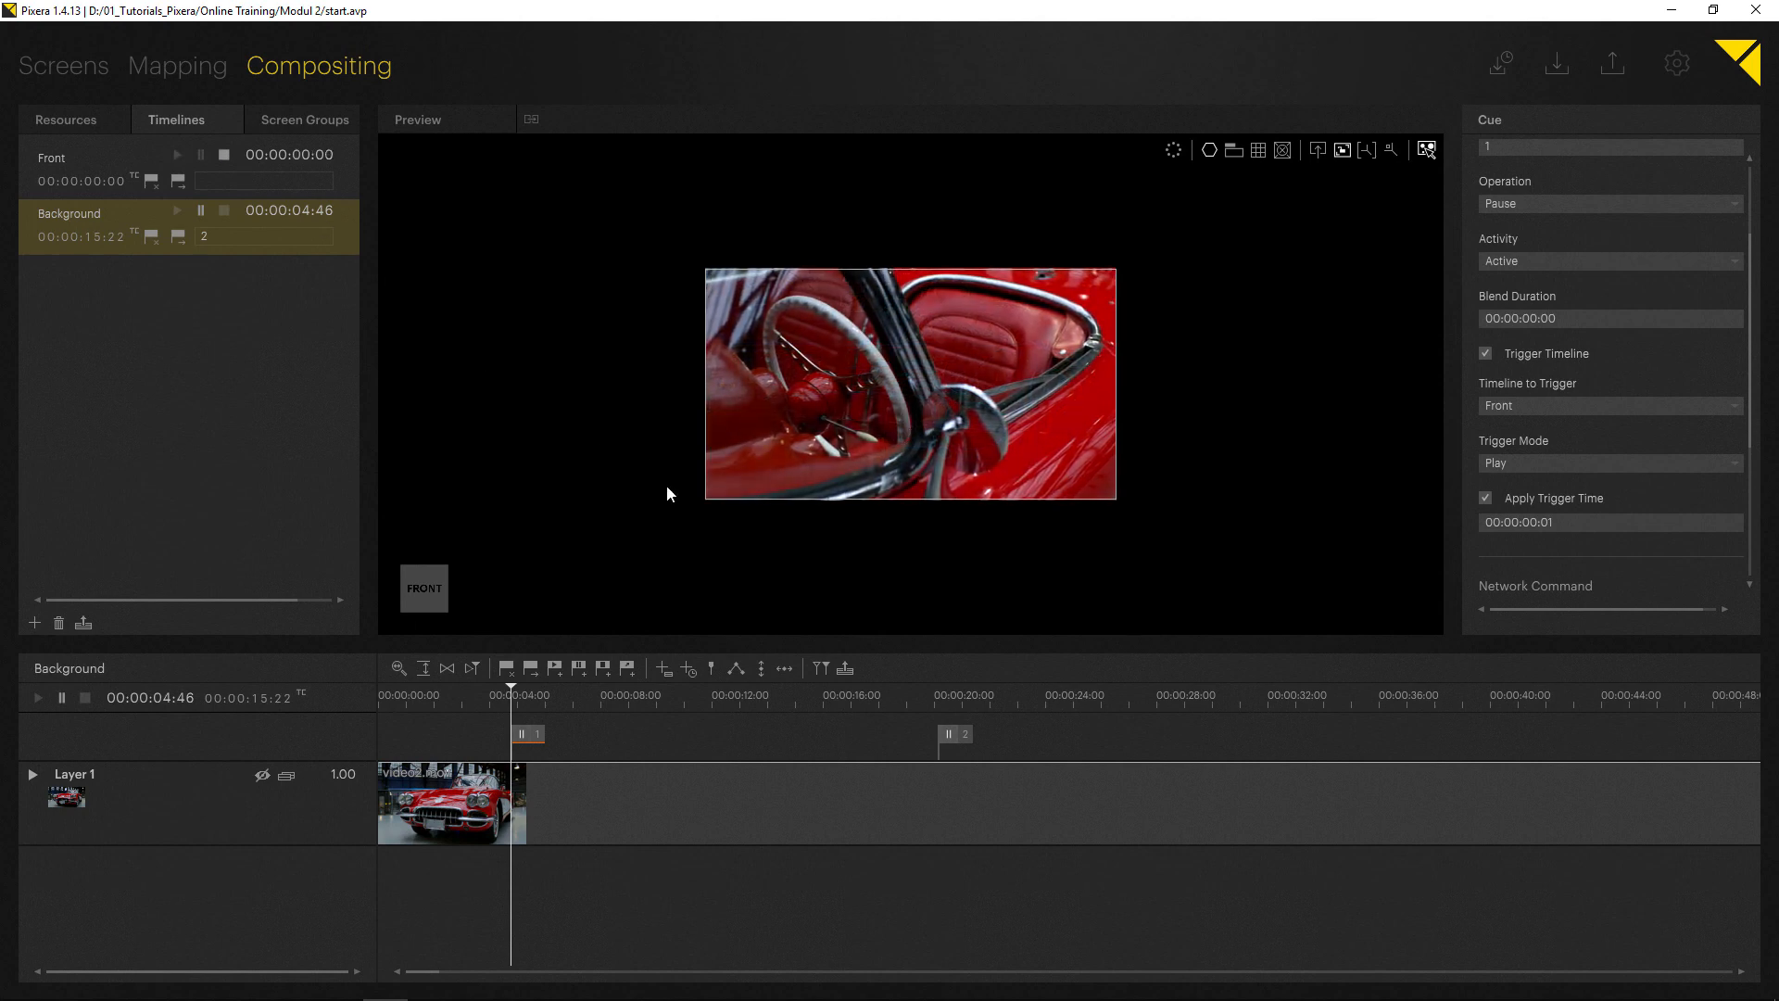
# - Examine the Front timeline's opening frames and the video4.mov clip's offset and fade-in relative to the timeline start
pyautogui.click(61, 161)
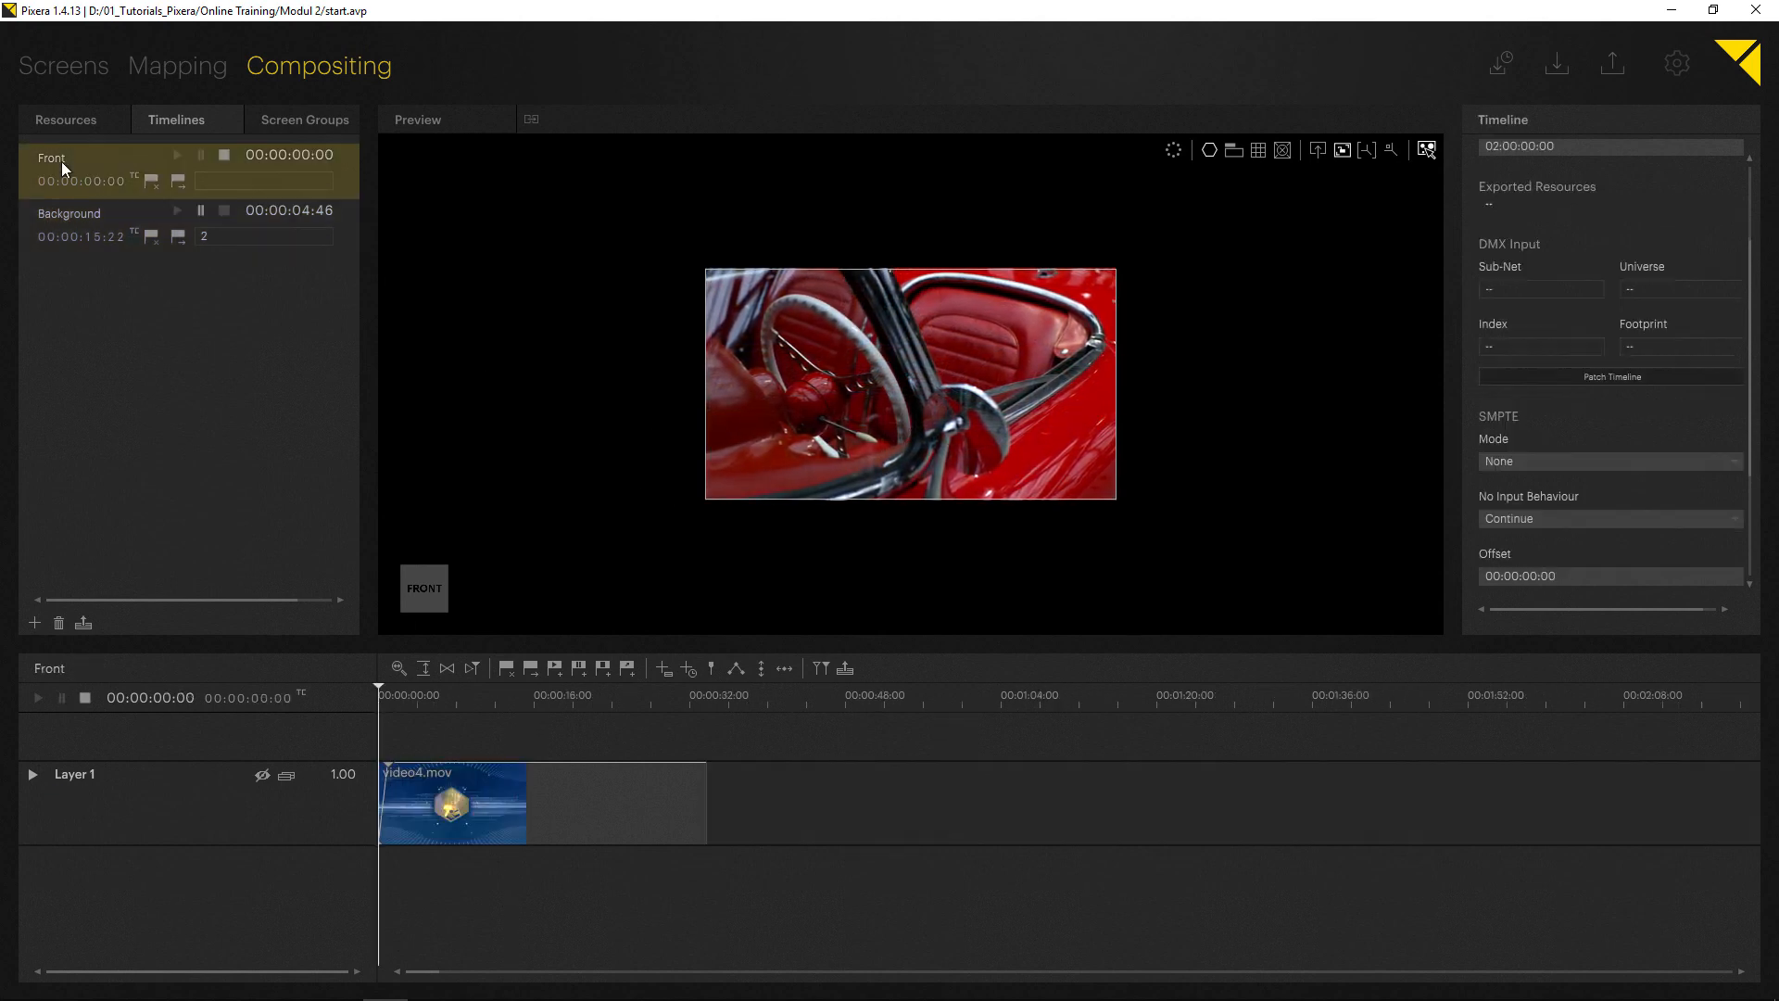
pyautogui.scroll(10, 416, 739)
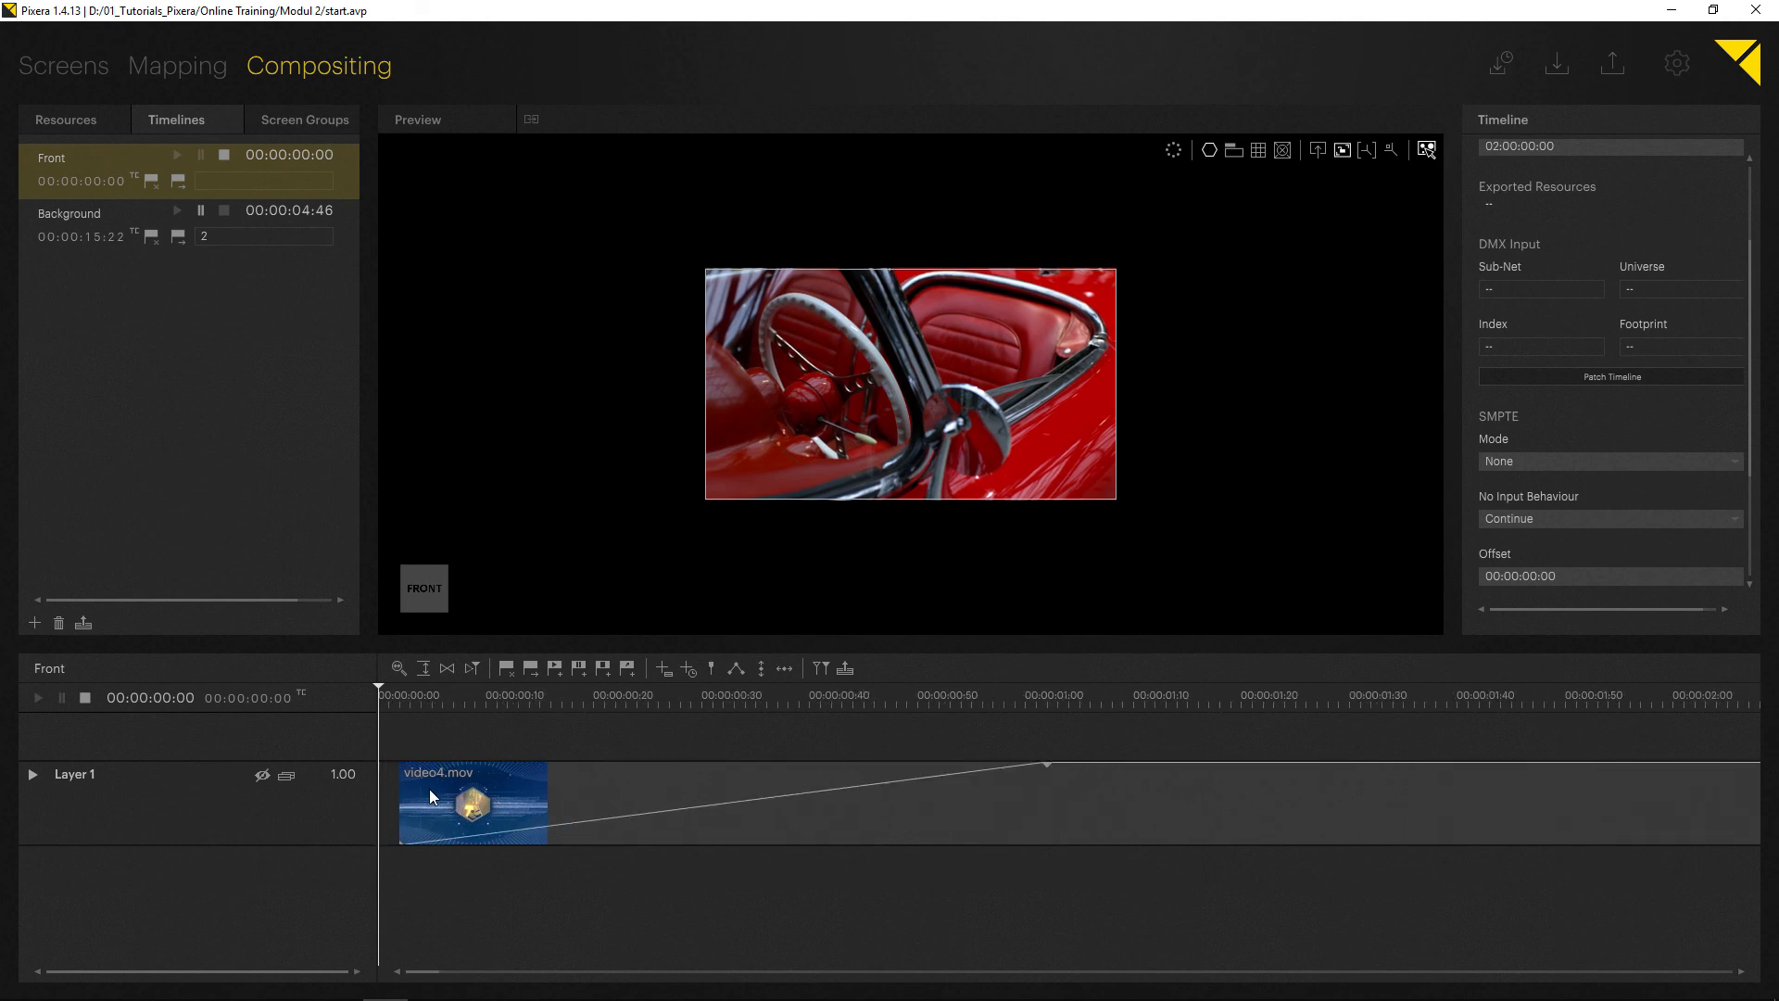
pyautogui.click(429, 789)
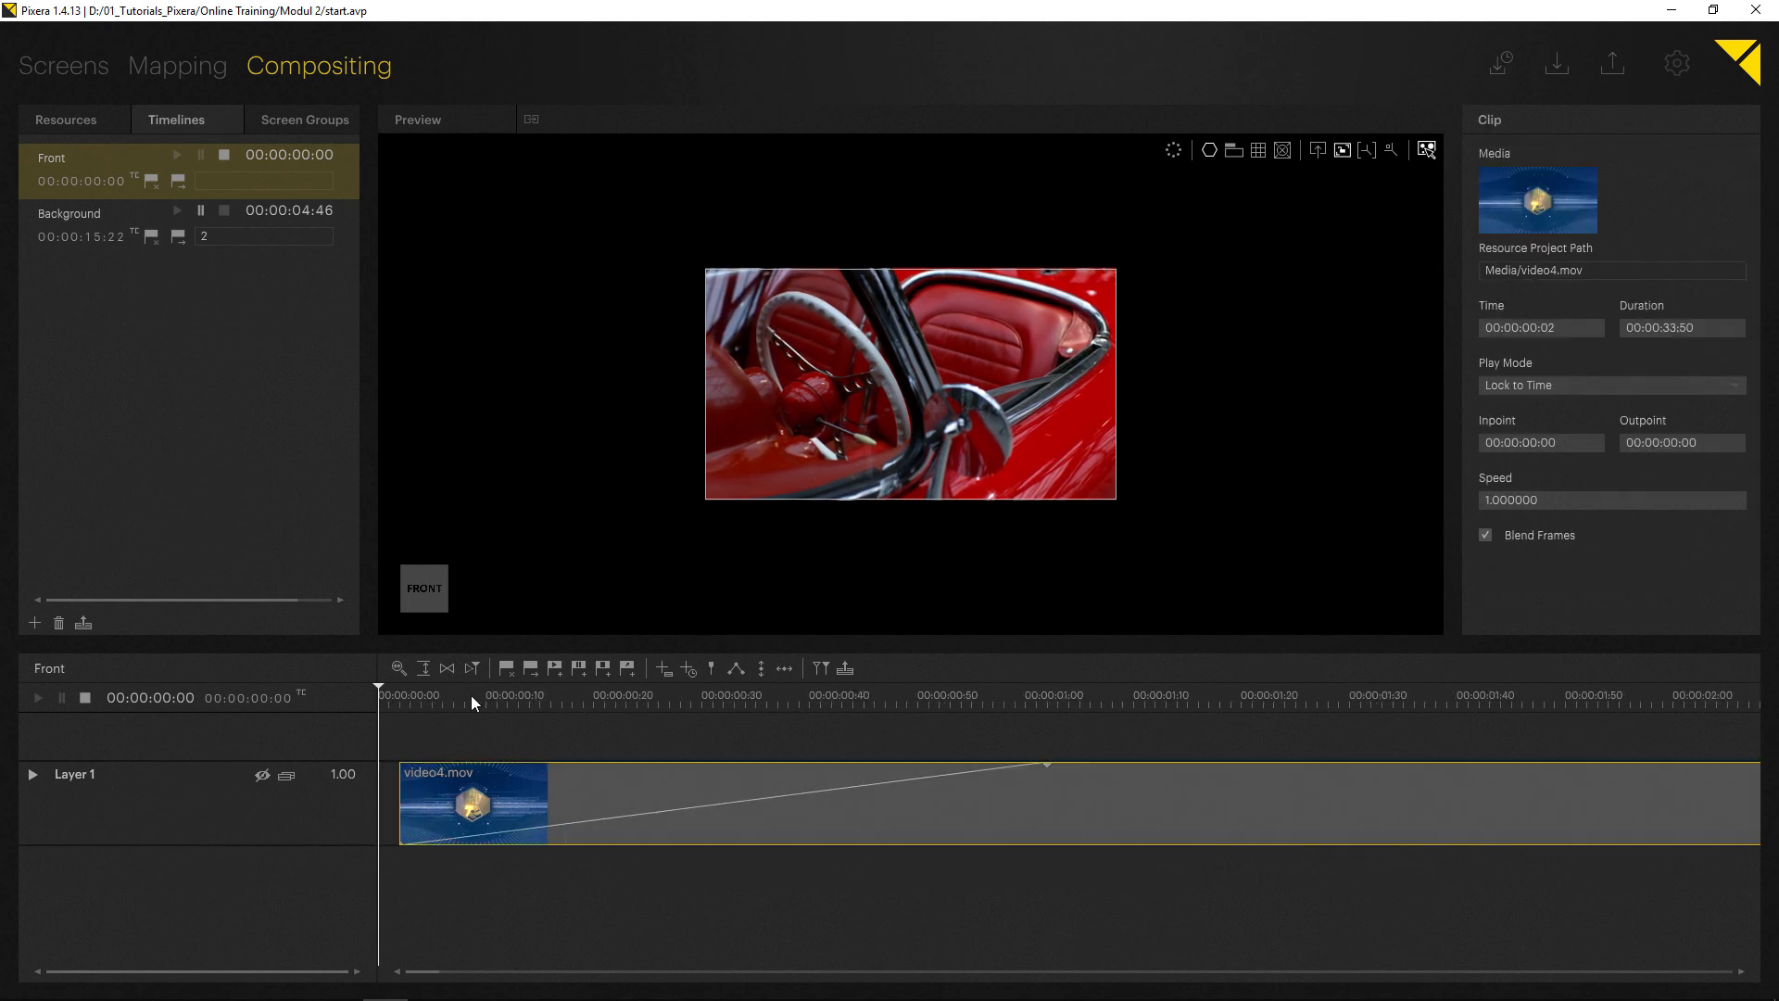
pyautogui.moveTo(393, 697)
pyautogui.mouseDown()
pyautogui.moveTo(407, 704)
pyautogui.moveTo(389, 706)
pyautogui.mouseUp()
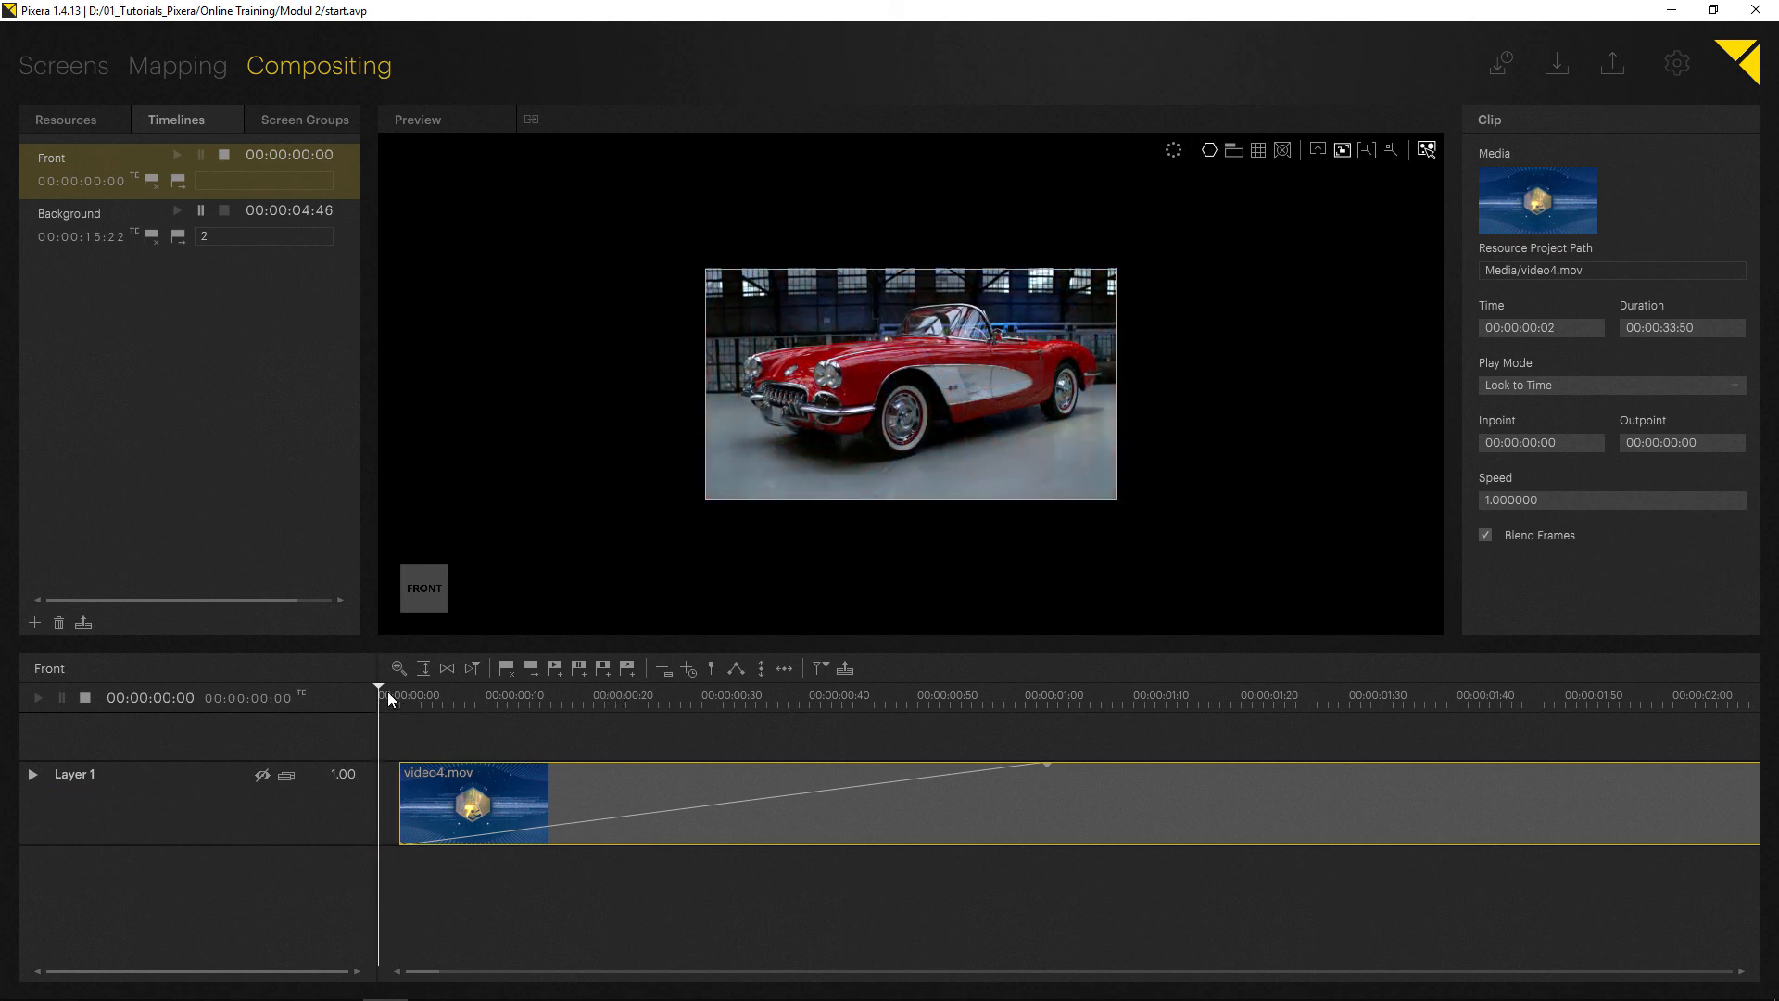
pyautogui.scroll(-5, 460, 714)
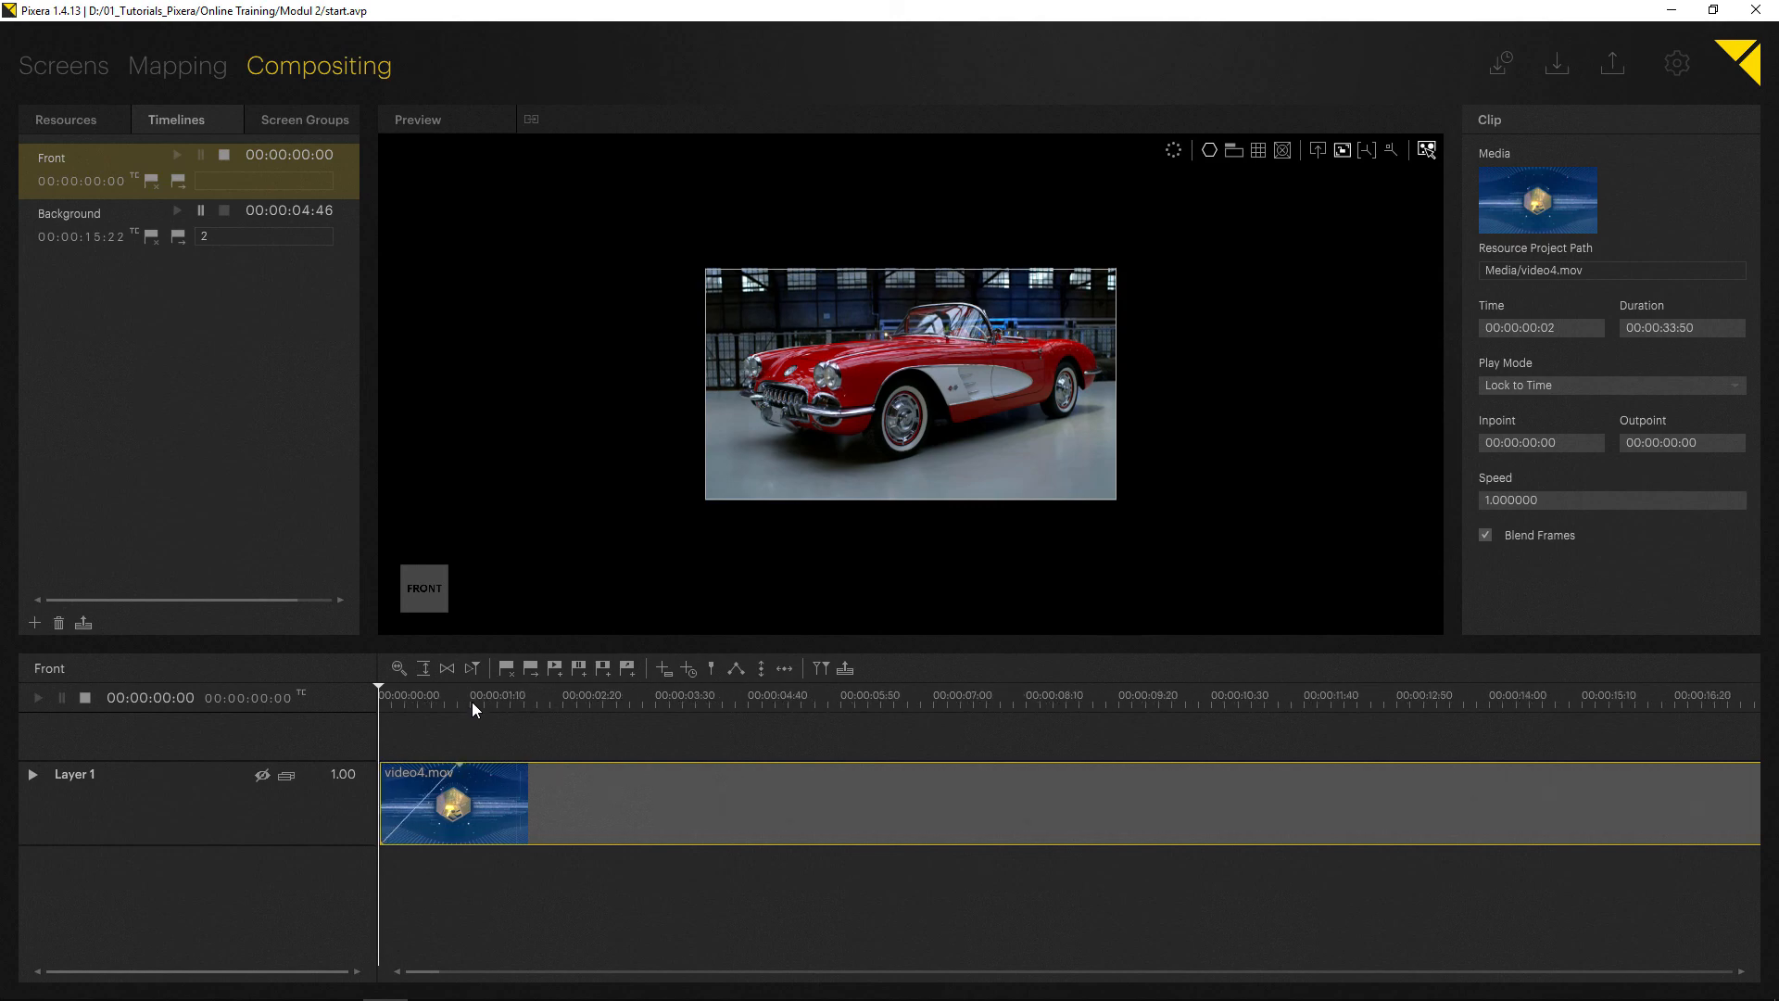
pyautogui.scroll(-3, 472, 701)
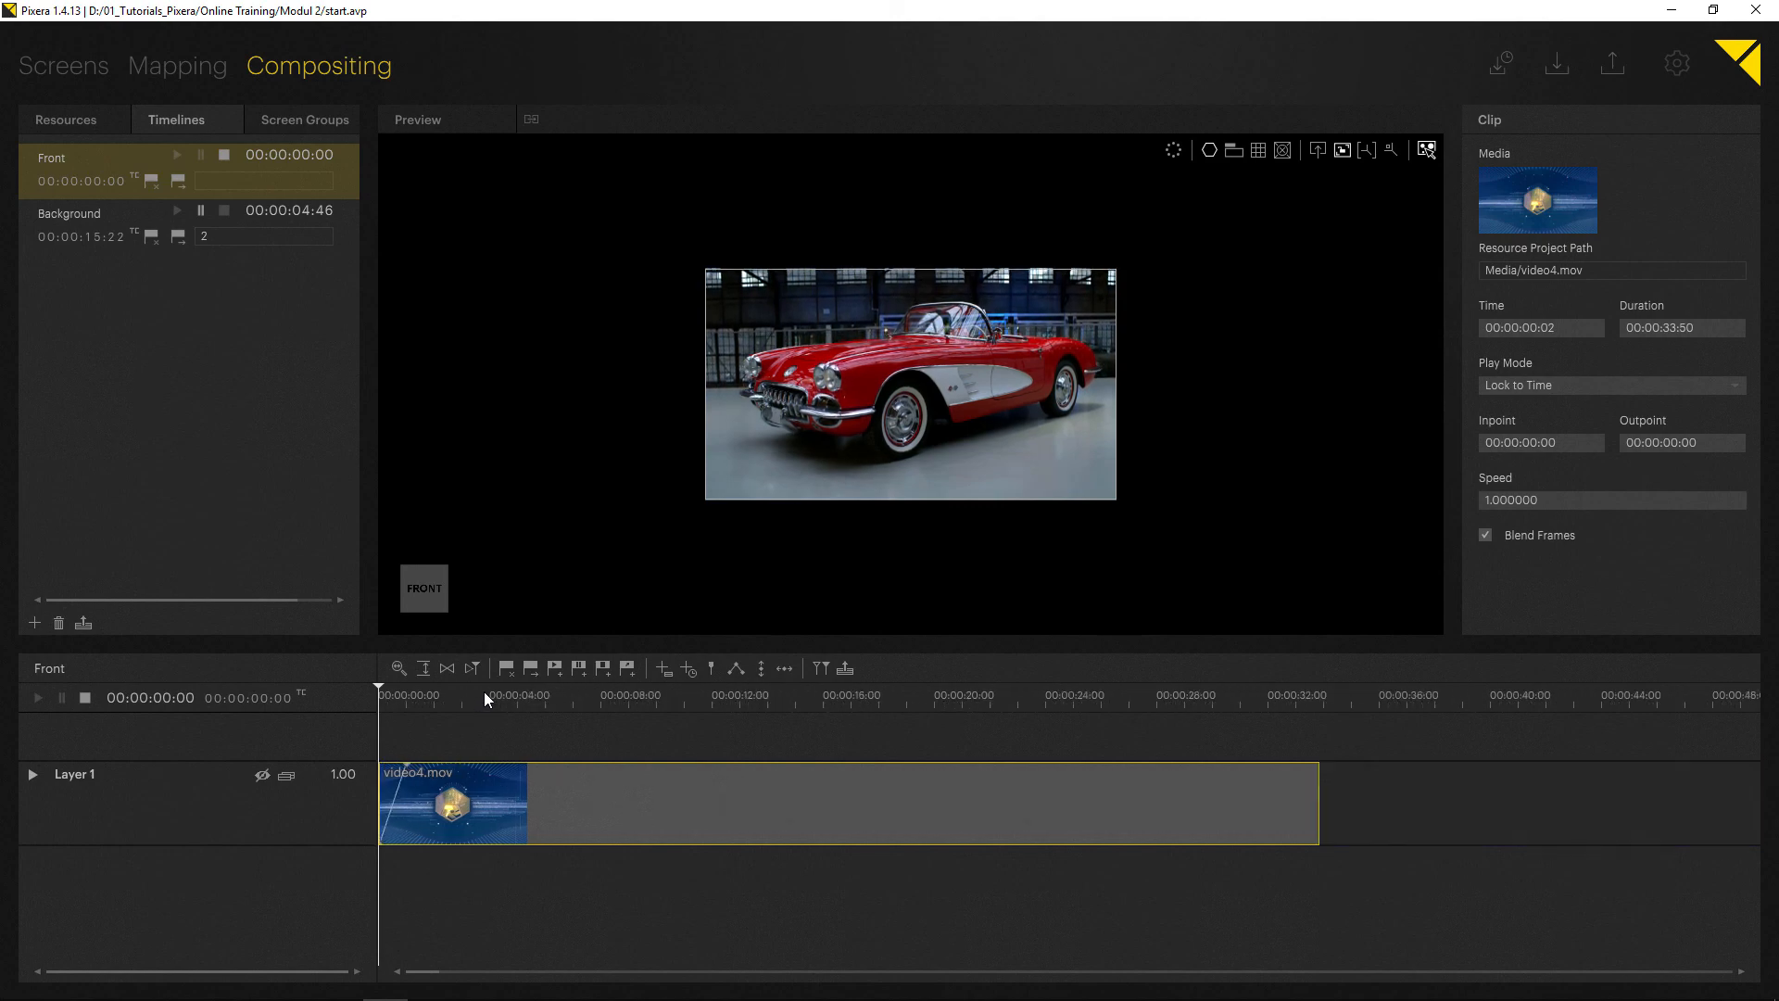